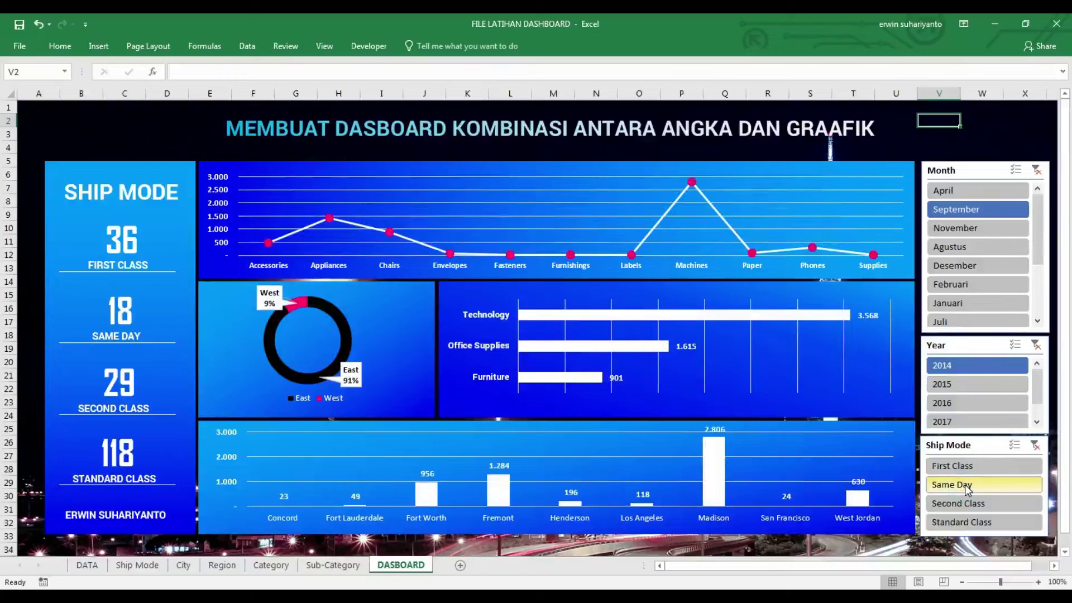
# Clear the Month, Year and Ship Mode slicers so charts show full totals like 4.770 Standard Class.
pyautogui.click(968, 467)
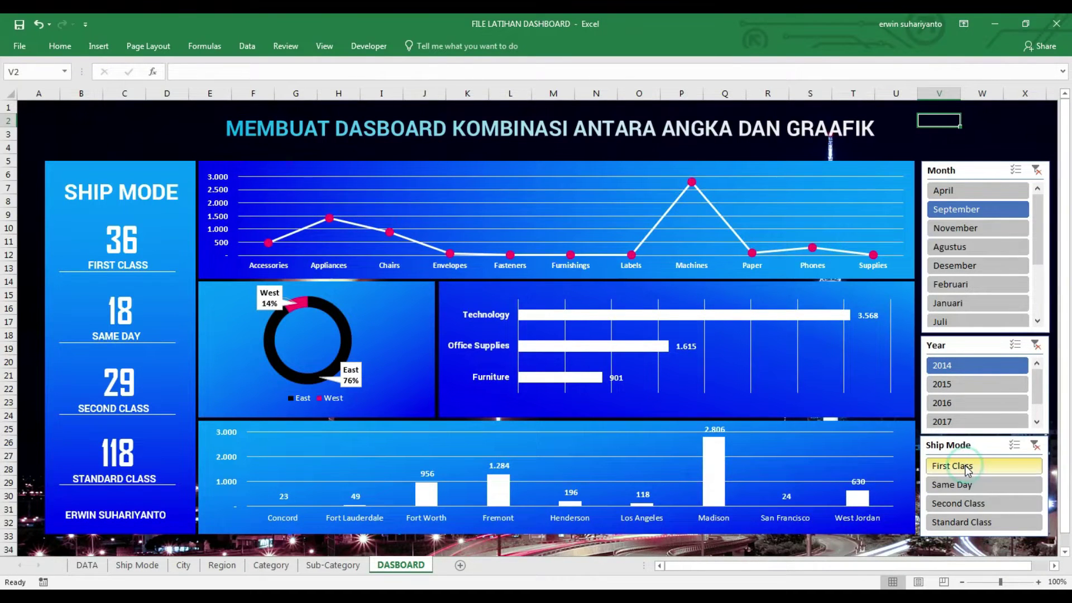
pyautogui.click(990, 143)
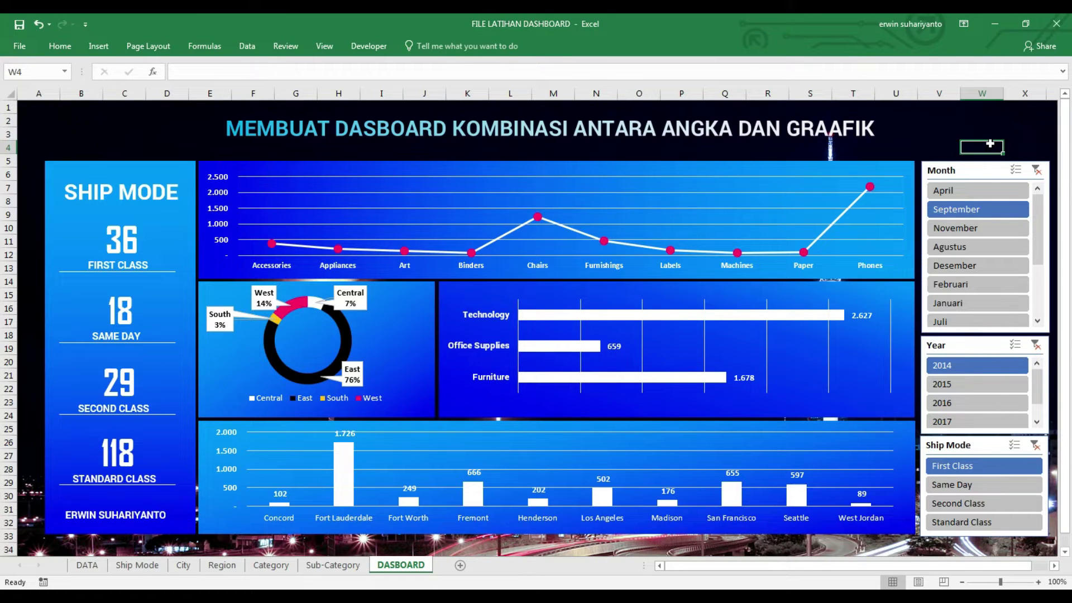
pyautogui.click(1037, 168)
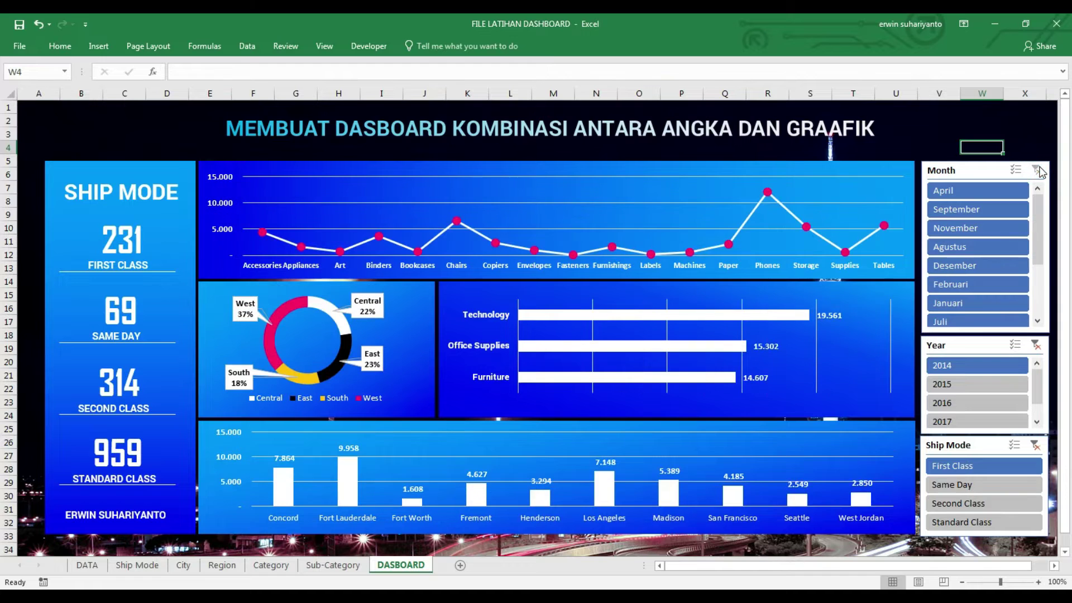
pyautogui.click(1037, 345)
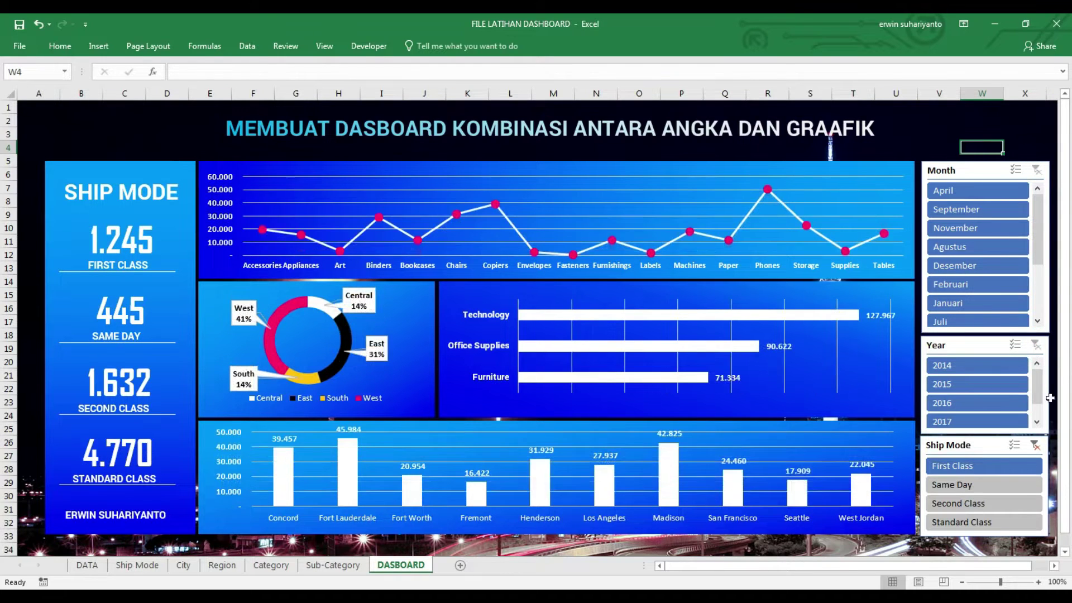
pyautogui.click(1037, 447)
pyautogui.scroll(-5, 1040, 319)
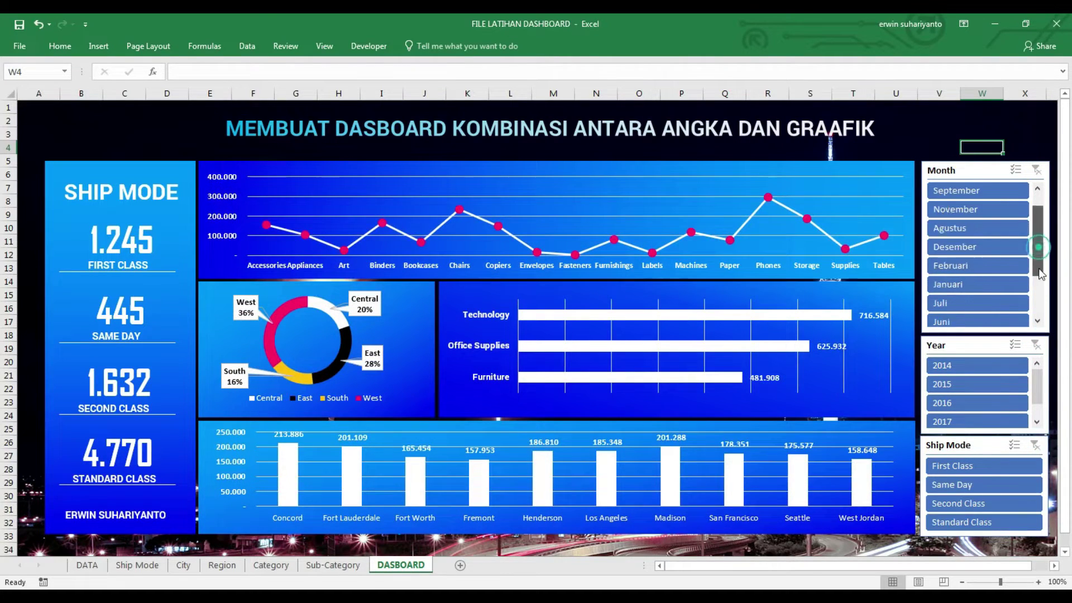
pyautogui.moveTo(1042, 315); pyautogui.dragTo(1041, 225)
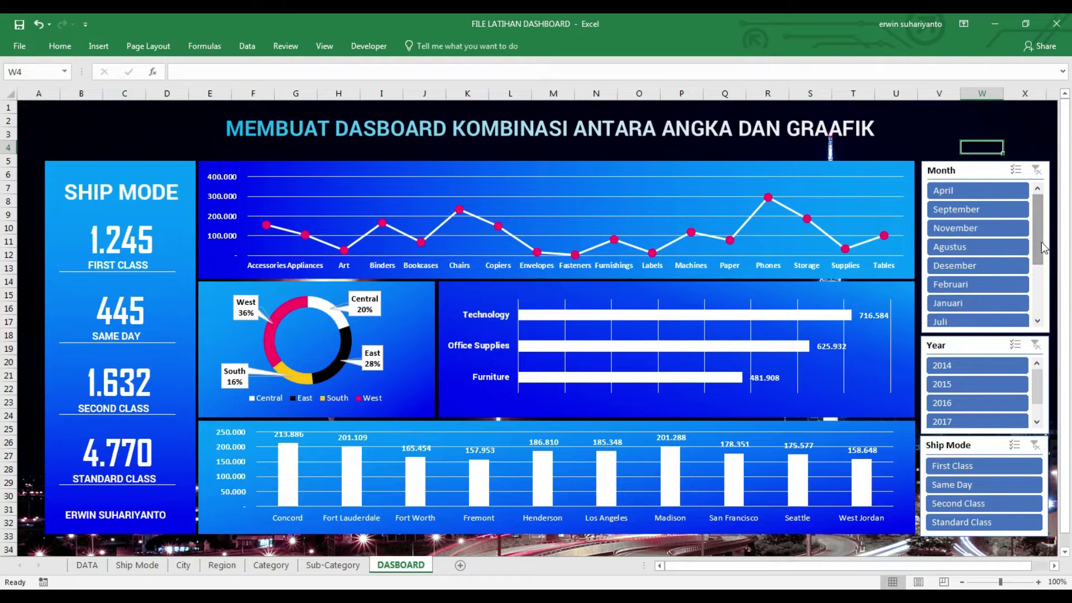
pyautogui.moveTo(1036, 373)
pyautogui.mouseDown()
pyautogui.moveTo(1040, 408)
pyautogui.moveTo(1040, 378)
pyautogui.mouseUp()
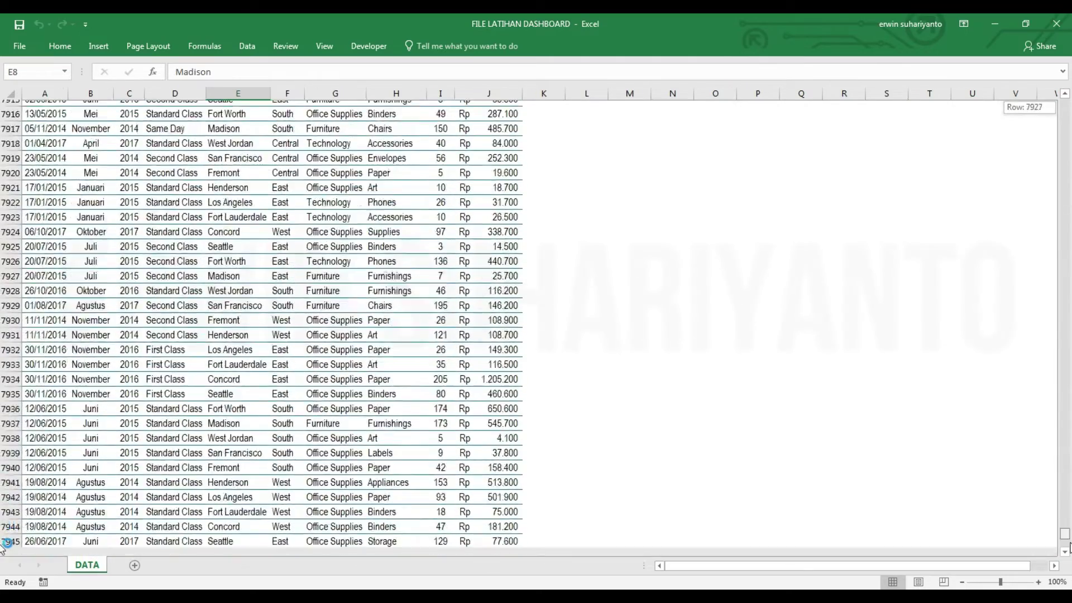
# Add a new sheet after DATA and name it Ship Mode.
pyautogui.scroll(-20, 167, 335)
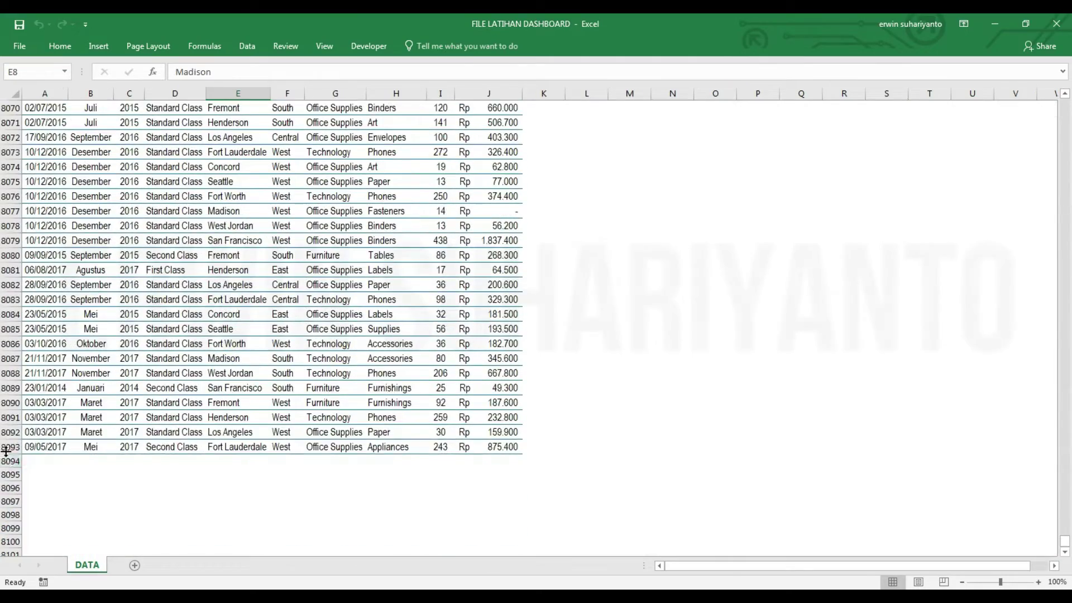
pyautogui.click(96, 472)
pyautogui.scroll(20, 167, 335)
pyautogui.scroll(20, 209, 209)
pyautogui.click(134, 565)
pyautogui.doubleClick(129, 565)
pyautogui.write('Ship Mod')
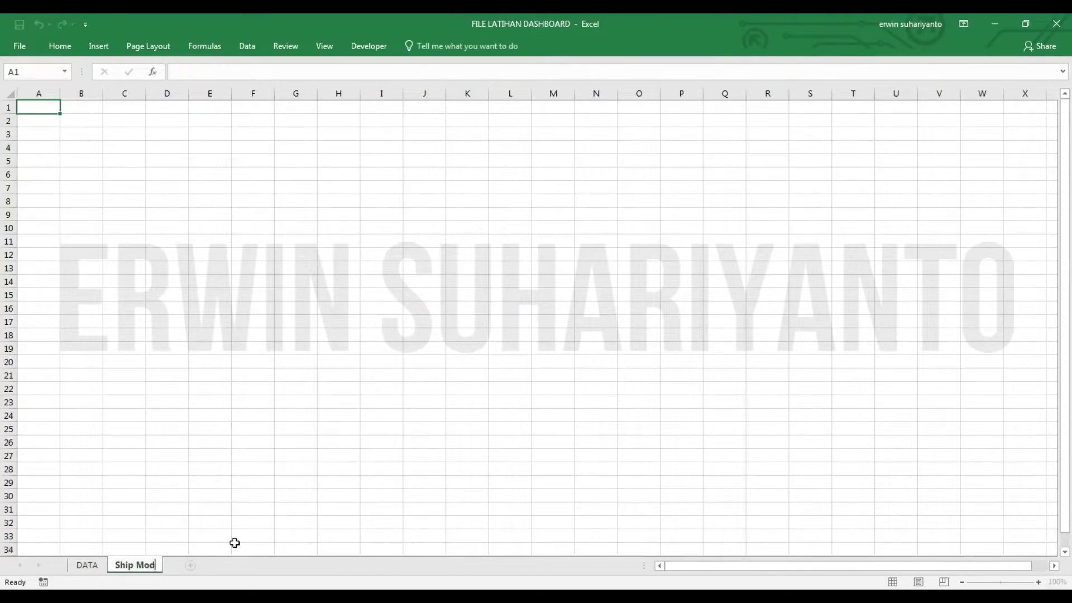
pyautogui.write('e')
pyautogui.press('Return')
# Build a PivotTable from the full DATA range counting orders per Ship Mode.
pyautogui.click(98, 46)
pyautogui.click(24, 71)
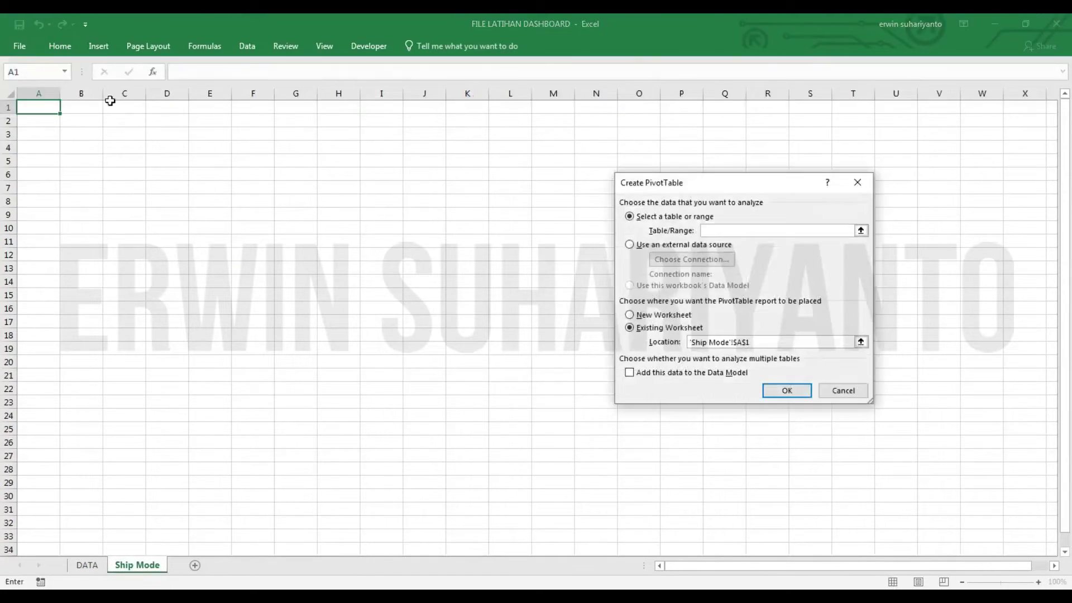
pyautogui.click(88, 566)
pyautogui.hotkey('ctrl', 'shift', 'Right')
pyautogui.hotkey('ctrl', 'shift', 'Down')
pyautogui.press('Return')
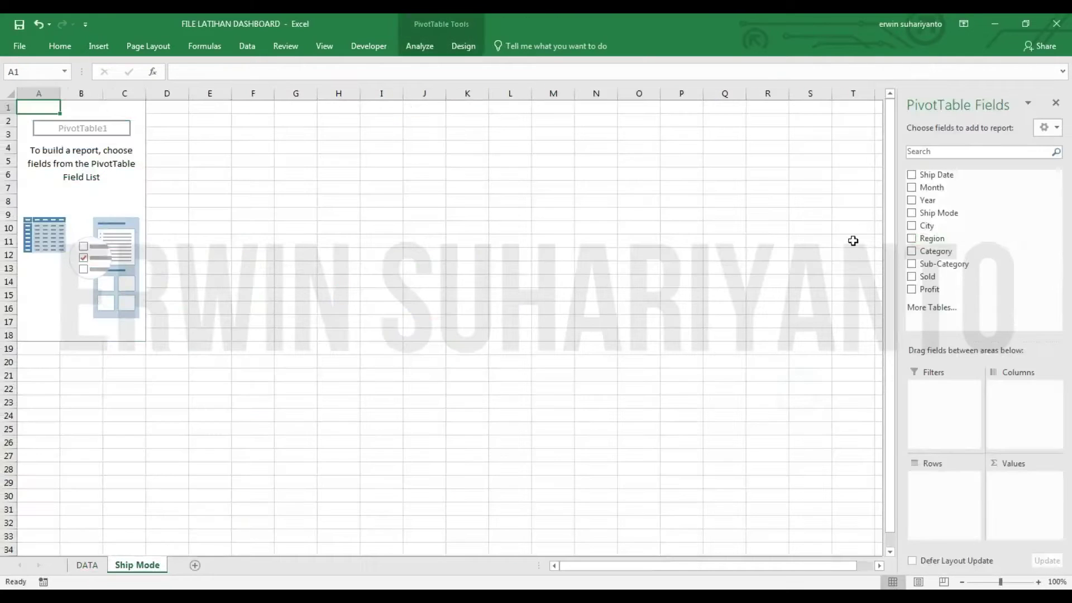
pyautogui.click(930, 216)
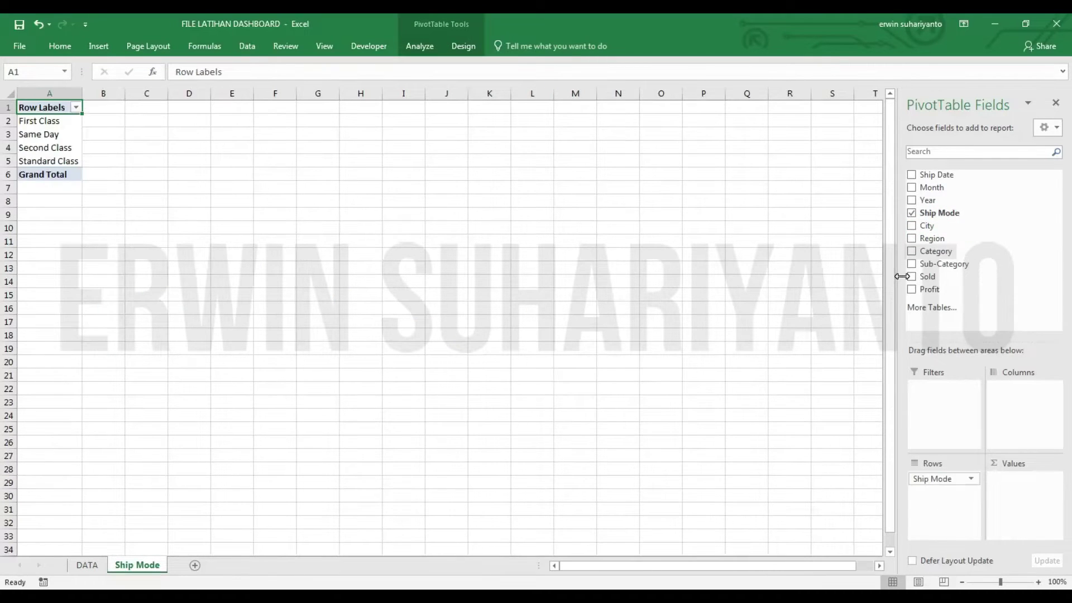
pyautogui.moveTo(940, 213); pyautogui.dragTo(1029, 478)
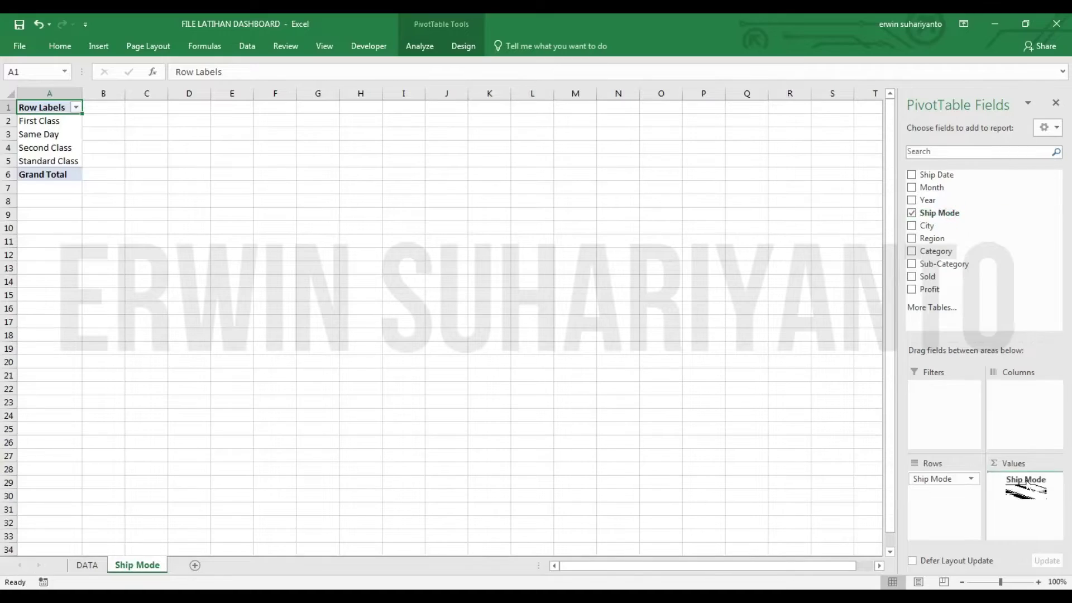
pyautogui.click(87, 565)
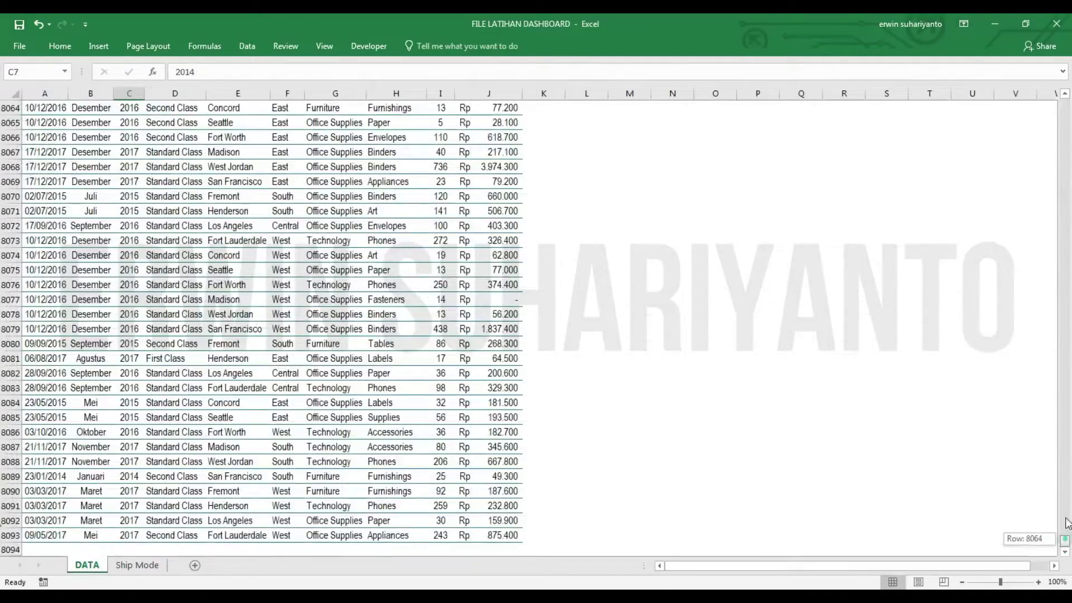
pyautogui.moveTo(1067, 523); pyautogui.dragTo(1066, 106)
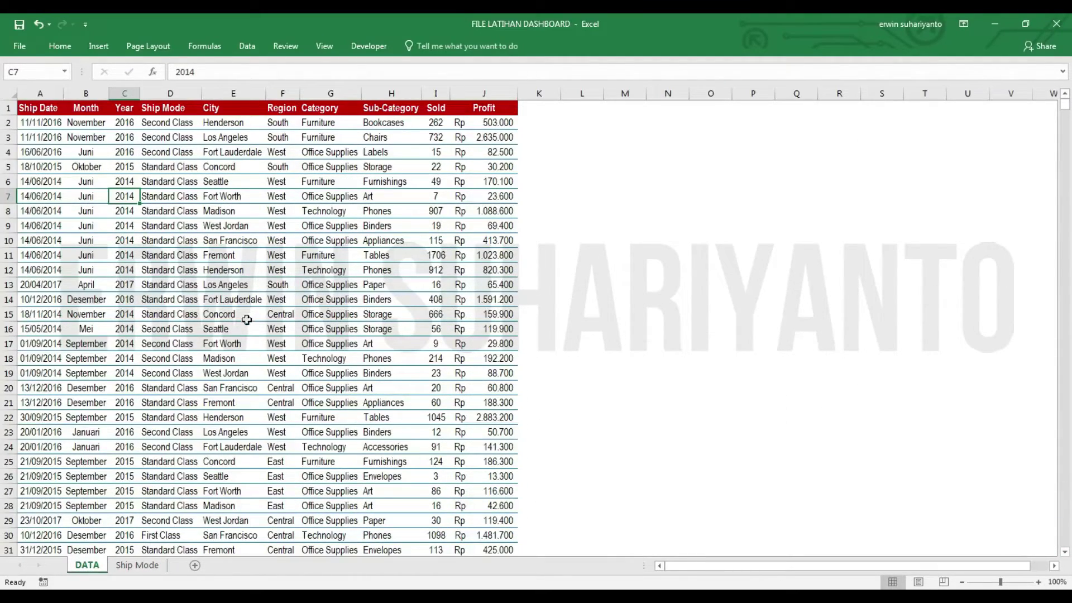
pyautogui.click(137, 565)
pyautogui.click(190, 240)
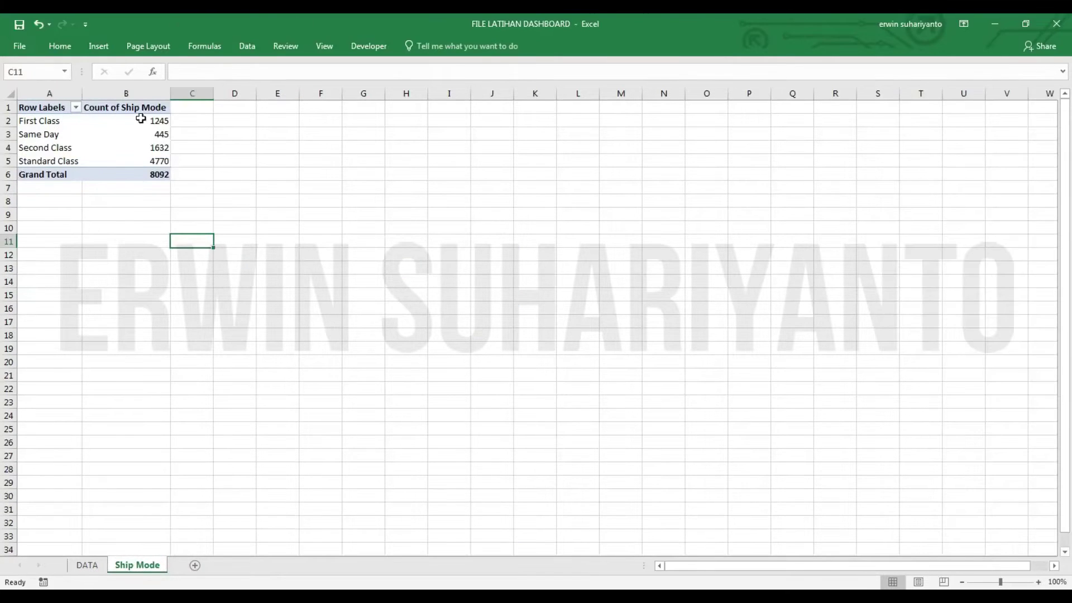
# Apply thousand separators to the ship mode counts in B2:B6.
pyautogui.moveTo(140, 119); pyautogui.dragTo(139, 162)
pyautogui.click(60, 46)
pyautogui.click(465, 96)
pyautogui.click(246, 134)
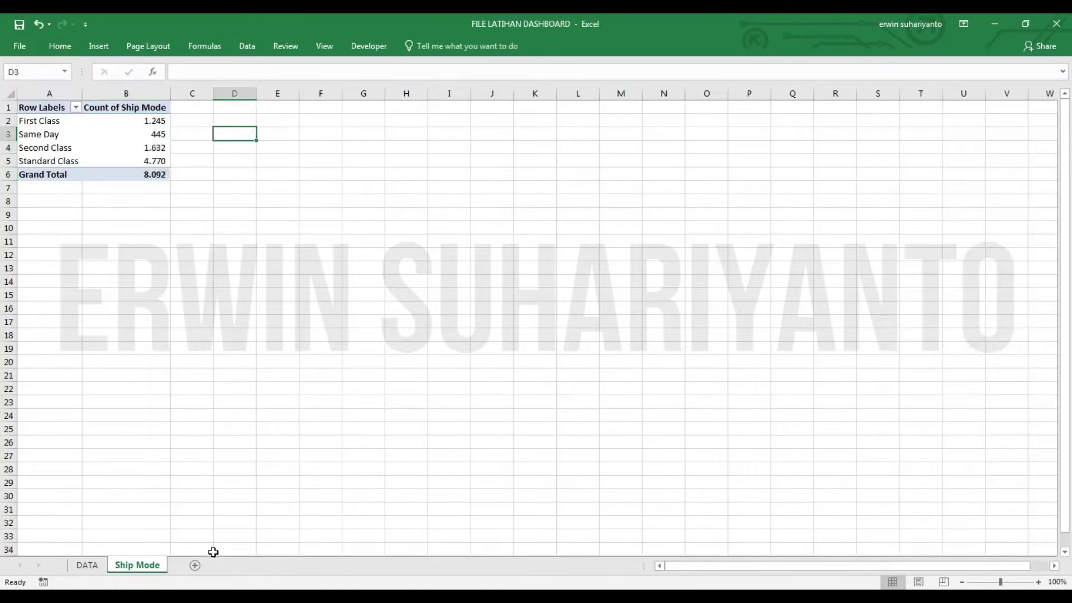
pyautogui.click(193, 362)
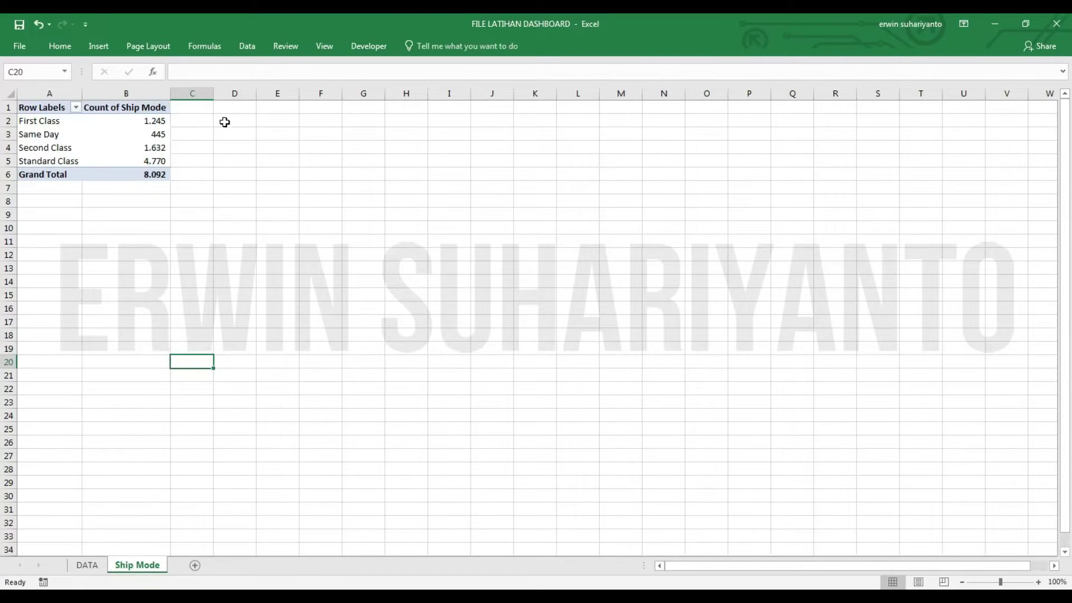
# Add a note in D2, merged and wrapped across D2:H3 with a larger font.
pyautogui.click(224, 121)
pyautogui.write('Data di samping adalah jumlah data Ship Mode, Bukan Data Sould')
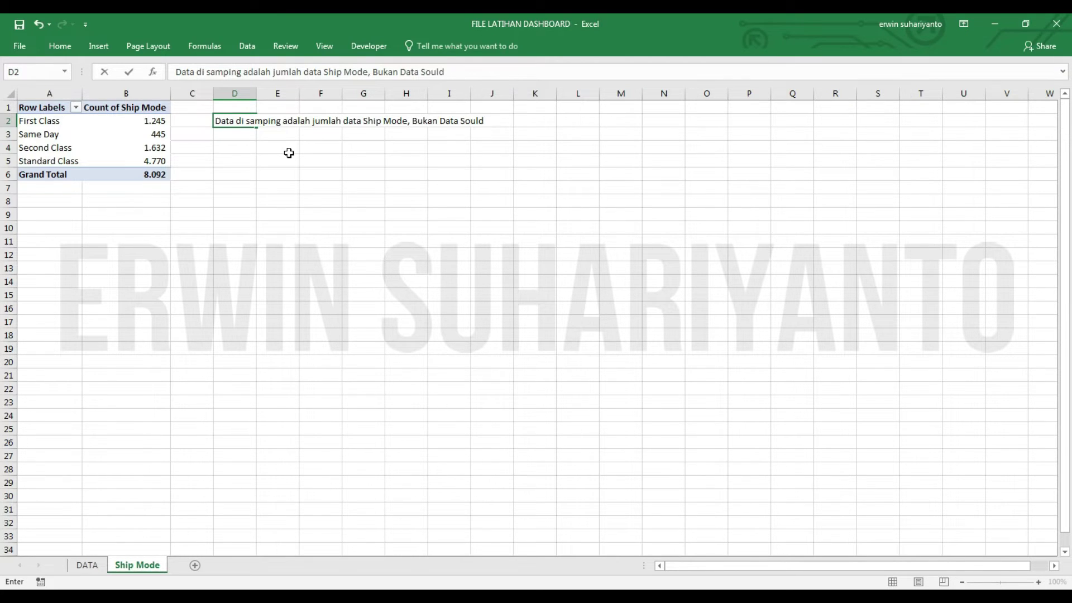
pyautogui.press('Return')
pyautogui.click(227, 123)
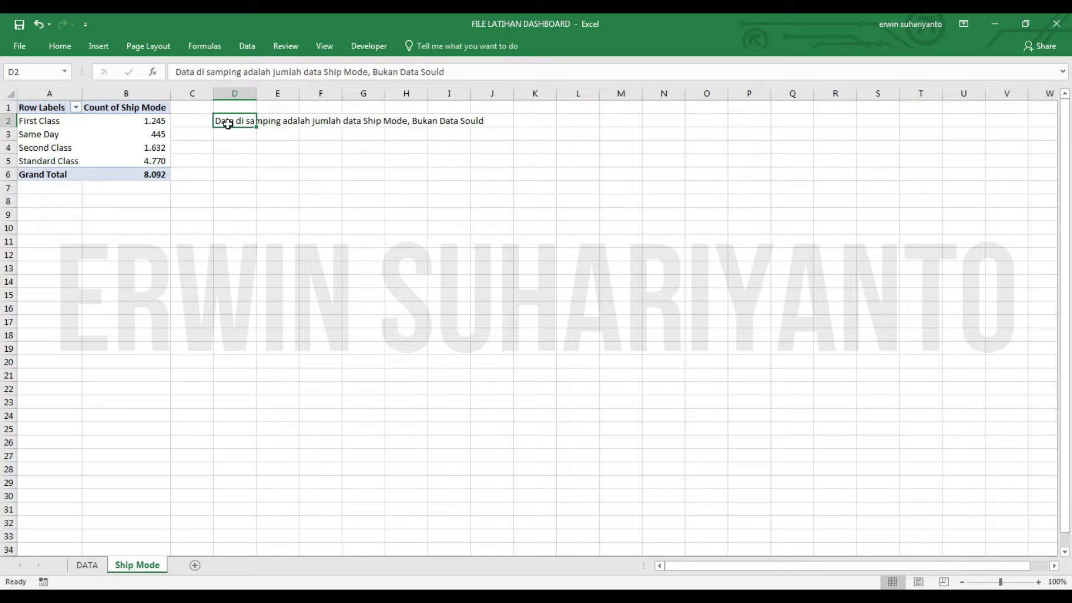
pyautogui.moveTo(227, 123); pyautogui.dragTo(452, 141)
pyautogui.click(60, 46)
pyautogui.click(372, 92)
pyautogui.click(341, 73)
pyautogui.click(220, 71)
pyautogui.click(266, 201)
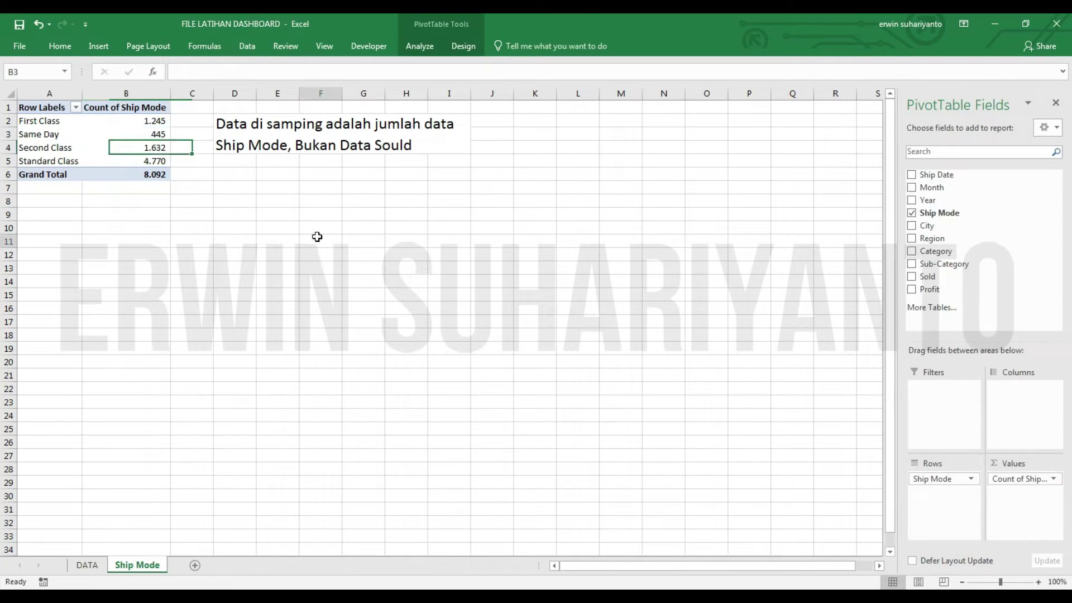
pyautogui.click(89, 565)
# Add a sheet named City placed after Ship Mode.
pyautogui.click(195, 565)
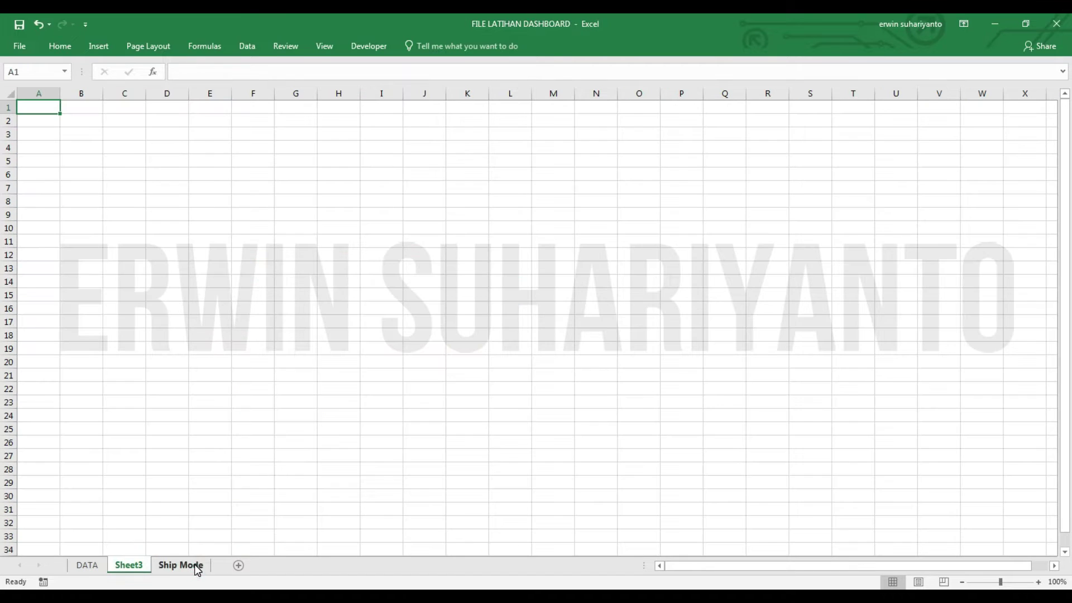
pyautogui.moveTo(141, 568); pyautogui.dragTo(190, 565)
pyautogui.click(88, 565)
pyautogui.click(184, 565)
pyautogui.doubleClick(184, 565)
pyautogui.write('City')
pyautogui.click(98, 46)
# Create a PivotTable from DATA summing Sold for each City.
pyautogui.click(22, 84)
pyautogui.click(88, 565)
pyautogui.hotkey('ctrl', 'a')
pyautogui.click(774, 385)
pyautogui.click(927, 226)
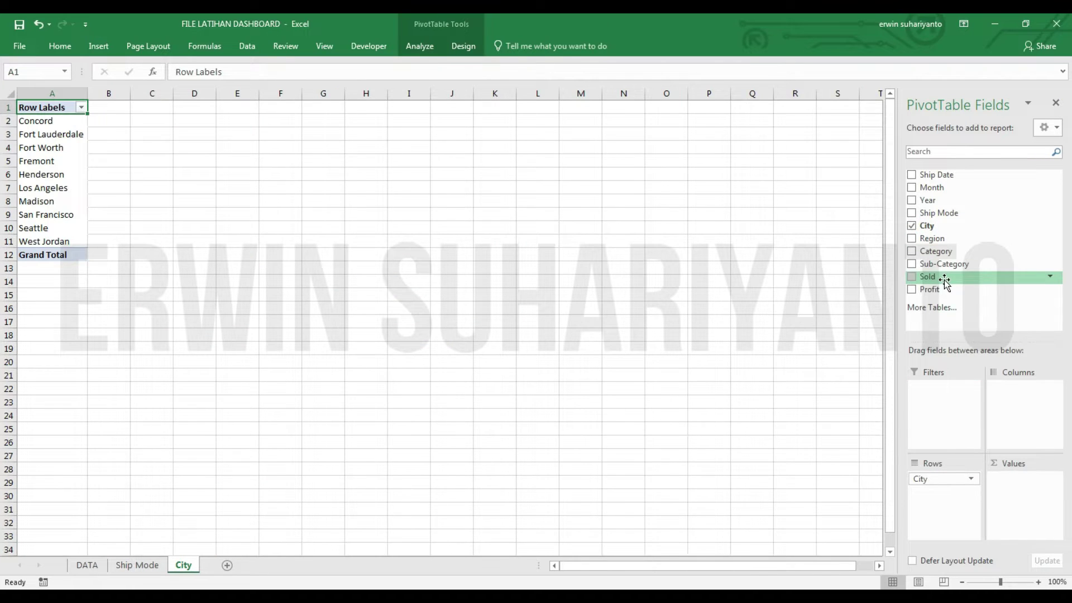
pyautogui.click(928, 276)
# Format the city totals in B2:B12 as whole numbers with thousand separators.
pyautogui.moveTo(112, 120); pyautogui.dragTo(117, 255)
pyautogui.click(60, 46)
pyautogui.click(507, 72)
pyautogui.click(450, 124)
pyautogui.click(468, 91)
pyautogui.hotkey('ctrl', 'F1')
pyautogui.click(206, 147)
pyautogui.click(87, 565)
pyautogui.click(184, 565)
# Add a Region sheet with a PivotTable summing Sold for each Region.
pyautogui.click(227, 565)
pyautogui.doubleClick(217, 565)
pyautogui.write('Region')
pyautogui.press('Return')
pyautogui.click(98, 46)
pyautogui.click(32, 87)
pyautogui.click(784, 391)
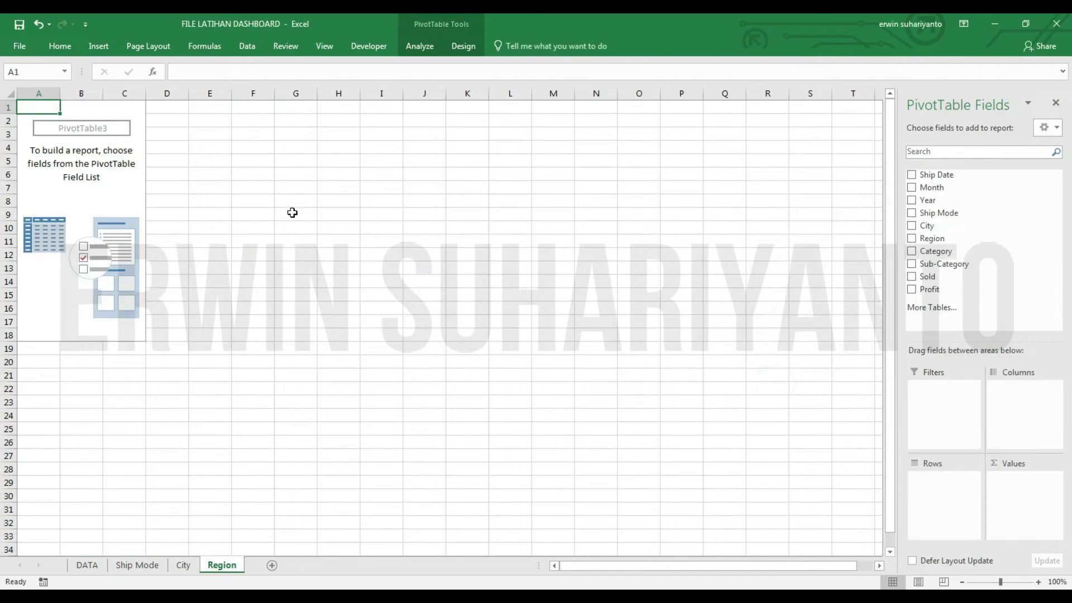
pyautogui.click(931, 239)
pyautogui.moveTo(927, 276); pyautogui.dragTo(1027, 497)
# Format the region totals as rounded numbers with thousand separators, totalling 1.824.424.
pyautogui.moveTo(120, 174); pyautogui.dragTo(112, 121)
pyautogui.click(59, 45)
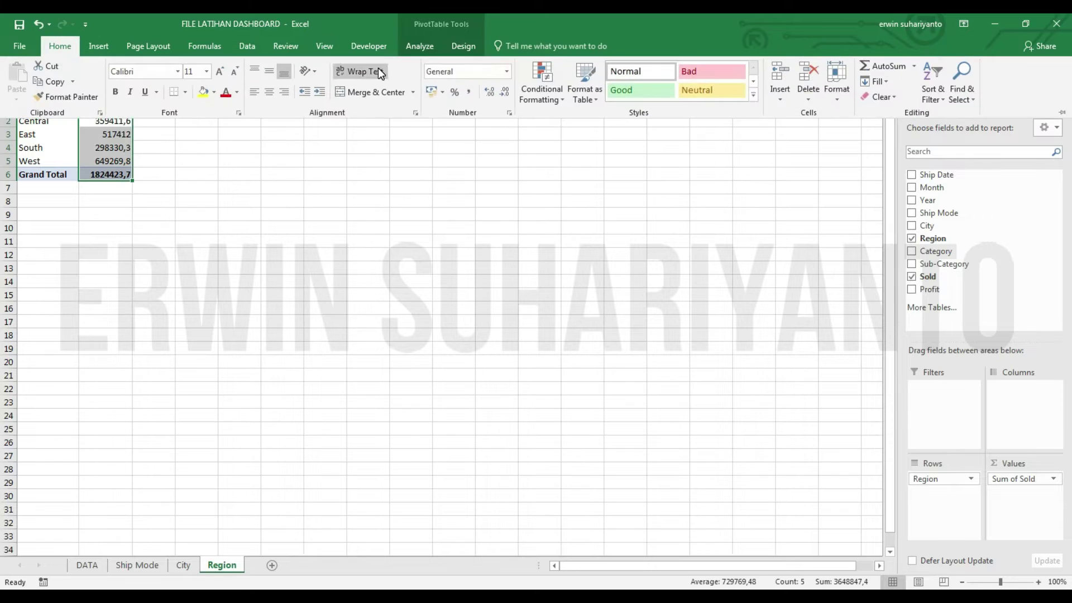
pyautogui.click(506, 71)
pyautogui.click(471, 120)
pyautogui.click(224, 160)
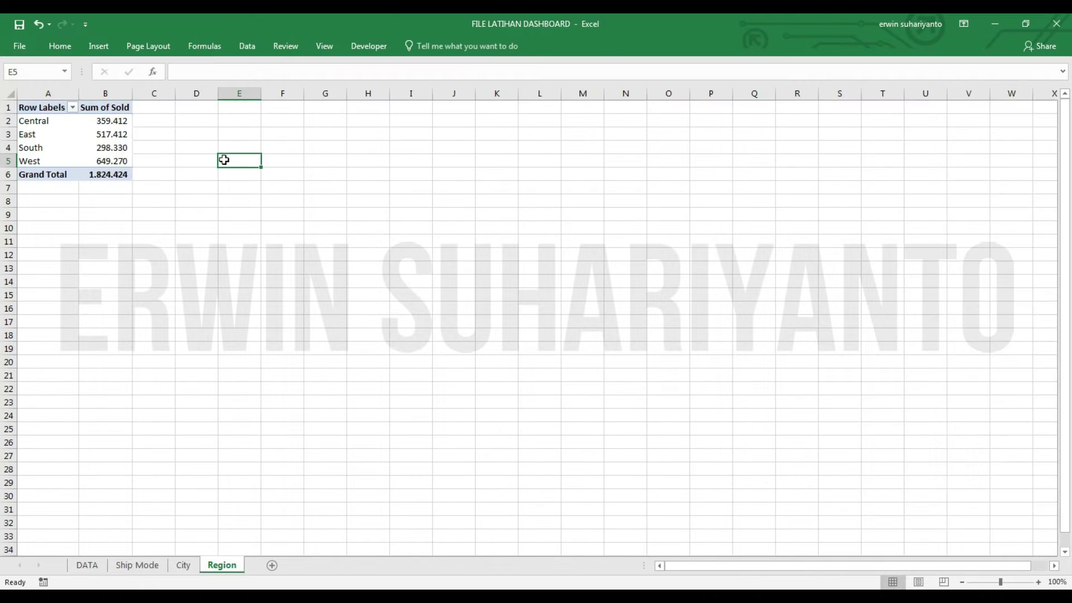
# Add a new blank sheet after Region.
pyautogui.click(87, 565)
pyautogui.scroll(15, 571, 243)
pyautogui.scroll(15, 571, 243)
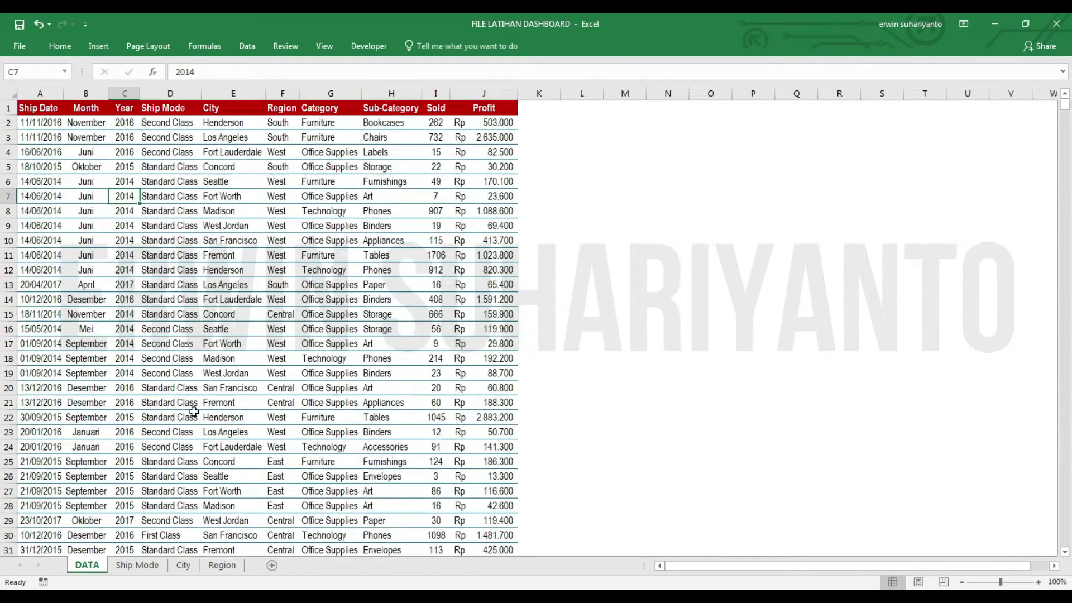
pyautogui.click(221, 565)
pyautogui.click(272, 566)
# Create a PivotTable from DATA with Category in Rows and Sum of Sold in Values.
pyautogui.click(87, 565)
pyautogui.click(271, 565)
pyautogui.hotkey('alt', 'n')
pyautogui.press('v')
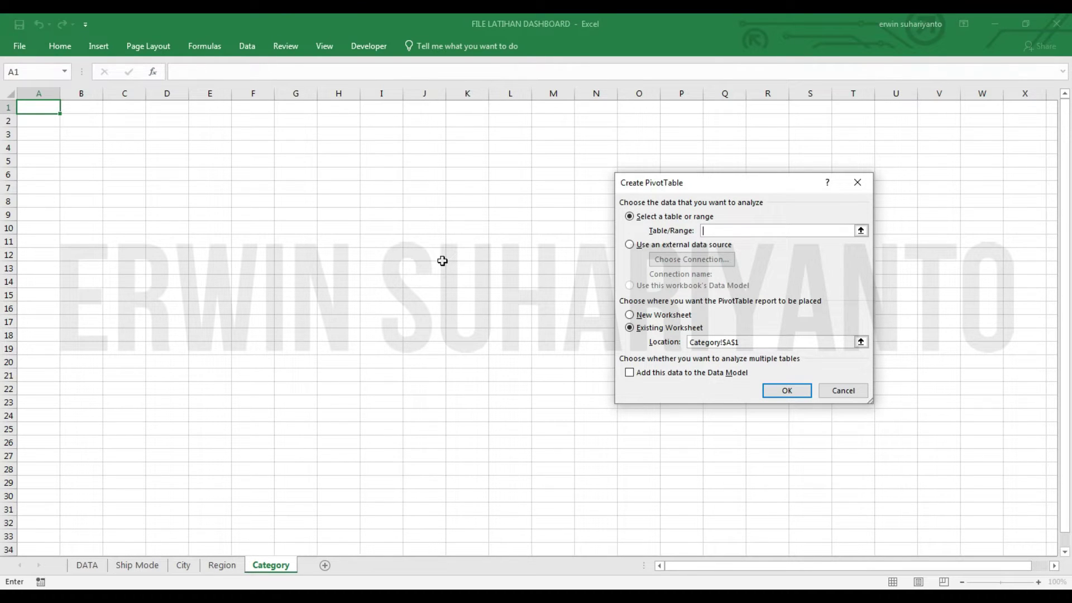
pyautogui.click(87, 565)
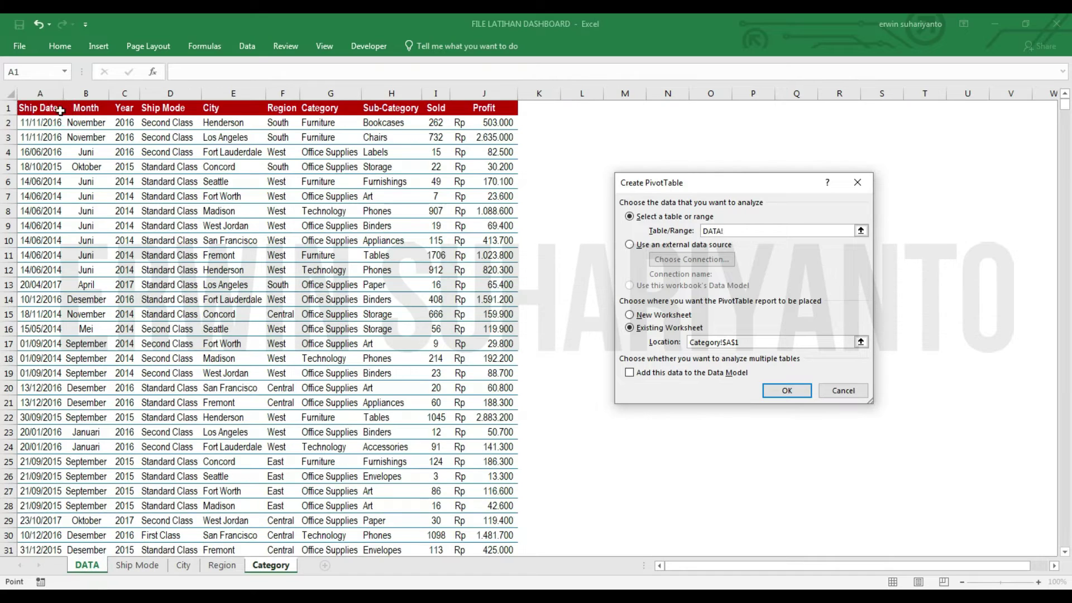
pyautogui.click(787, 390)
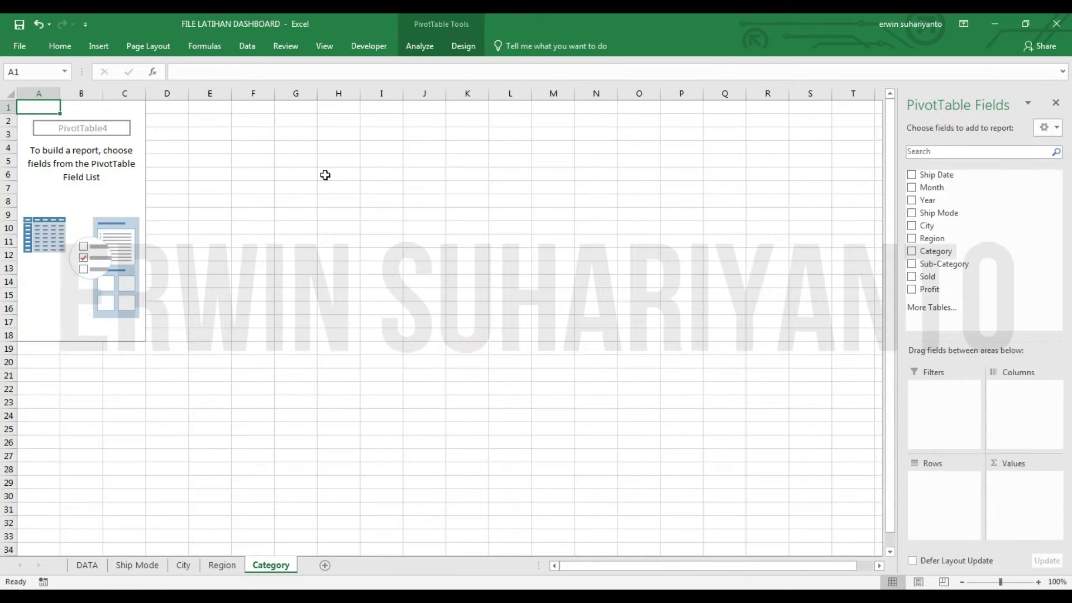
pyautogui.moveTo(936, 251); pyautogui.dragTo(941, 482)
pyautogui.moveTo(927, 277); pyautogui.dragTo(1022, 486)
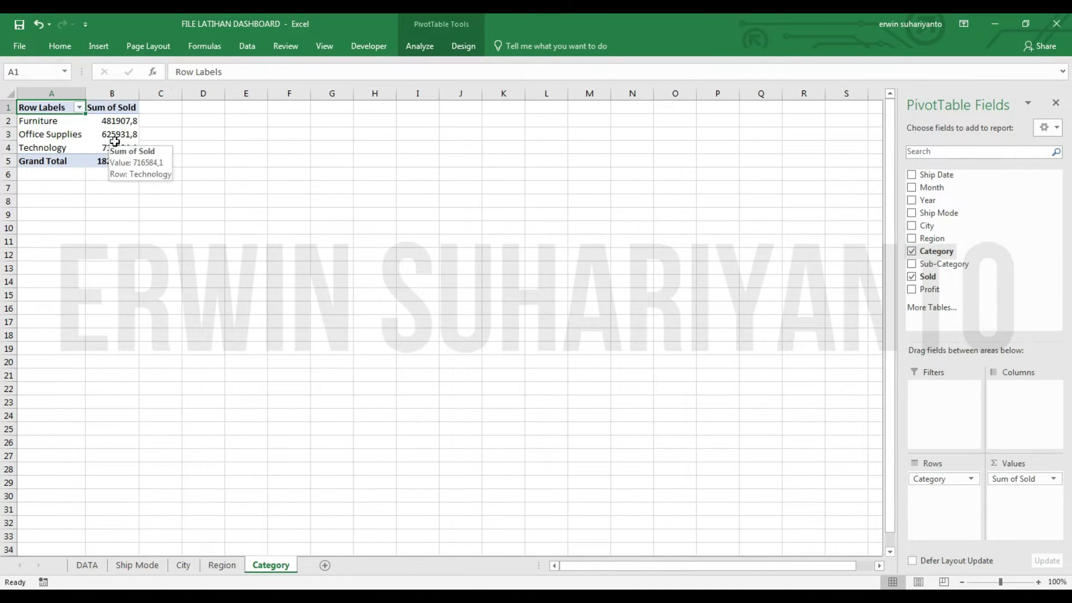
# Format the category sums as whole numbers with separators and add a new Sheet6.
pyautogui.moveTo(111, 120); pyautogui.dragTo(112, 161)
pyautogui.click(59, 46)
pyautogui.click(445, 91)
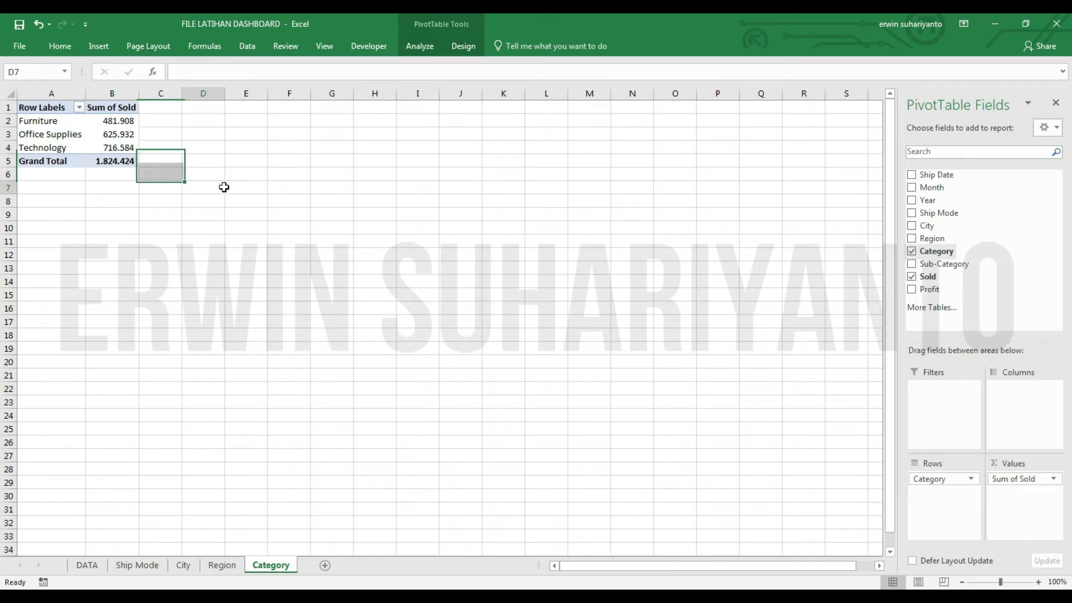
pyautogui.click(222, 186)
pyautogui.click(325, 565)
pyautogui.click(86, 565)
# Rename Sheet6 to Sub-Category.
pyautogui.moveTo(1065, 238); pyautogui.dragTo(1065, 106)
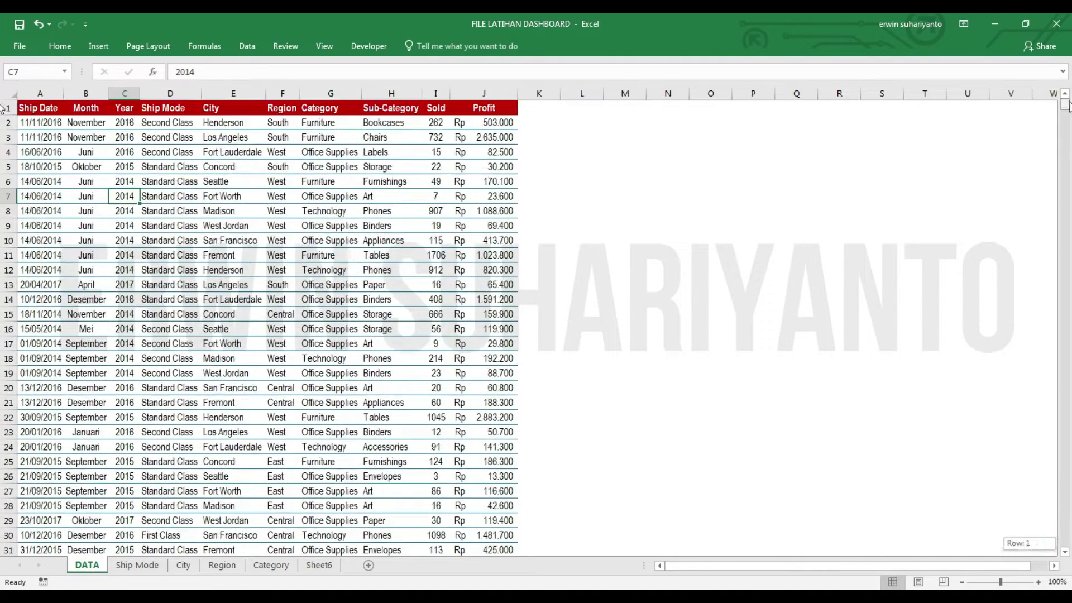
pyautogui.click(329, 566)
pyautogui.doubleClick(330, 565)
pyautogui.write('Sub-Category')
pyautogui.press('Return')
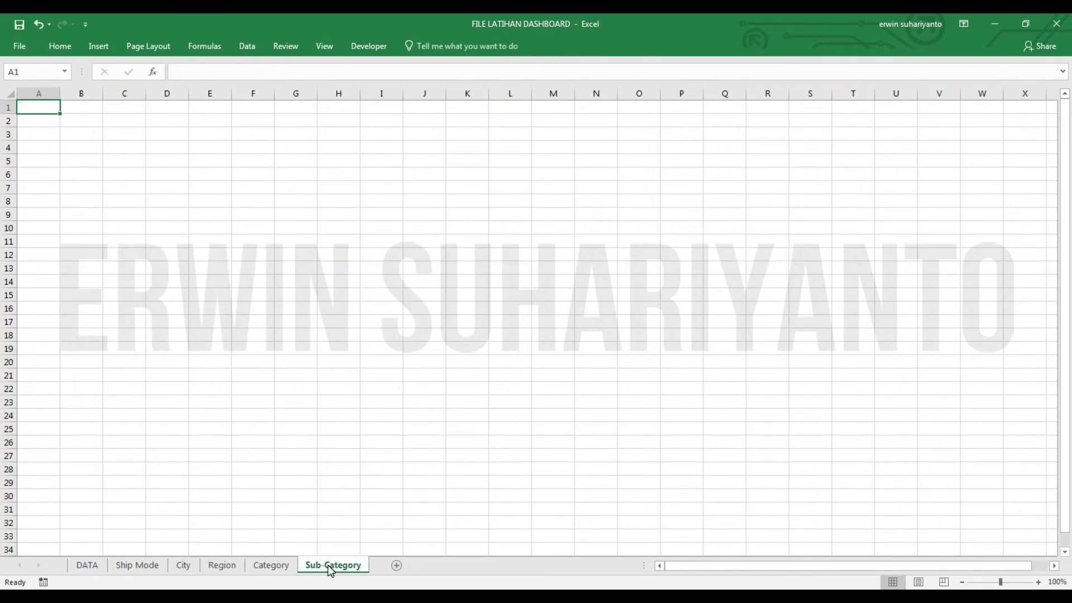
# Create a PivotTable from the whole DATA table summing Sold per Sub-Category.
pyautogui.click(115, 50)
pyautogui.click(28, 72)
pyautogui.click(87, 565)
pyautogui.click(39, 108)
pyautogui.hotkey('ctrl', 'shift', 'End')
pyautogui.moveTo(1065, 536); pyautogui.dragTo(1062, 106)
pyautogui.click(787, 391)
pyautogui.moveTo(944, 263)
pyautogui.mouseDown()
pyautogui.moveTo(938, 491)
pyautogui.moveTo(1029, 485)
pyautogui.mouseUp()
pyautogui.moveTo(106, 121); pyautogui.dragTo(93, 350)
# Format the sub-category totals as whole numbers with thousand separators.
pyautogui.click(60, 46)
pyautogui.click(469, 92)
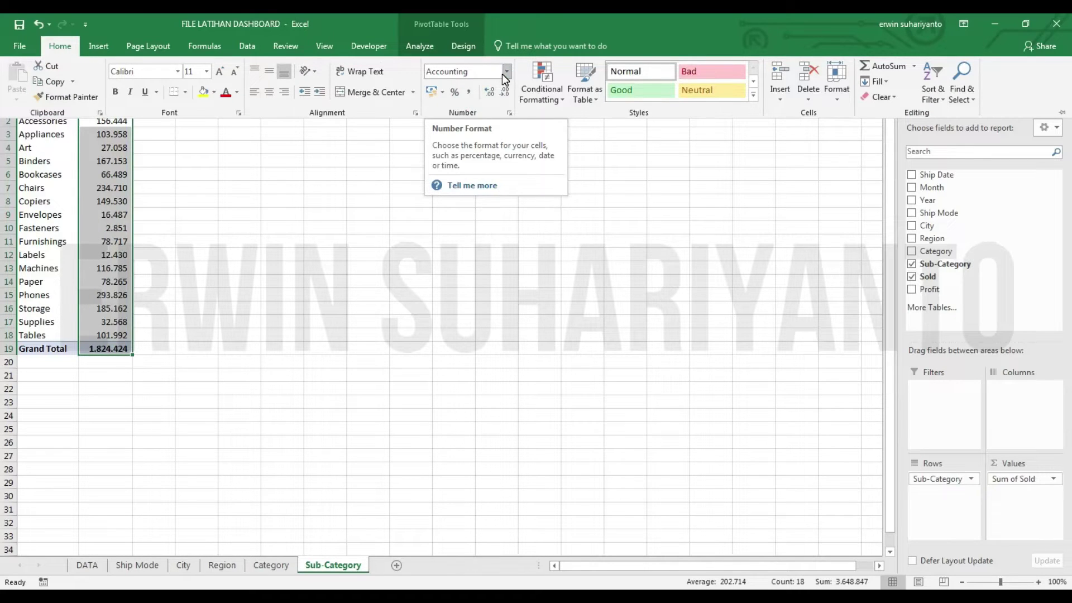
pyautogui.press('Escape')
pyautogui.click(111, 255)
pyautogui.click(153, 348)
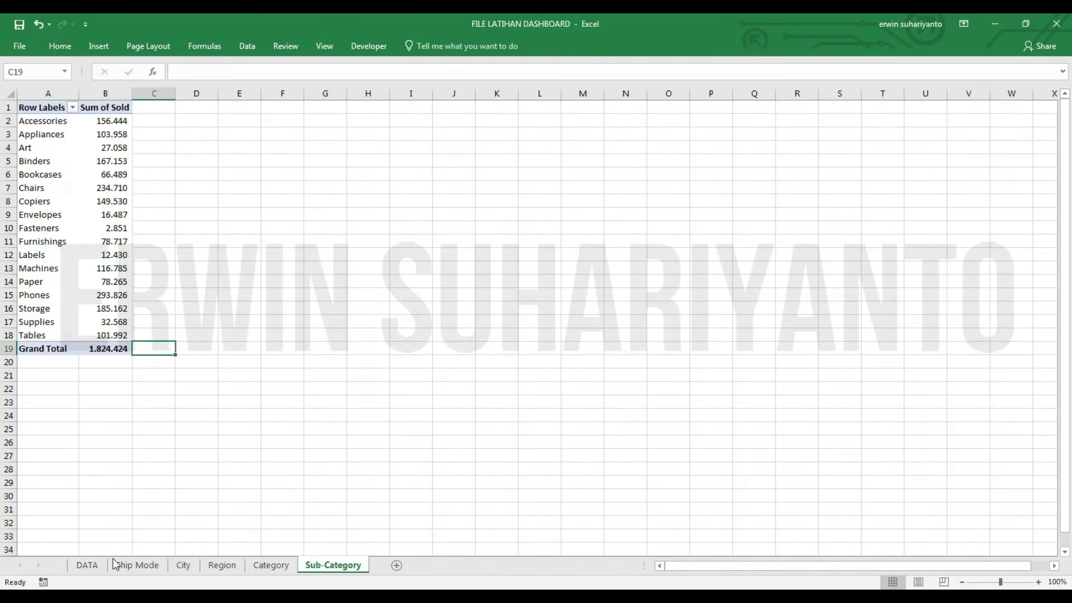
# Add an extra sheet and then delete it again.
pyautogui.click(400, 565)
pyautogui.click(85, 565)
pyautogui.click(394, 565)
pyautogui.click(87, 565)
pyautogui.rightClick(390, 565)
pyautogui.click(430, 426)
# Return to the Ship Mode sheet and select a cell in its pivot table.
pyautogui.click(222, 565)
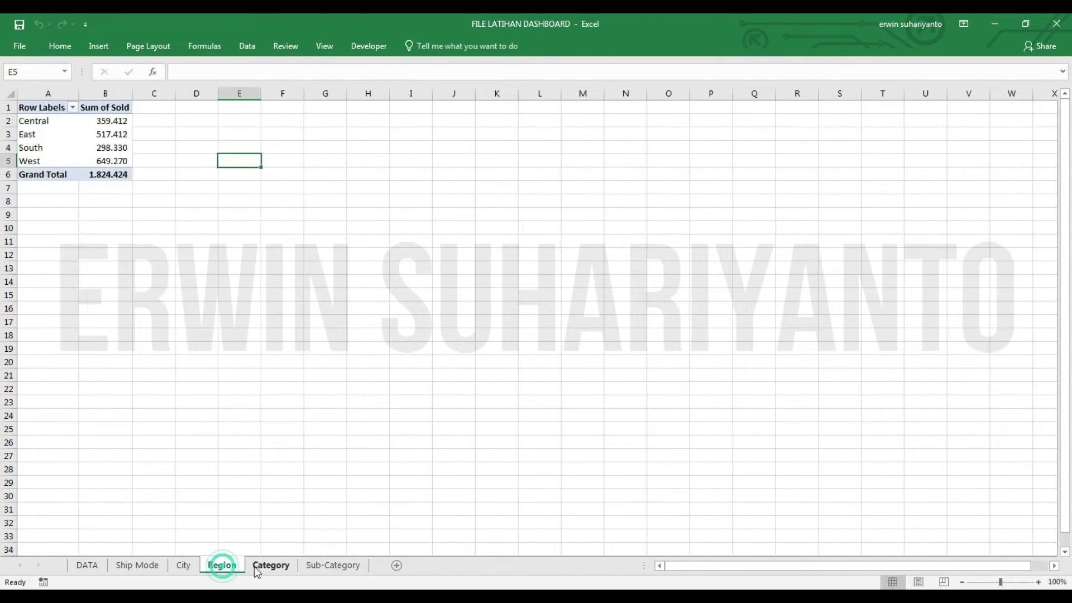
pyautogui.click(87, 565)
pyautogui.click(137, 565)
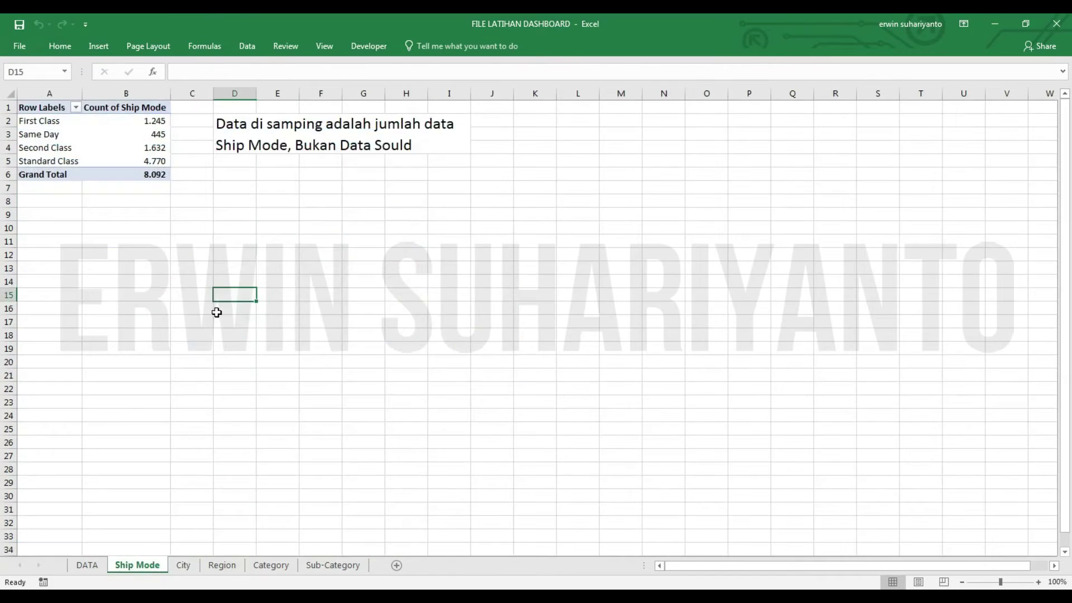
pyautogui.click(116, 147)
# Select the ship-mode labels and Count of Ship Mode values in the pivot table.
pyautogui.click(99, 46)
pyautogui.click(137, 134)
pyautogui.moveTo(125, 107); pyautogui.dragTo(125, 174)
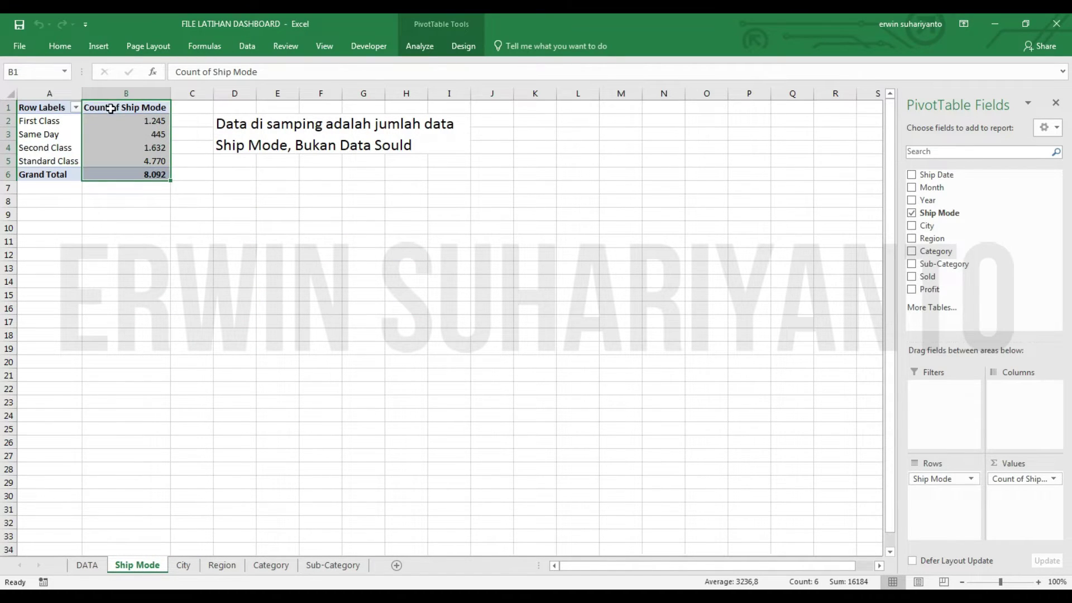
pyautogui.moveTo(48, 109); pyautogui.dragTo(143, 160)
# Compare PivotChart types, then insert a clustered column chart of ship-mode counts.
pyautogui.click(99, 46)
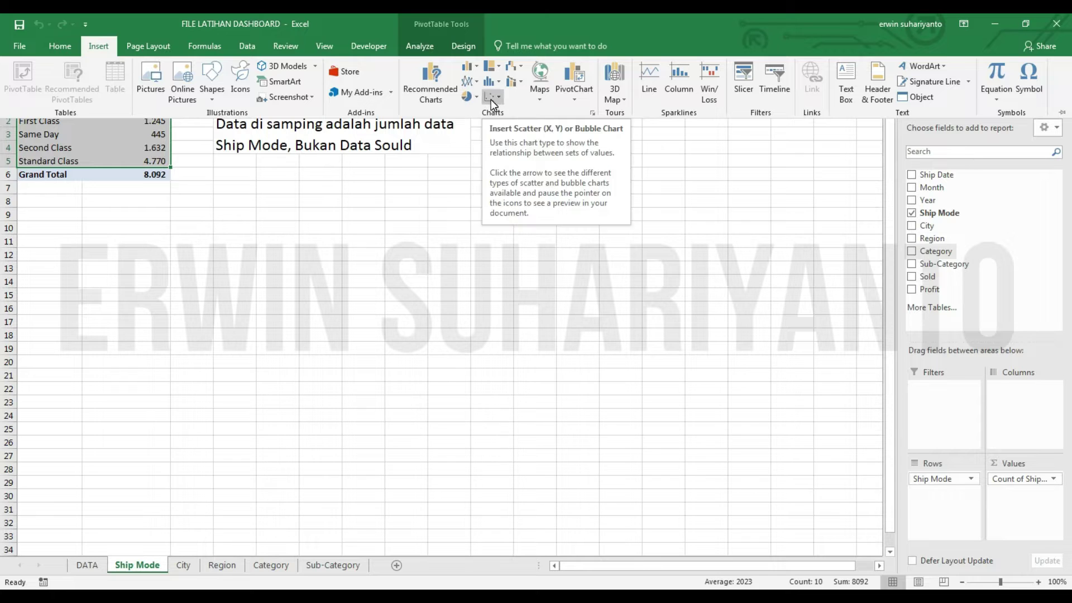
pyautogui.click(427, 95)
pyautogui.click(366, 251)
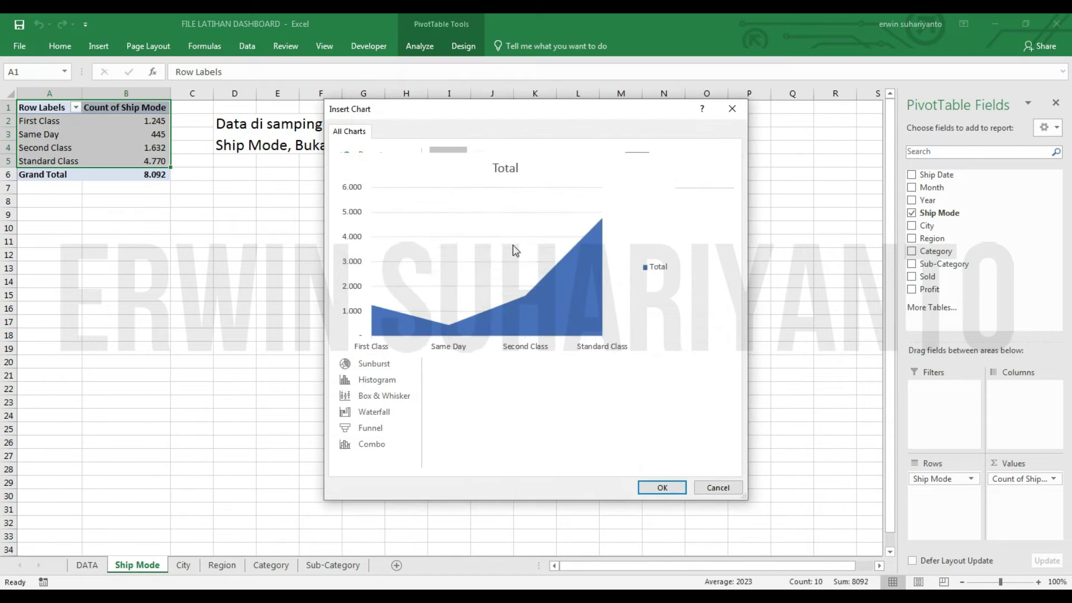
pyautogui.click(486, 167)
pyautogui.click(366, 283)
pyautogui.click(375, 267)
pyautogui.click(369, 315)
pyautogui.click(373, 347)
pyautogui.click(366, 202)
pyautogui.click(560, 164)
pyautogui.click(536, 165)
pyautogui.click(373, 187)
pyautogui.click(364, 219)
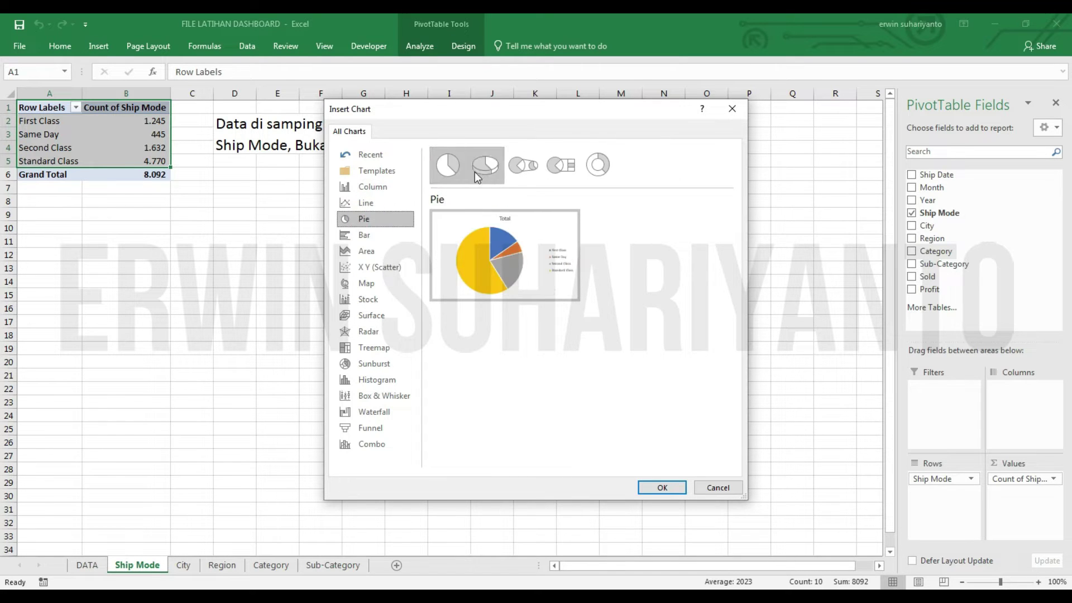
pyautogui.click(374, 235)
pyautogui.click(377, 380)
pyautogui.click(385, 396)
pyautogui.click(371, 444)
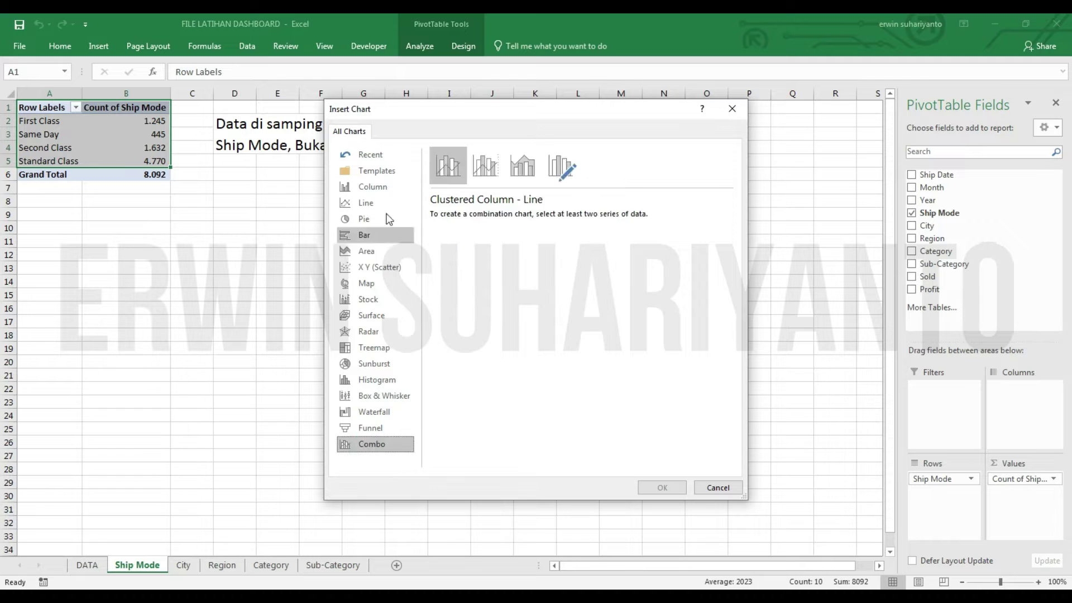
pyautogui.click(373, 186)
pyautogui.click(366, 250)
pyautogui.click(486, 164)
pyautogui.click(364, 219)
pyautogui.click(364, 235)
pyautogui.click(373, 187)
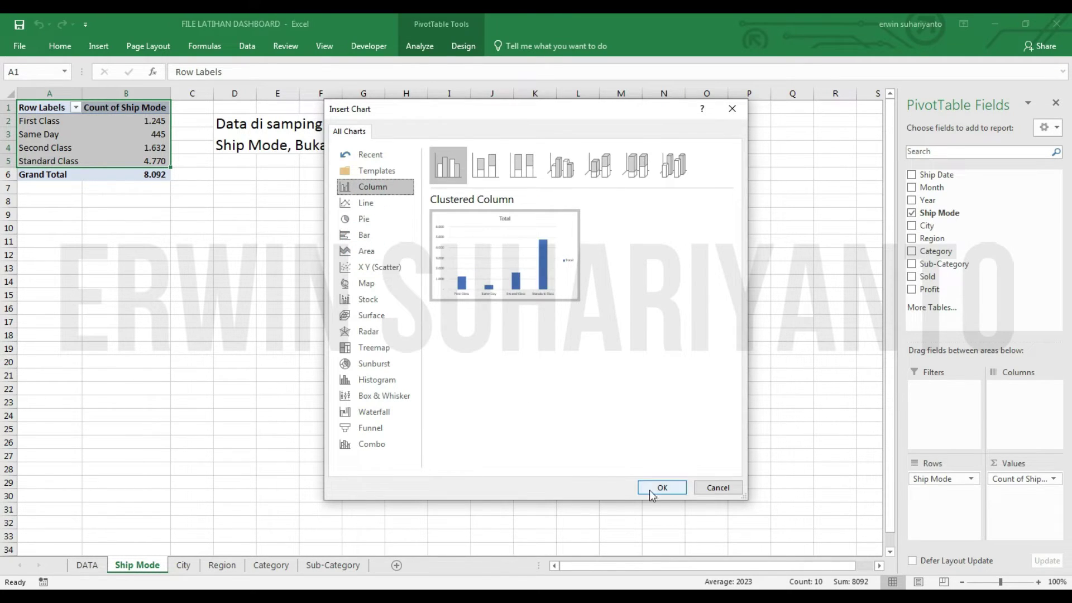
pyautogui.click(659, 487)
# Hide all field buttons on the ship-mode chart, move it left, and go to City.
pyautogui.click(506, 46)
pyautogui.click(419, 47)
pyautogui.click(693, 84)
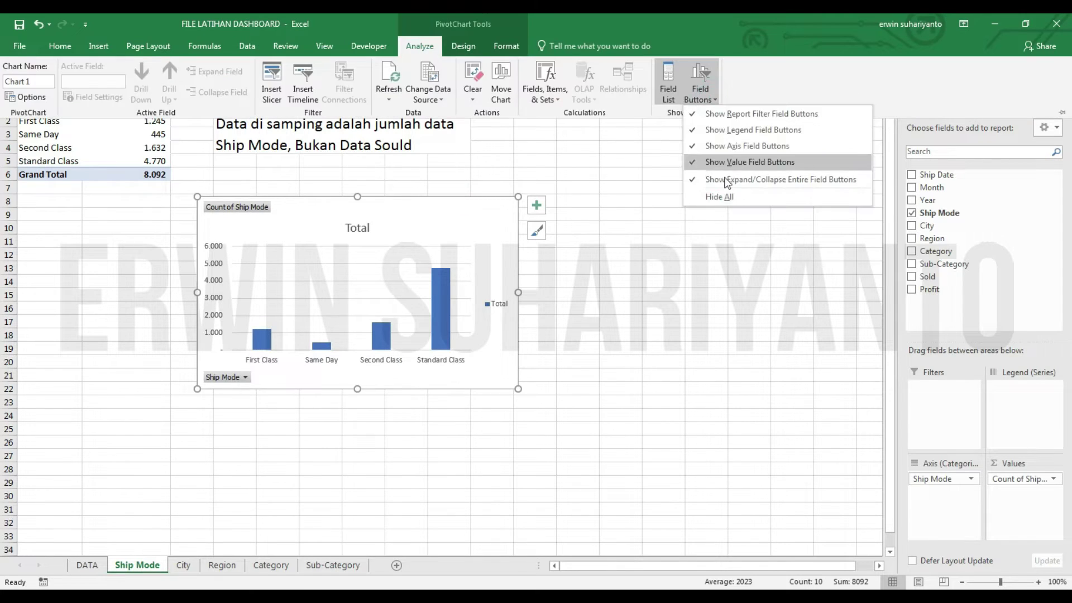
pyautogui.click(707, 199)
pyautogui.moveTo(510, 247); pyautogui.dragTo(368, 251)
pyautogui.click(184, 565)
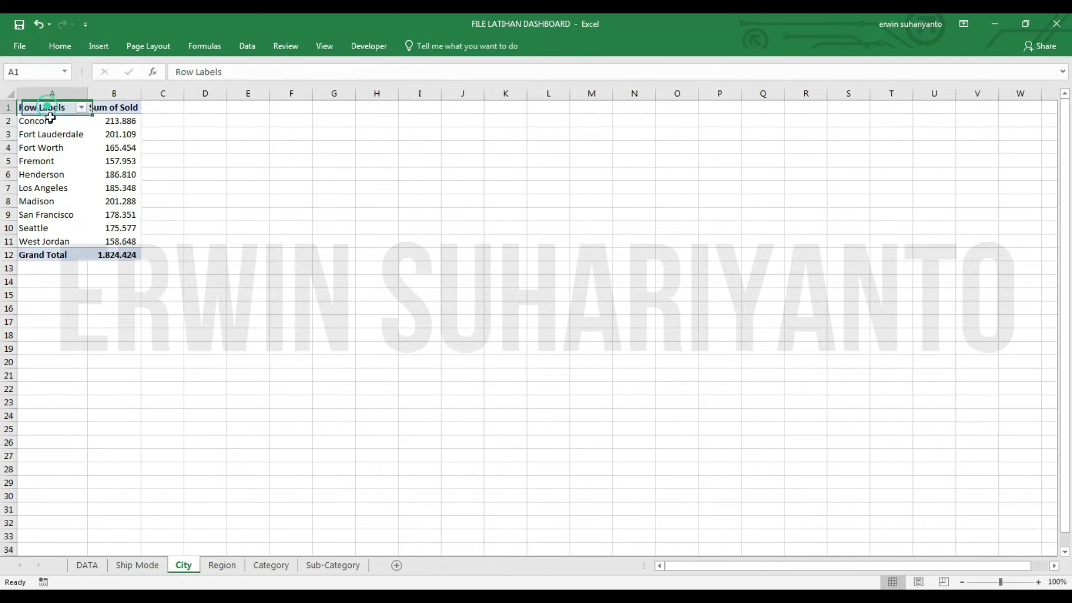
# Insert a clustered column PivotChart of Sold per city from the city pivot table.
pyautogui.moveTo(41, 108); pyautogui.dragTo(134, 241)
pyautogui.click(98, 46)
pyautogui.click(461, 97)
pyautogui.click(388, 221)
pyautogui.click(377, 239)
pyautogui.click(370, 427)
pyautogui.click(374, 412)
pyautogui.click(370, 316)
pyautogui.click(371, 267)
pyautogui.click(365, 219)
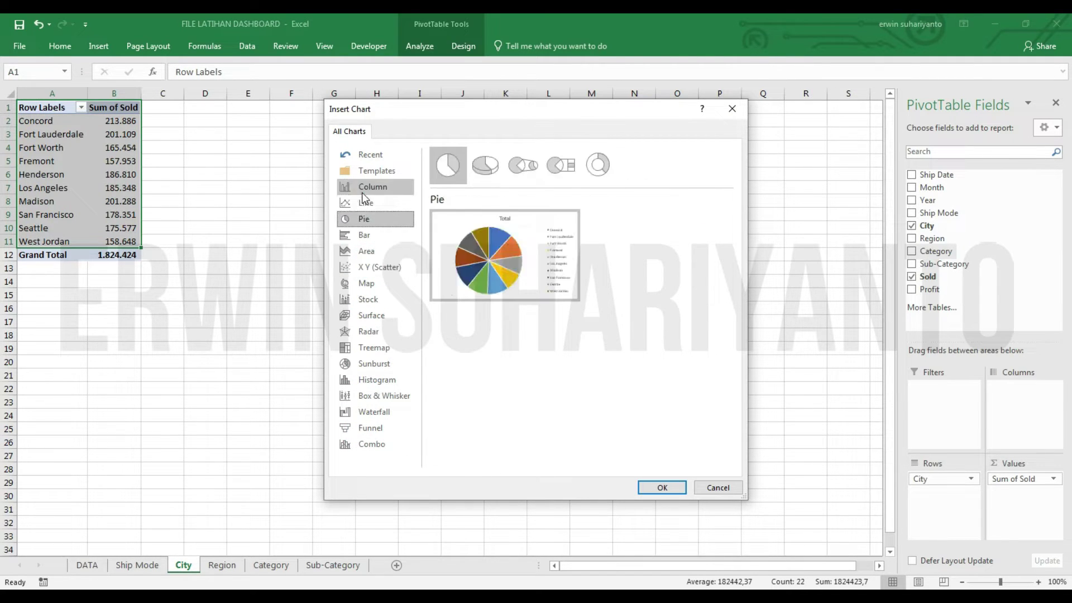
pyautogui.click(364, 188)
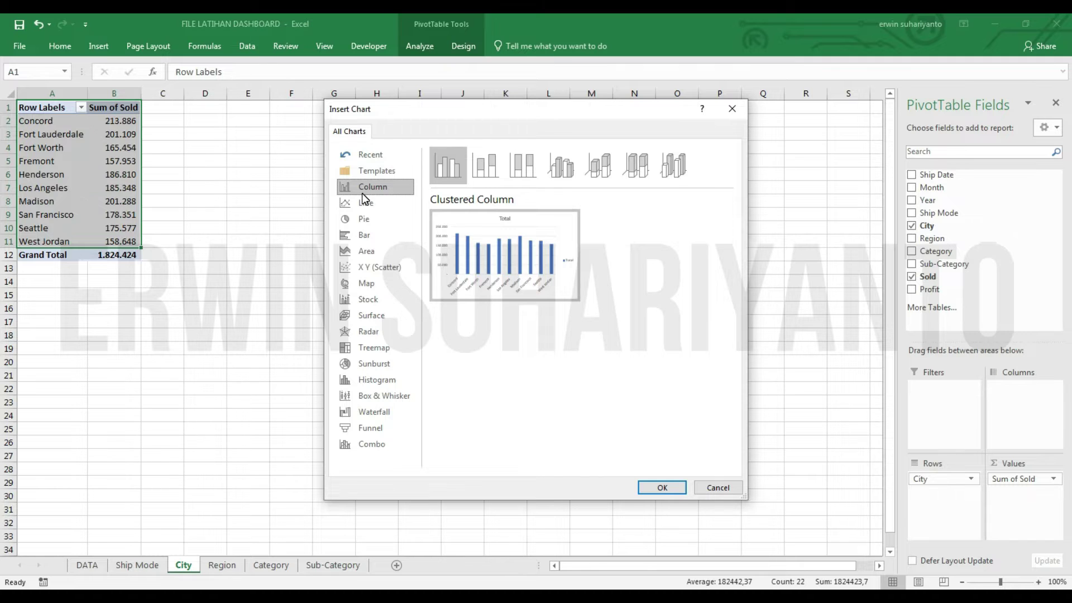
pyautogui.press('Return')
# Hide the city chart's field buttons and move it up and left.
pyautogui.click(506, 46)
pyautogui.click(438, 46)
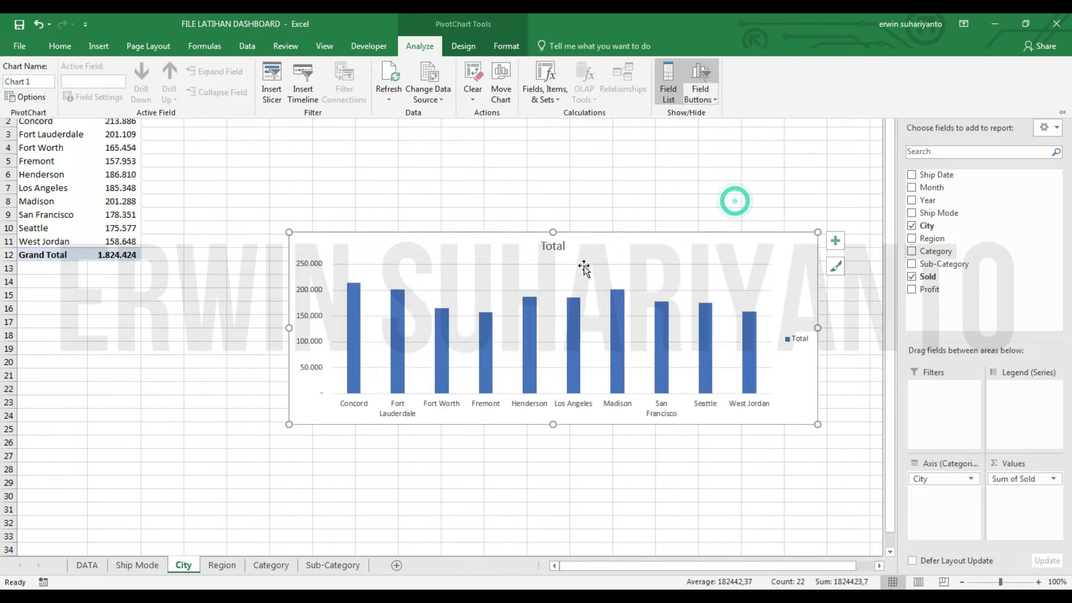
pyautogui.click(481, 239)
pyautogui.moveTo(481, 239); pyautogui.dragTo(349, 115)
# Insert a doughnut PivotChart of Sold per region on the Region sheet.
pyautogui.click(222, 565)
pyautogui.click(43, 108)
pyautogui.click(99, 46)
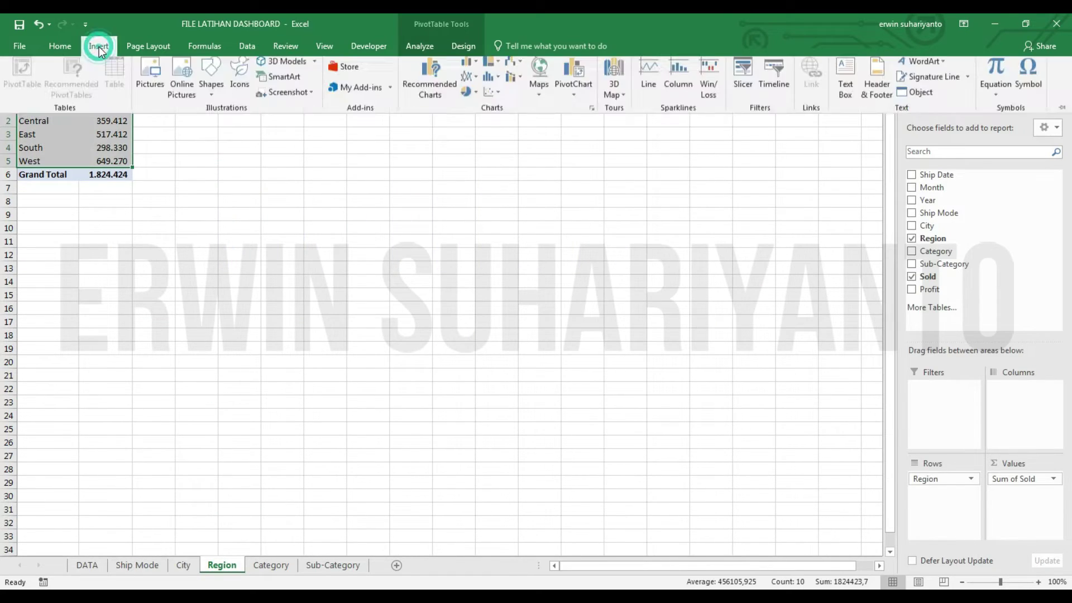
pyautogui.click(575, 76)
pyautogui.click(364, 219)
pyautogui.click(598, 165)
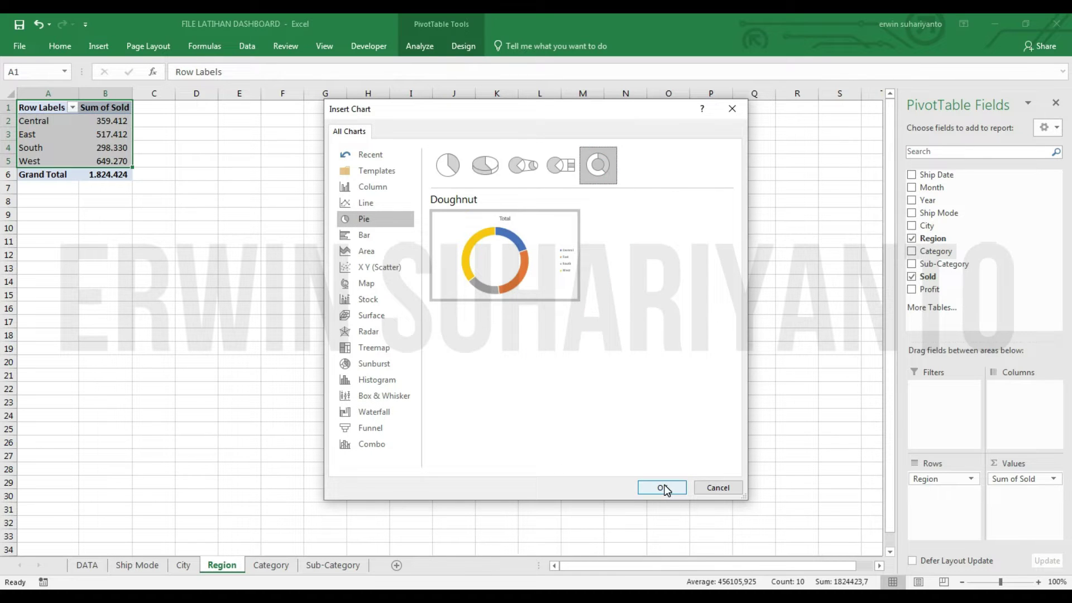
pyautogui.click(665, 489)
# Move the doughnut chart up and left and hide all its field buttons.
pyautogui.moveTo(531, 342); pyautogui.dragTo(455, 270)
pyautogui.click(419, 45)
pyautogui.click(700, 98)
pyautogui.click(725, 197)
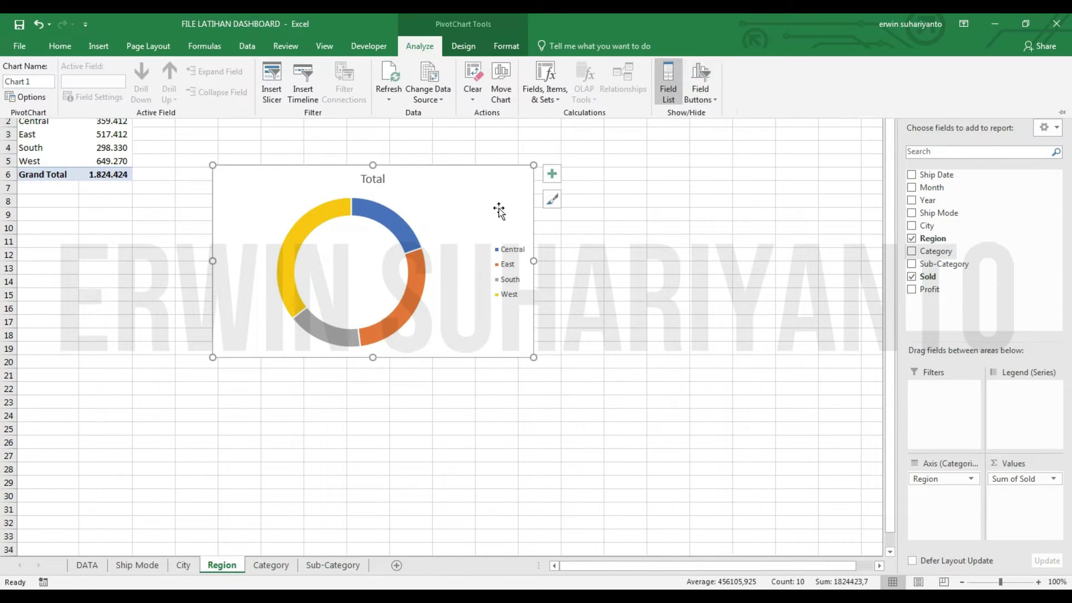
pyautogui.click(539, 281)
# On the Category sheet, select the category sums and begin a PivotChart, previewing map, scatter and bar types.
pyautogui.click(271, 565)
pyautogui.moveTo(43, 108); pyautogui.dragTo(112, 147)
pyautogui.click(99, 46)
pyautogui.click(433, 78)
pyautogui.click(366, 283)
pyautogui.click(379, 267)
pyautogui.click(635, 165)
# Insert a clustered bar PivotChart of Sold per category and move it to the left.
pyautogui.click(367, 234)
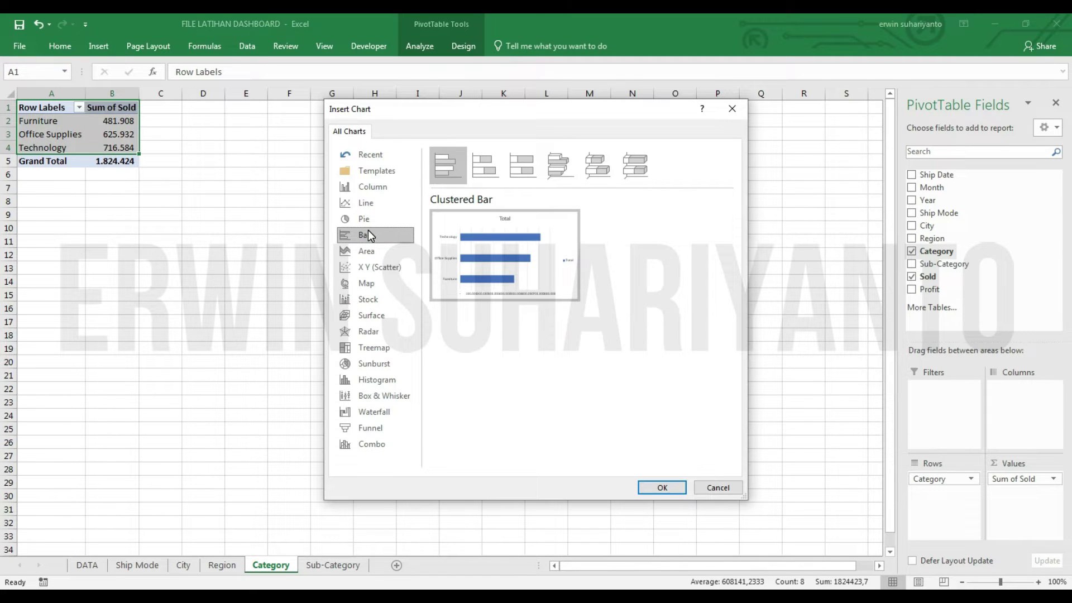
pyautogui.click(372, 204)
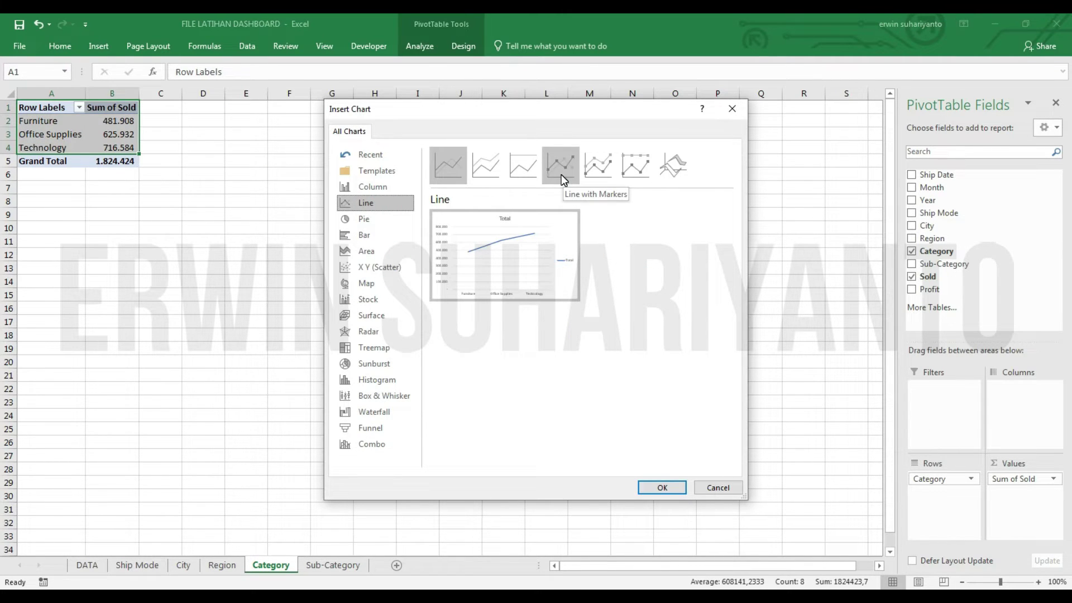
pyautogui.click(557, 173)
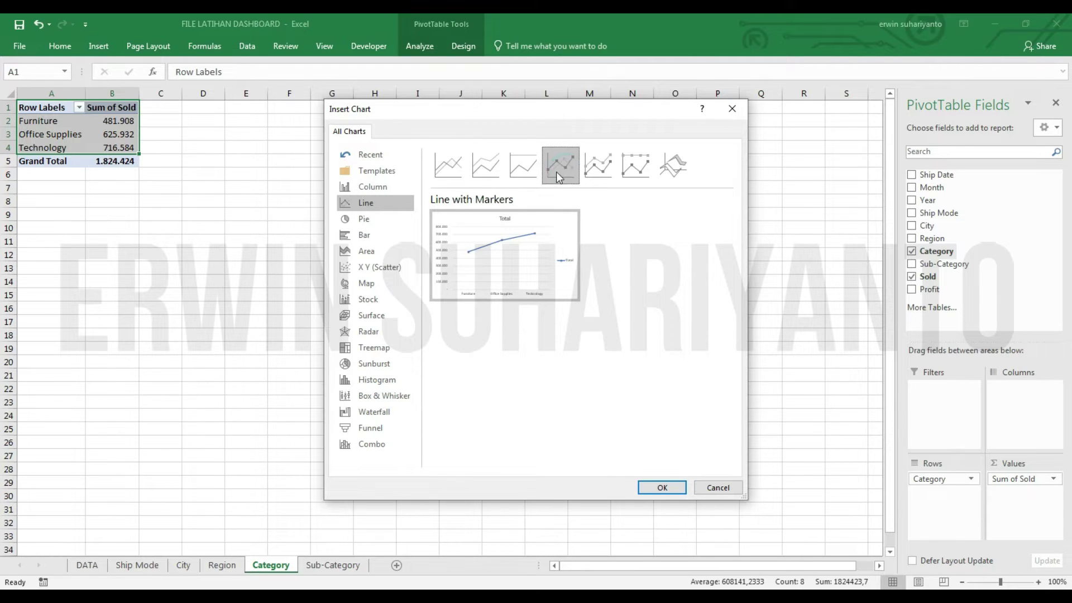
pyautogui.click(370, 187)
pyautogui.click(366, 251)
pyautogui.click(379, 396)
pyautogui.click(365, 235)
pyautogui.click(366, 202)
pyautogui.click(560, 165)
pyautogui.click(379, 267)
pyautogui.click(364, 234)
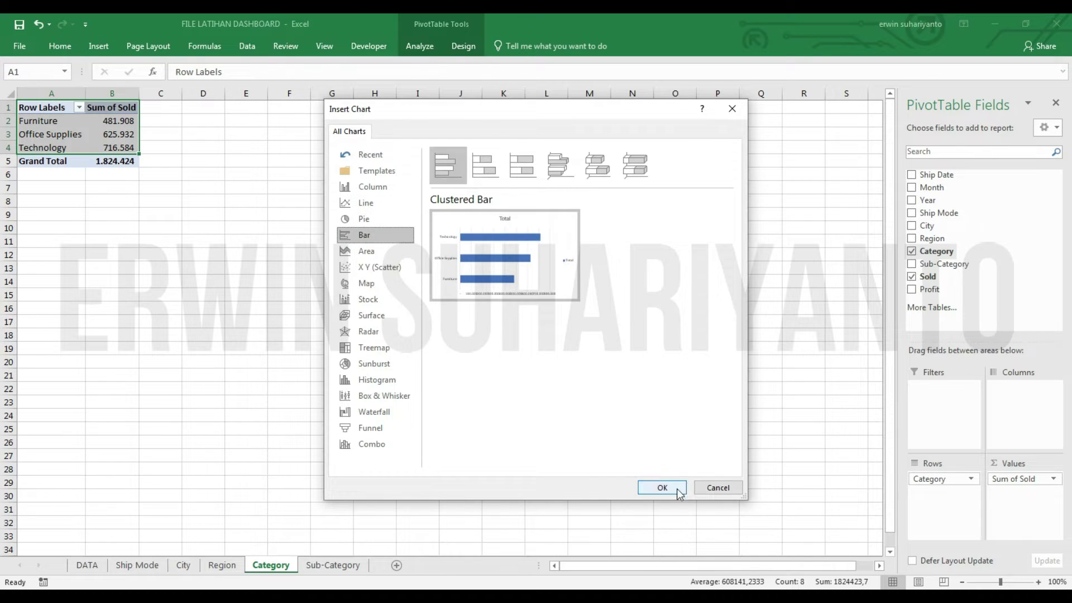
pyautogui.click(678, 491)
pyautogui.moveTo(501, 240); pyautogui.dragTo(273, 220)
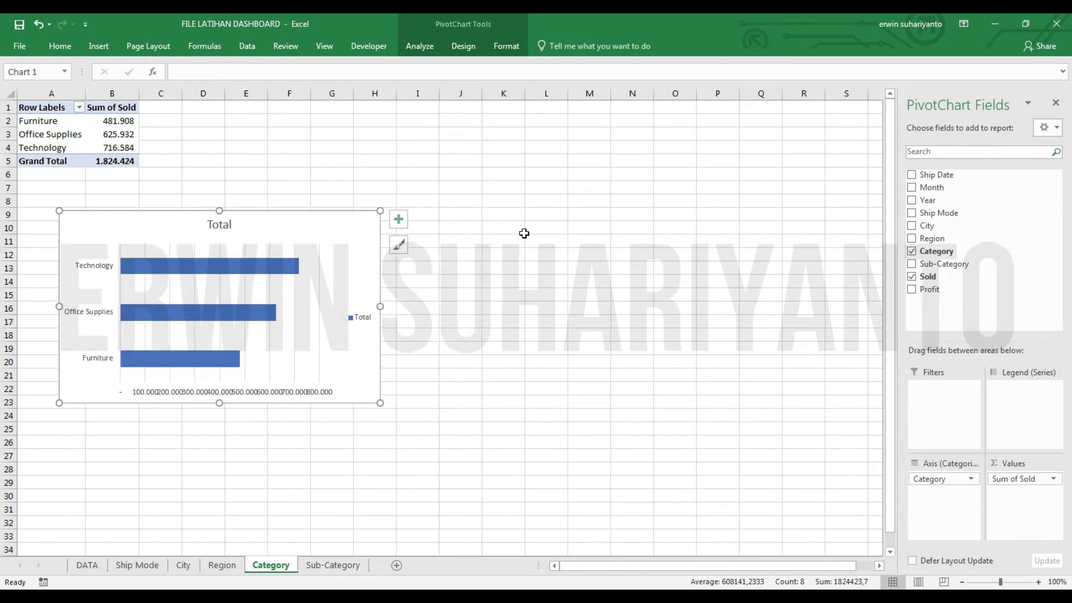
pyautogui.click(524, 233)
# On the Sub-Category sheet, start a PivotChart and preview line chart variants, including stacked line with markers.
pyautogui.click(339, 565)
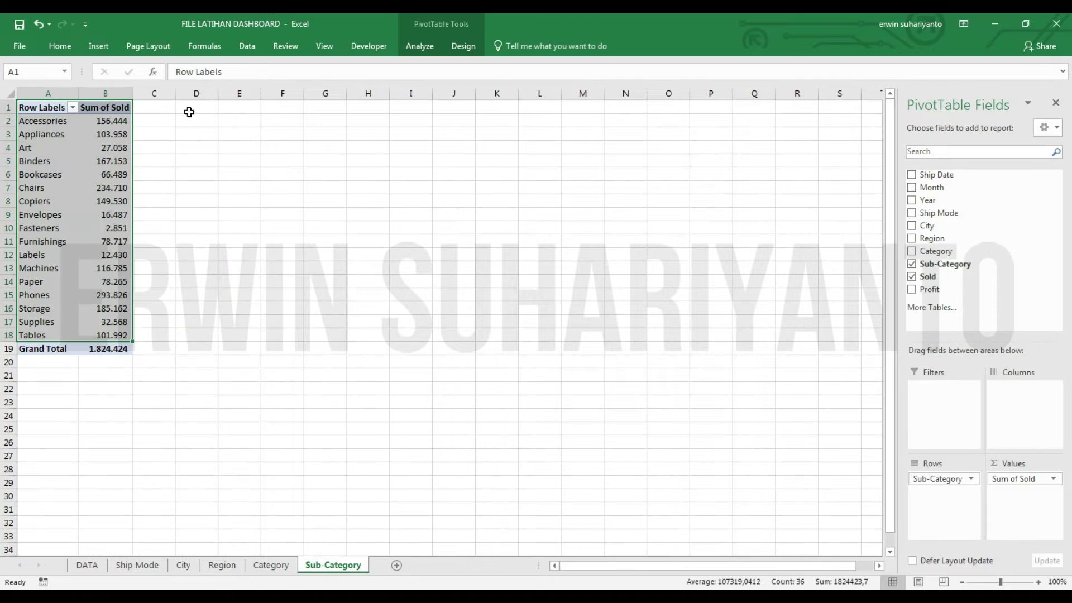
pyautogui.click(103, 45)
pyautogui.click(431, 80)
pyautogui.click(366, 202)
pyautogui.click(561, 165)
pyautogui.click(485, 165)
pyautogui.click(589, 167)
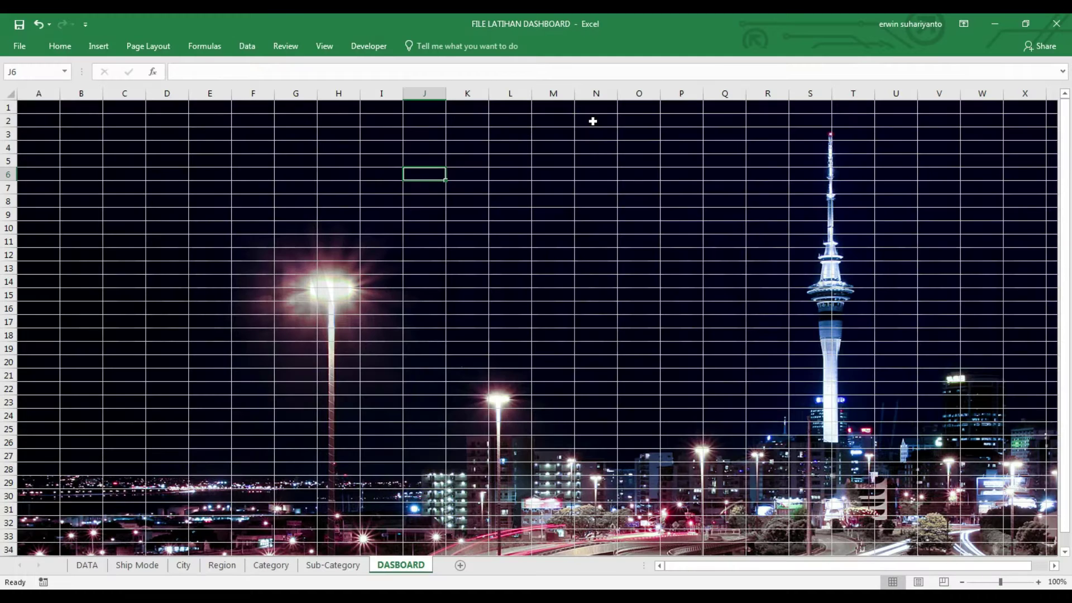
# Turn off the gridlines on the DASBOARD sheet.
pyautogui.click(558, 177)
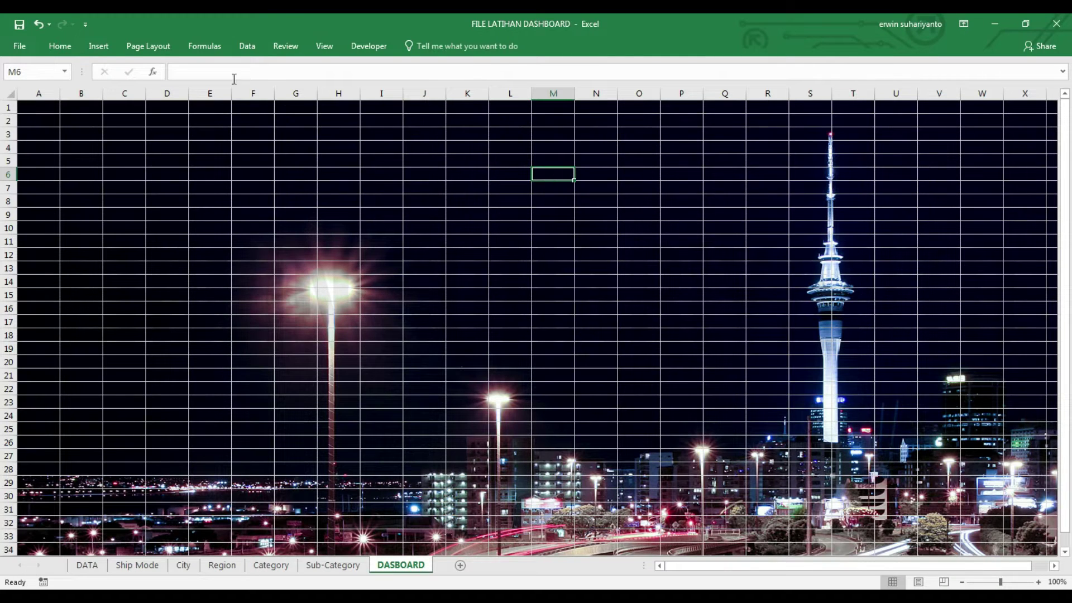
pyautogui.click(324, 45)
pyautogui.click(152, 93)
pyautogui.click(187, 139)
pyautogui.click(188, 134)
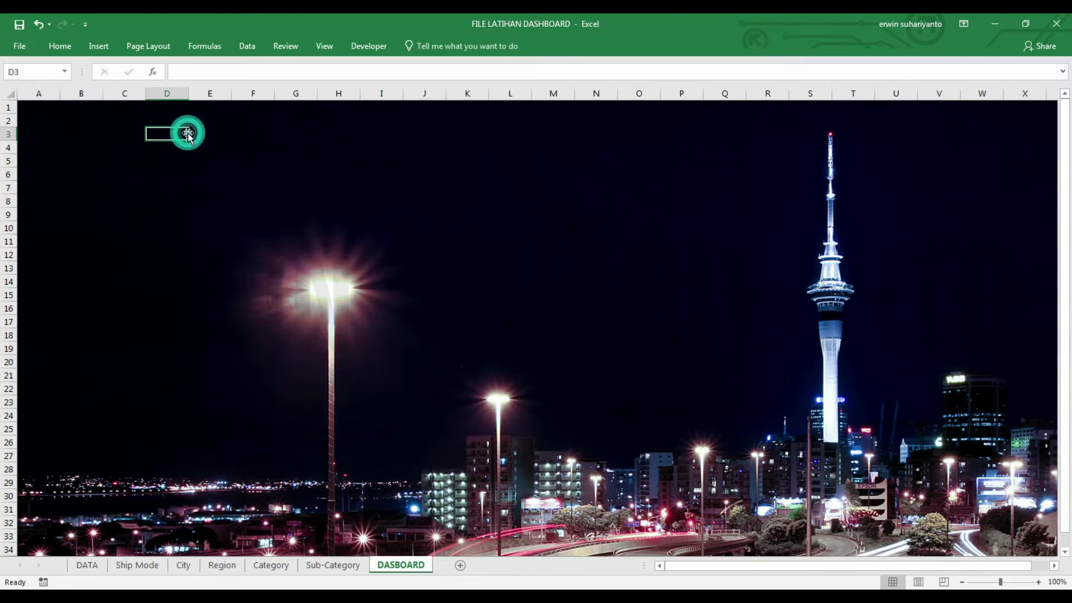
# Draw a rectangle at B6 and stretch it into a tall panel down to row 33.
pyautogui.click(99, 48)
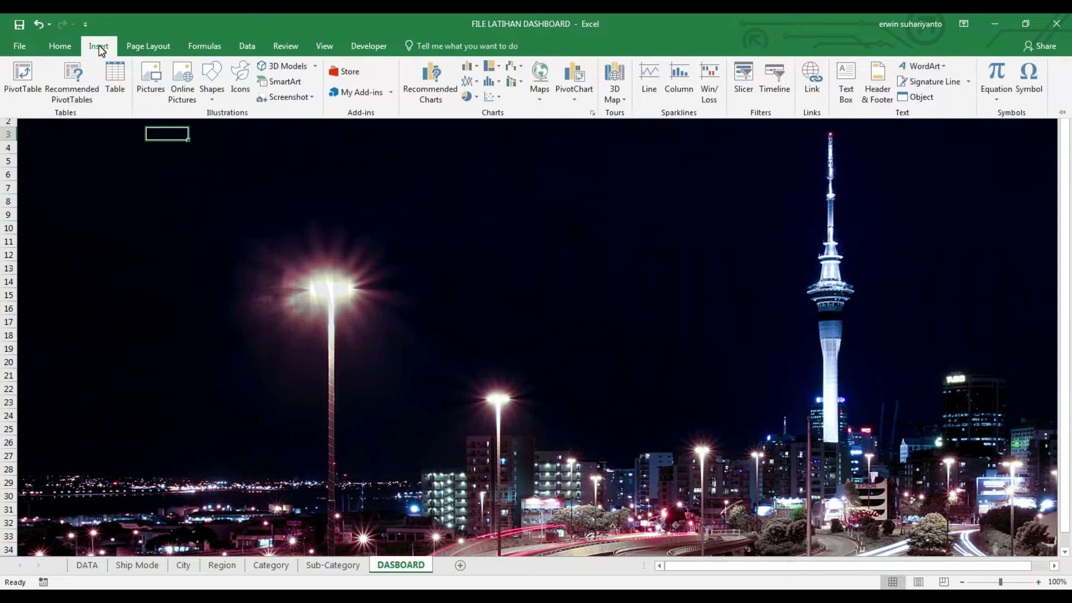
pyautogui.click(211, 84)
pyautogui.click(211, 193)
pyautogui.moveTo(100, 184); pyautogui.dragTo(168, 249)
pyautogui.moveTo(134, 217); pyautogui.dragTo(87, 205)
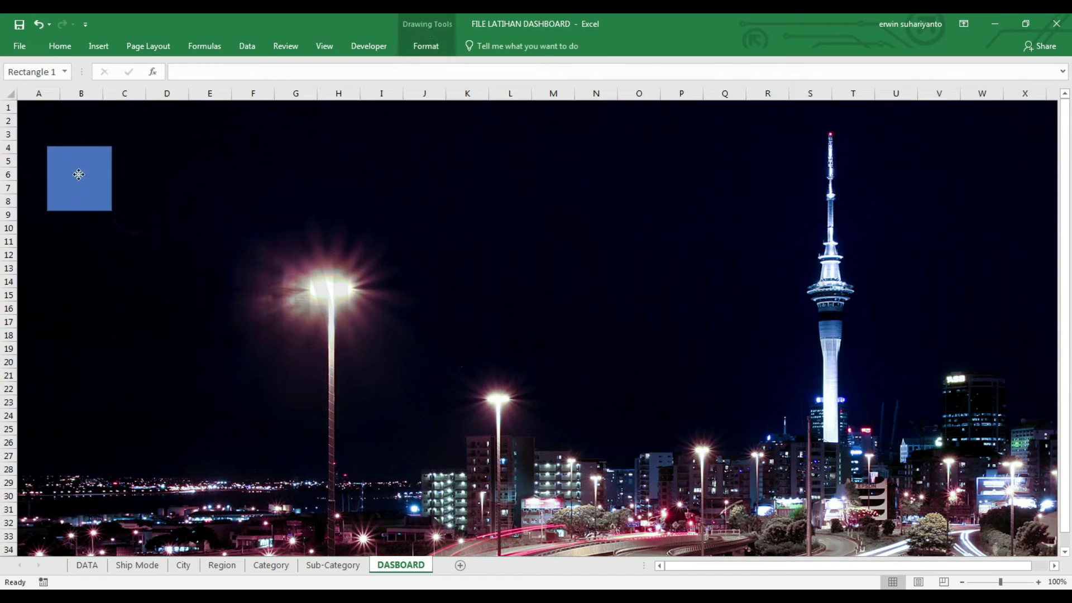
pyautogui.moveTo(119, 238)
pyautogui.mouseDown()
pyautogui.moveTo(205, 536)
pyautogui.moveTo(199, 517)
pyautogui.mouseUp()
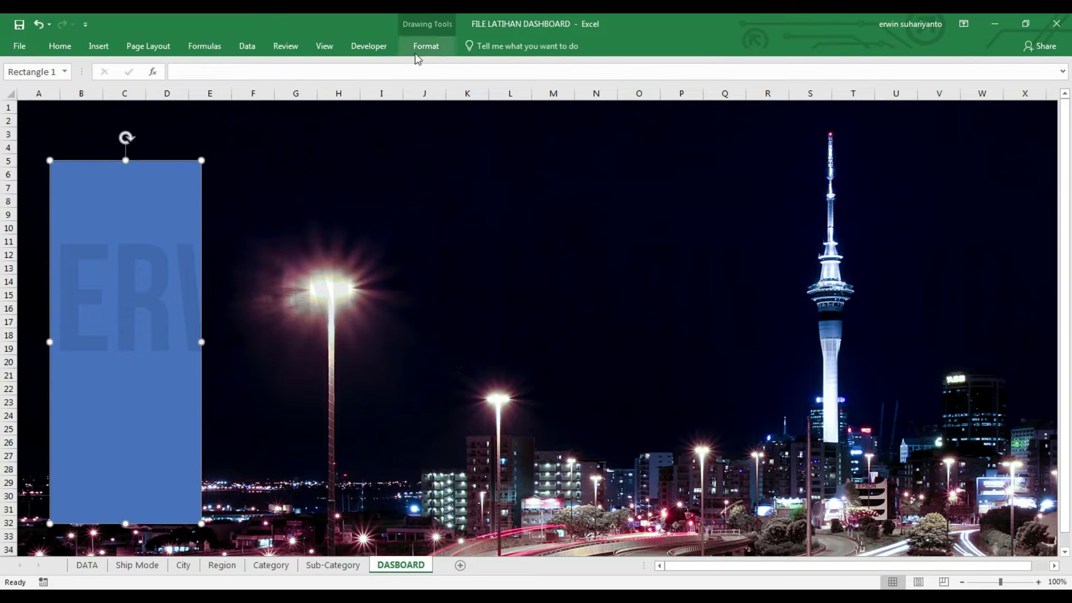
# Give the rectangle panel a light grey fill.
pyautogui.click(418, 48)
pyautogui.click(472, 81)
pyautogui.click(468, 66)
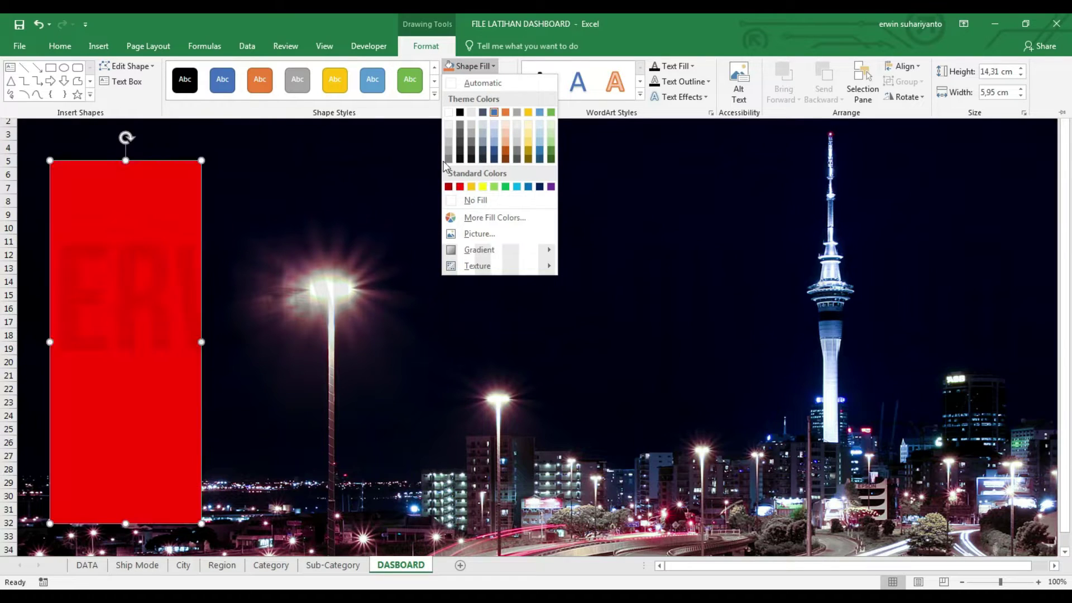
pyautogui.click(450, 125)
pyautogui.click(290, 198)
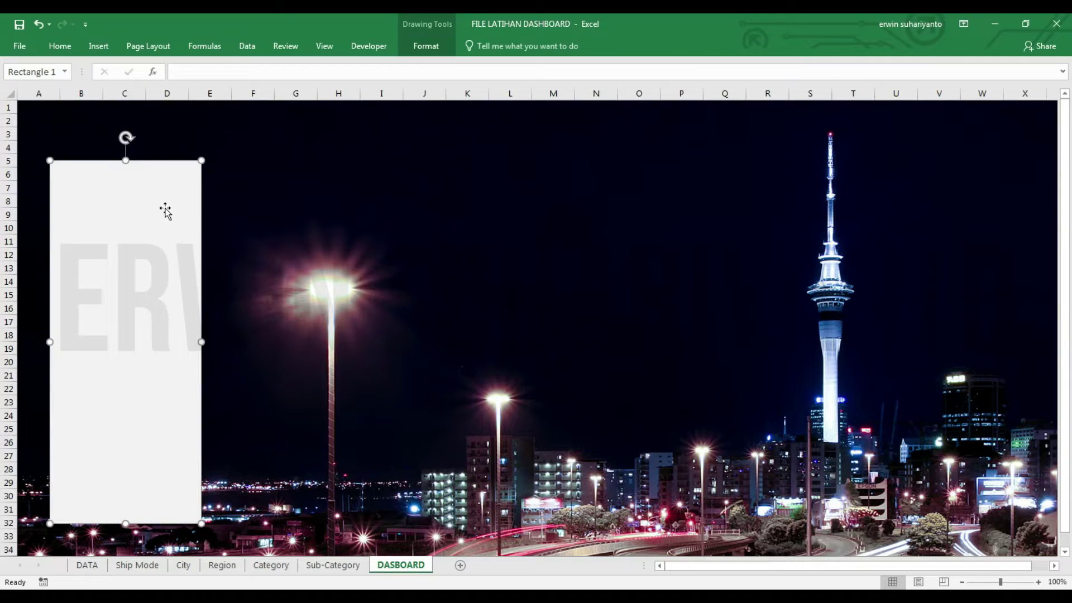
pyautogui.click(282, 205)
# Draw a straight horizontal line across the grey panel near row 8.
pyautogui.click(97, 44)
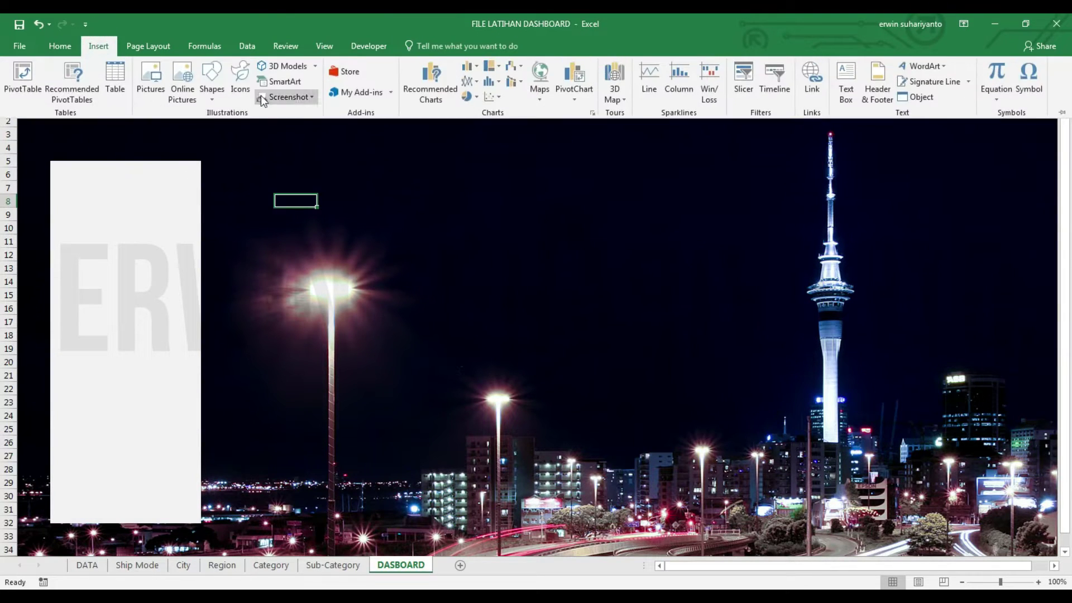
pyautogui.click(211, 78)
pyautogui.click(220, 125)
pyautogui.moveTo(340, 206)
pyautogui.mouseDown()
pyautogui.moveTo(443, 206)
pyautogui.moveTo(136, 203)
pyautogui.mouseUp()
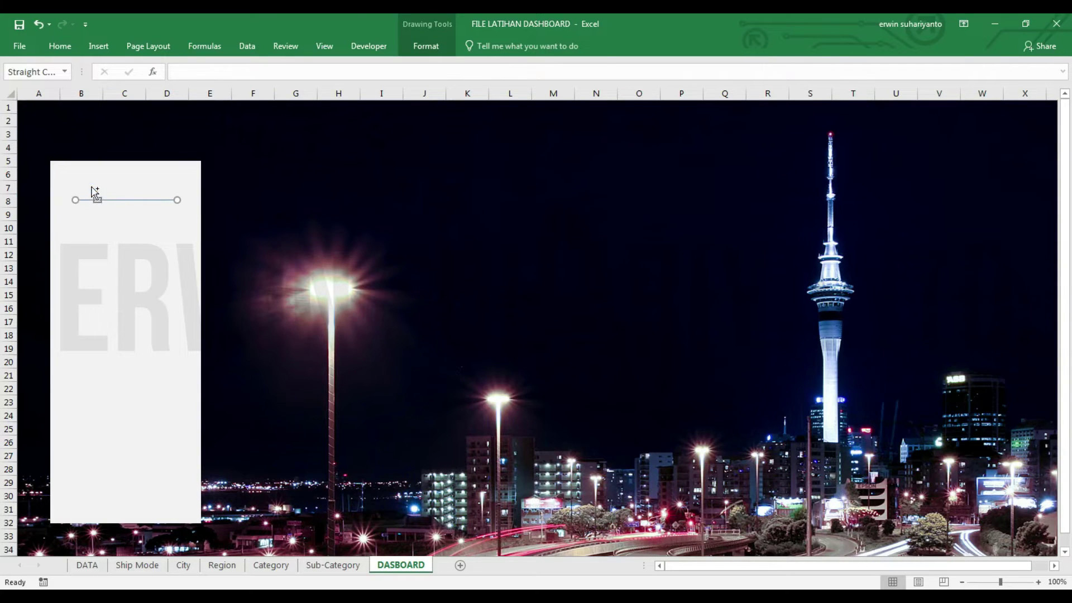
pyautogui.keyDown('ctrl'); pyautogui.scroll(2, 95, 192); pyautogui.keyUp('ctrl')
pyautogui.moveTo(223, 234); pyautogui.dragTo(209, 232)
# Make the line a gradient line at 0°, with a stop at 48% and a black last stop.
pyautogui.click(399, 51)
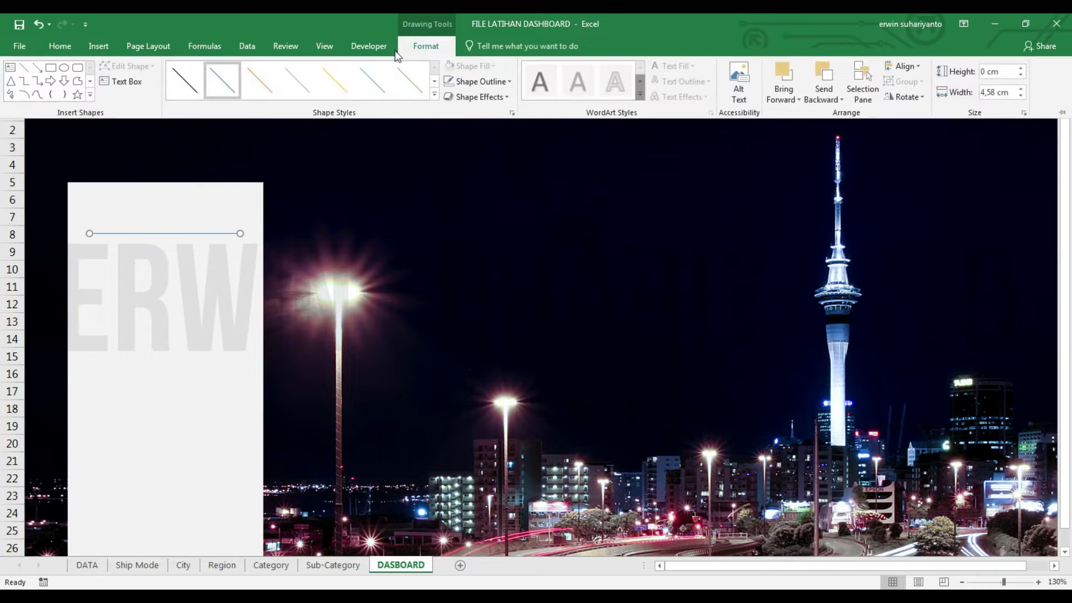
pyautogui.click(511, 114)
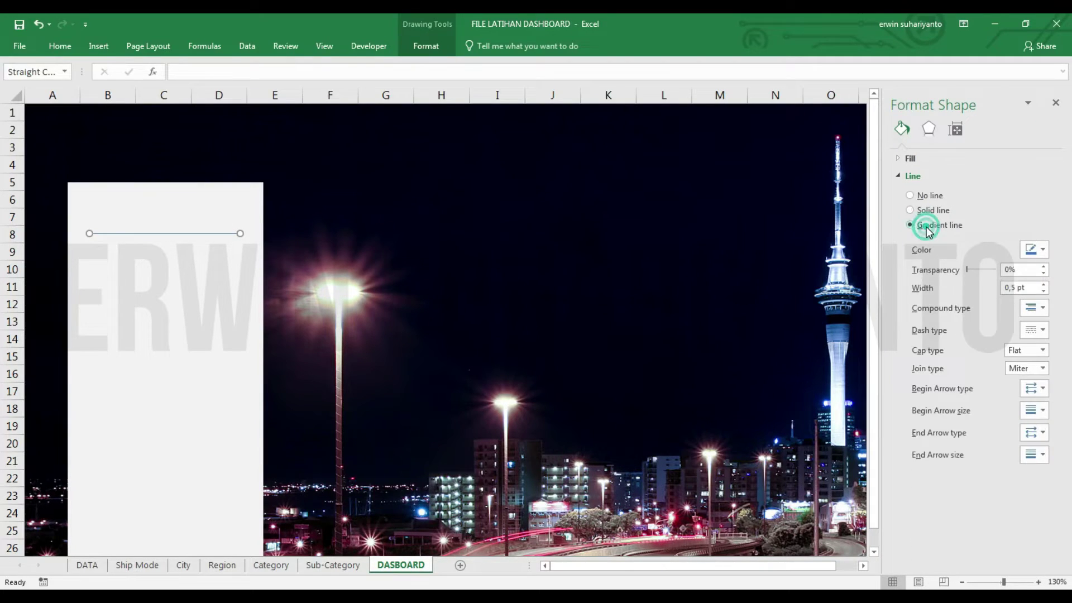
pyautogui.click(987, 348)
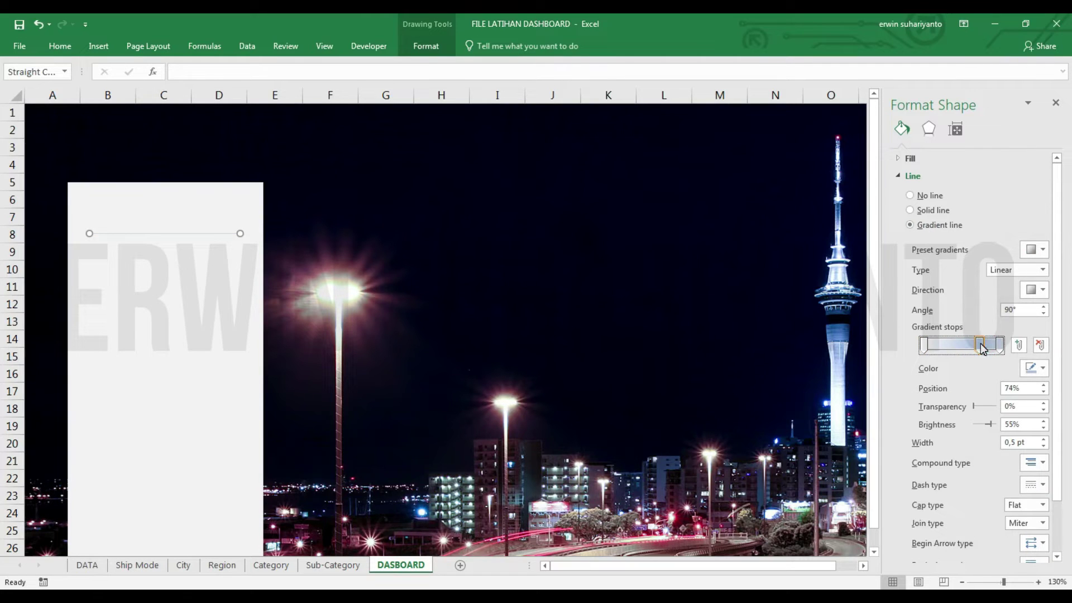
pyautogui.moveTo(982, 348); pyautogui.dragTo(959, 347)
pyautogui.click(1043, 270)
pyautogui.click(1042, 270)
pyautogui.click(999, 345)
pyautogui.click(1034, 368)
pyautogui.click(971, 397)
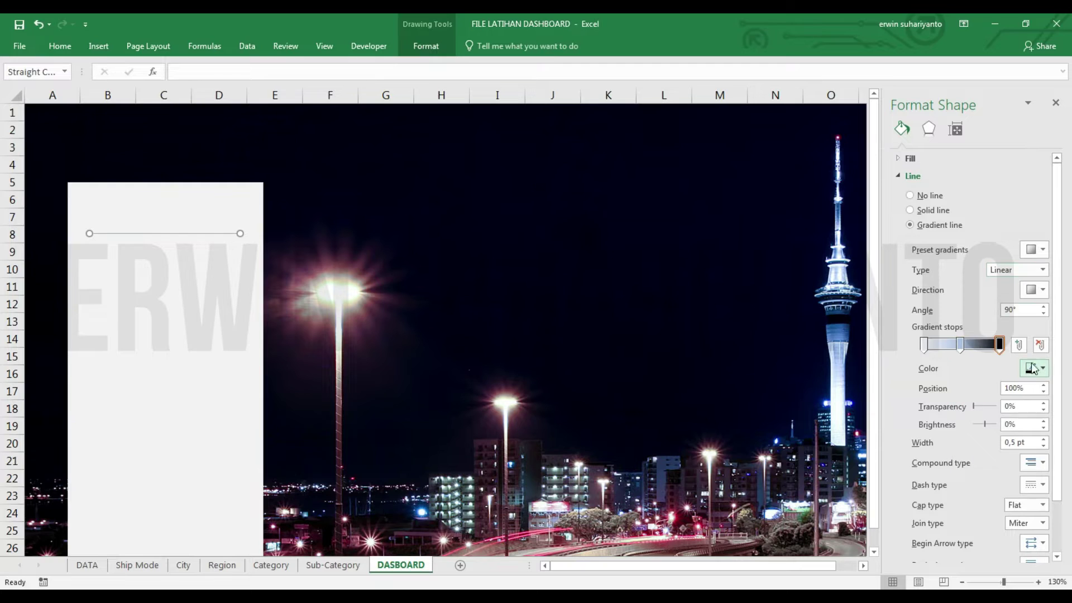
pyautogui.click(1034, 290)
pyautogui.click(1033, 312)
# Give the first and end gradient stops a light colour.
pyautogui.click(923, 345)
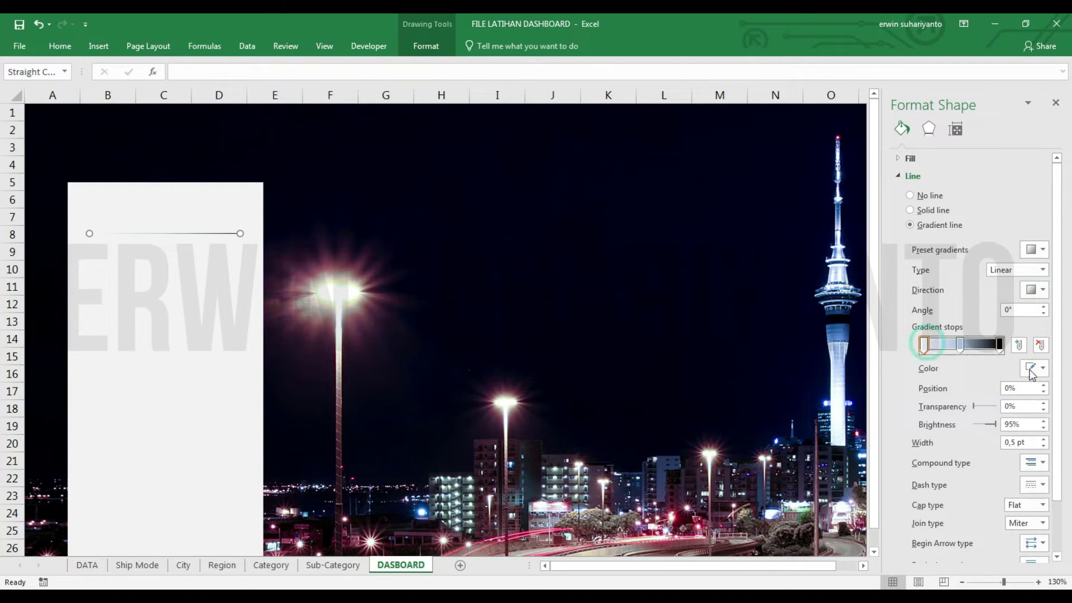
pyautogui.click(1037, 368)
pyautogui.click(960, 410)
pyautogui.click(999, 344)
pyautogui.click(1037, 368)
# Colour the middle gradient stop pink using the full colour picker.
pyautogui.click(960, 399)
pyautogui.click(960, 345)
pyautogui.click(1043, 370)
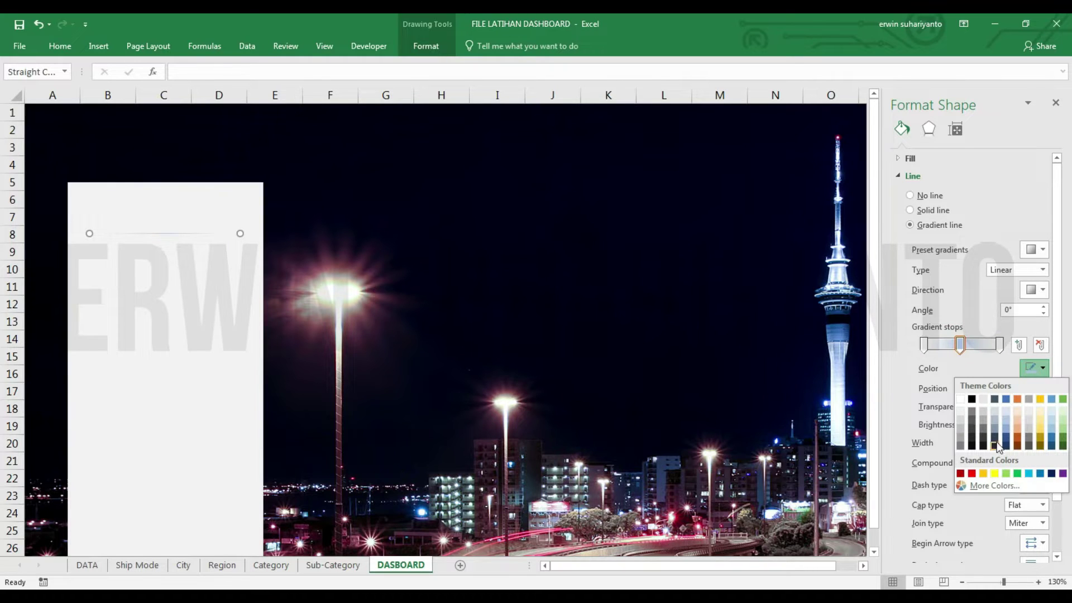
pyautogui.click(994, 485)
pyautogui.click(667, 188)
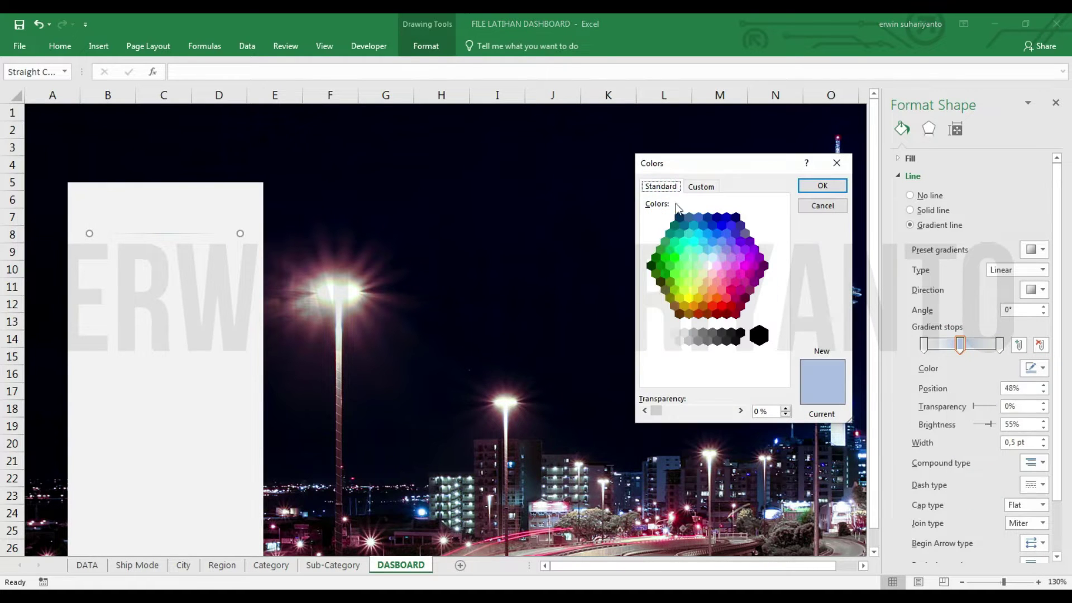
pyautogui.click(722, 305)
pyautogui.click(732, 289)
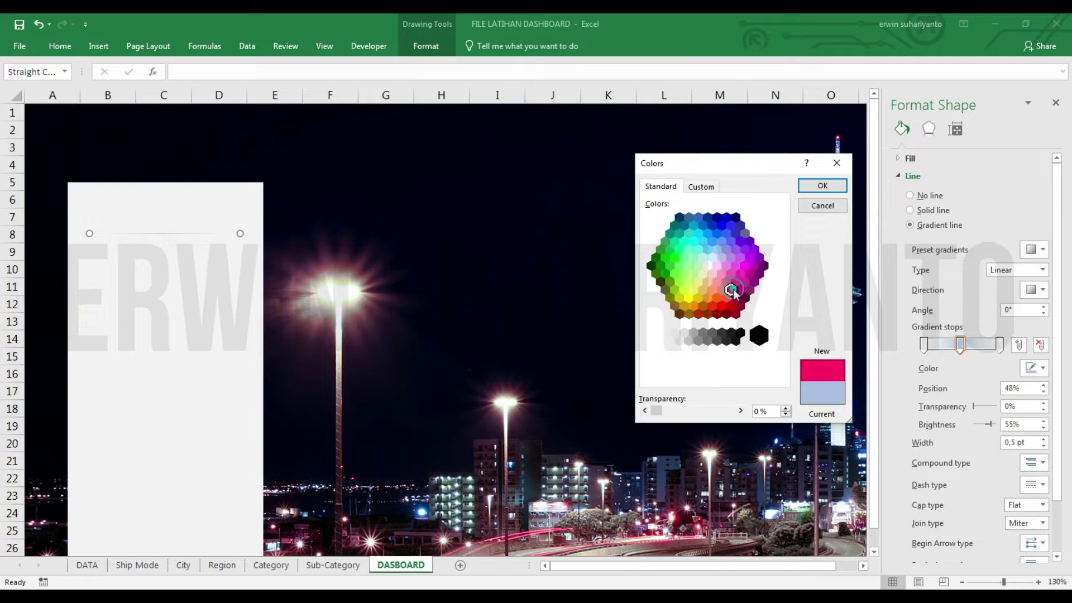
pyautogui.click(737, 313)
pyautogui.click(731, 291)
pyautogui.click(823, 185)
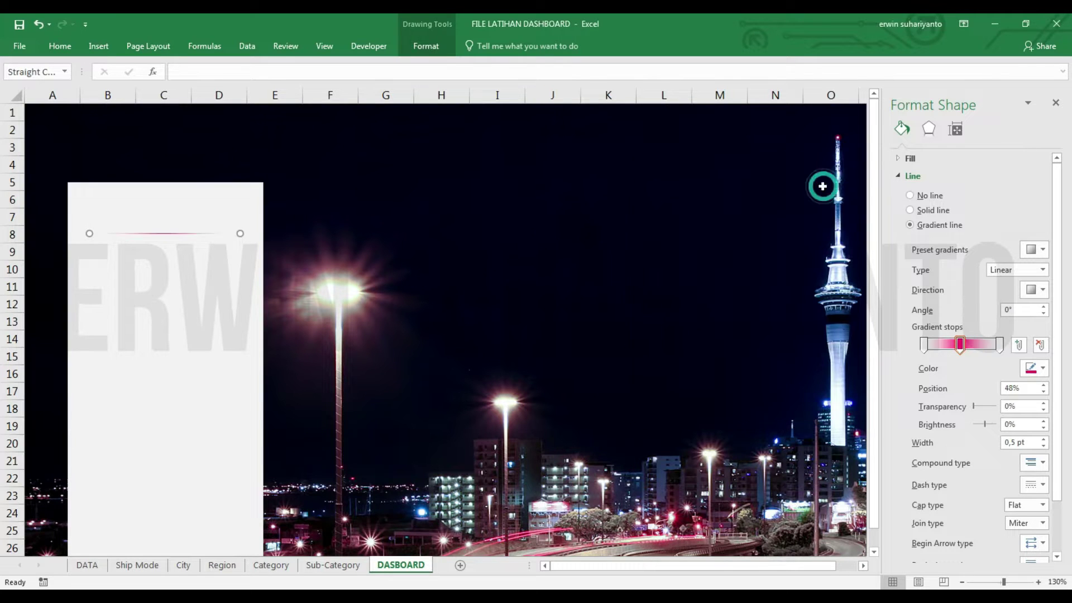
# Set the middle stop to 50% and add another pink stop at 71%.
pyautogui.click(1042, 384)
pyautogui.click(1042, 385)
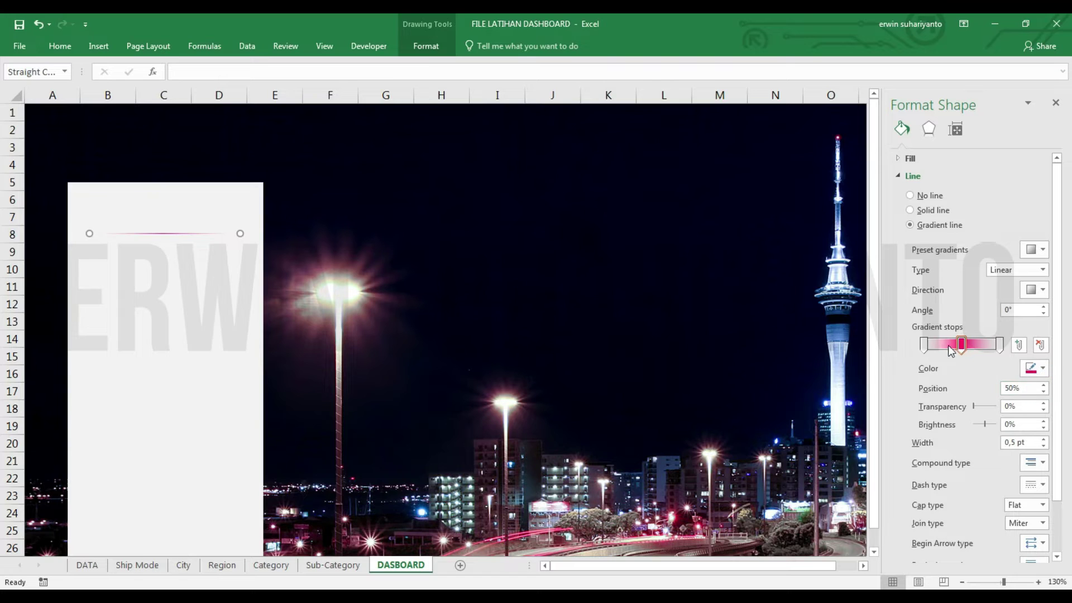
pyautogui.moveTo(961, 344); pyautogui.dragTo(978, 344)
pyautogui.click(945, 343)
pyautogui.click(1034, 368)
pyautogui.click(960, 500)
pyautogui.click(978, 343)
pyautogui.click(1035, 368)
pyautogui.click(960, 499)
# Colour the first gradient stop dark blue.
pyautogui.click(530, 302)
pyautogui.click(144, 233)
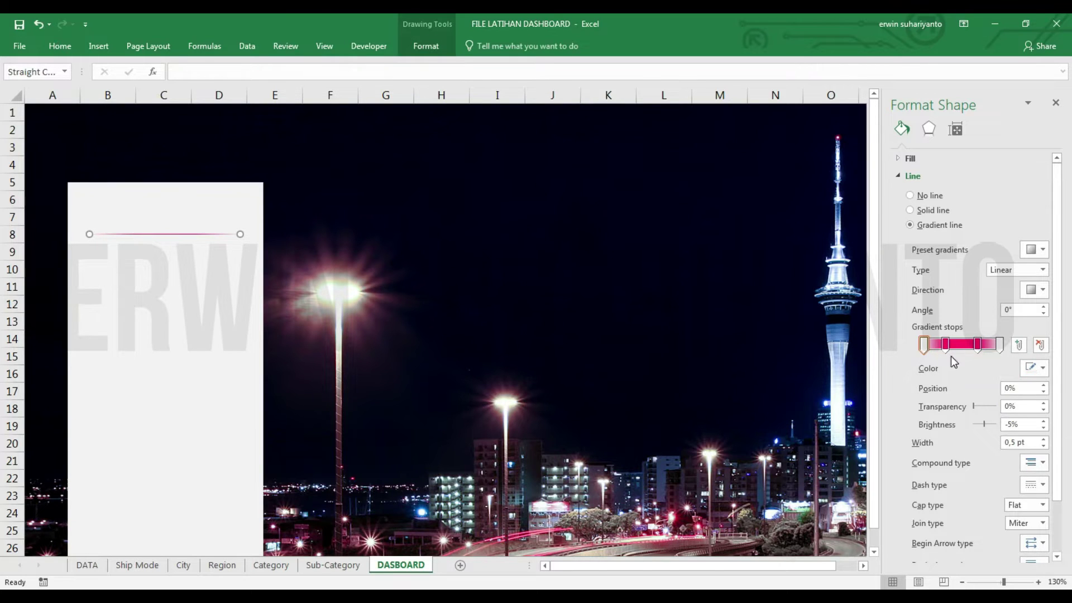
pyautogui.click(1035, 368)
pyautogui.click(974, 514)
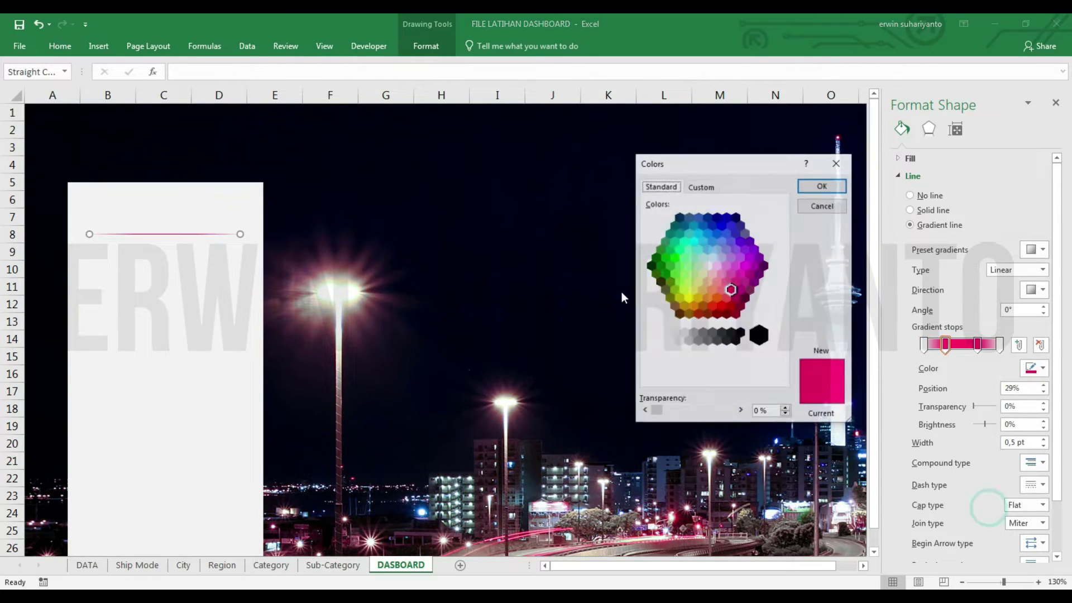
pyautogui.click(679, 218)
pyautogui.click(804, 185)
pyautogui.click(978, 343)
pyautogui.click(1034, 368)
pyautogui.click(582, 324)
pyautogui.click(582, 323)
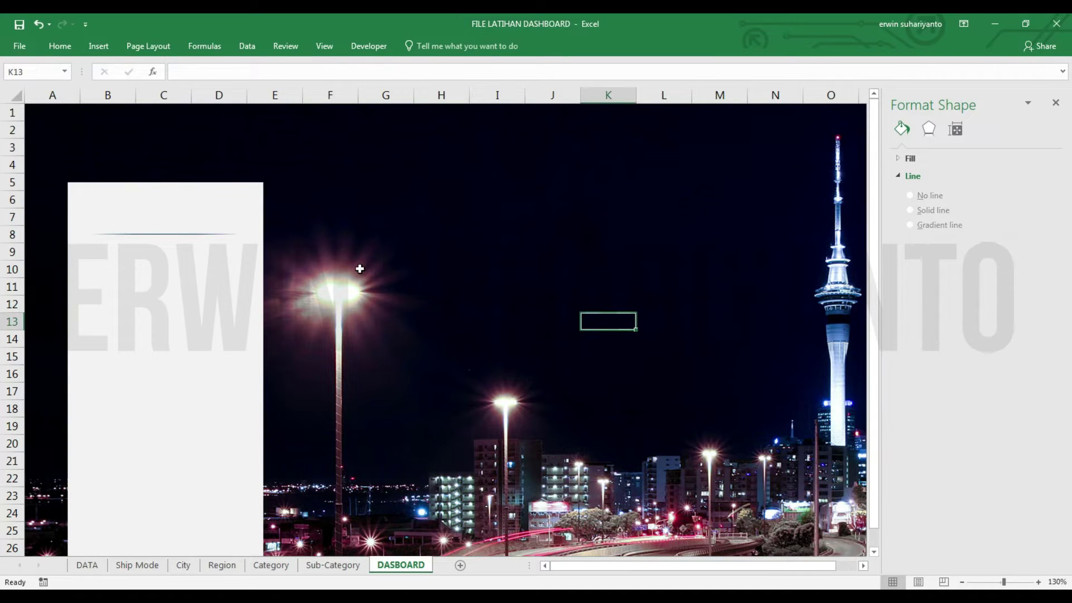
# Draw a small trial rectangle above the divider line and fill it white.
pyautogui.click(98, 46)
pyautogui.click(211, 84)
pyautogui.click(219, 187)
pyautogui.moveTo(93, 193); pyautogui.dragTo(235, 228)
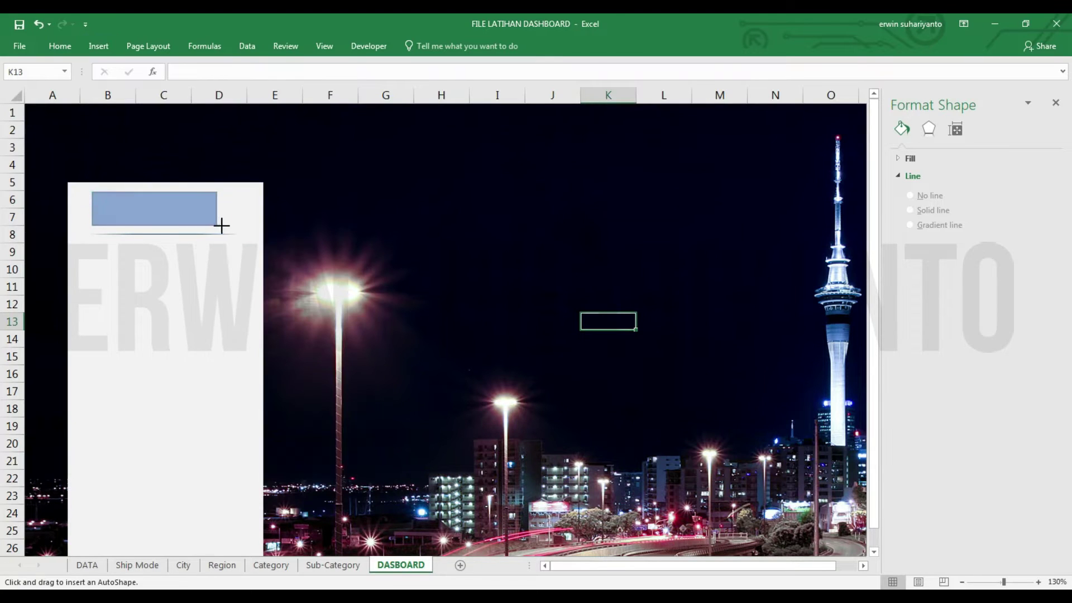
pyautogui.click(430, 47)
pyautogui.click(481, 81)
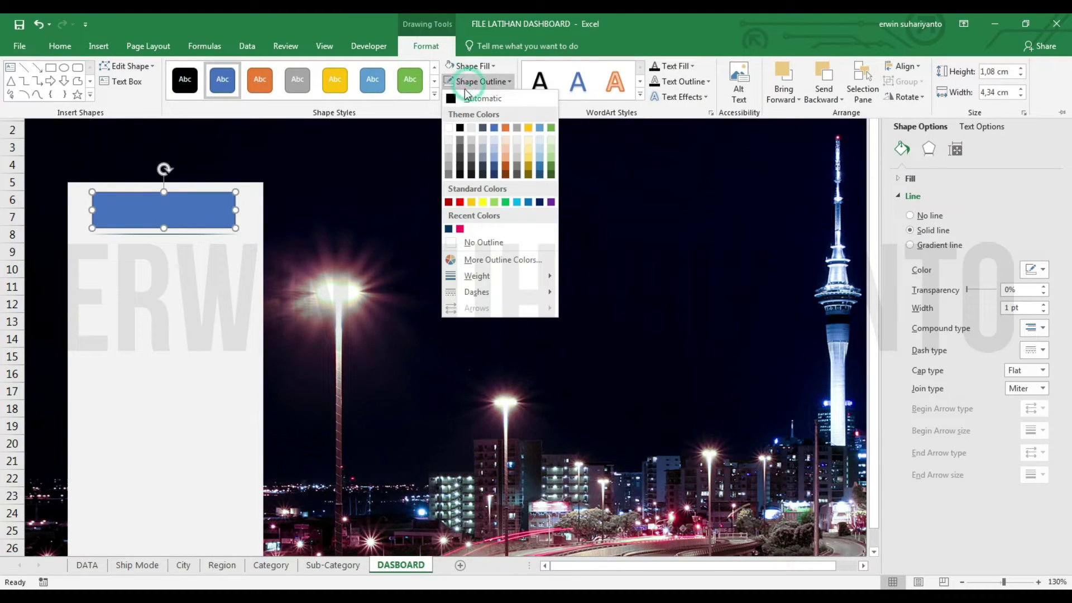
pyautogui.click(448, 228)
pyautogui.click(475, 66)
pyautogui.click(448, 124)
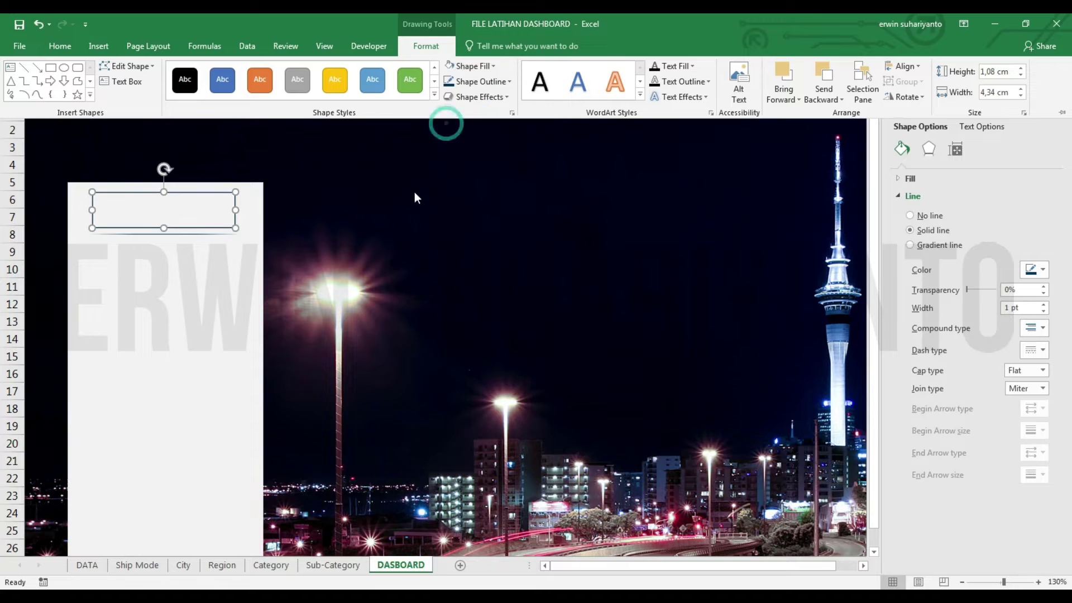
# Give the trial rectangle a thinner outline.
pyautogui.click(349, 252)
pyautogui.click(163, 226)
pyautogui.click(426, 46)
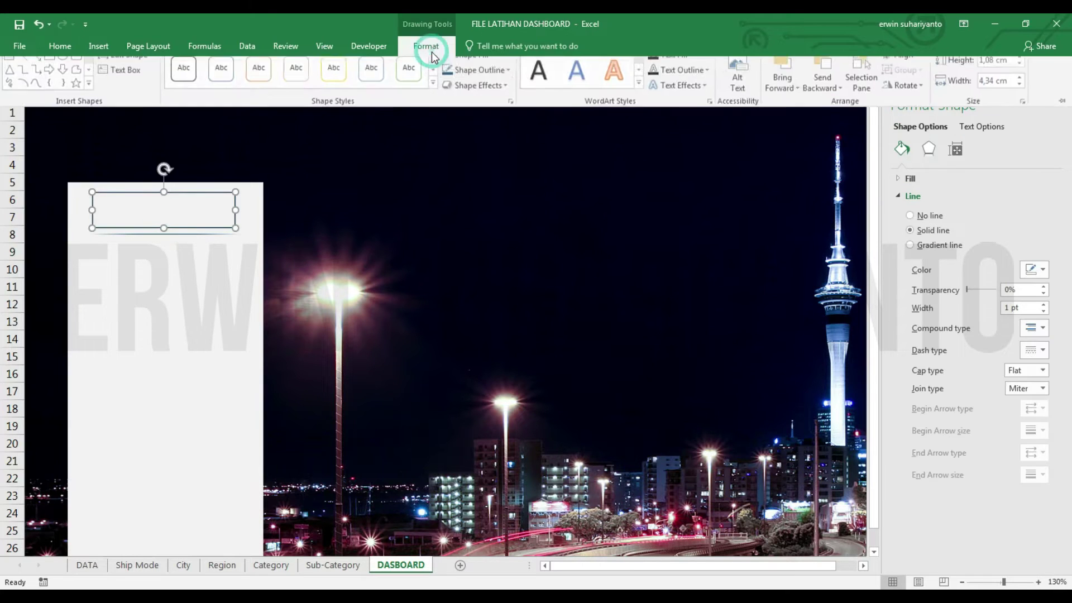
pyautogui.click(480, 82)
pyautogui.click(596, 296)
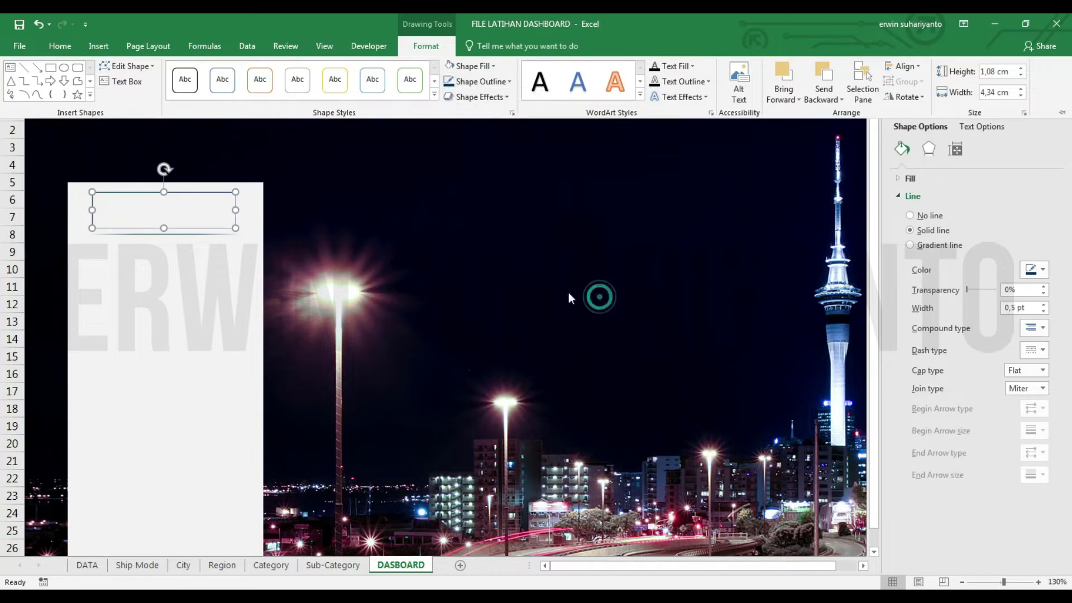
pyautogui.click(391, 291)
# Move the trial rectangle and divider line down the panel together.
pyautogui.click(153, 233)
pyautogui.keyDown('shift'); pyautogui.click(140, 192); pyautogui.keyUp('shift')
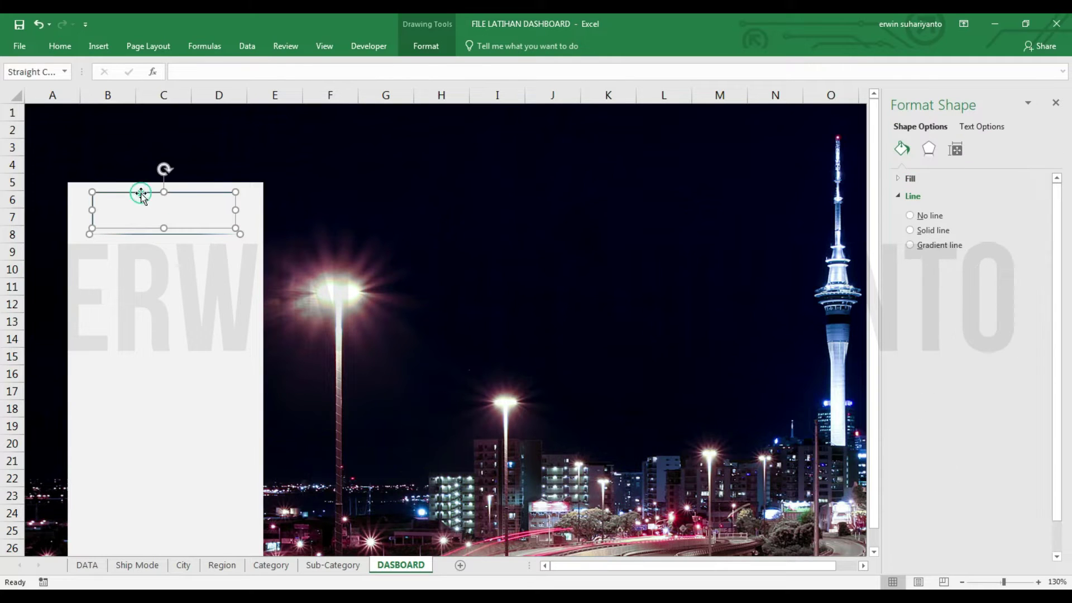
pyautogui.moveTo(170, 197)
pyautogui.mouseDown()
pyautogui.moveTo(173, 233)
pyautogui.moveTo(165, 207)
pyautogui.mouseUp()
pyautogui.press('Escape')
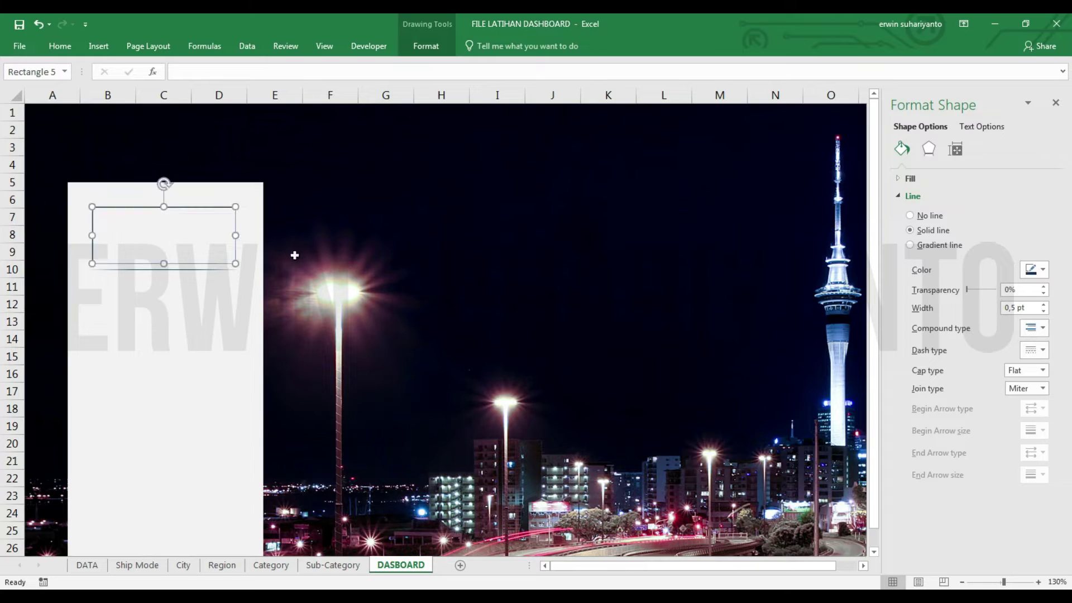
pyautogui.click(295, 256)
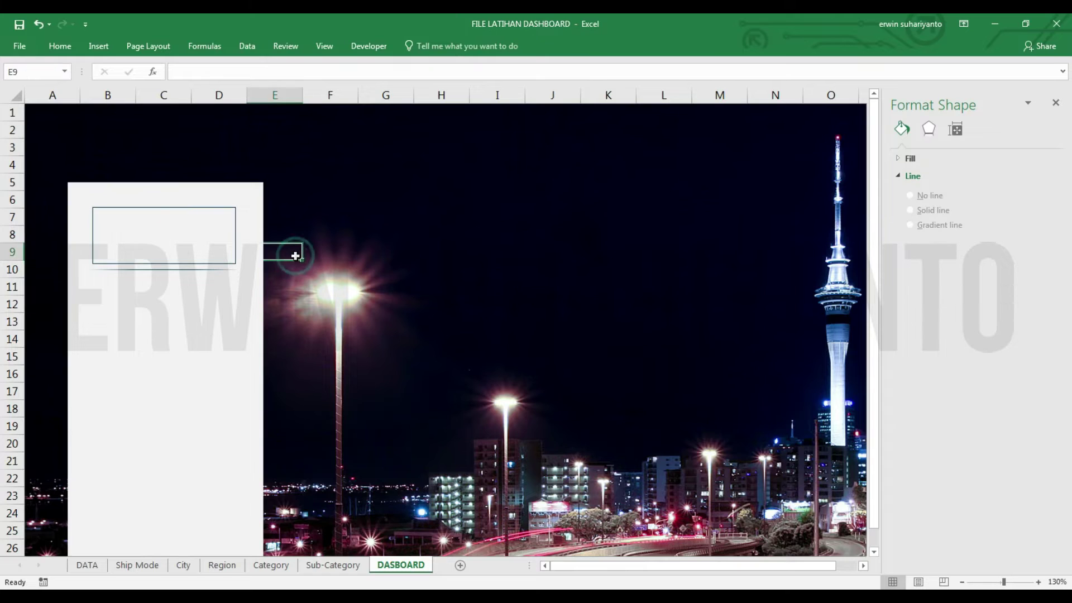
# Delete the trial rectangle and move the divider line further down the panel.
pyautogui.click(162, 210)
pyautogui.press('Delete')
pyautogui.click(158, 270)
pyautogui.moveTo(194, 286); pyautogui.dragTo(178, 314)
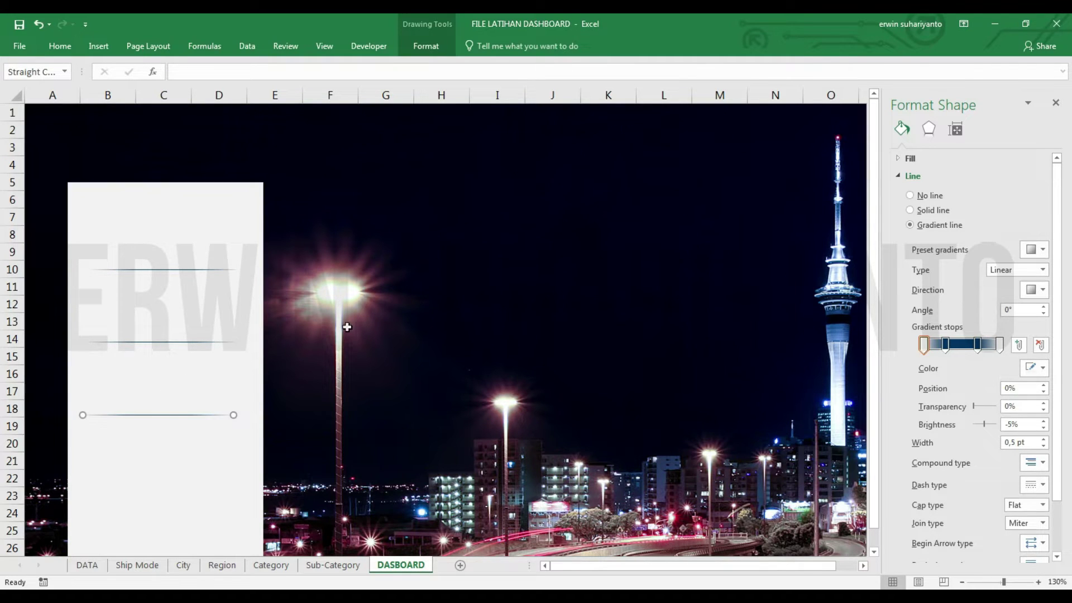
# Return to the DASBOARD sheet, close the format pane and reset zoom to 100%.
pyautogui.click(139, 563)
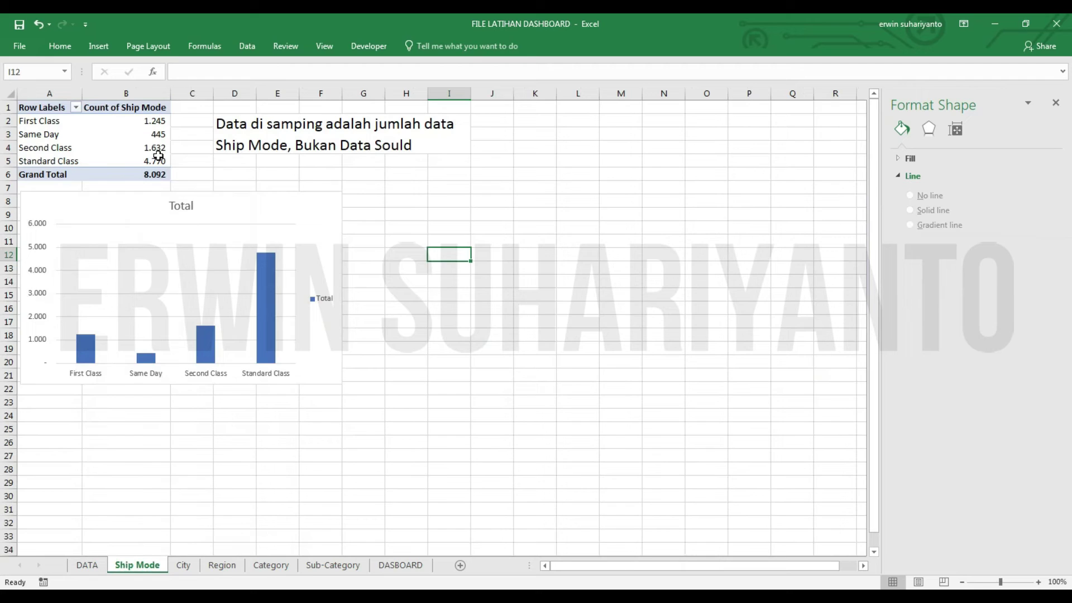
pyautogui.click(405, 564)
pyautogui.click(368, 376)
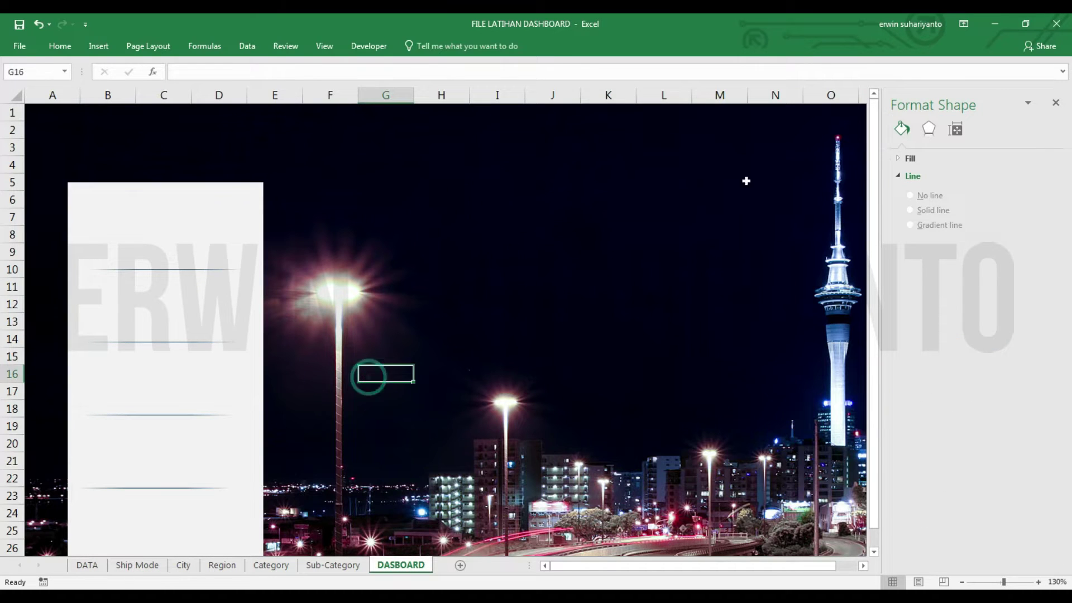
pyautogui.click(1056, 103)
pyautogui.click(962, 582)
pyautogui.click(963, 582)
pyautogui.click(962, 582)
pyautogui.click(682, 441)
# Align Center the four divider lines, nudge them up, and shorten the panel to row 25.
pyautogui.click(146, 228)
pyautogui.keyDown('shift'); pyautogui.click(128, 284); pyautogui.keyUp('shift')
pyautogui.keyDown('shift'); pyautogui.click(124, 340); pyautogui.keyUp('shift')
pyautogui.keyDown('shift'); pyautogui.click(120, 396); pyautogui.keyUp('shift')
pyautogui.click(426, 46)
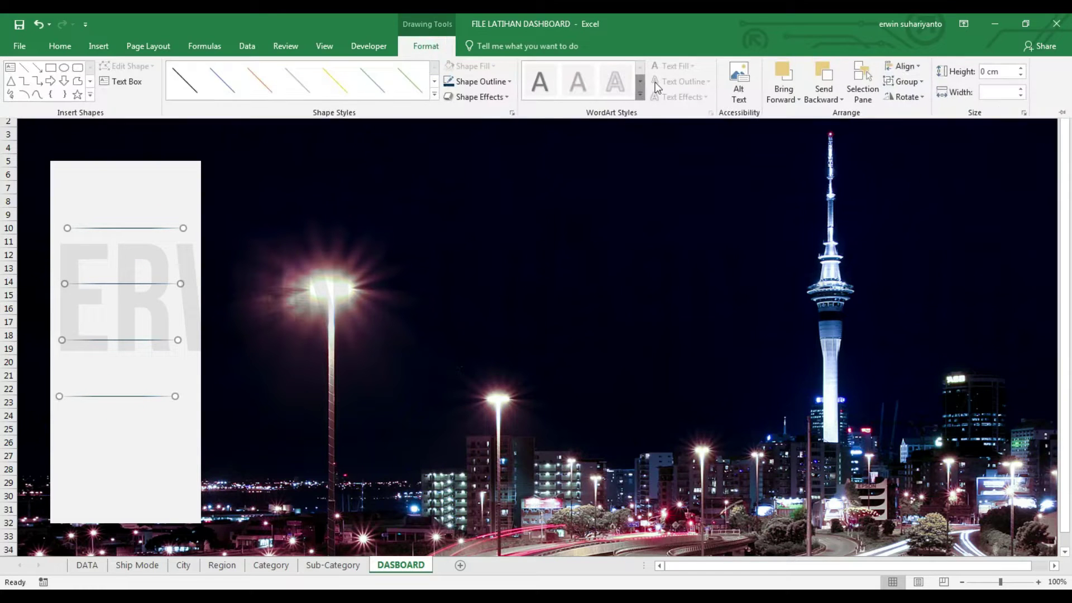
pyautogui.click(903, 66)
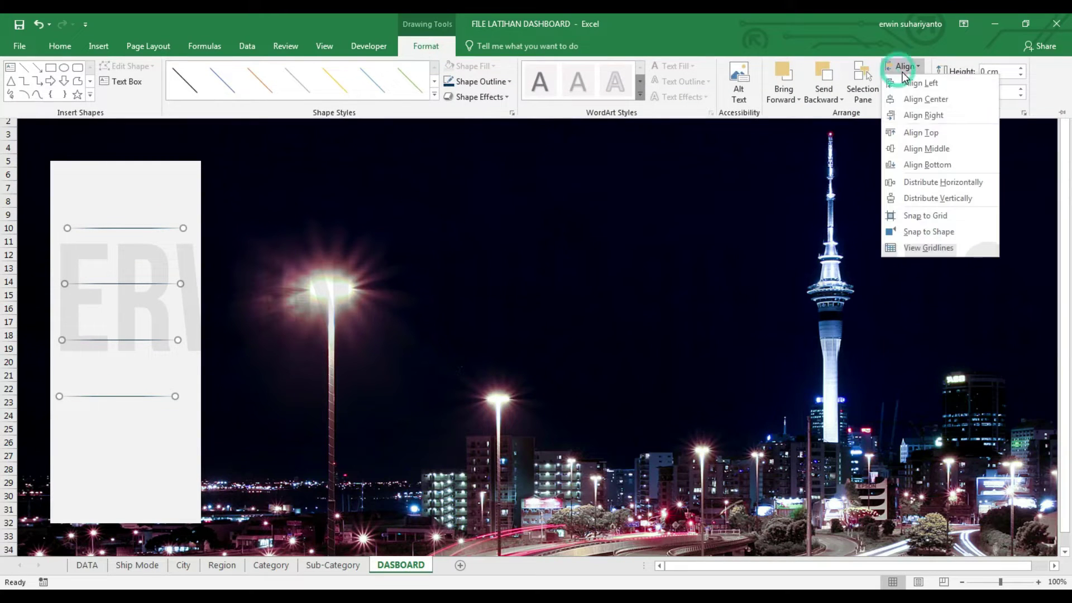
pyautogui.click(927, 100)
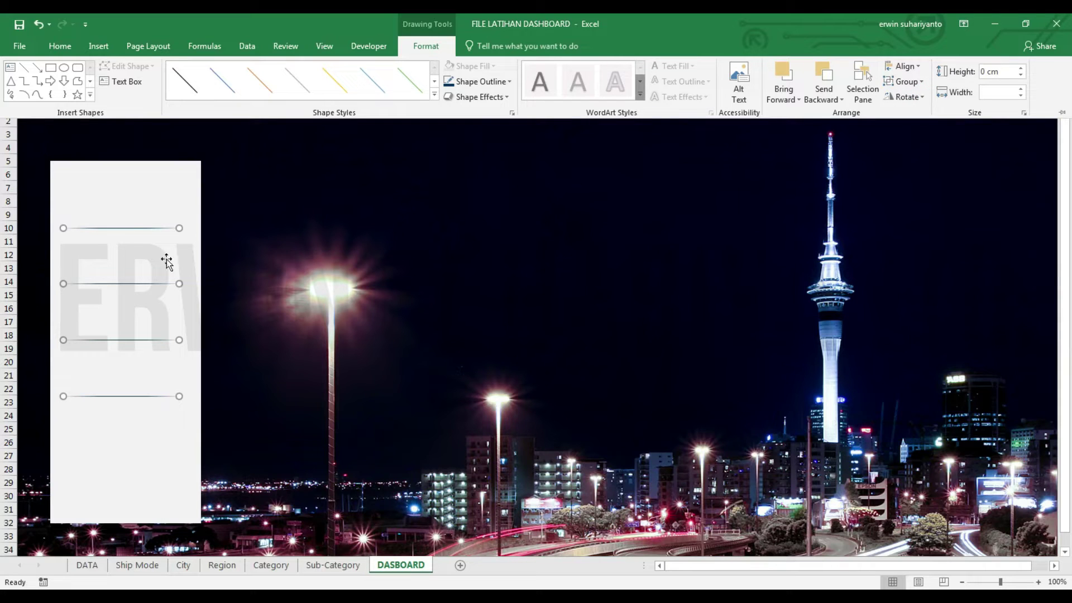
pyautogui.click(125, 229)
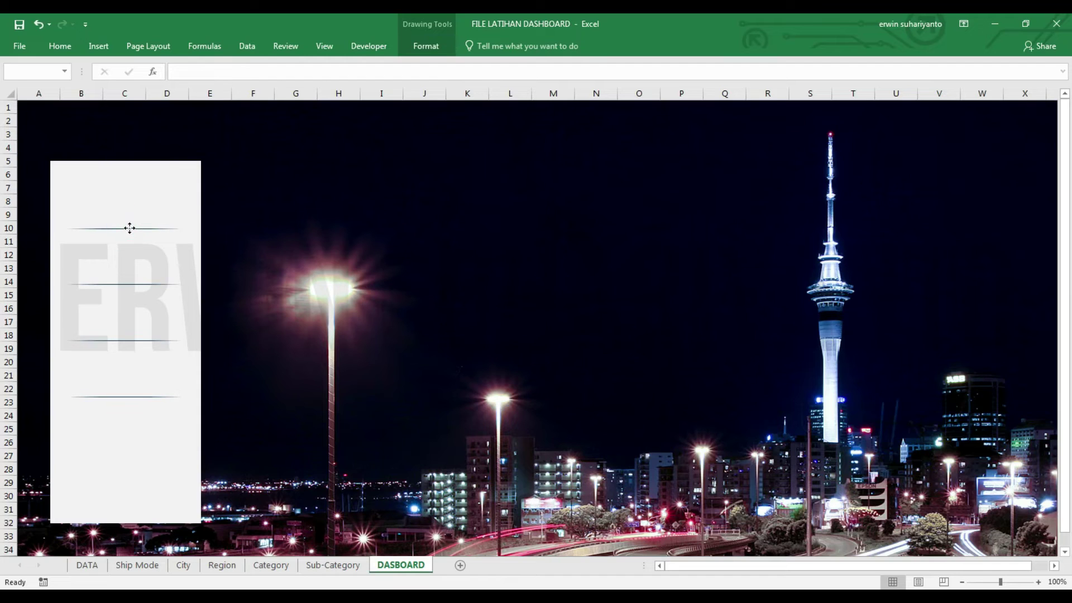
pyautogui.moveTo(129, 227); pyautogui.dragTo(129, 224)
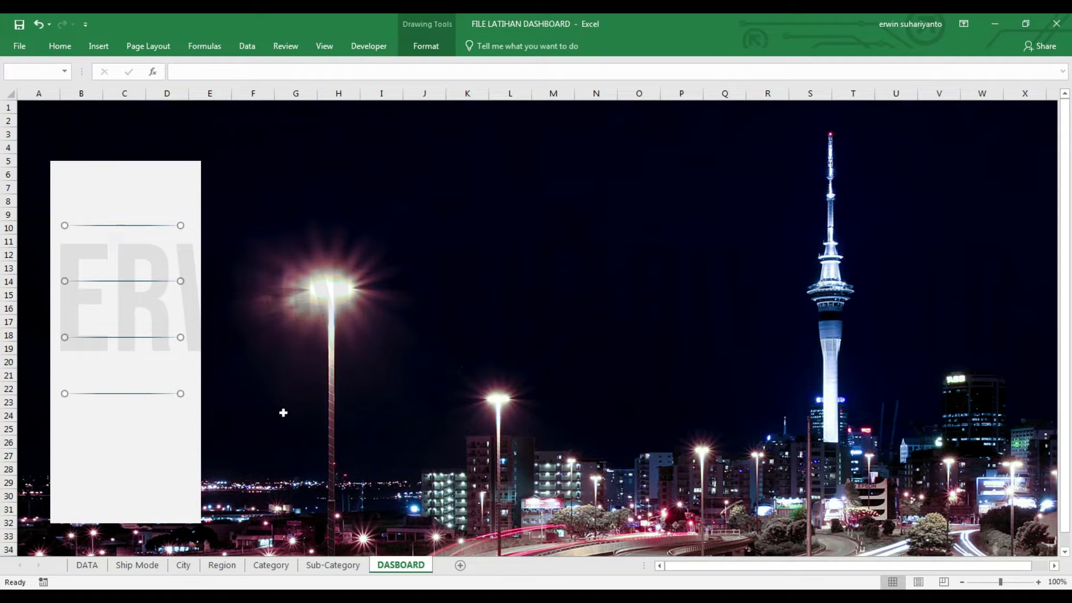
pyautogui.click(142, 466)
pyautogui.moveTo(126, 523); pyautogui.dragTo(120, 433)
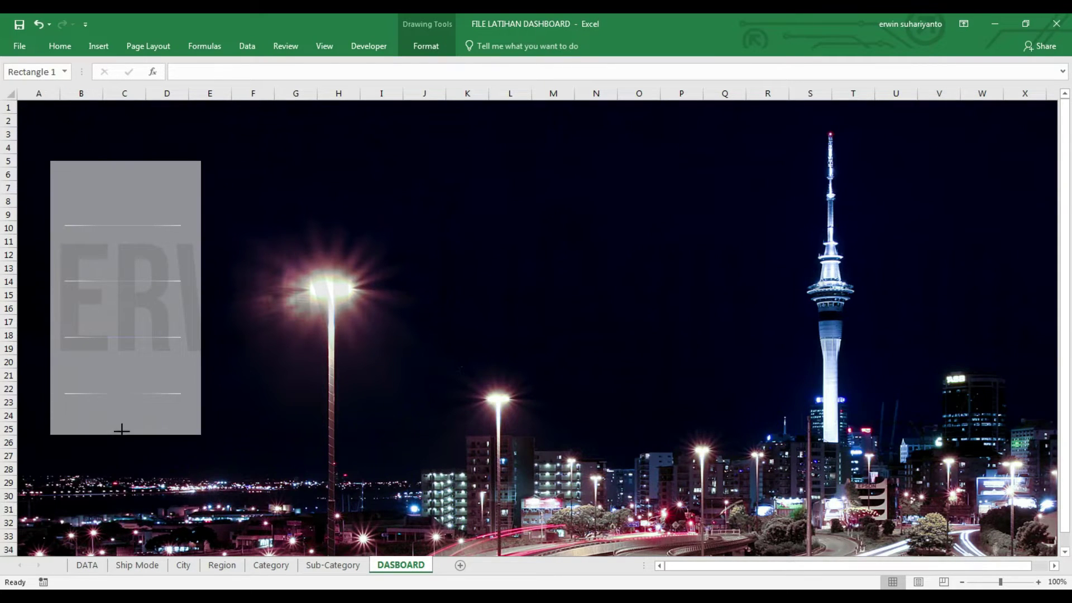
# Draw a wide header rectangle spanning columns E to S beside the left panel.
pyautogui.click(124, 469)
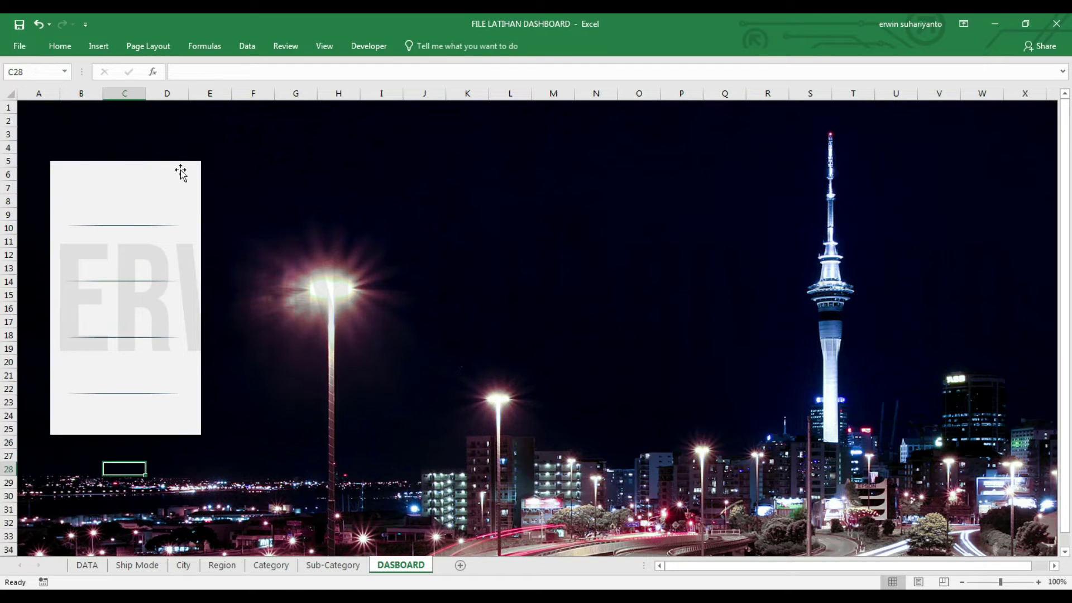
pyautogui.click(282, 162)
pyautogui.click(100, 47)
pyautogui.click(211, 81)
pyautogui.click(246, 126)
pyautogui.click(312, 191)
pyautogui.moveTo(336, 211); pyautogui.dragTo(227, 179)
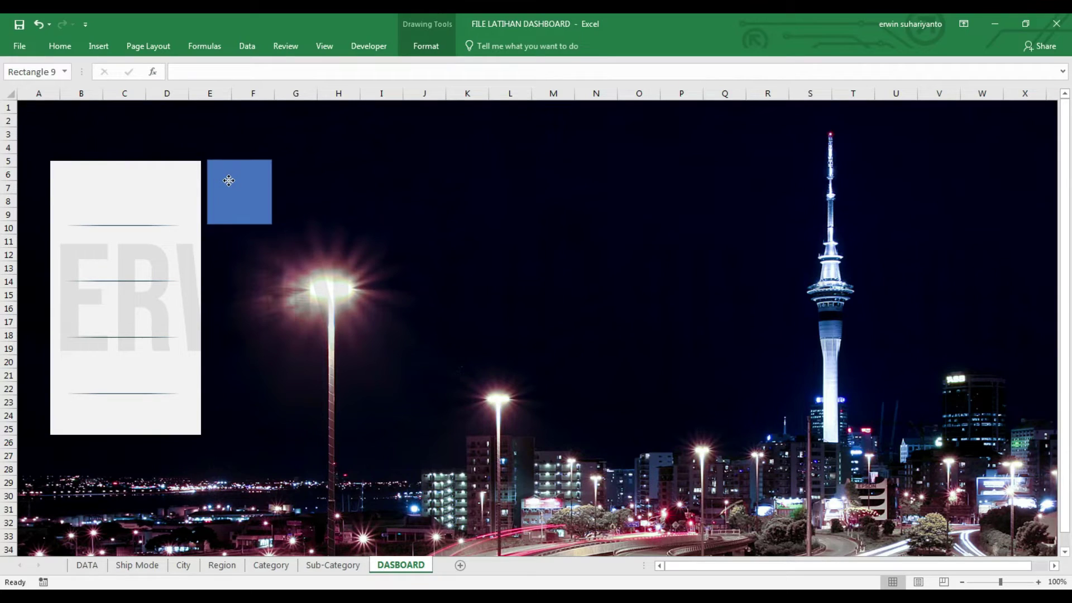
pyautogui.moveTo(272, 225); pyautogui.dragTo(793, 333)
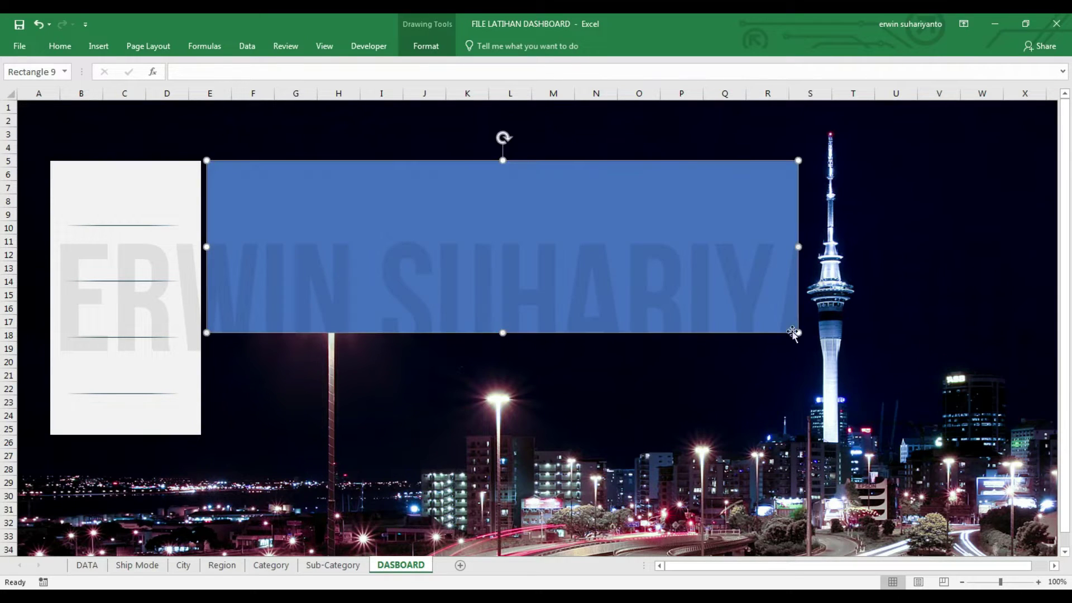
pyautogui.click(342, 289)
pyautogui.moveTo(798, 247); pyautogui.dragTo(816, 246)
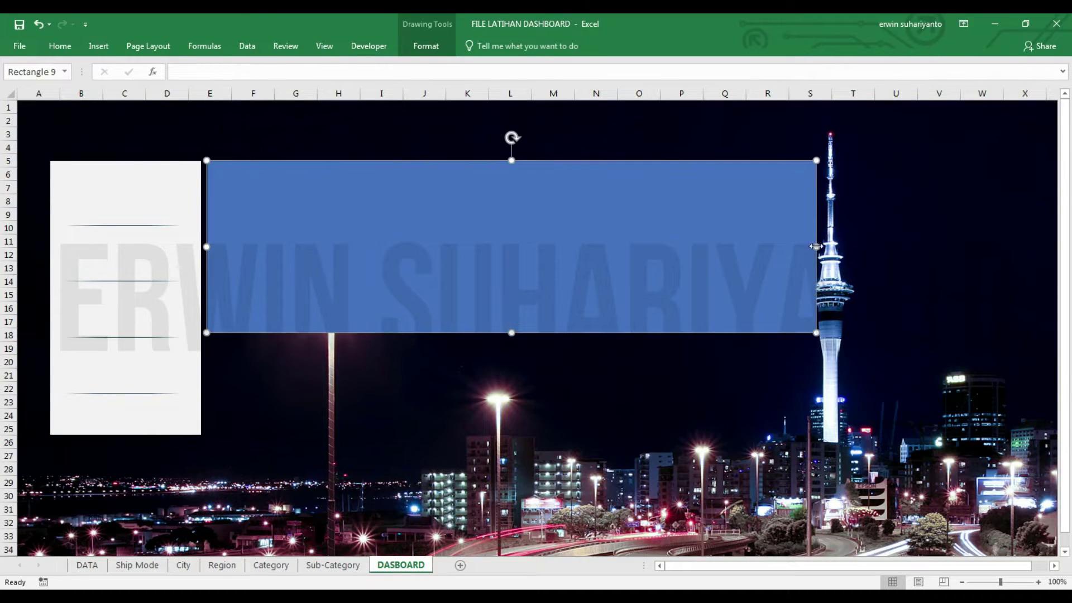
# Fill the header panel with White, Darker 5%.
pyautogui.click(434, 47)
pyautogui.click(471, 66)
pyautogui.click(476, 238)
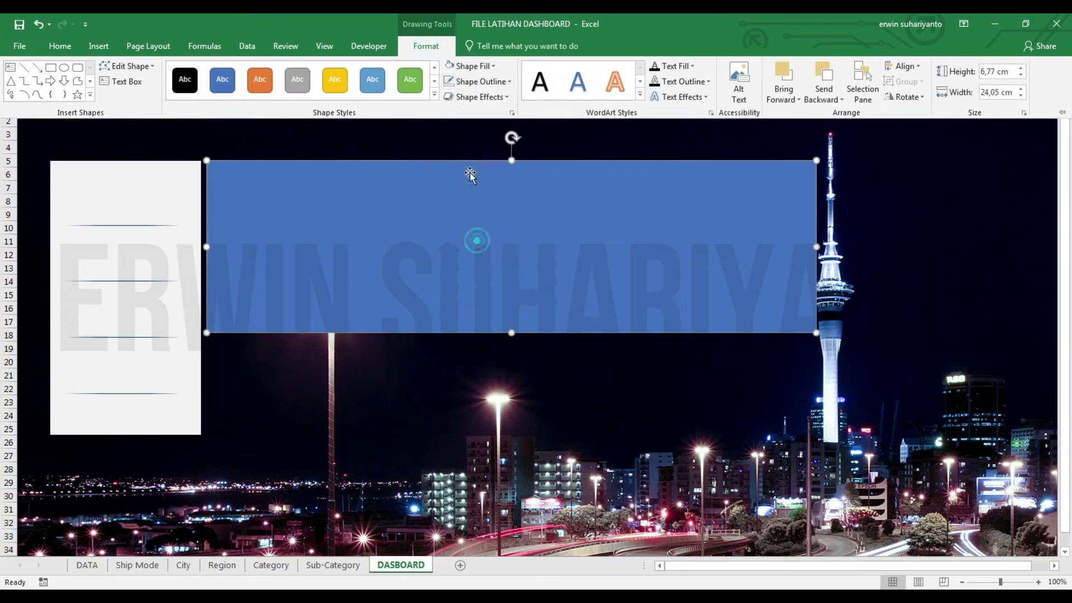
pyautogui.click(469, 66)
pyautogui.click(448, 124)
pyautogui.click(361, 358)
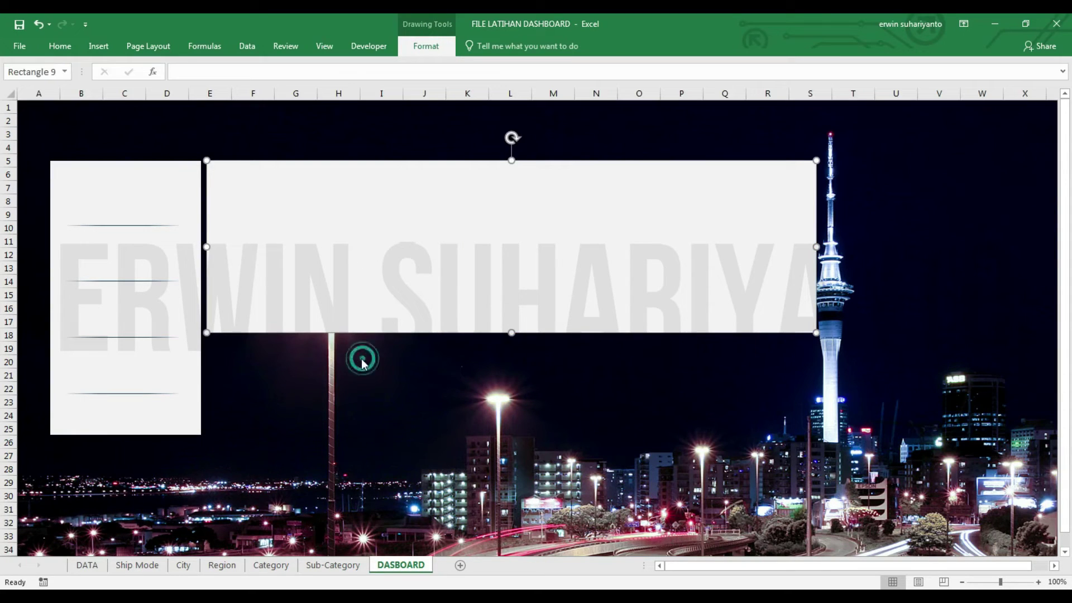
# Group the left panel rectangle with its divider lines.
pyautogui.click(142, 427)
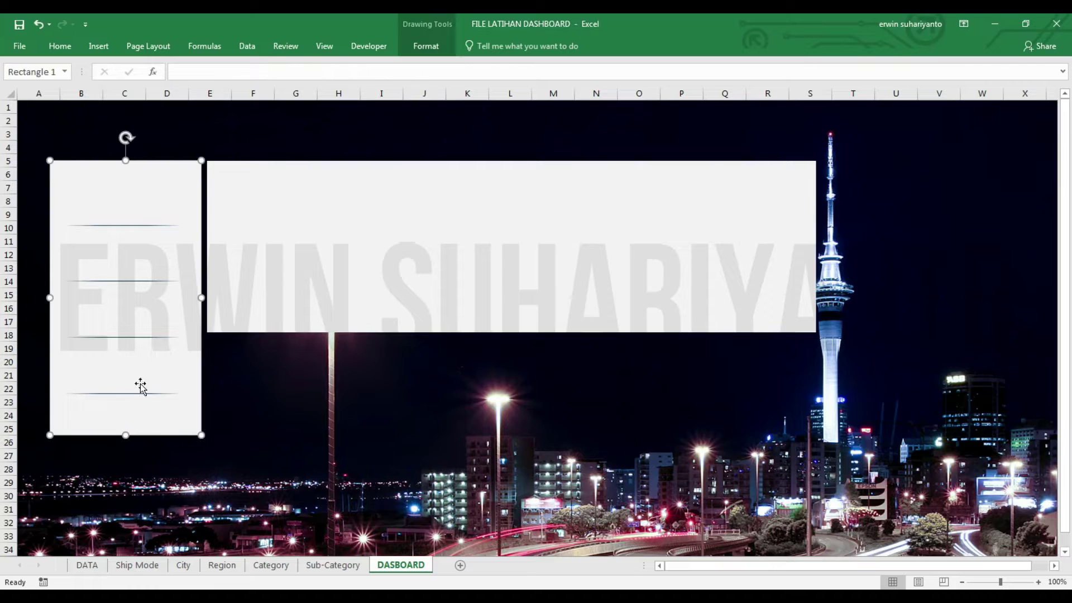
pyautogui.keyDown('shift'); pyautogui.click(137, 280); pyautogui.keyUp('shift')
pyautogui.keyDown('shift'); pyautogui.click(141, 226); pyautogui.keyUp('shift')
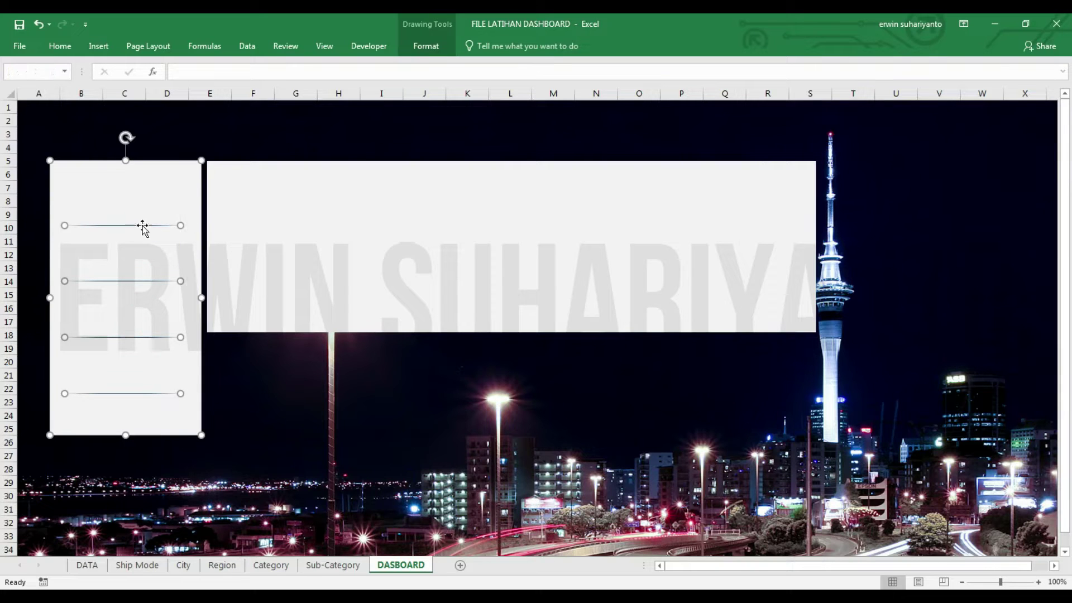
pyautogui.rightClick(143, 226)
pyautogui.click(277, 304)
# Move the grouped left panel down and extend its top up to row 5.
pyautogui.moveTo(175, 254); pyautogui.dragTo(171, 309)
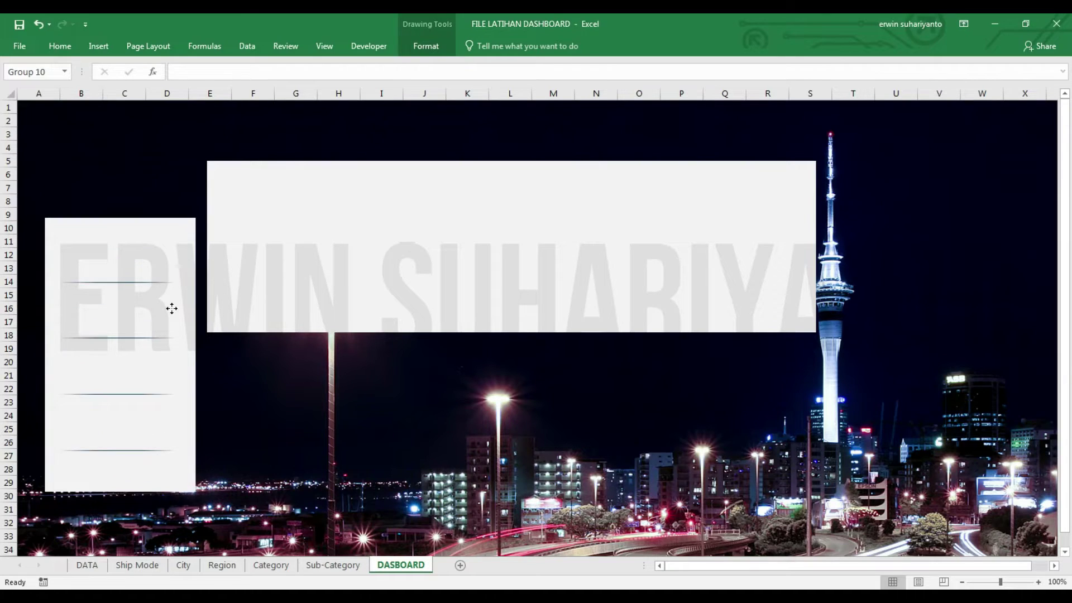
pyautogui.click(125, 224)
pyautogui.moveTo(121, 216); pyautogui.dragTo(120, 157)
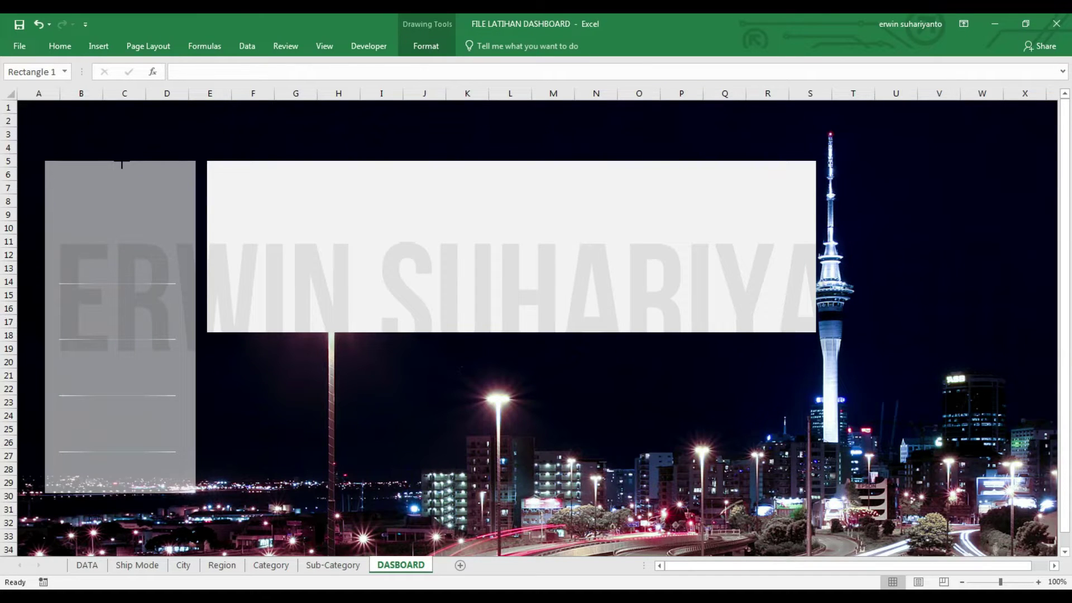
pyautogui.click(276, 366)
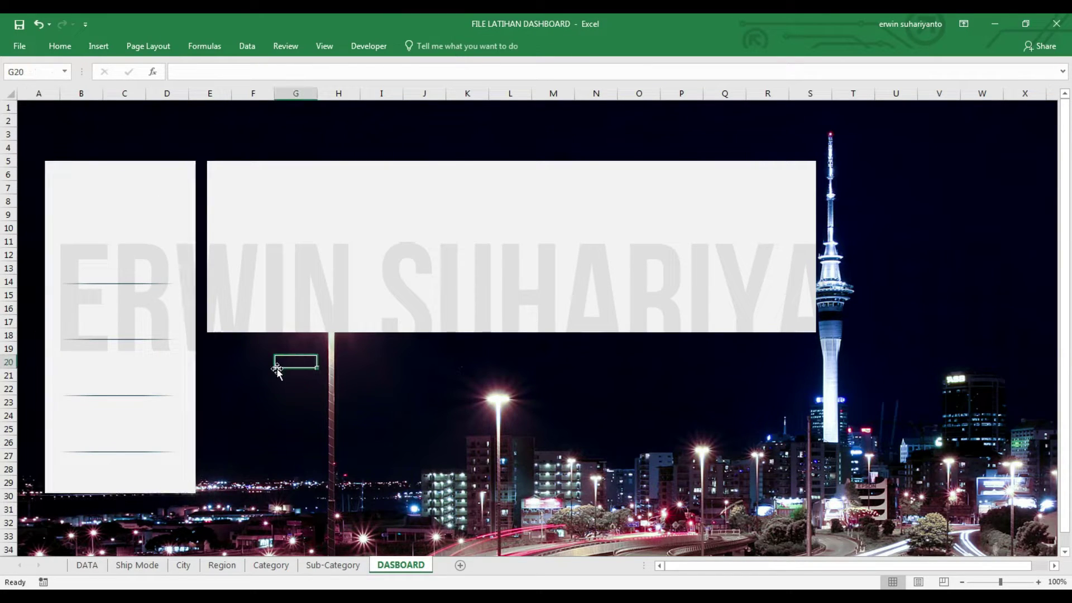
# Duplicate the header panel, narrow the copy and place it beneath the header.
pyautogui.click(292, 318)
pyautogui.hotkey('ctrl', 'd')
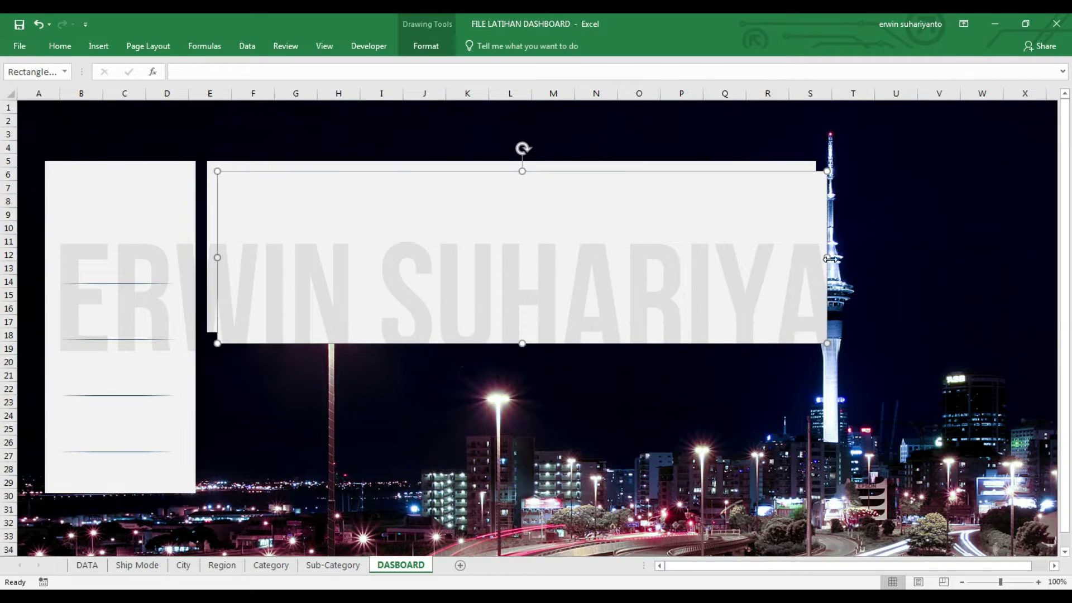
pyautogui.moveTo(829, 258); pyautogui.dragTo(454, 259)
pyautogui.moveTo(337, 237); pyautogui.dragTo(323, 405)
pyautogui.moveTo(275, 304); pyautogui.dragTo(269, 303)
# Stretch the left panel group down so it reaches row 30.
pyautogui.click(442, 387)
pyautogui.click(365, 409)
pyautogui.click(557, 419)
pyautogui.click(149, 478)
pyautogui.moveTo(120, 498); pyautogui.dragTo(120, 514)
# Copy the lower panel into three side-by-side panels and widen the header to align right edges.
pyautogui.click(239, 526)
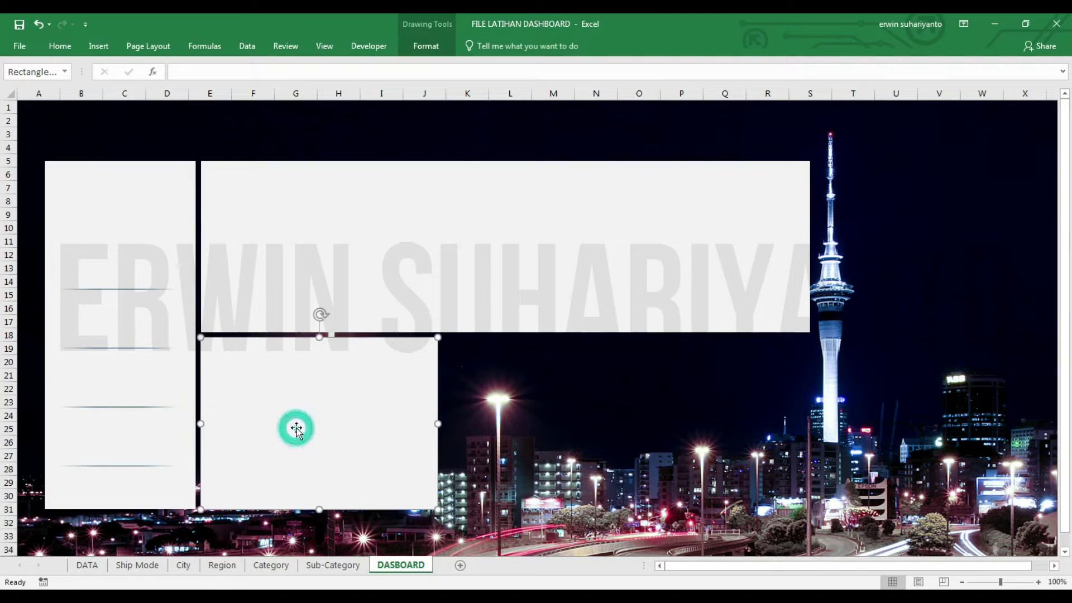
pyautogui.moveTo(295, 426); pyautogui.dragTo(542, 424)
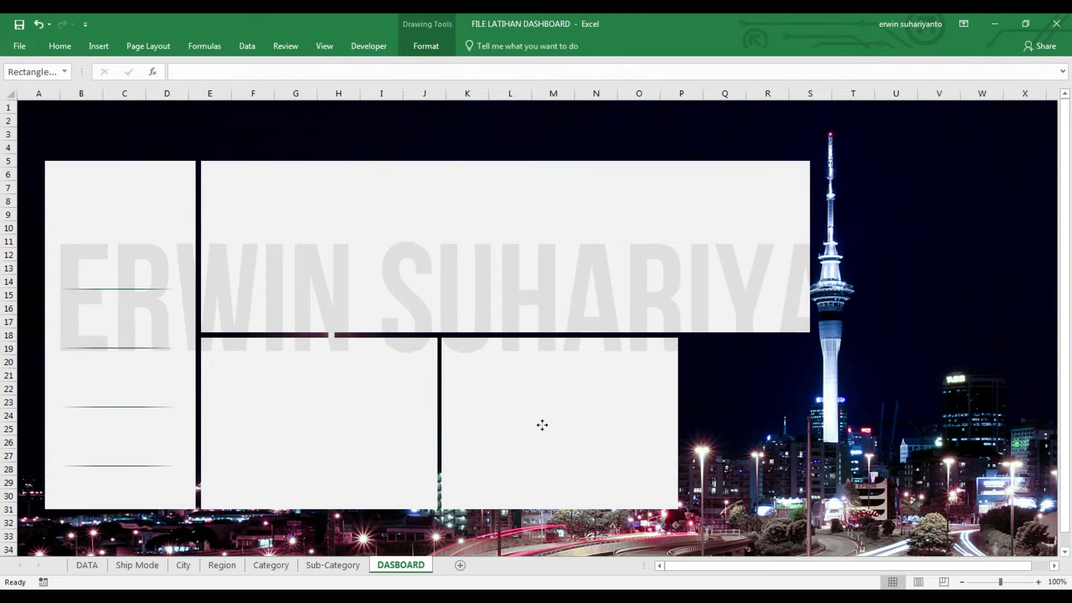
pyautogui.click(737, 363)
pyautogui.click(768, 283)
pyautogui.moveTo(810, 246)
pyautogui.mouseDown()
pyautogui.moveTo(951, 242)
pyautogui.moveTo(914, 243)
pyautogui.mouseUp()
pyautogui.moveTo(596, 457); pyautogui.dragTo(827, 445)
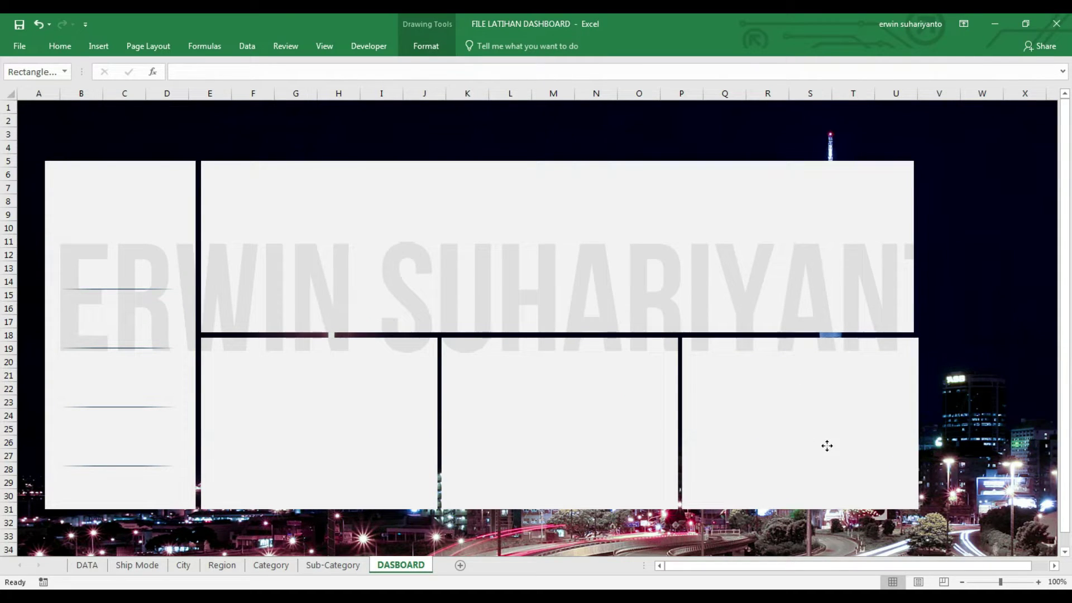
pyautogui.click(876, 313)
pyautogui.moveTo(914, 248); pyautogui.dragTo(918, 247)
pyautogui.click(951, 362)
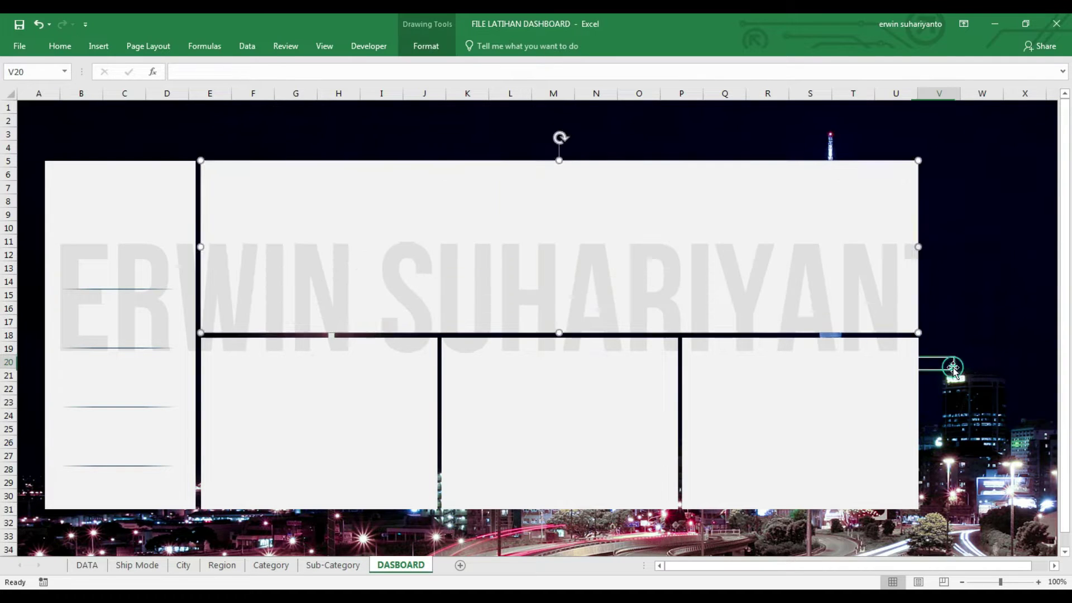
# Look through the Sub-Category, Category, Region, City and Ship Mode sheets, then return to DASBOARD.
pyautogui.click(329, 566)
pyautogui.click(270, 565)
pyautogui.click(220, 566)
pyautogui.click(176, 568)
pyautogui.click(137, 565)
pyautogui.click(332, 565)
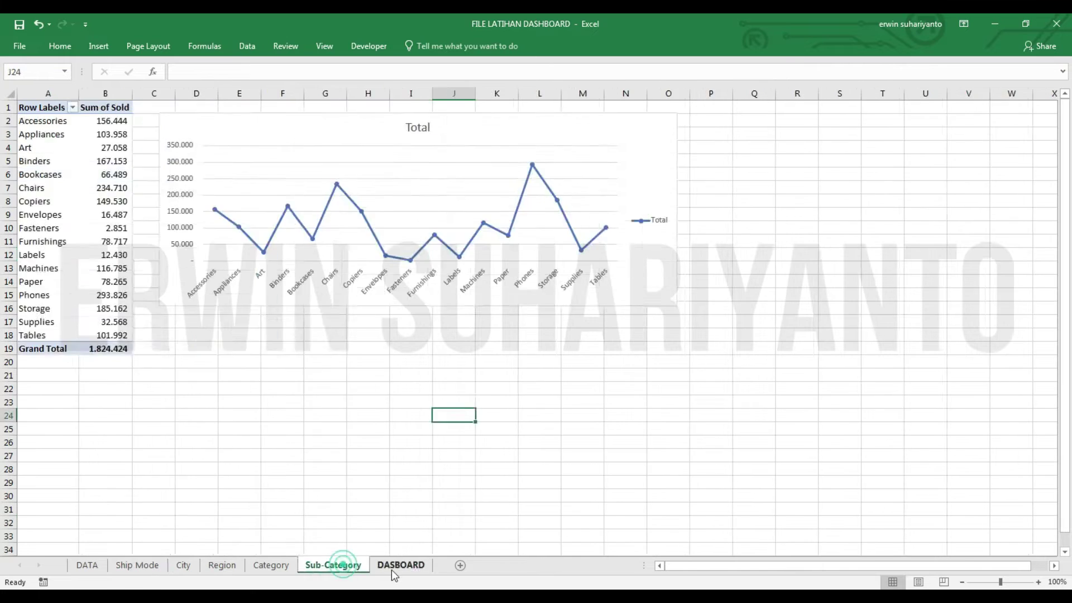
pyautogui.click(400, 565)
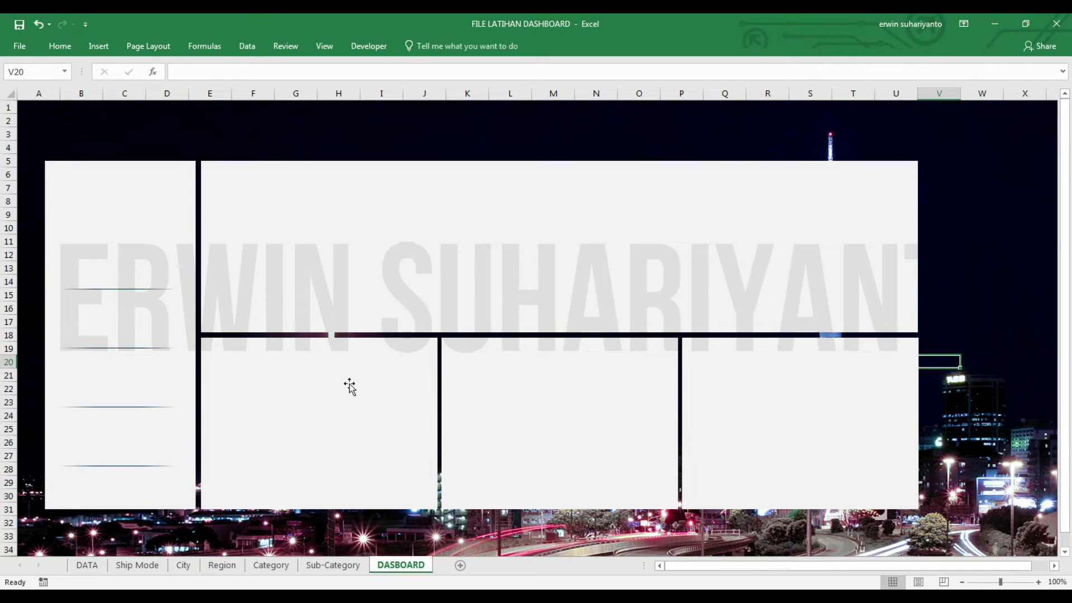
pyautogui.click(464, 282)
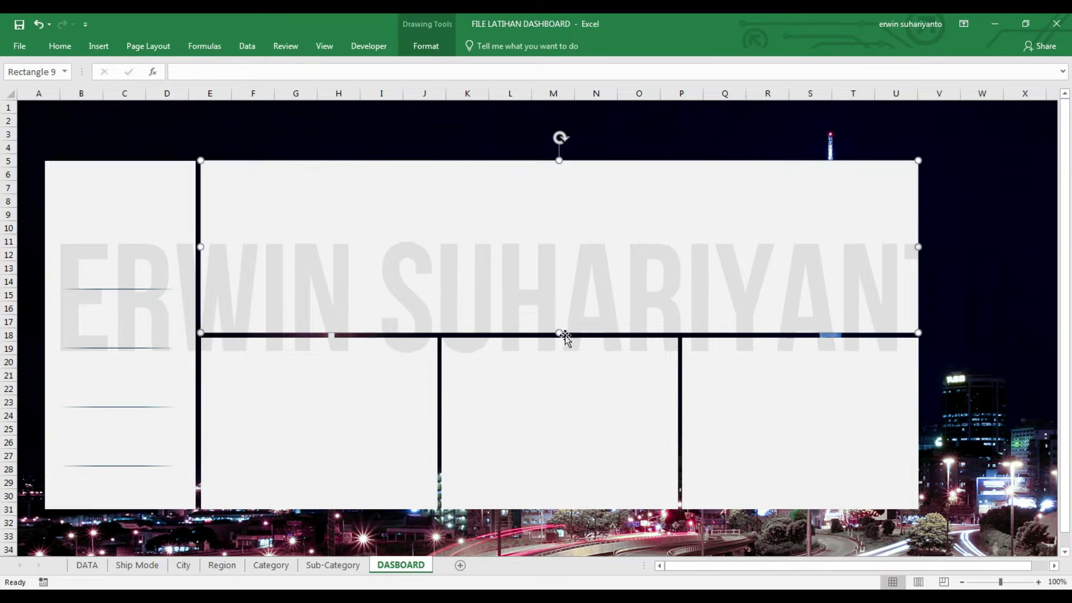
pyautogui.click(958, 376)
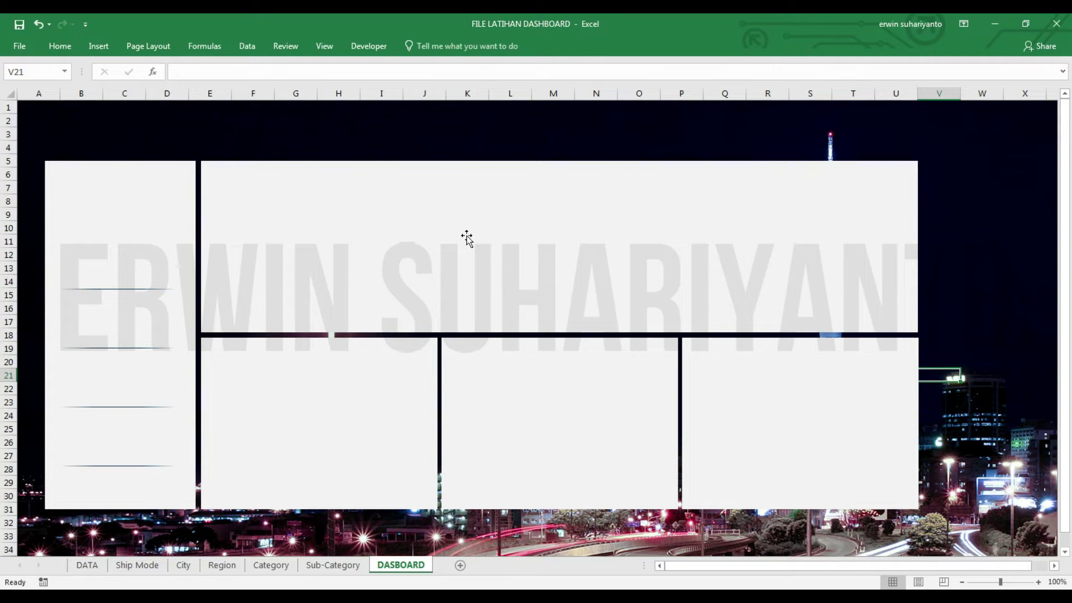
# Cut the City chart from the City sheet and paste it at cell I3 on DASBOARD.
pyautogui.click(119, 291)
pyautogui.click(337, 532)
pyautogui.click(130, 565)
pyautogui.click(183, 565)
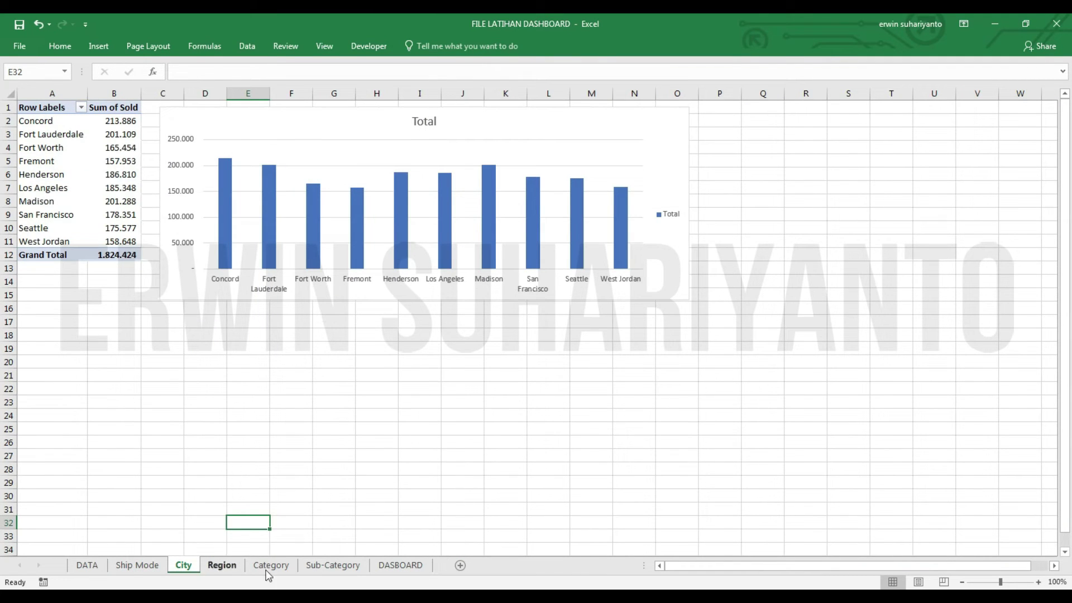
pyautogui.rightClick(319, 301)
pyautogui.click(346, 276)
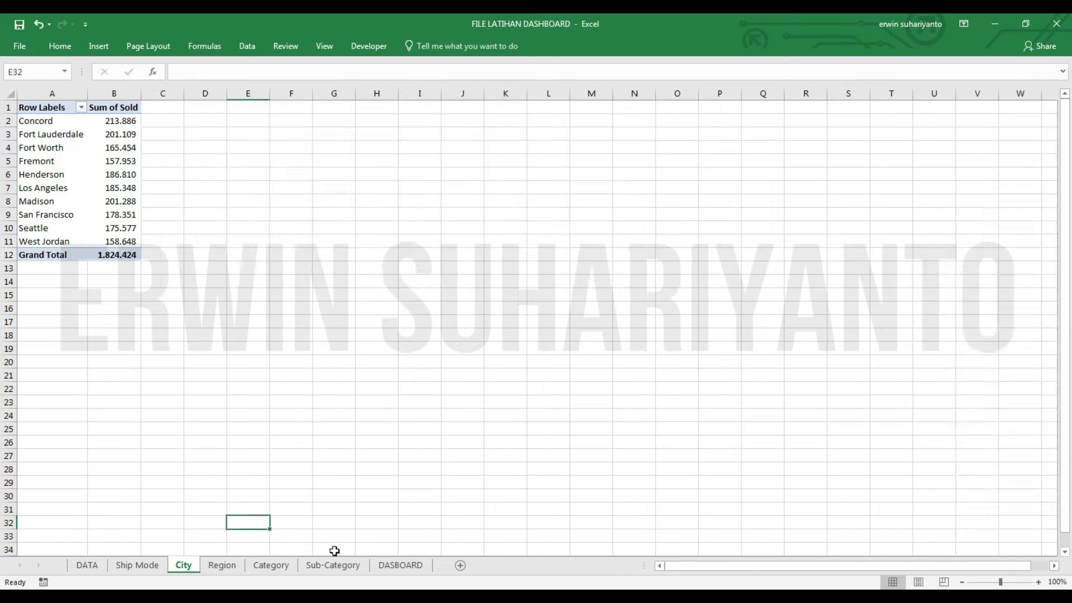
pyautogui.click(400, 565)
pyautogui.rightClick(370, 129)
pyautogui.click(400, 186)
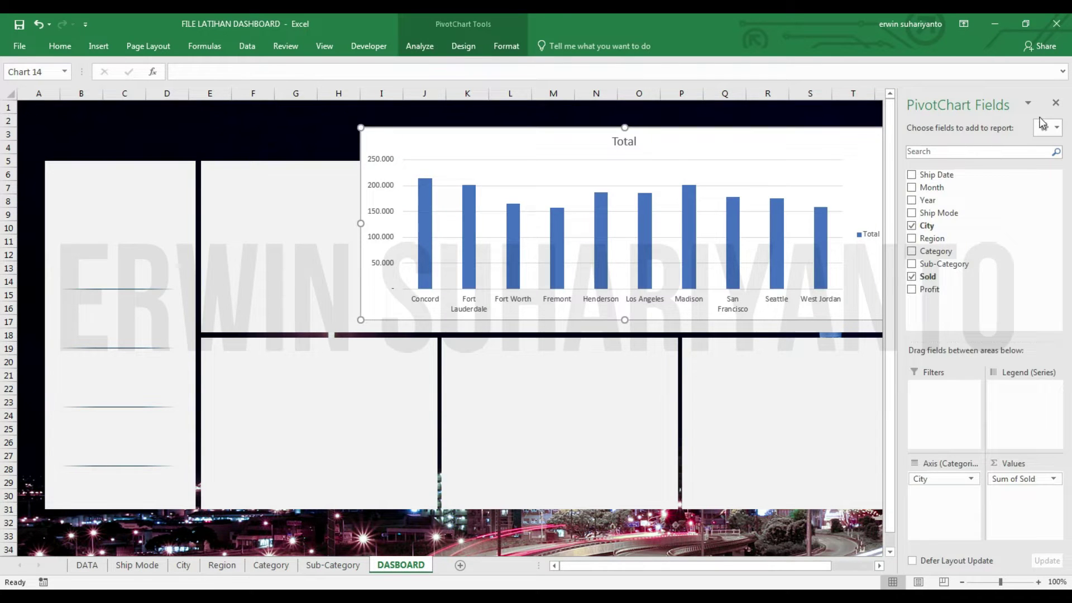
# Delete the city chart's Total title and resize the chart to span the header panel.
pyautogui.click(1055, 102)
pyautogui.moveTo(779, 139); pyautogui.dragTo(675, 149)
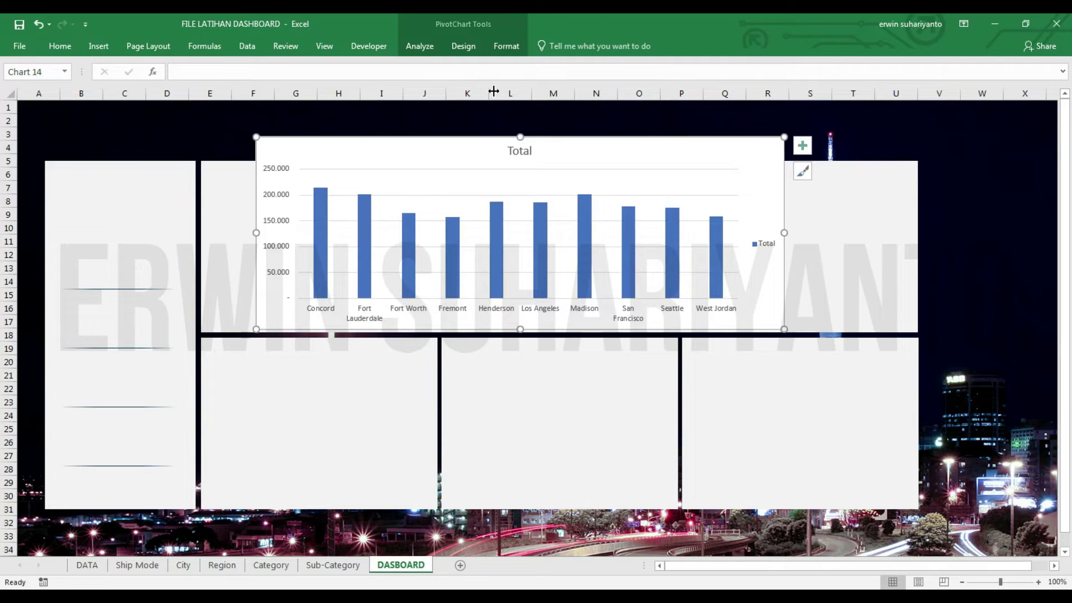
pyautogui.click(506, 46)
pyautogui.click(525, 152)
pyautogui.press('Delete')
pyautogui.moveTo(784, 233); pyautogui.dragTo(870, 233)
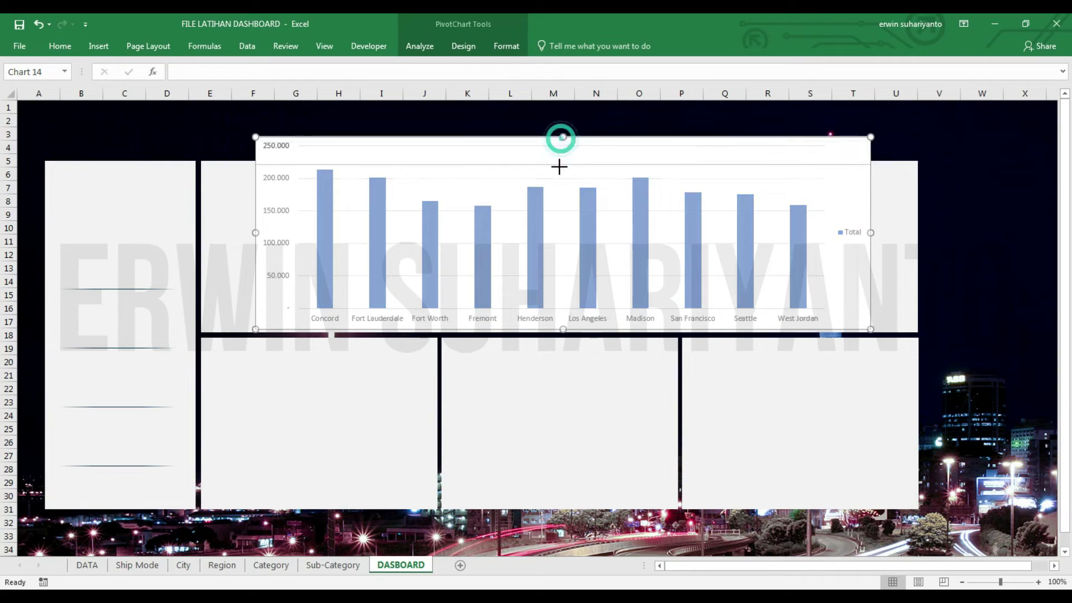
pyautogui.moveTo(564, 135); pyautogui.dragTo(563, 173)
pyautogui.moveTo(870, 250); pyautogui.dragTo(910, 251)
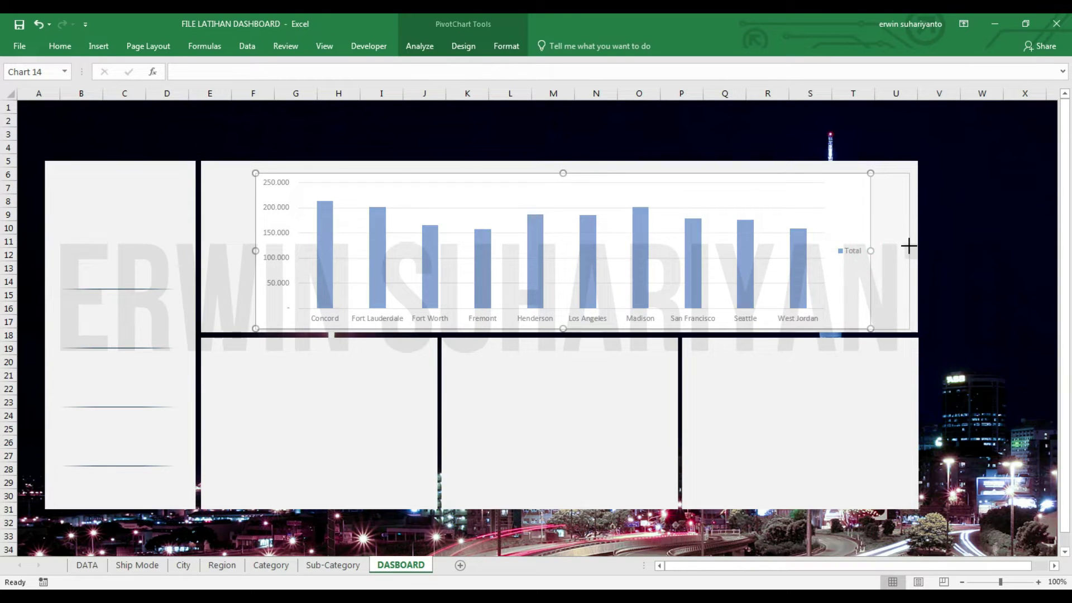
pyautogui.moveTo(386, 173); pyautogui.dragTo(341, 170)
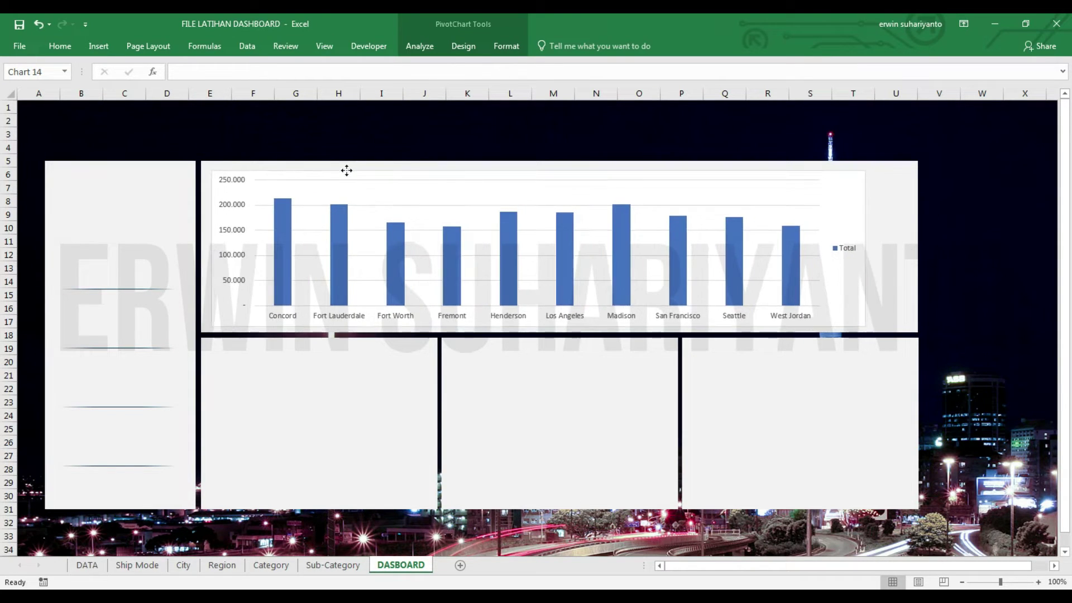
# Delete the Total legend and widen the plot area so the city bars spread out.
pyautogui.click(505, 47)
pyautogui.click(518, 82)
pyautogui.click(520, 67)
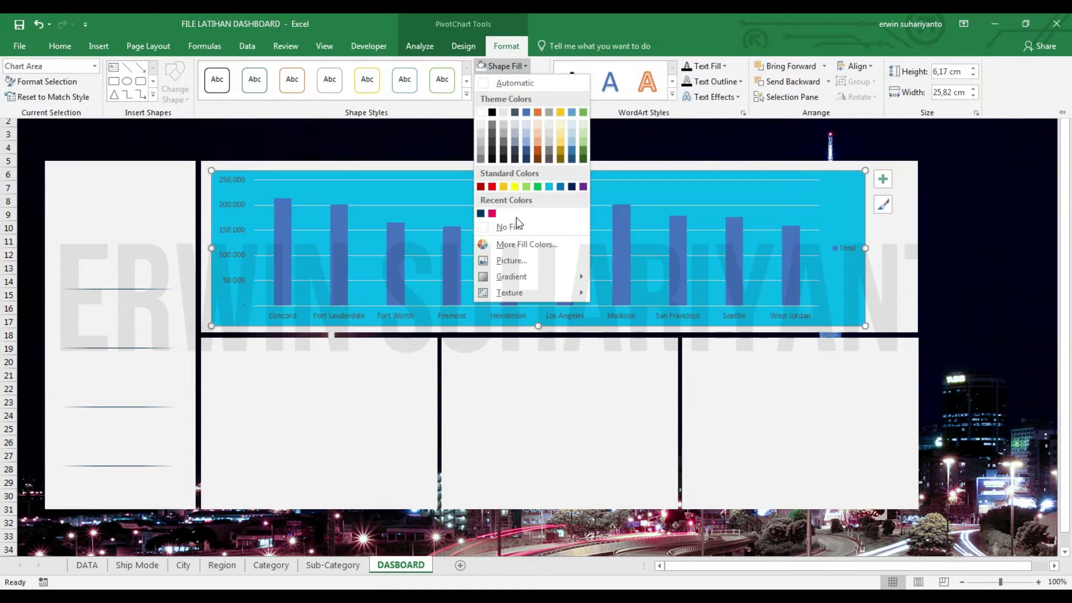
pyautogui.click(512, 82)
pyautogui.click(514, 83)
pyautogui.click(537, 244)
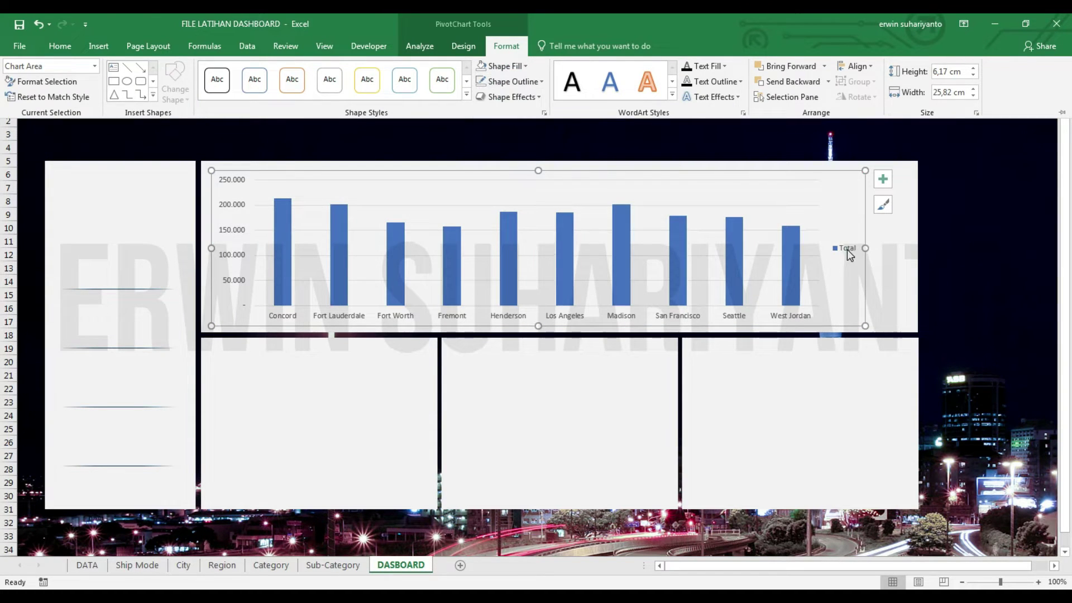
pyautogui.click(846, 249)
pyautogui.press('Delete')
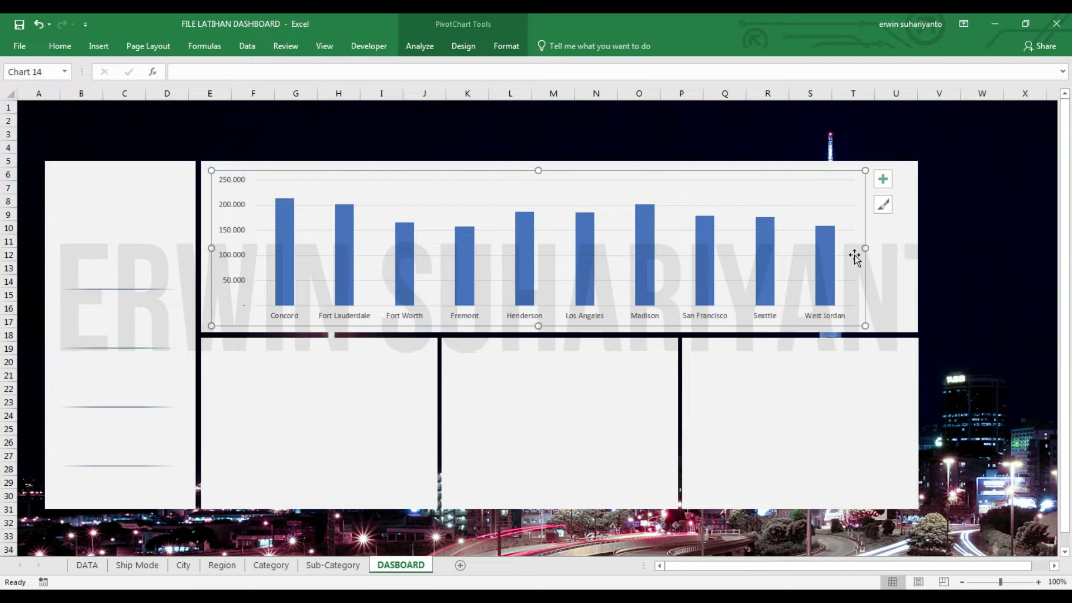
pyautogui.moveTo(867, 247); pyautogui.dragTo(906, 245)
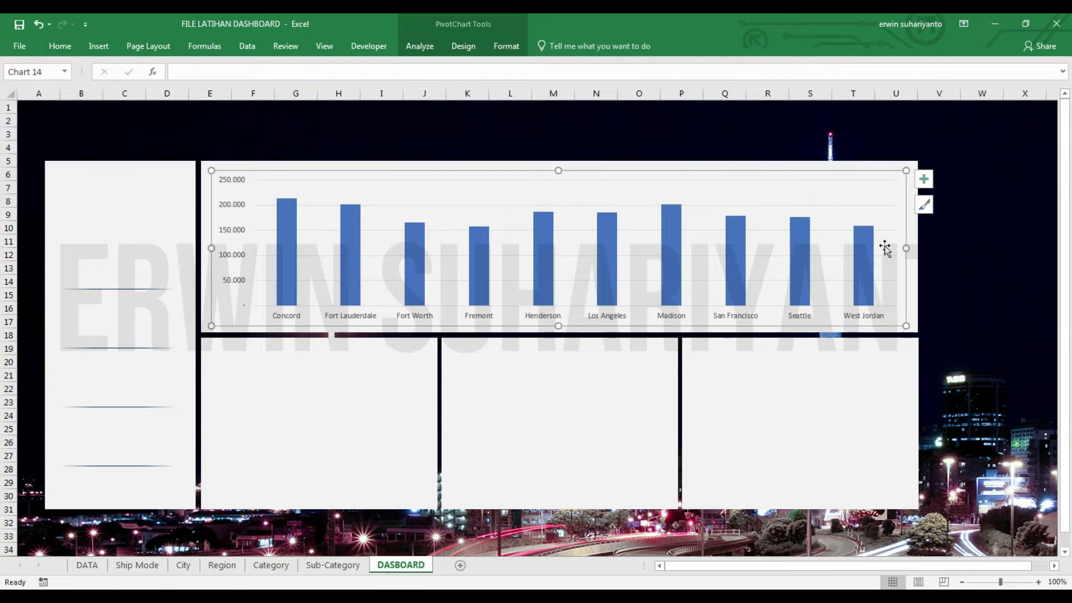
pyautogui.click(629, 134)
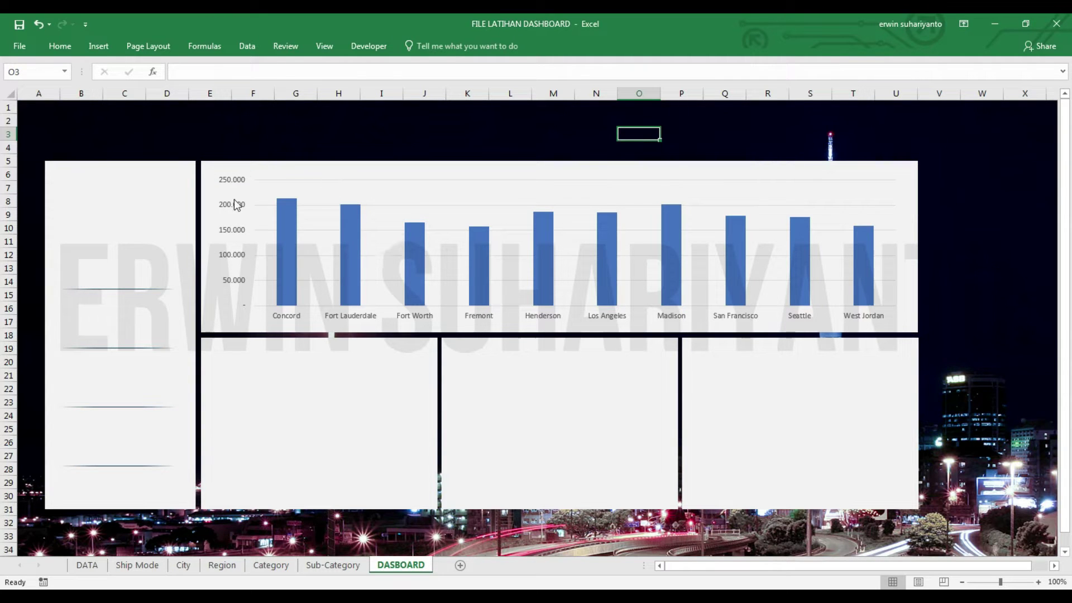
# Cut the region donut chart from the Region sheet and paste it onto DASBOARD.
pyautogui.click(183, 565)
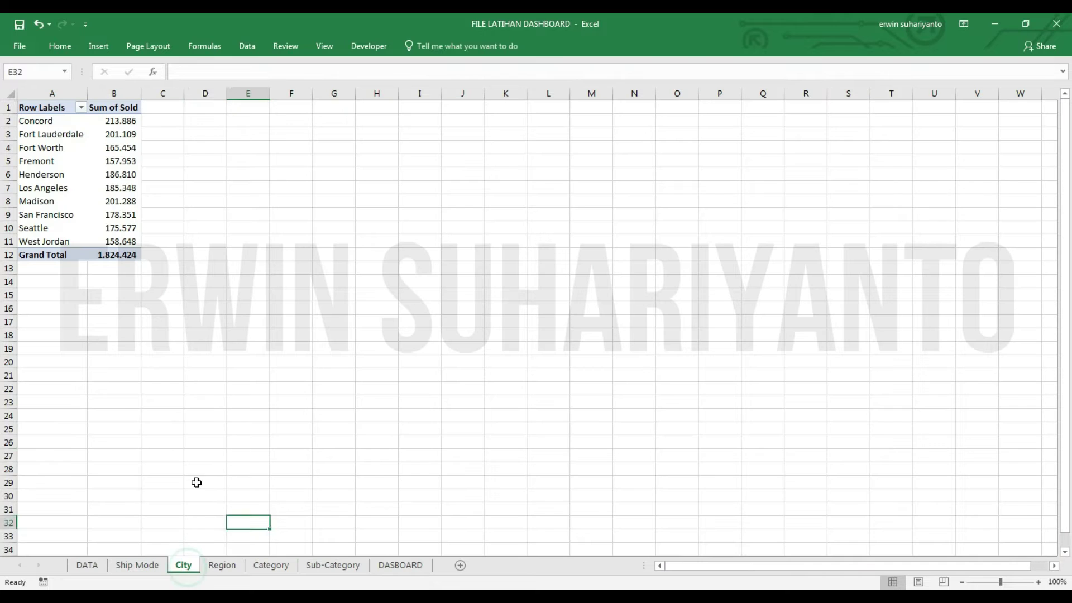
pyautogui.click(222, 565)
pyautogui.click(412, 176)
pyautogui.rightClick(407, 124)
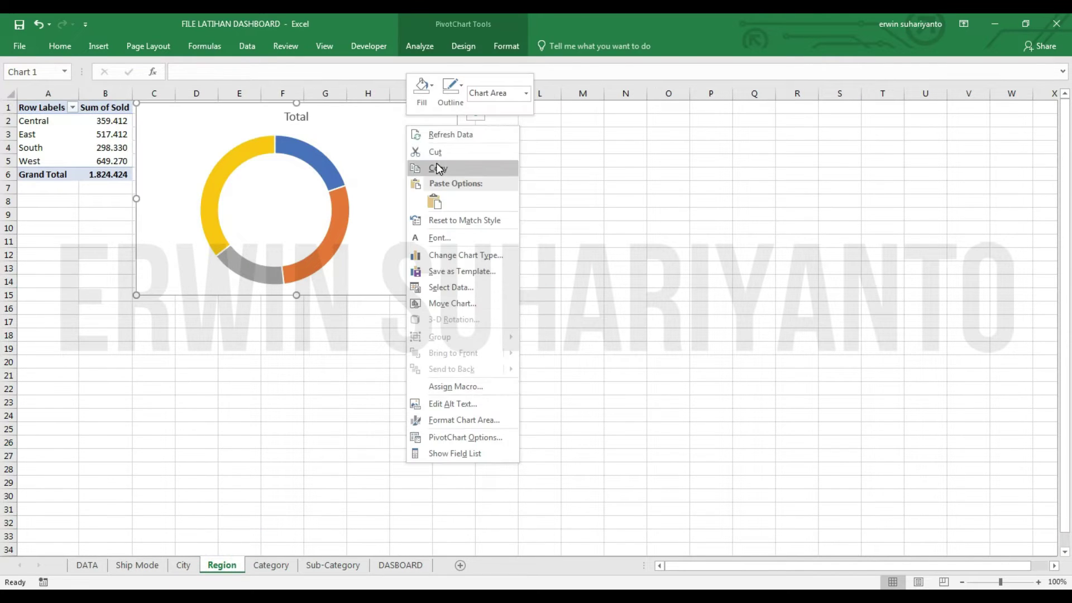
pyautogui.click(430, 151)
pyautogui.click(391, 565)
pyautogui.rightClick(422, 124)
pyautogui.click(447, 180)
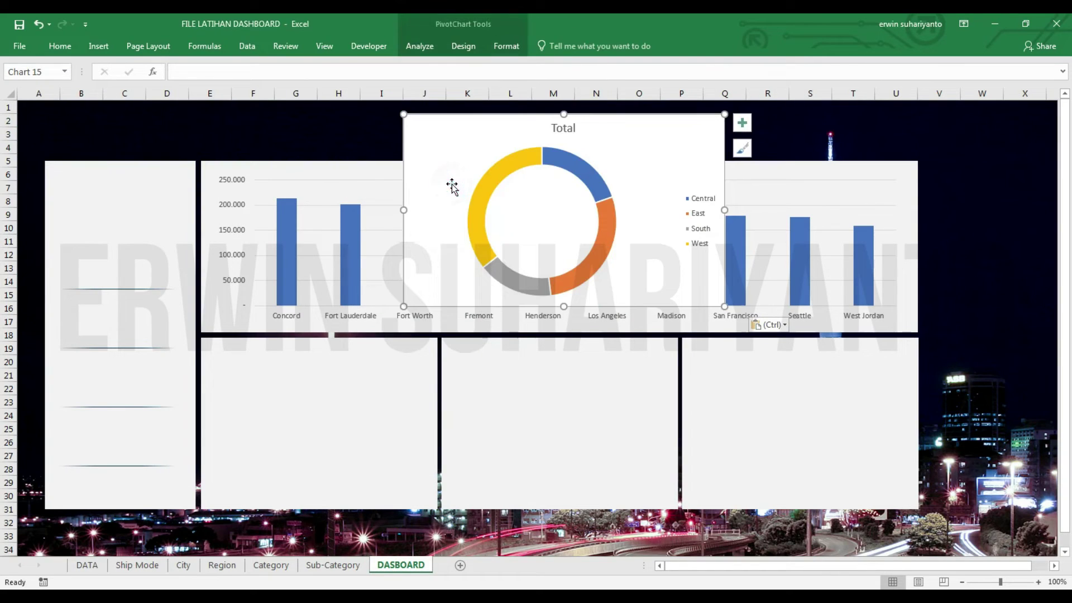
# Remove the donut's Total title and set its legend position to Bottom.
pyautogui.click(578, 130)
pyautogui.press('Delete')
pyautogui.click(435, 48)
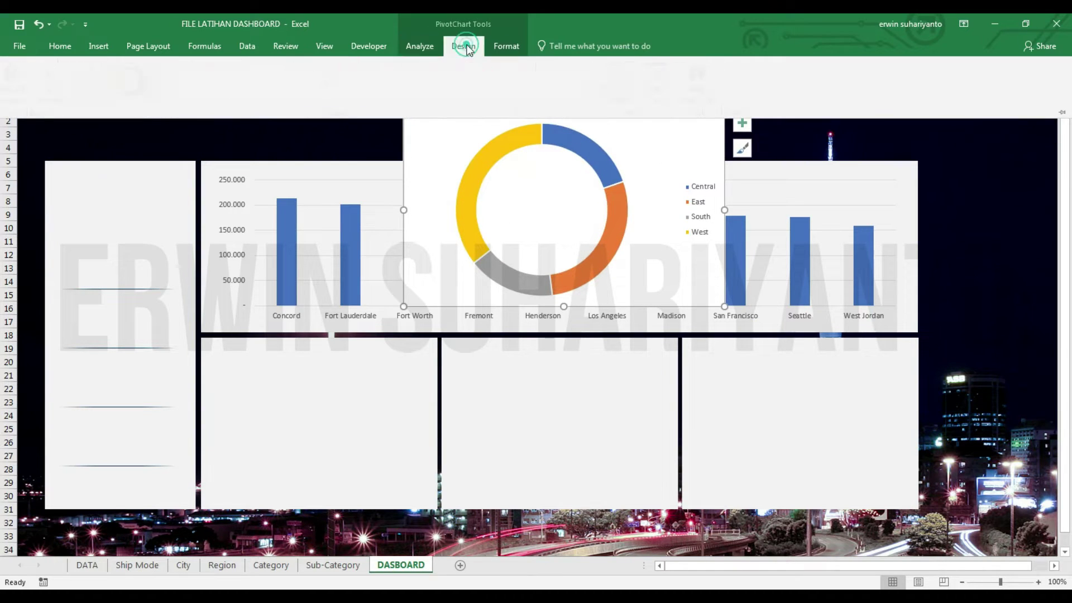
pyautogui.click(743, 124)
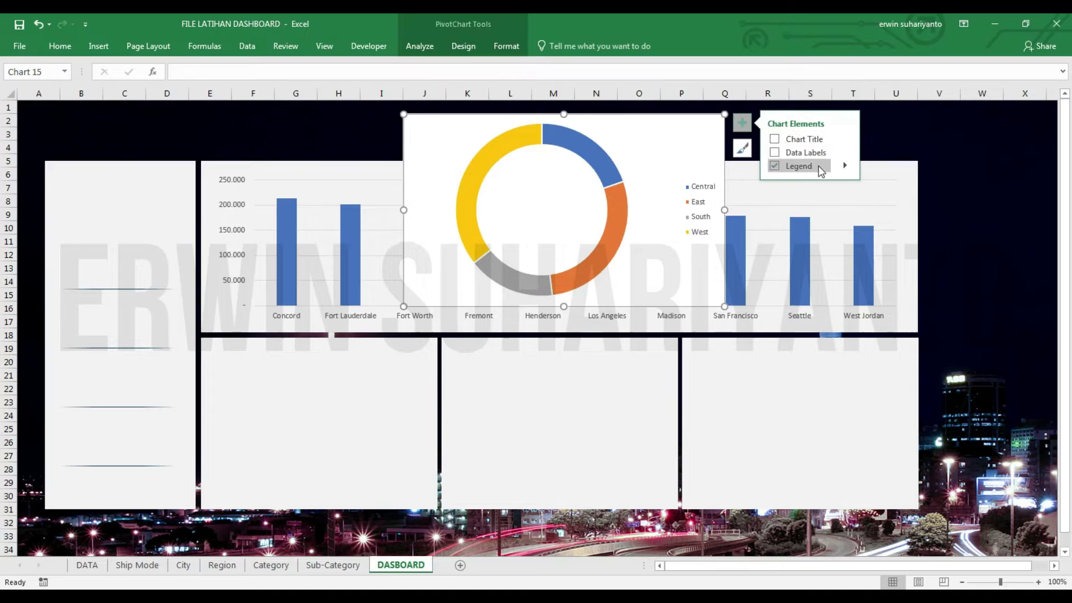
pyautogui.click(844, 166)
pyautogui.click(892, 219)
# Give the donut chart No Fill and move it, resized, into the lower-left panel.
pyautogui.moveTo(724, 210); pyautogui.dragTo(604, 211)
pyautogui.click(506, 46)
pyautogui.click(502, 66)
pyautogui.click(508, 224)
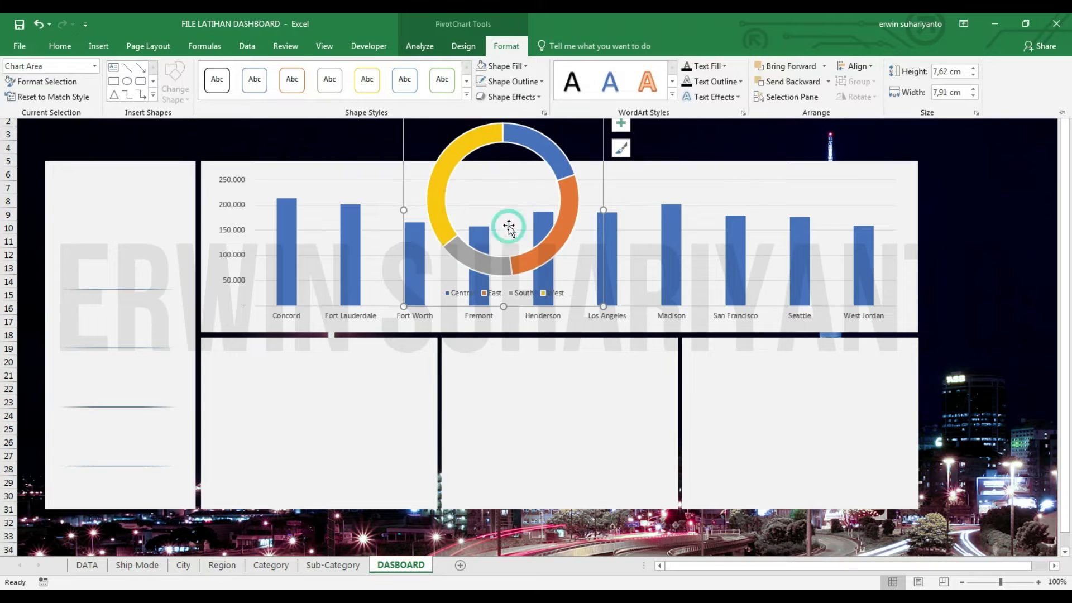
pyautogui.moveTo(602, 307); pyautogui.dragTo(585, 281)
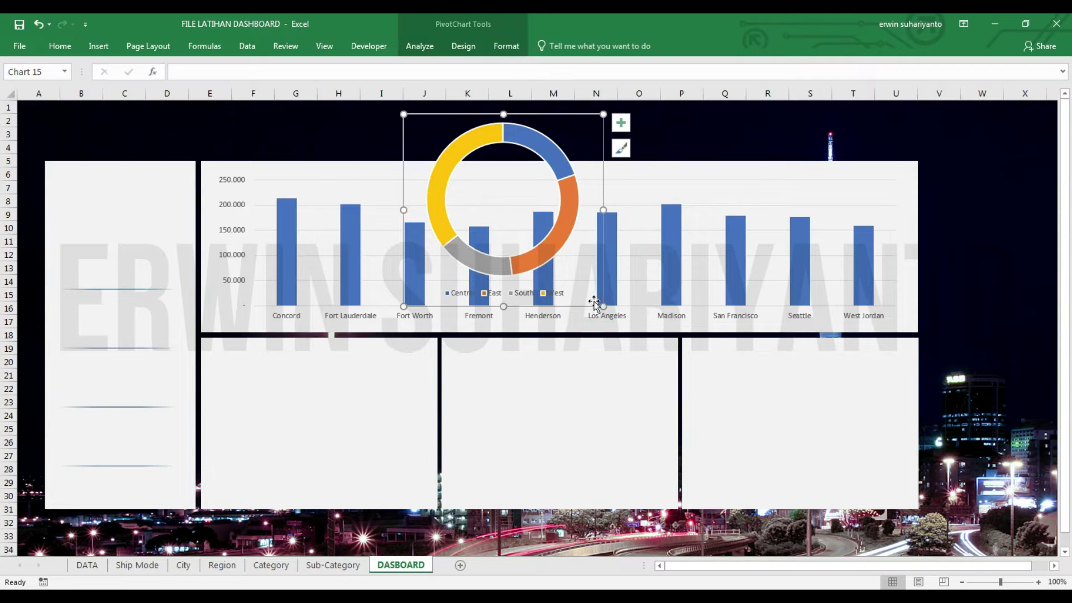
pyautogui.moveTo(546, 116); pyautogui.dragTo(372, 344)
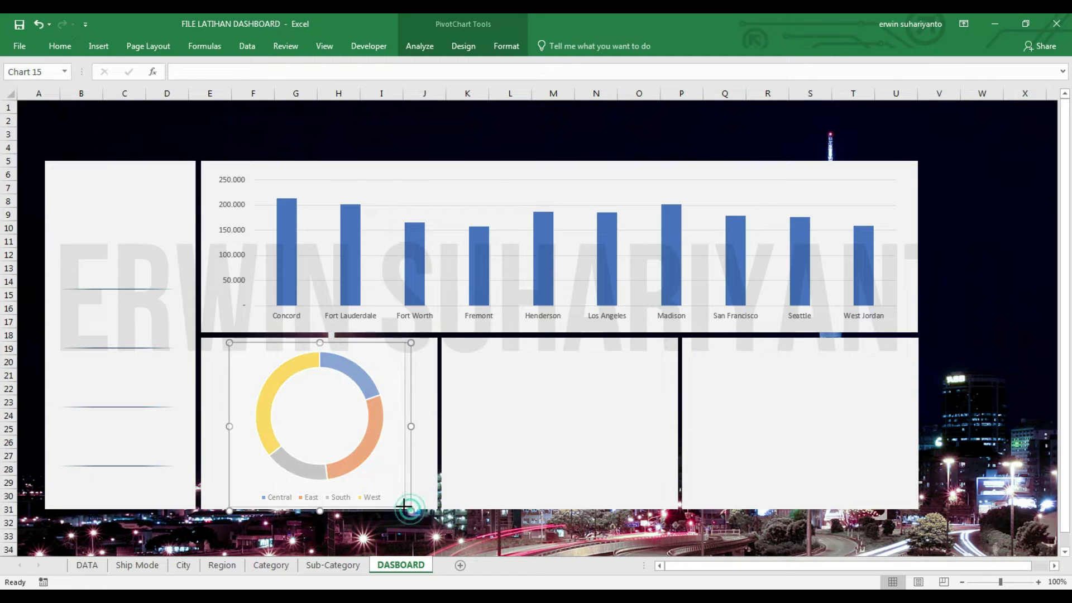
pyautogui.moveTo(418, 507); pyautogui.dragTo(407, 499)
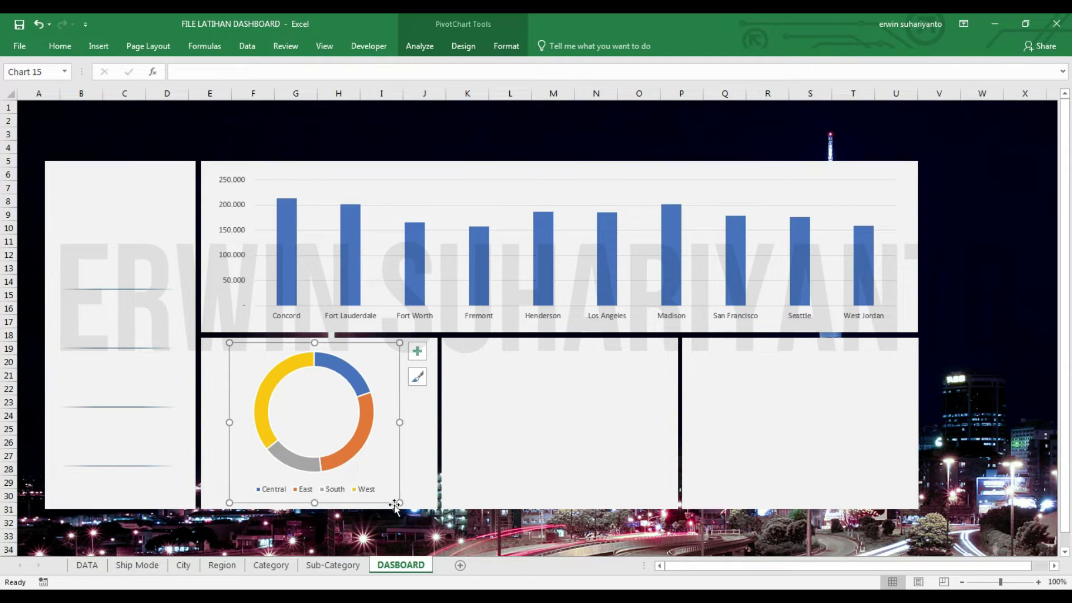
# Set the donut chart to No Outline and resize it to fill the lower-left panel.
pyautogui.click(398, 423)
pyautogui.click(510, 77)
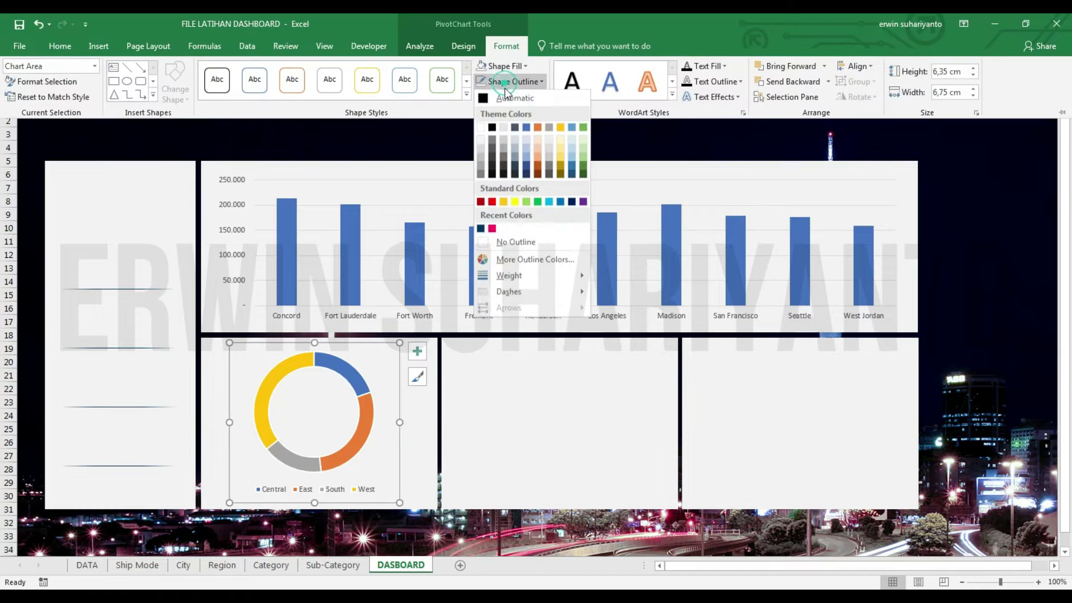
pyautogui.click(511, 243)
pyautogui.click(374, 522)
pyautogui.click(377, 430)
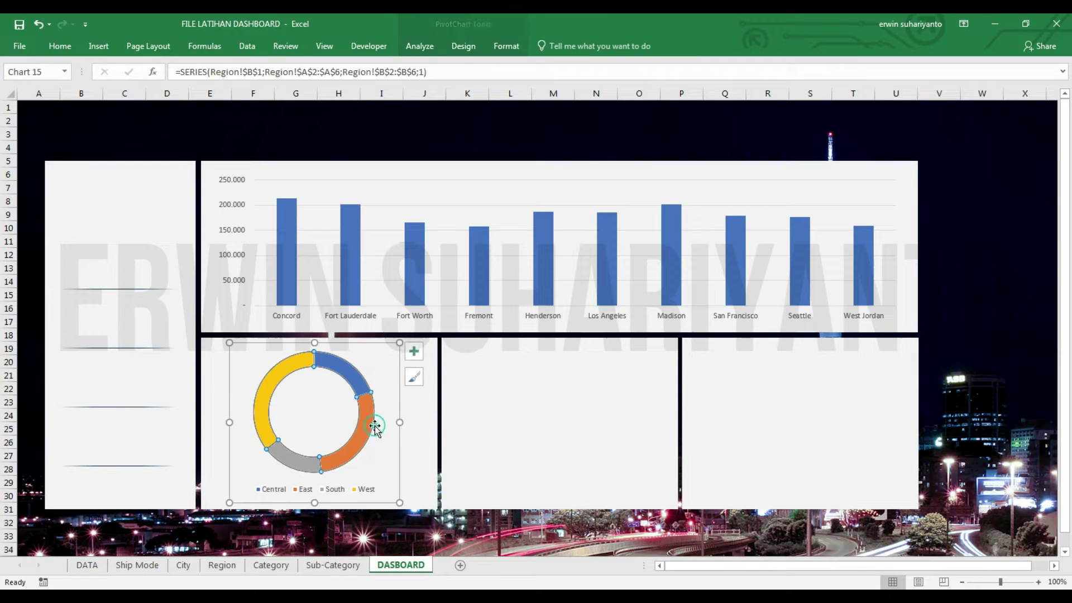
pyautogui.click(343, 521)
pyautogui.click(348, 439)
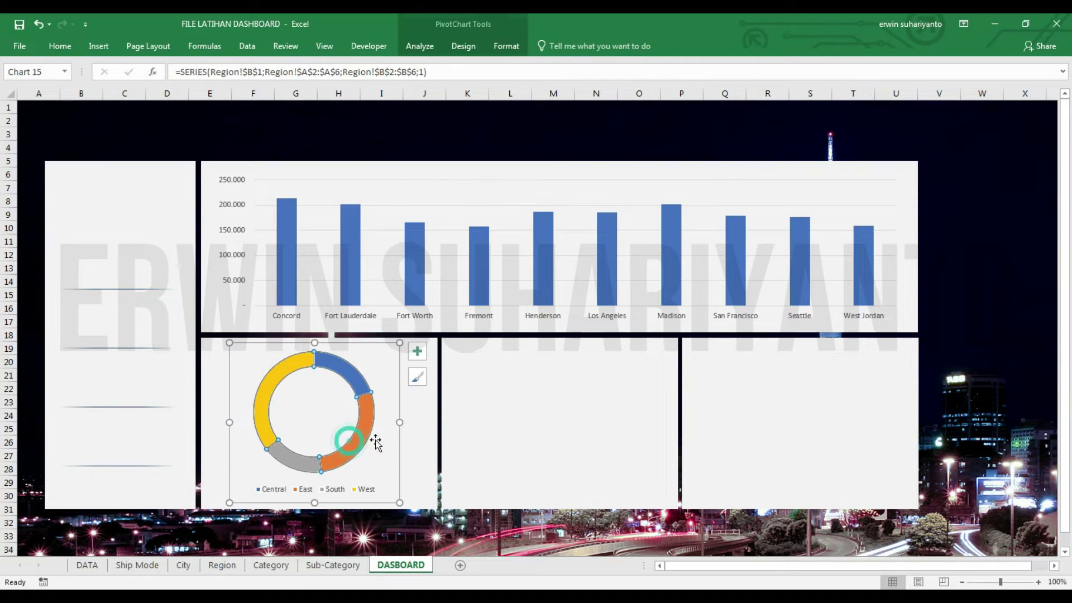
pyautogui.moveTo(398, 418); pyautogui.dragTo(381, 413)
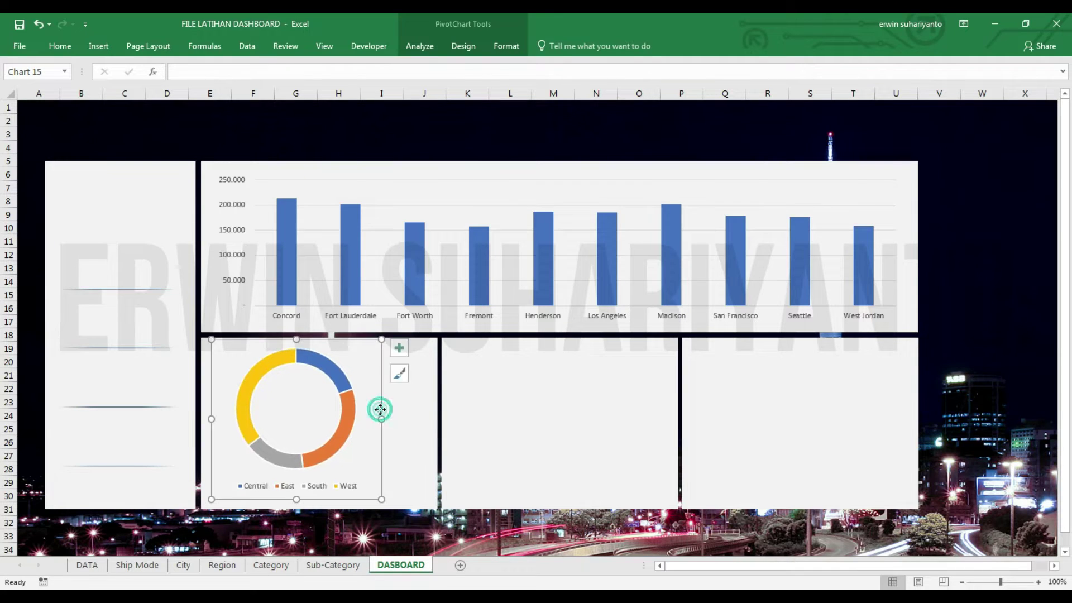
pyautogui.moveTo(382, 499); pyautogui.dragTo(423, 495)
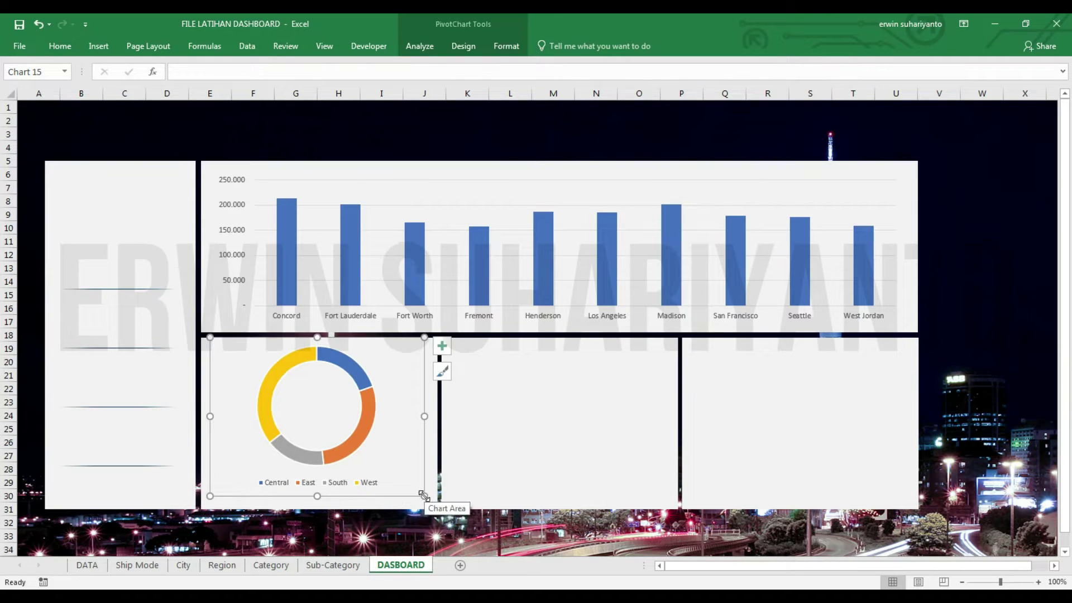
pyautogui.moveTo(422, 440); pyautogui.dragTo(421, 441)
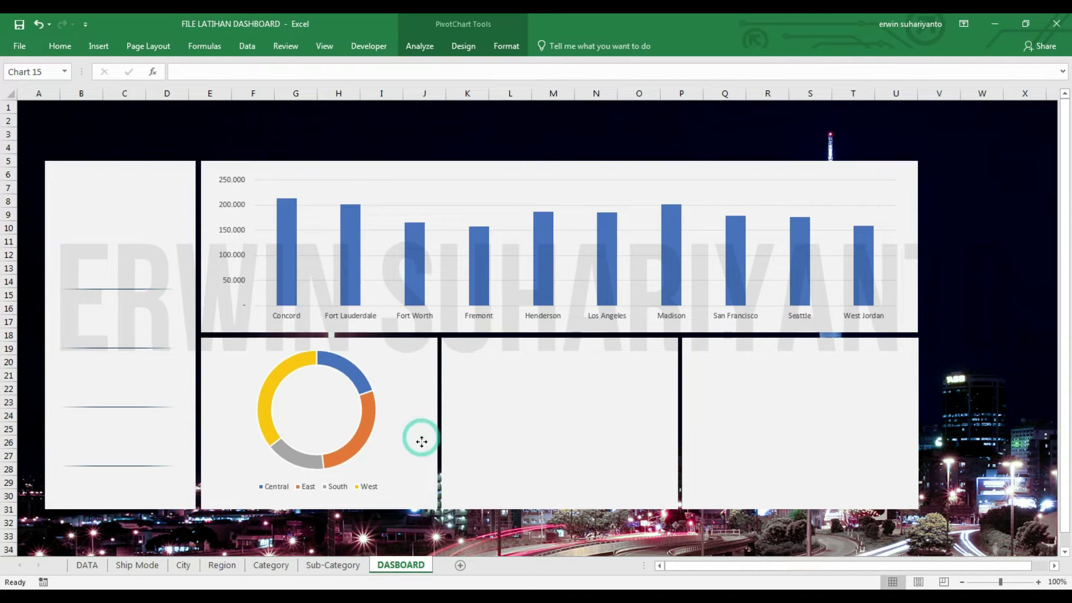
pyautogui.click(468, 536)
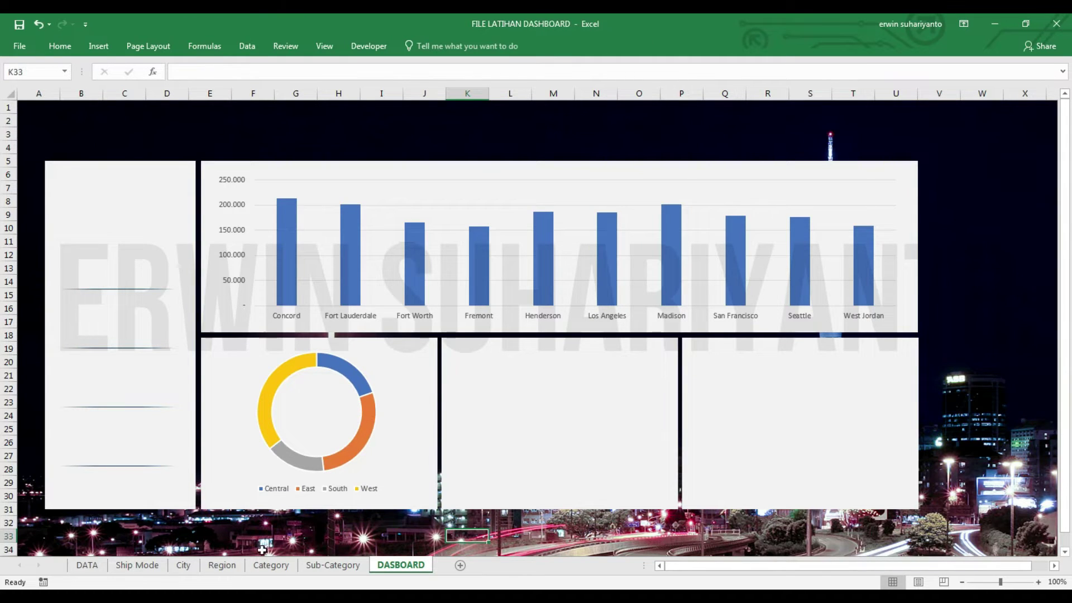
# Cut the category bar chart from the Category sheet and paste it onto DASBOARD.
pyautogui.click(271, 565)
pyautogui.rightClick(274, 207)
pyautogui.click(312, 236)
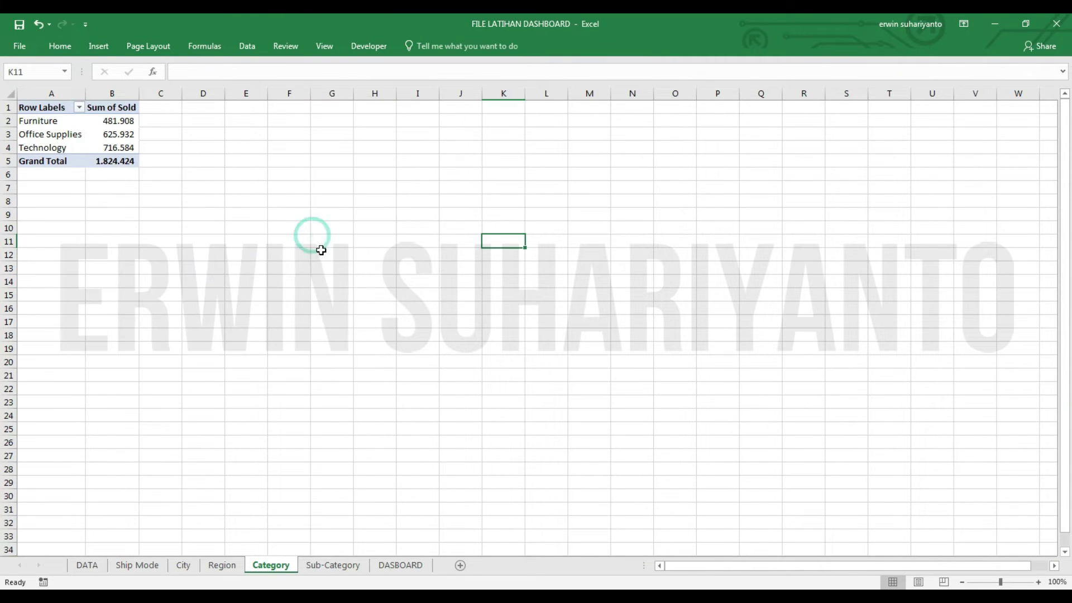
pyautogui.click(333, 565)
pyautogui.click(400, 565)
pyautogui.rightClick(480, 131)
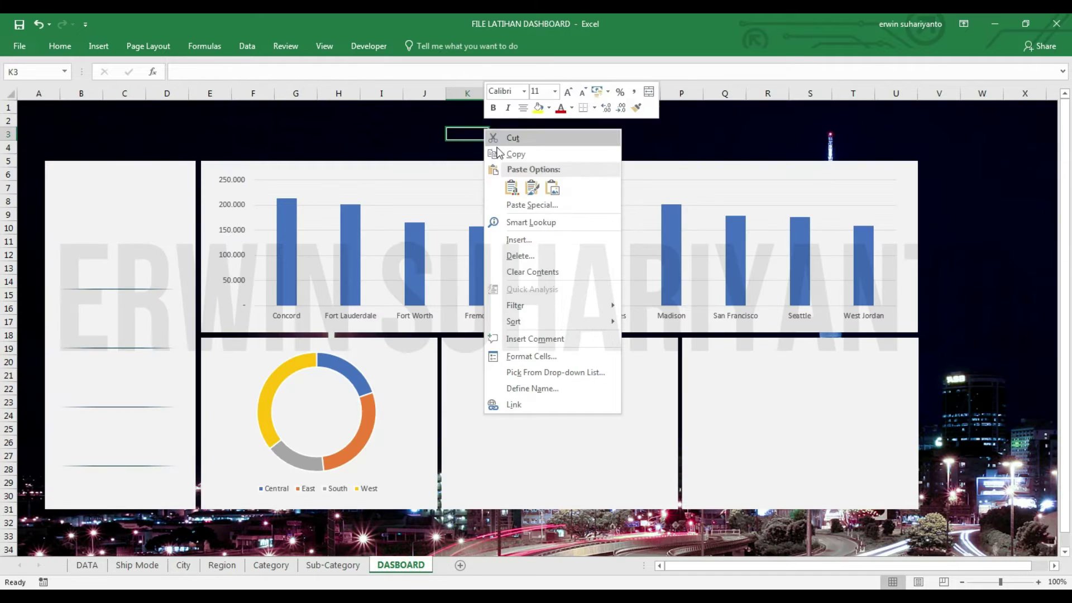
pyautogui.click(509, 193)
# Shorten the category chart and delete its value axis and legend.
pyautogui.moveTo(756, 249); pyautogui.dragTo(737, 264)
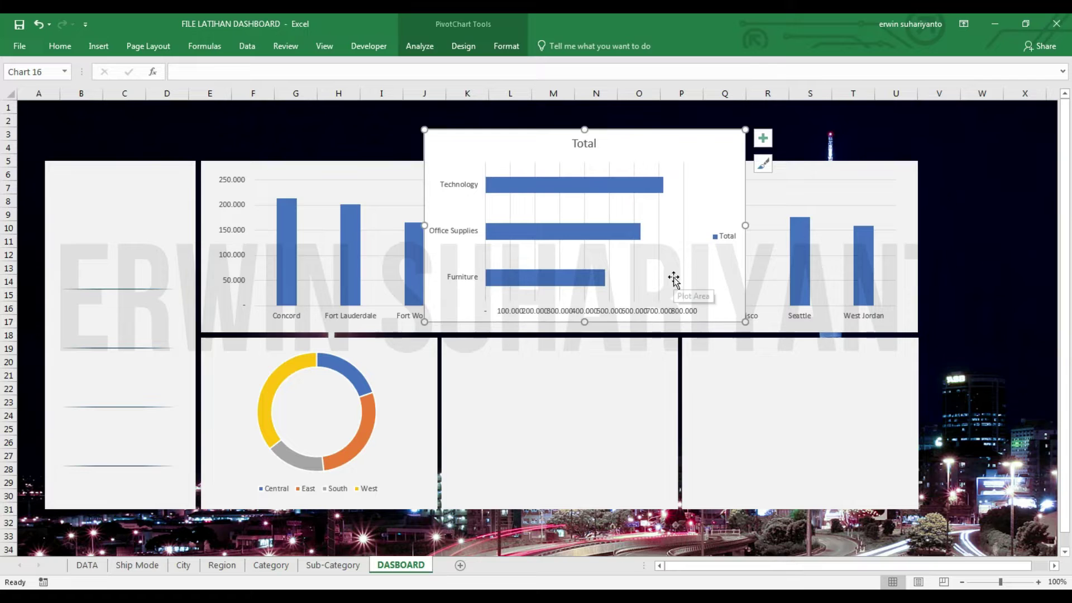
pyautogui.moveTo(745, 322); pyautogui.dragTo(745, 272)
pyautogui.click(638, 262)
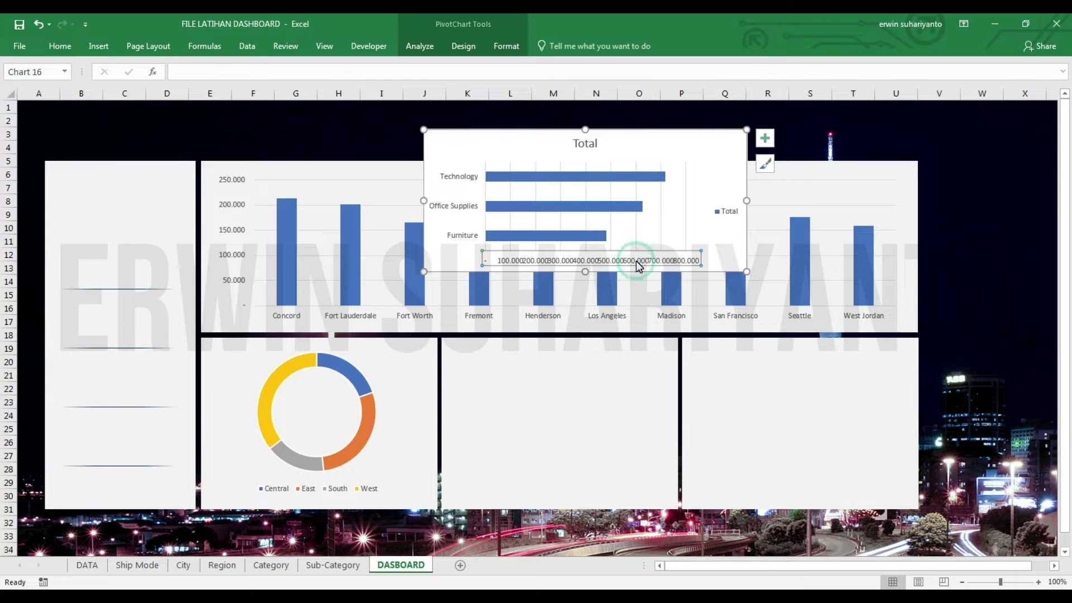
pyautogui.press('Delete')
pyautogui.click(726, 211)
pyautogui.press('Delete')
# Move and narrow the category chart to fit the lower-middle panel.
pyautogui.moveTo(644, 154); pyautogui.dragTo(675, 414)
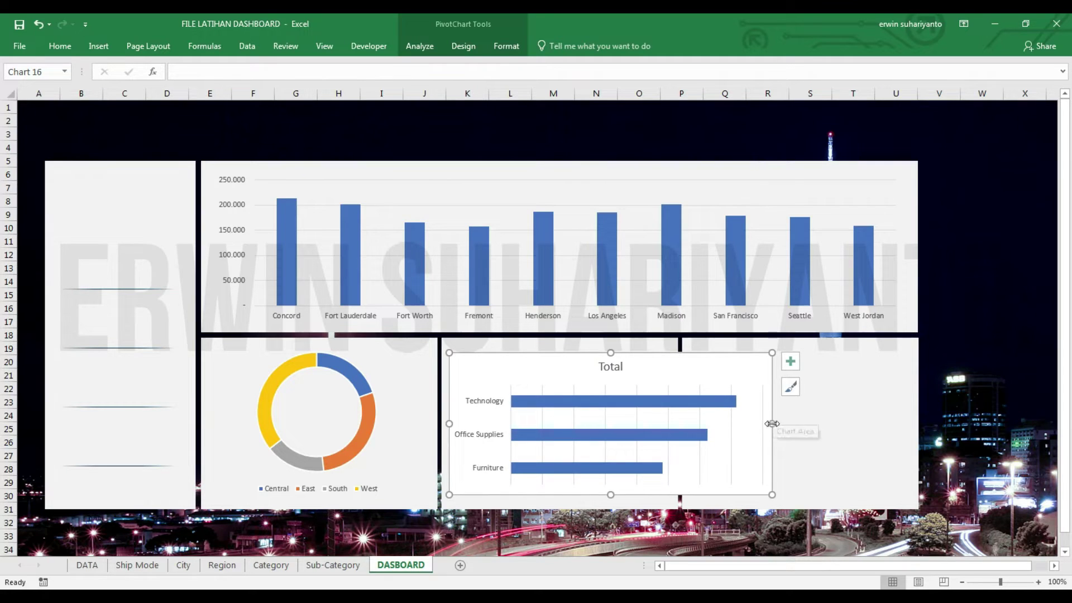
pyautogui.moveTo(772, 424); pyautogui.dragTo(668, 424)
pyautogui.moveTo(612, 357); pyautogui.dragTo(610, 352)
pyautogui.click(500, 48)
pyautogui.doubleClick(496, 49)
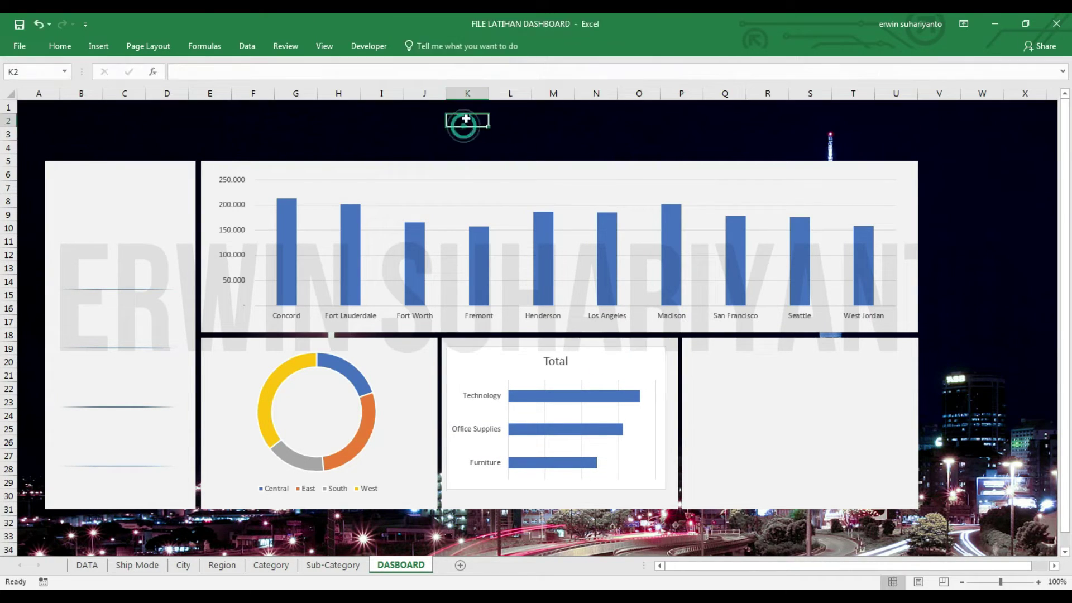
pyautogui.click(507, 49)
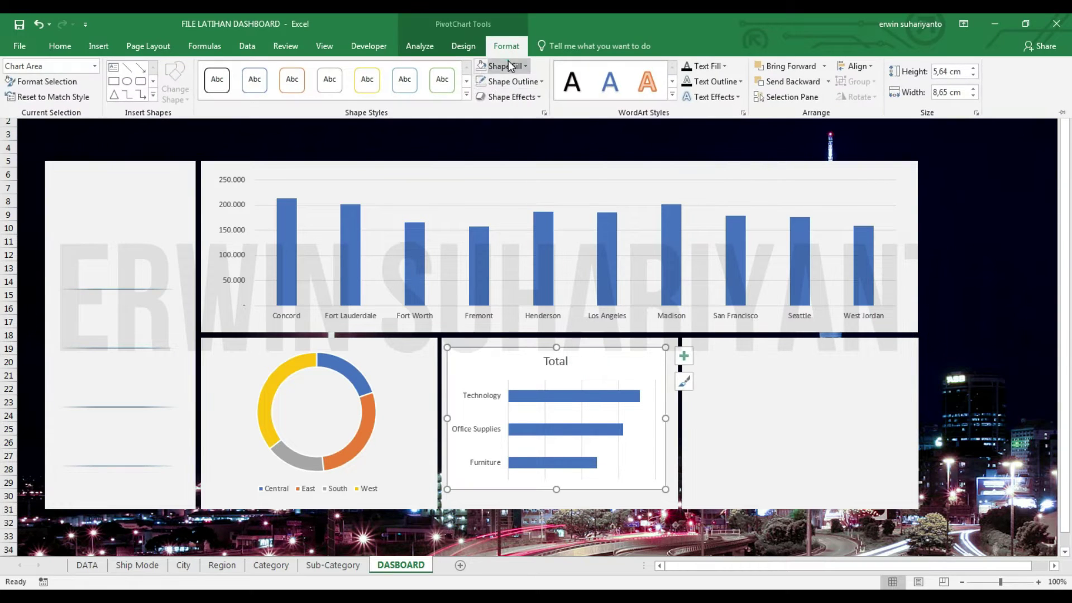
pyautogui.click(503, 66)
pyautogui.click(509, 81)
pyautogui.click(515, 243)
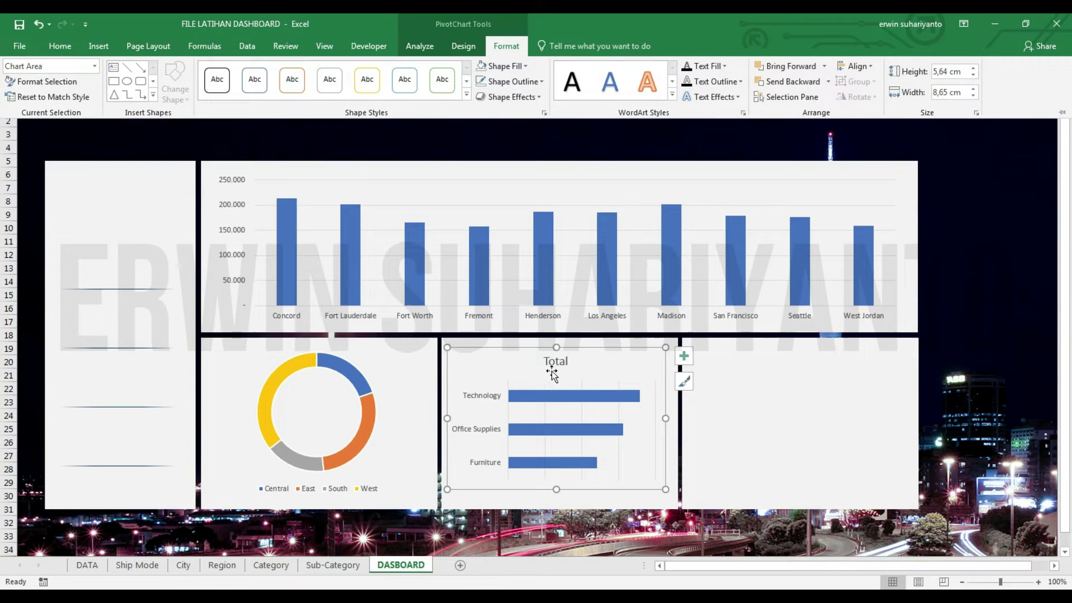
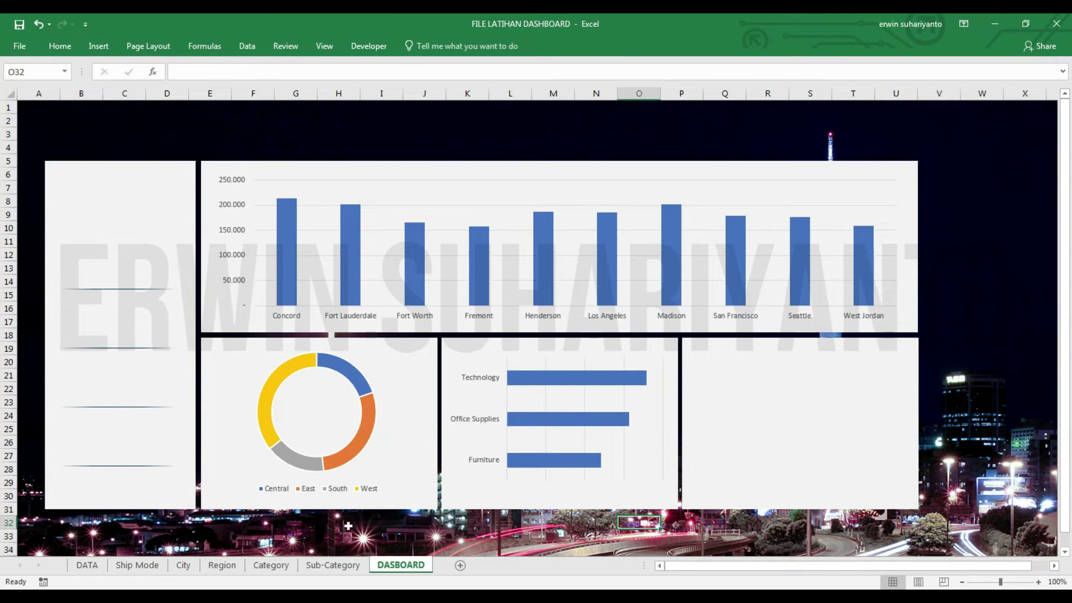
# On the Sub-Category sheet, widen the line PivotChart to the right and delete its legend and Total title.
pyautogui.click(334, 565)
pyautogui.click(401, 565)
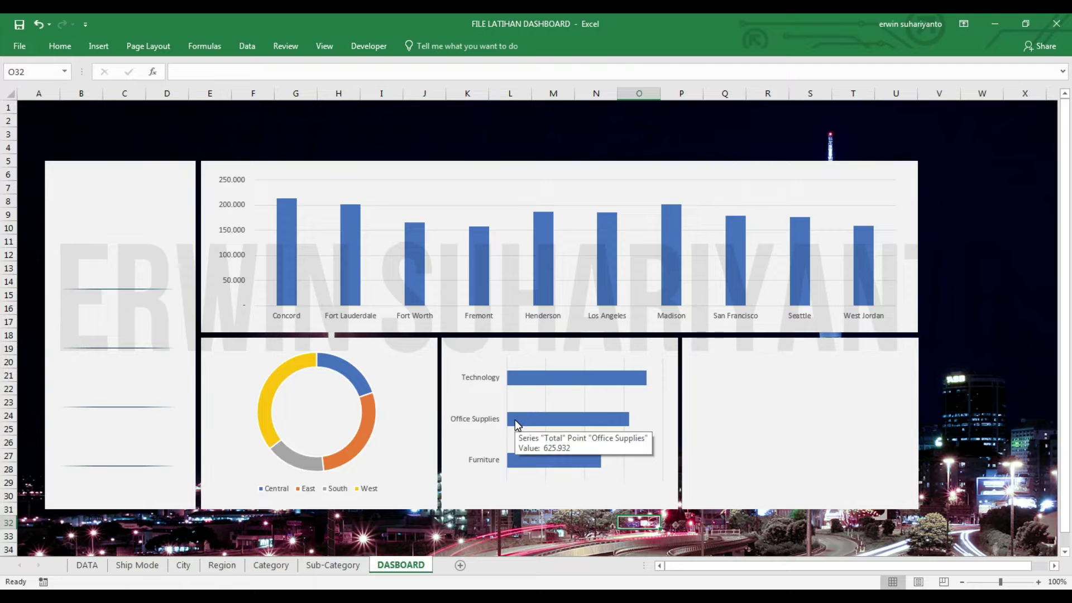
pyautogui.click(856, 387)
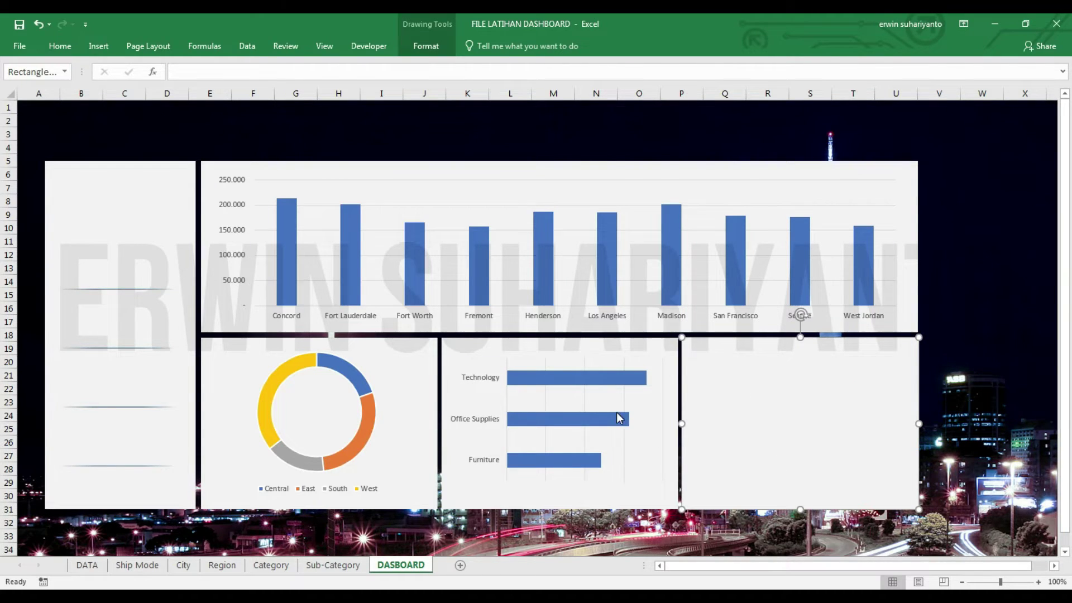
pyautogui.click(320, 566)
pyautogui.click(678, 242)
pyautogui.moveTo(693, 209); pyautogui.dragTo(995, 209)
pyautogui.press('Delete')
pyautogui.click(577, 127)
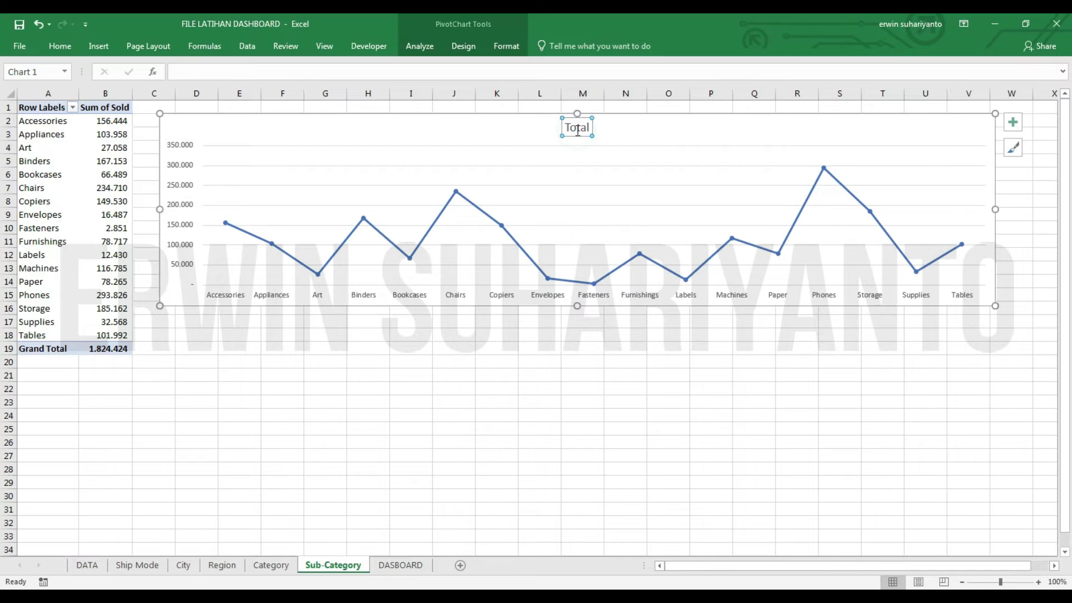
pyautogui.press('Delete')
# On DASBOARD, drag the city column chart's top edge down to shorten it.
pyautogui.click(401, 565)
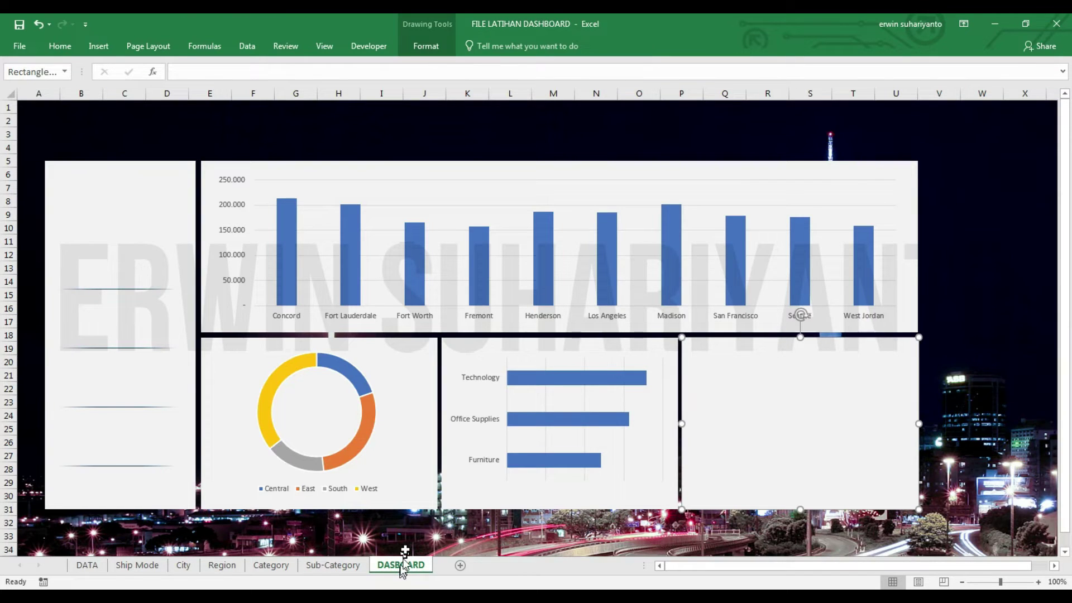
pyautogui.click(965, 257)
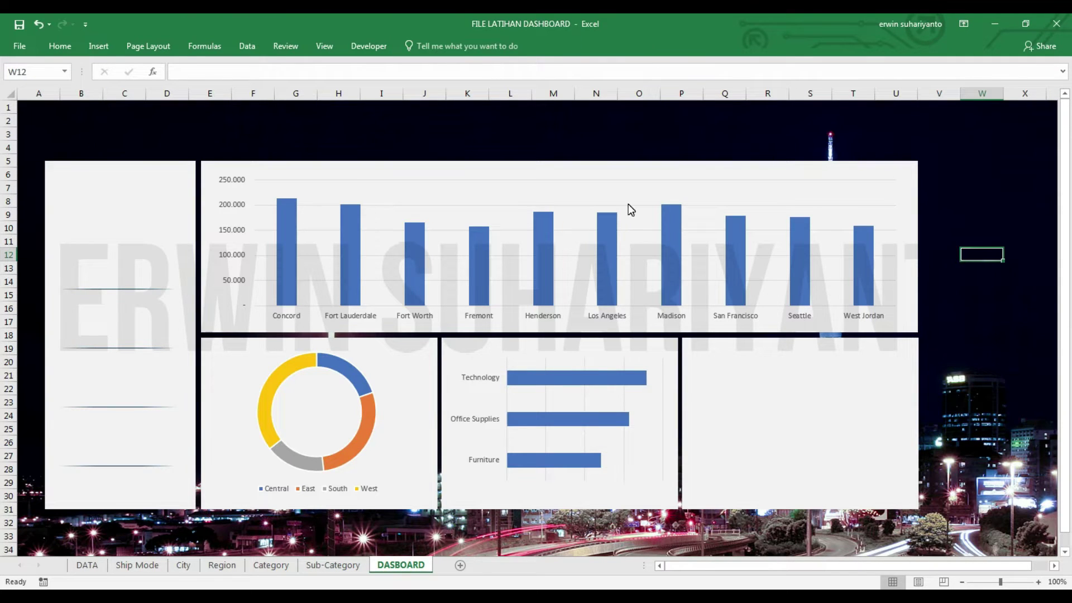
pyautogui.click(412, 175)
pyautogui.click(413, 177)
pyautogui.click(412, 176)
pyautogui.moveTo(552, 166); pyautogui.dragTo(556, 247)
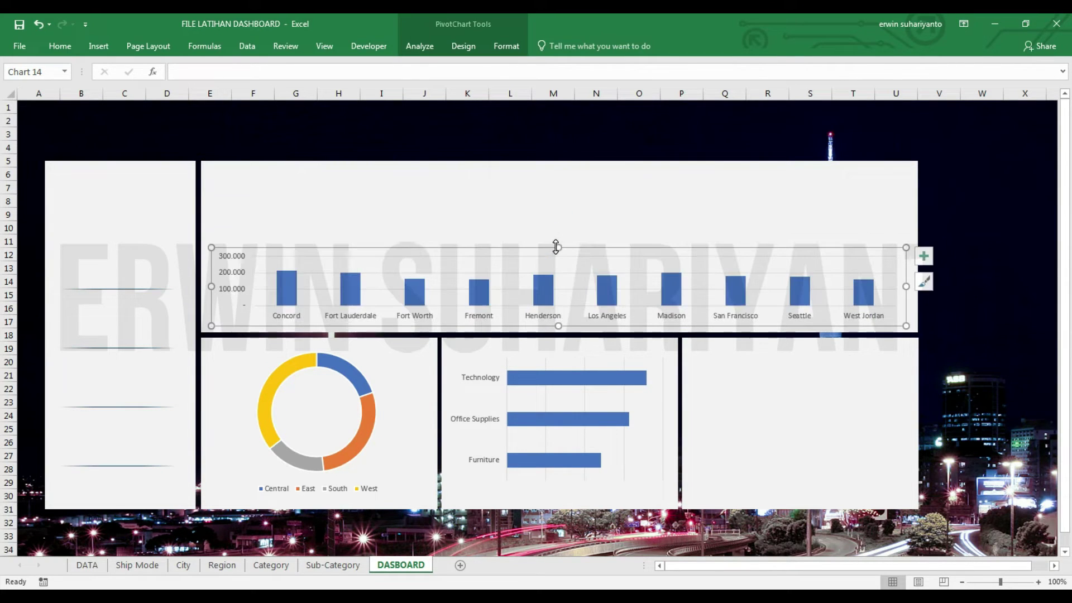
# Group the donut chart, category bar chart, its panel and the empty right panel, then move the group down.
pyautogui.click(963, 230)
pyautogui.click(416, 351)
pyautogui.click(434, 446)
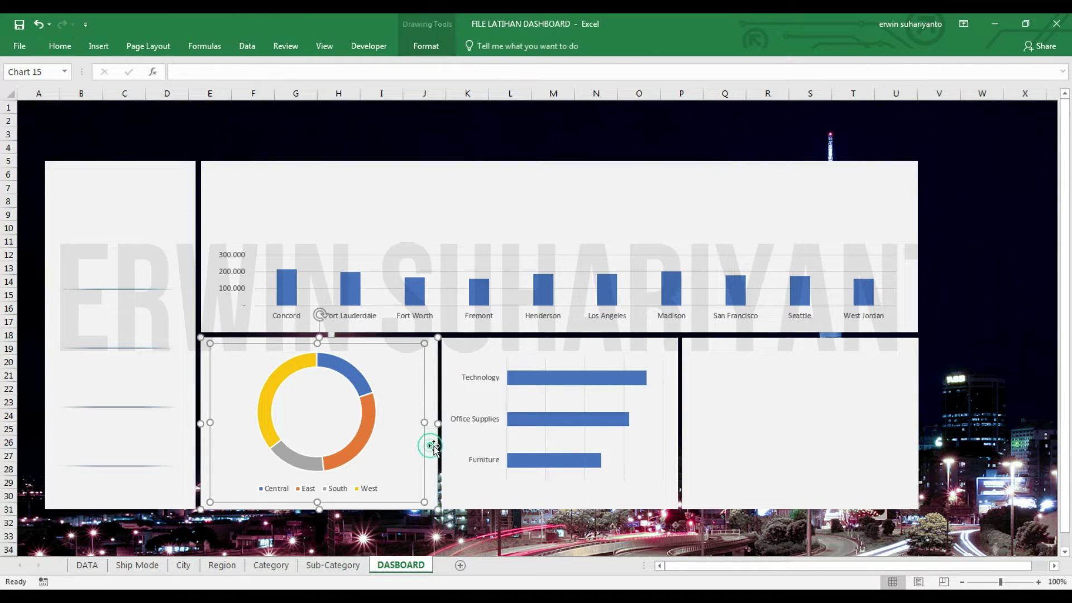
pyautogui.keyDown('ctrl'); pyautogui.click(451, 500); pyautogui.keyUp('ctrl')
pyautogui.keyDown('ctrl'); pyautogui.click(484, 458); pyautogui.keyUp('ctrl')
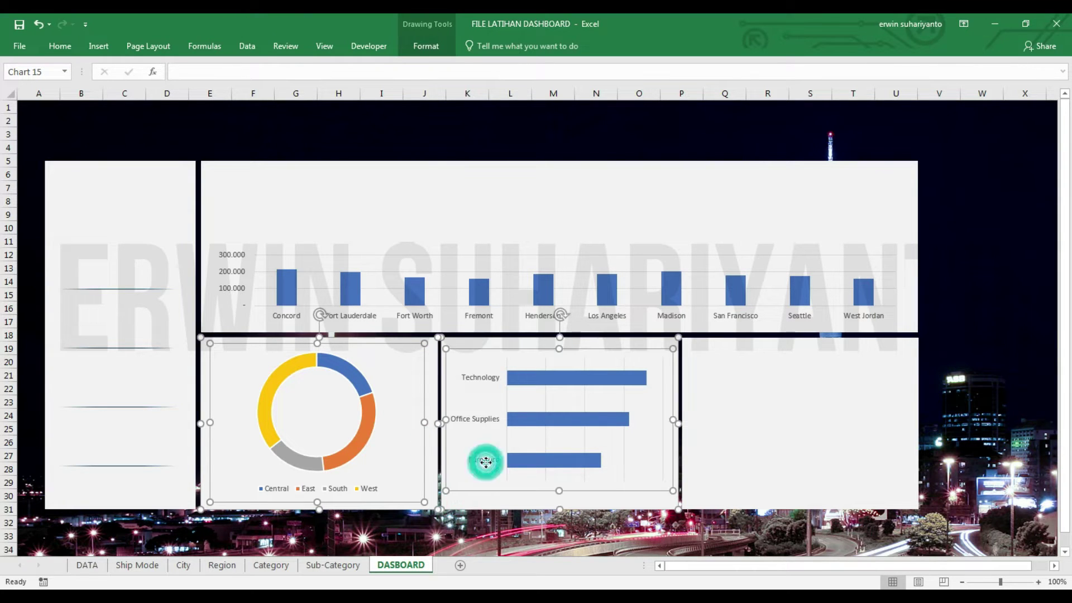
pyautogui.keyDown('ctrl'); pyautogui.click(705, 484); pyautogui.keyUp('ctrl')
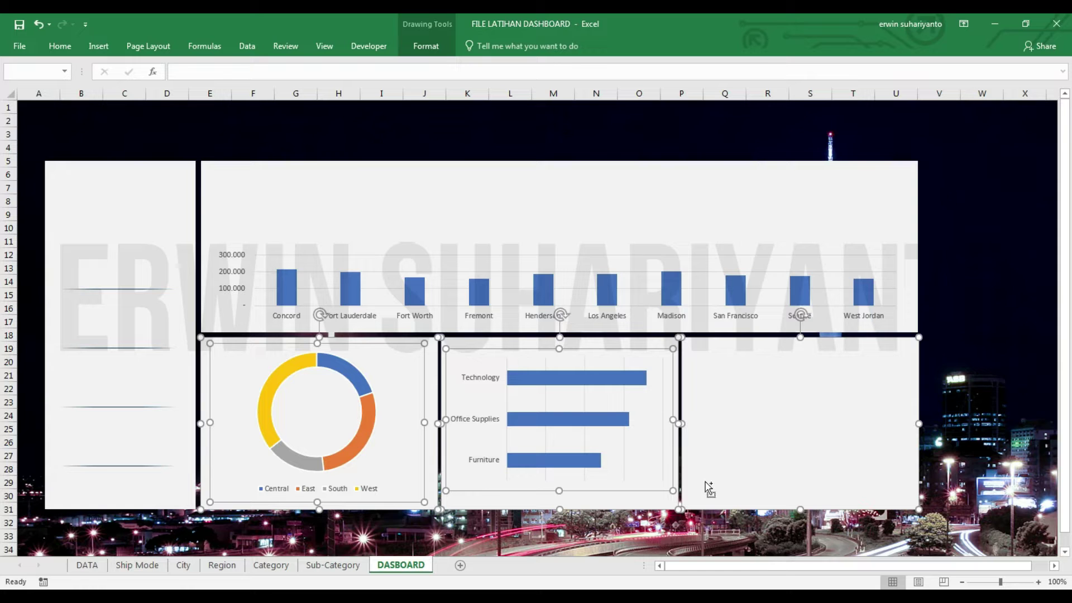
pyautogui.press('F5')
pyautogui.click(744, 366)
pyautogui.rightClick(683, 354)
pyautogui.click(809, 426)
pyautogui.moveTo(726, 353); pyautogui.dragTo(784, 499)
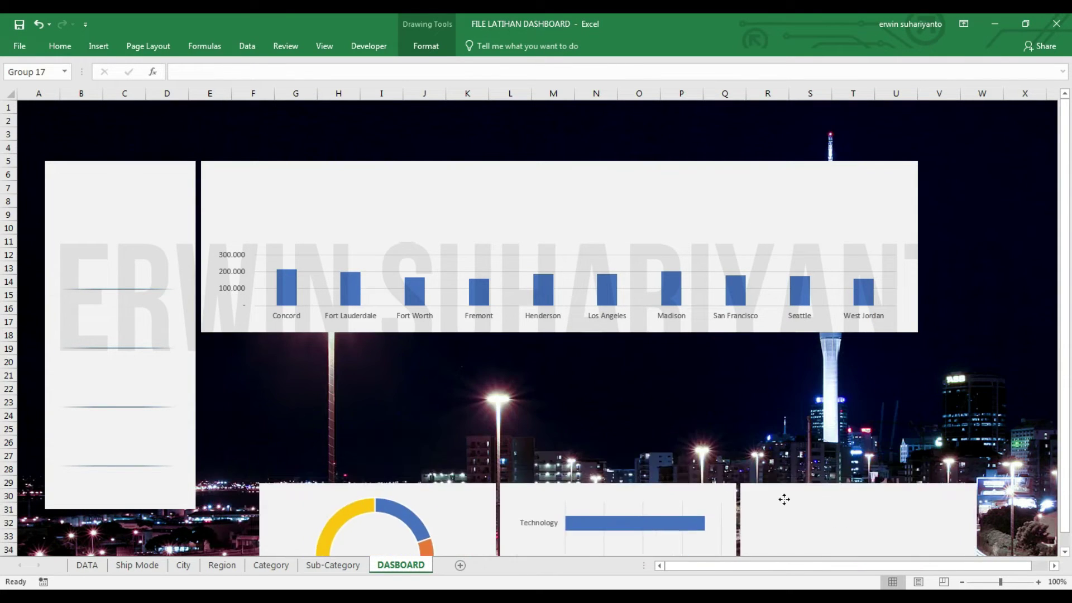
# Move the city chart and its background rectangle down toward the dashboard's bottom.
pyautogui.click(472, 235)
pyautogui.moveTo(469, 229)
pyautogui.mouseDown()
pyautogui.moveTo(489, 304)
pyautogui.moveTo(475, 385)
pyautogui.mouseUp()
pyautogui.click(587, 292)
pyautogui.click(555, 411)
pyautogui.moveTo(556, 337); pyautogui.dragTo(544, 482)
# Move the chart group back up above the city chart and shrink it from the top.
pyautogui.click(447, 522)
pyautogui.moveTo(464, 523); pyautogui.dragTo(486, 290)
pyautogui.hotkey('ctrl', 'z')
pyautogui.click(957, 498)
pyautogui.click(948, 500)
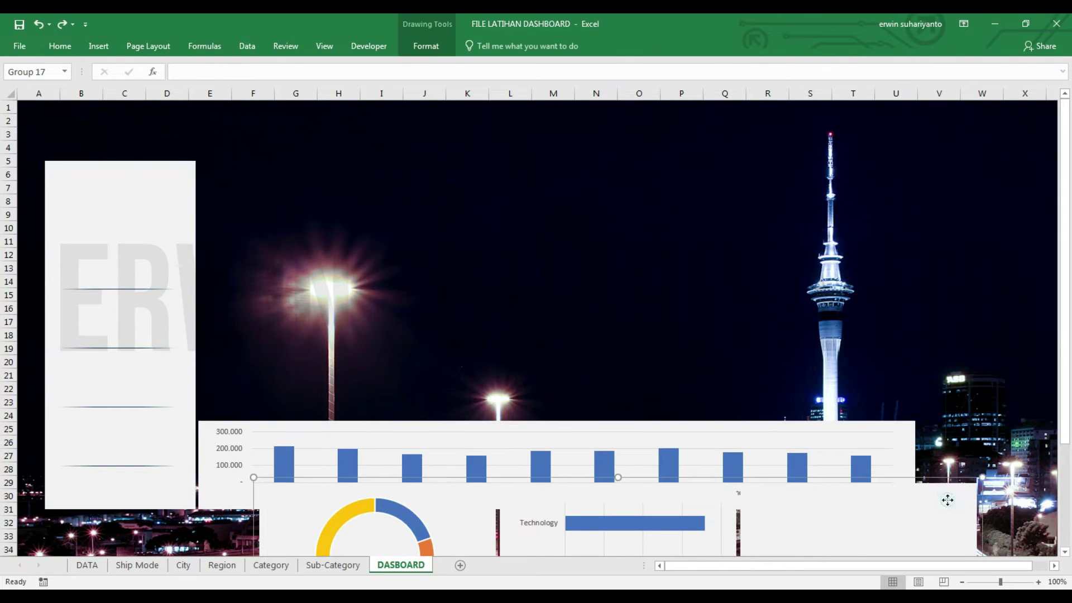
pyautogui.moveTo(947, 501); pyautogui.dragTo(887, 268)
pyautogui.press('Up')
pyautogui.press('Up')
pyautogui.click(982, 279)
pyautogui.click(399, 263)
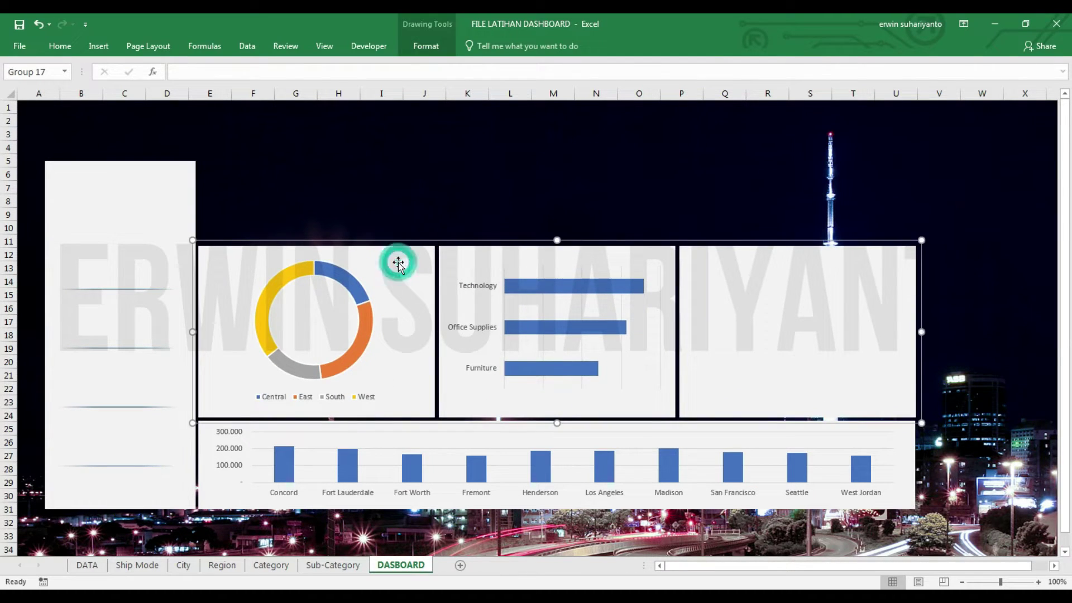
pyautogui.moveTo(556, 241); pyautogui.dragTo(550, 284)
# Move the spare white rectangle to the top as a banner, extending it down to the charts.
pyautogui.click(848, 241)
pyautogui.click(909, 495)
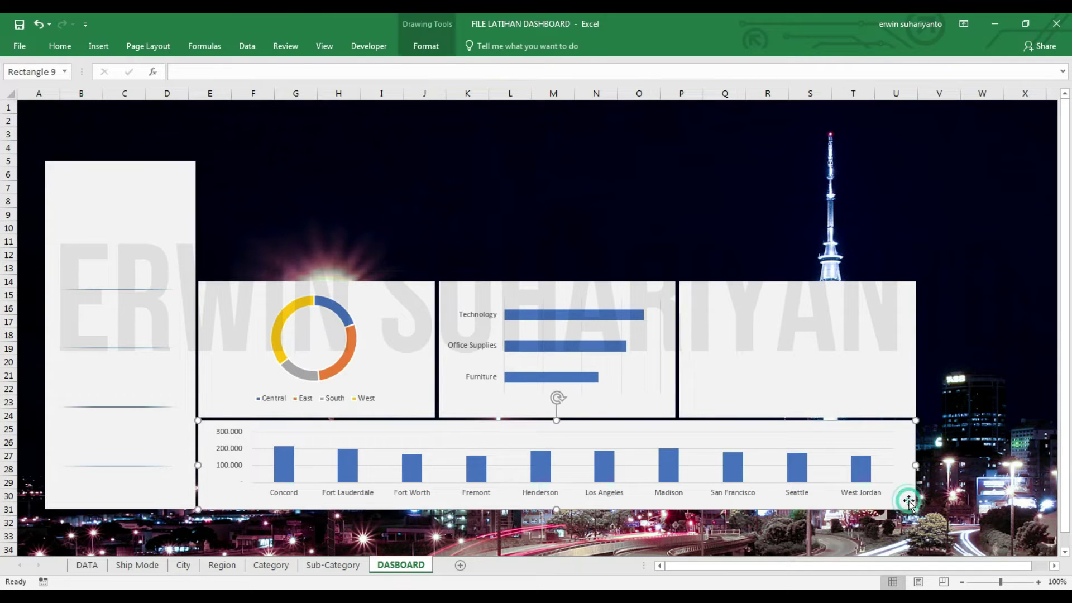
pyautogui.moveTo(909, 495); pyautogui.dragTo(860, 240)
pyautogui.click(980, 227)
pyautogui.click(579, 246)
pyautogui.moveTo(557, 251); pyautogui.dragTo(553, 279)
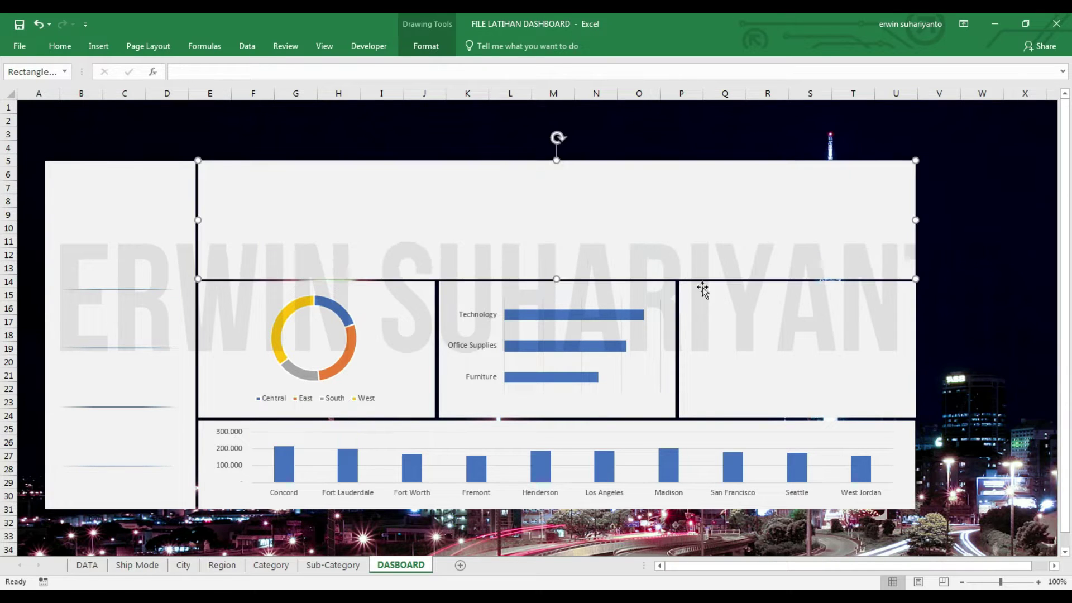
pyautogui.click(971, 259)
# Extend the left side panel to the bottom and shift its four divider lines down.
pyautogui.click(139, 514)
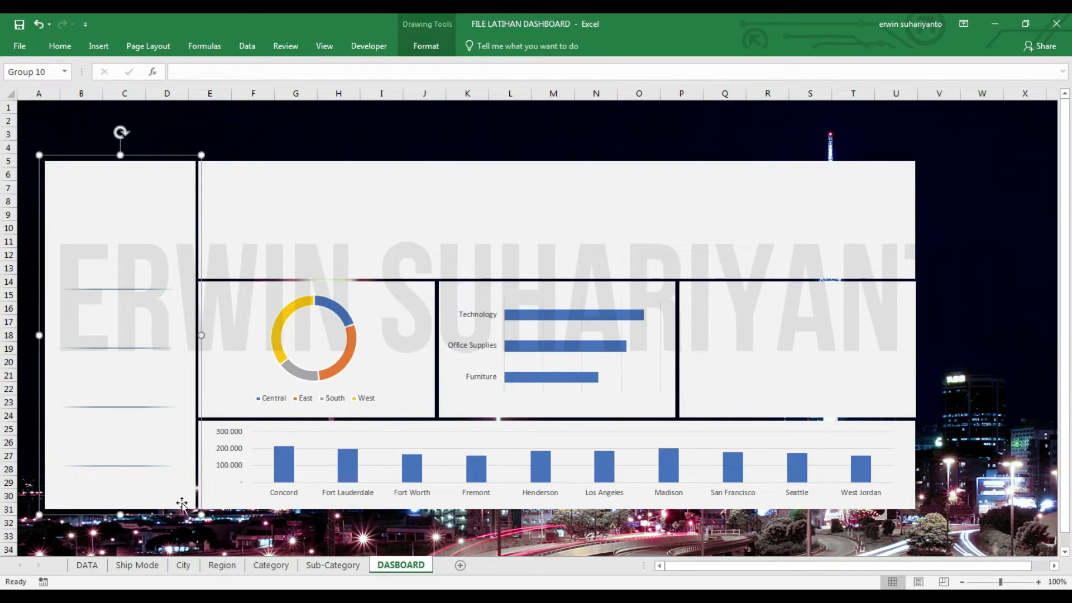
pyautogui.moveTo(120, 514); pyautogui.dragTo(115, 536)
pyautogui.click(134, 466)
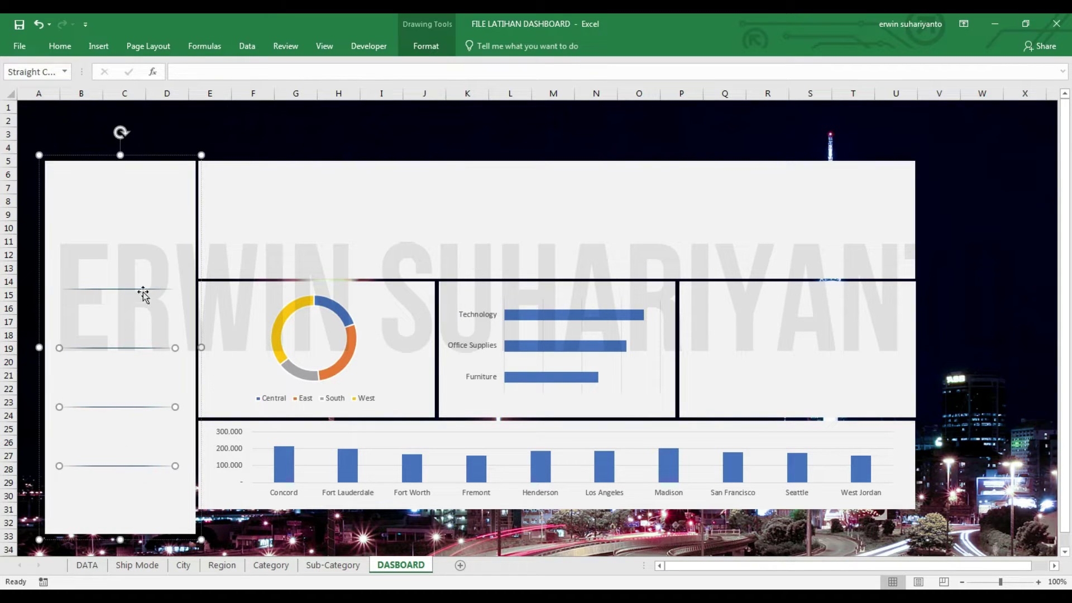
pyautogui.press('Down')
pyautogui.press('Down')
pyautogui.press('Down')
pyautogui.press('Down')
pyautogui.press('Down')
pyautogui.press('Down')
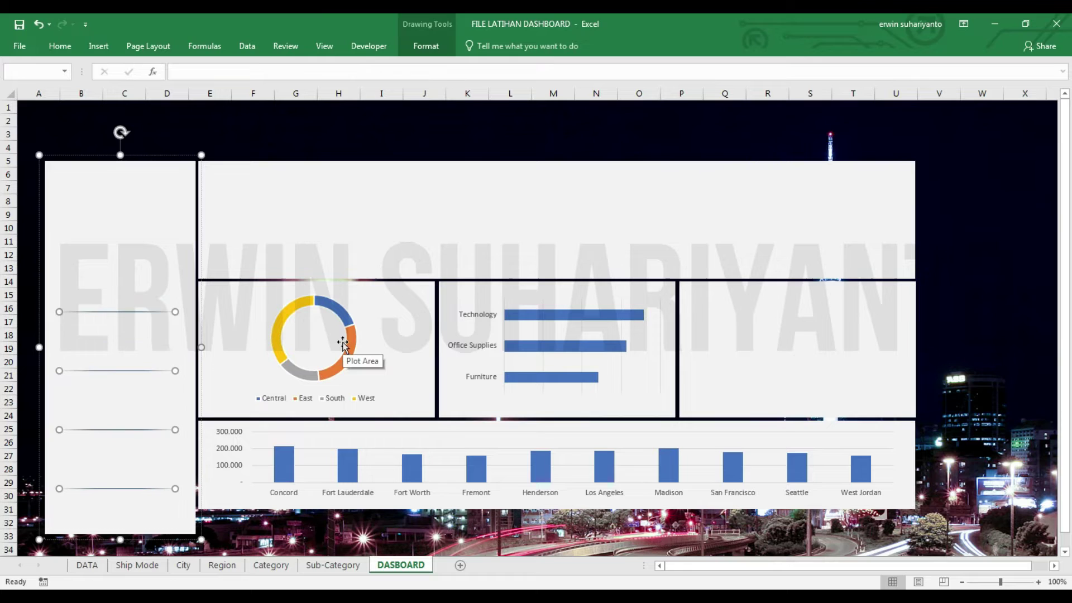
# Extend the city chart's rectangle downward and enlarge the city chart to fill it.
pyautogui.click(370, 530)
pyautogui.moveTo(557, 529); pyautogui.dragTo(555, 521)
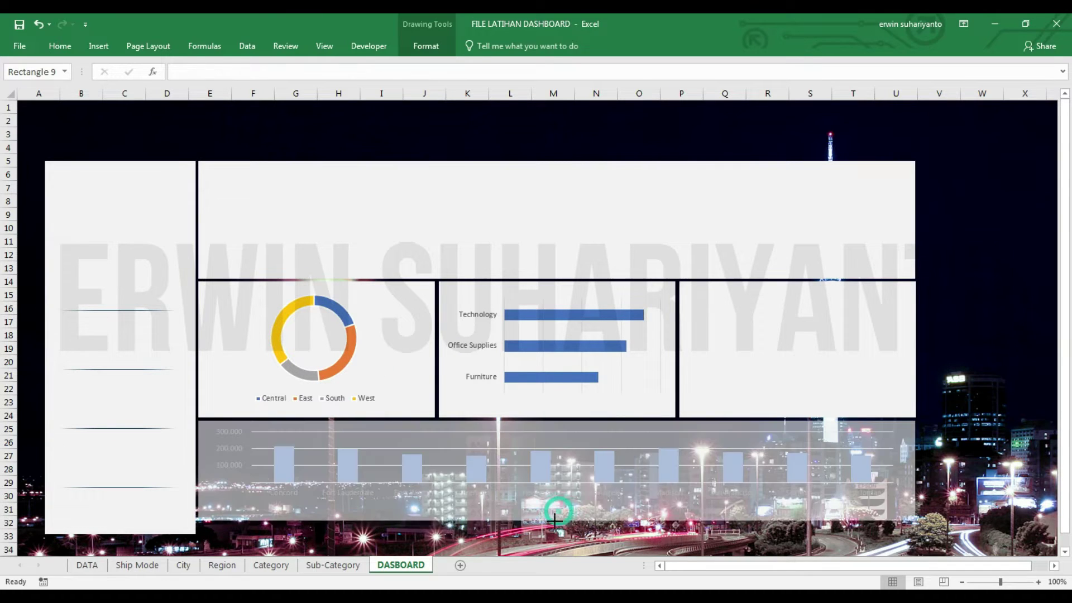
pyautogui.click(553, 508)
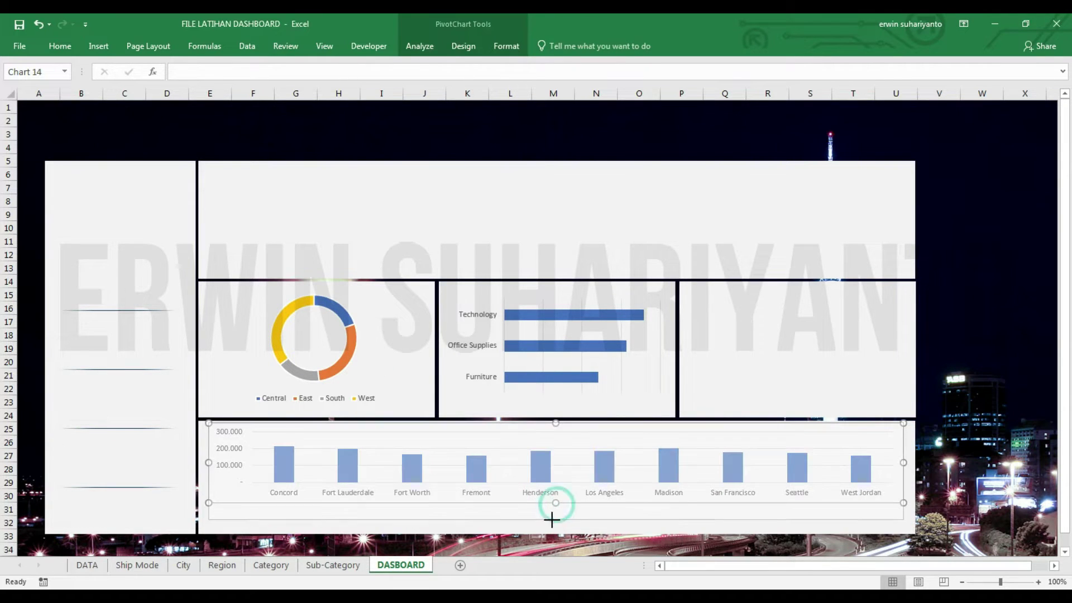
pyautogui.moveTo(551, 519); pyautogui.dragTo(552, 530)
pyautogui.click(944, 520)
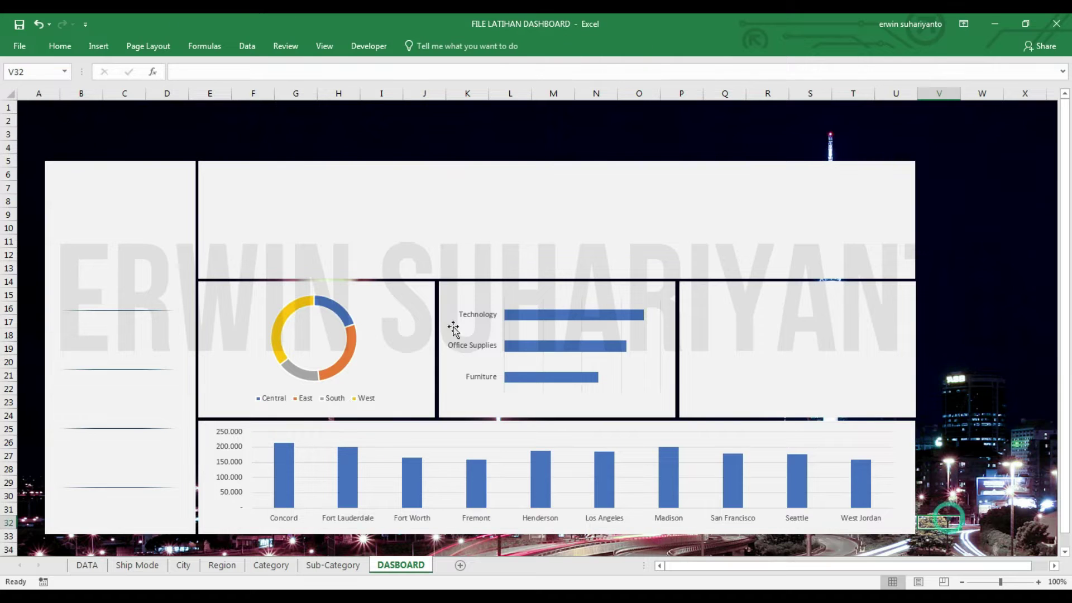
pyautogui.click(326, 565)
pyautogui.rightClick(323, 309)
pyautogui.click(356, 277)
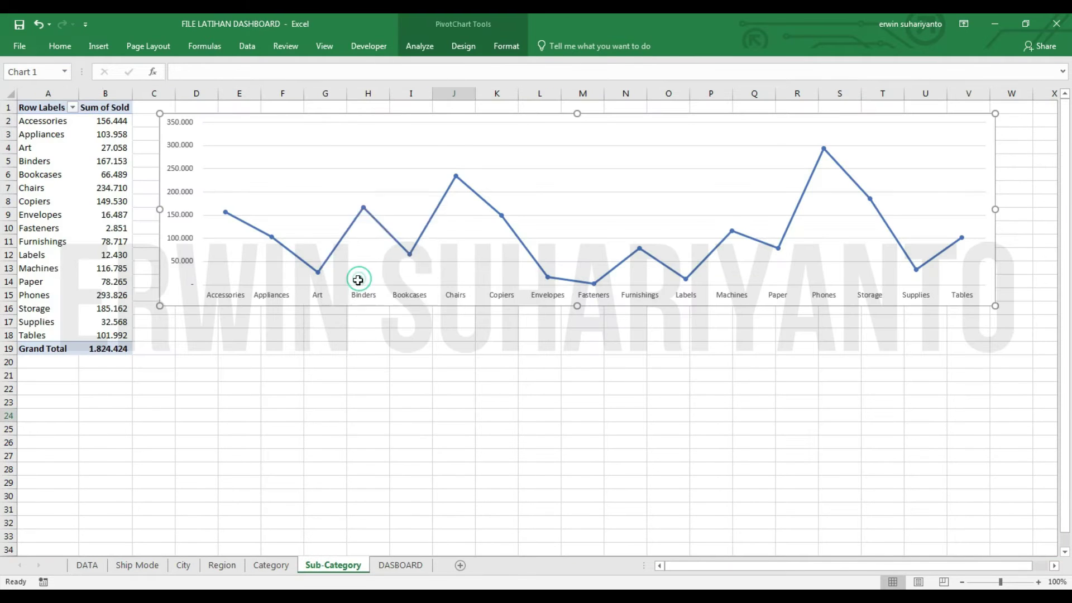
pyautogui.click(396, 565)
pyautogui.rightClick(268, 134)
pyautogui.click(293, 198)
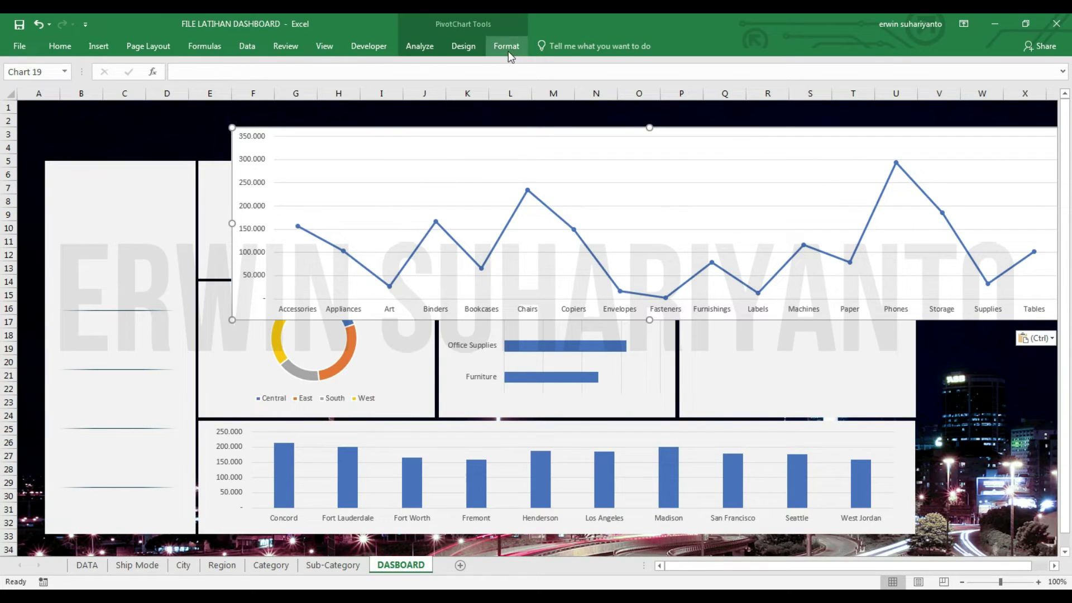
pyautogui.click(506, 46)
pyautogui.click(506, 66)
pyautogui.click(515, 227)
pyautogui.click(511, 81)
pyautogui.click(508, 242)
pyautogui.click(623, 124)
pyautogui.moveTo(510, 128); pyautogui.dragTo(386, 136)
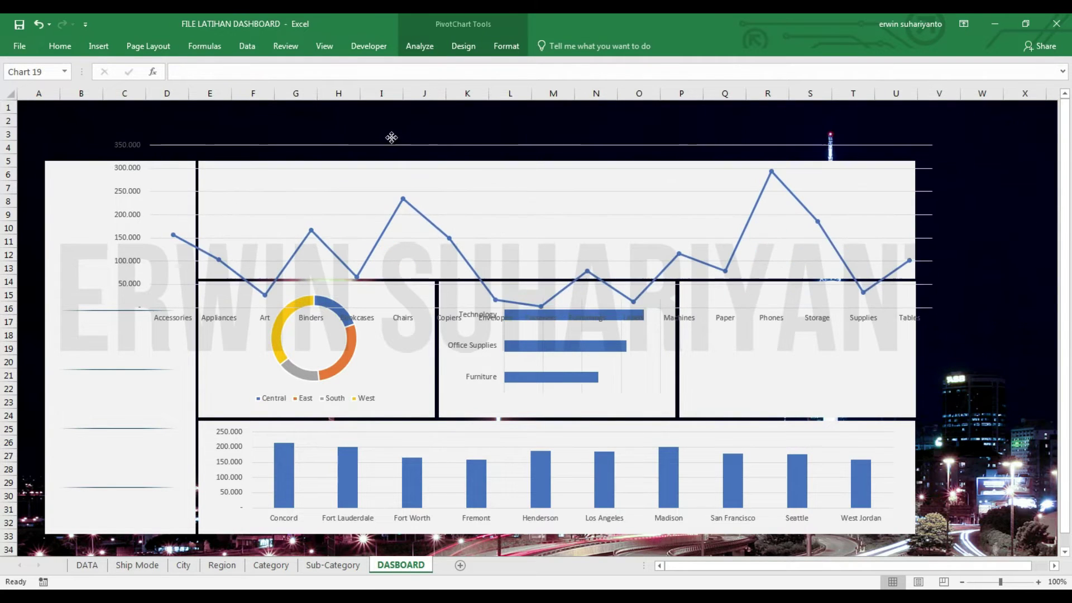
pyautogui.moveTo(937, 324); pyautogui.dragTo(825, 252)
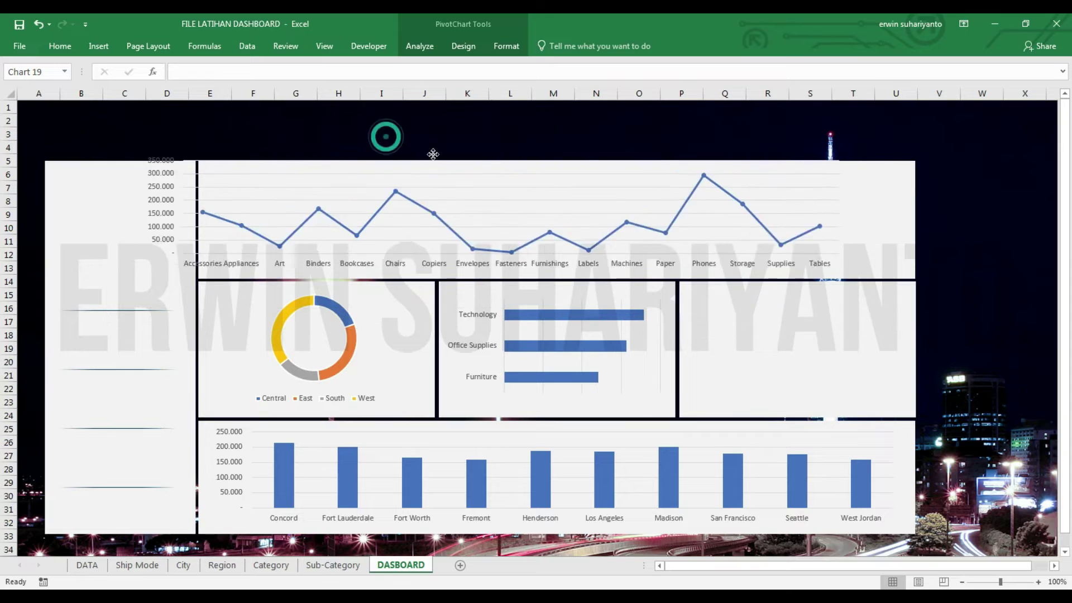
pyautogui.moveTo(388, 135); pyautogui.dragTo(479, 160)
pyautogui.moveTo(556, 279); pyautogui.dragTo(555, 274)
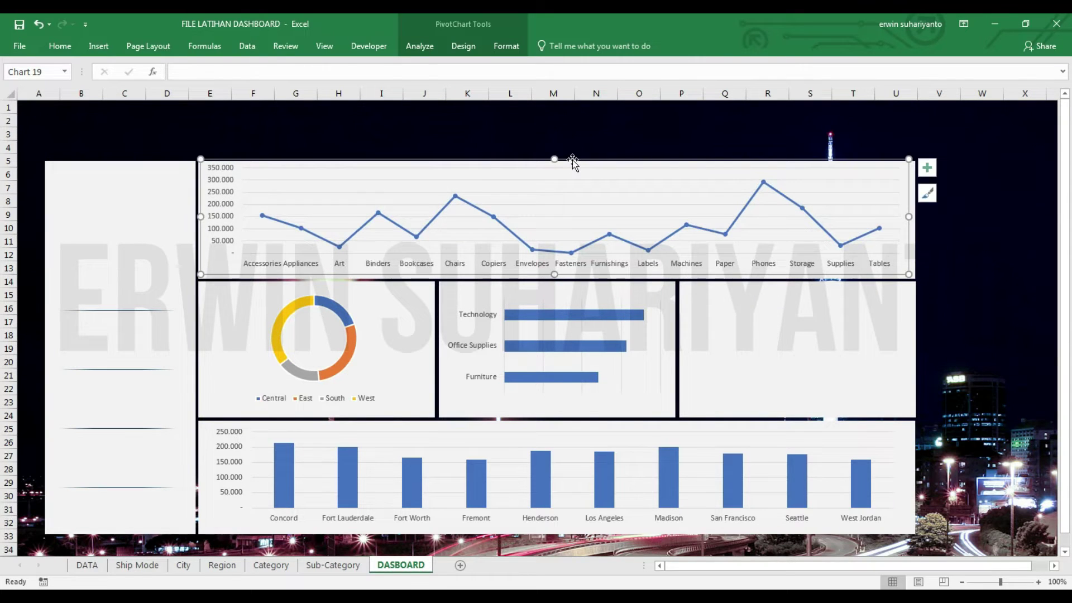
pyautogui.moveTo(572, 160); pyautogui.dragTo(570, 168)
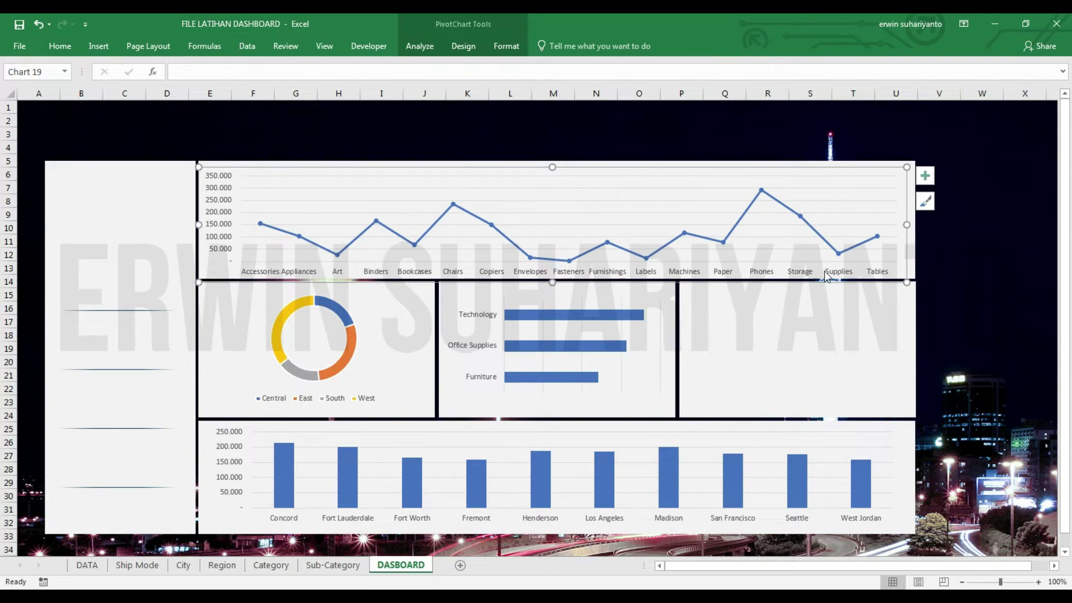
pyautogui.moveTo(550, 271); pyautogui.dragTo(550, 267)
pyautogui.click(552, 165)
pyautogui.moveTo(552, 164); pyautogui.dragTo(555, 169)
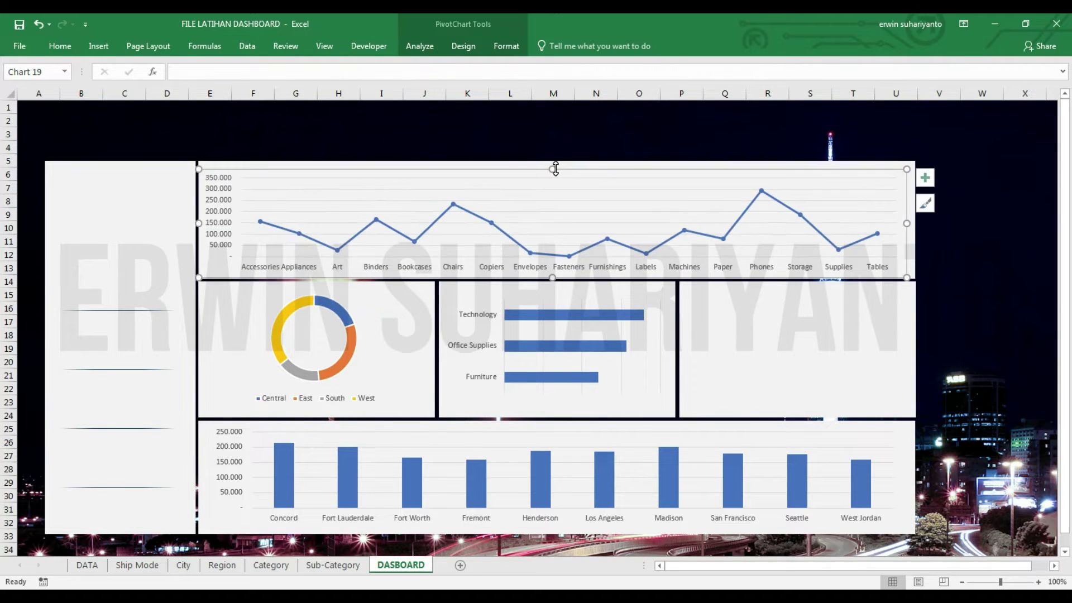
pyautogui.moveTo(909, 224); pyautogui.dragTo(910, 223)
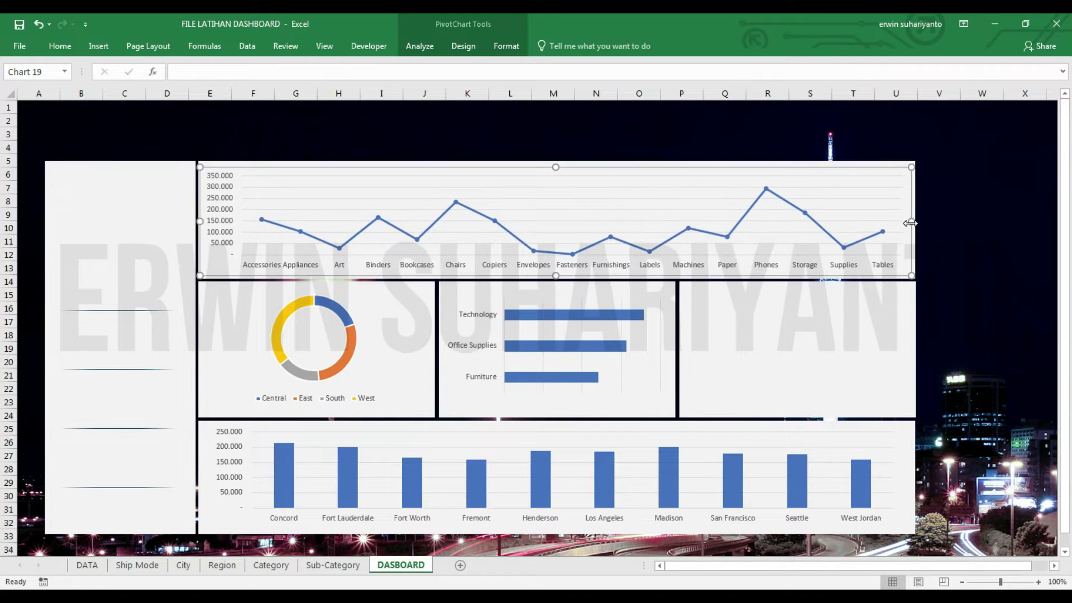
pyautogui.click(941, 308)
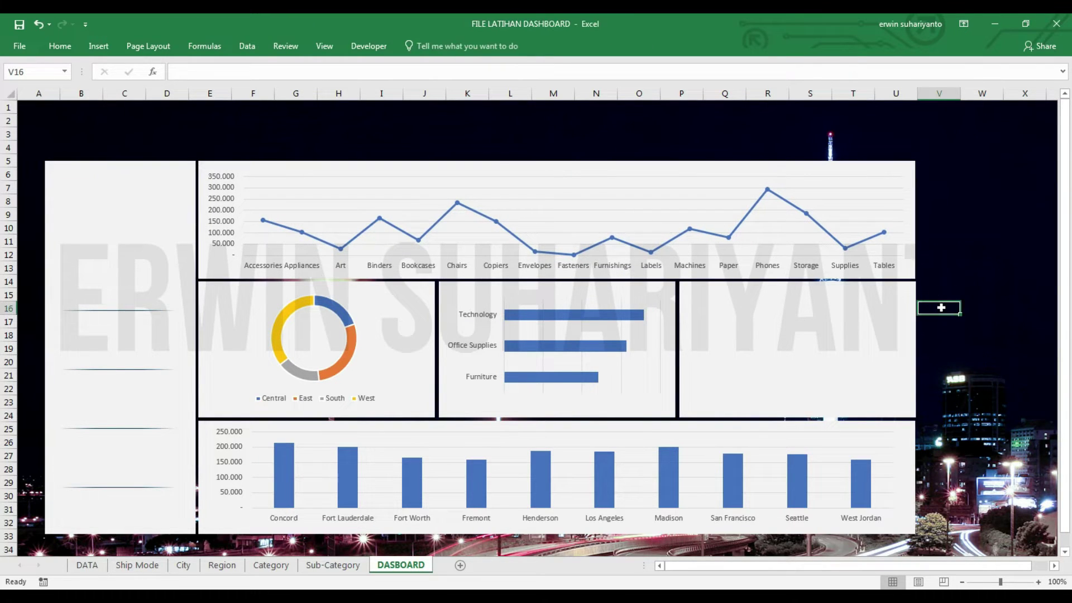
pyautogui.click(943, 387)
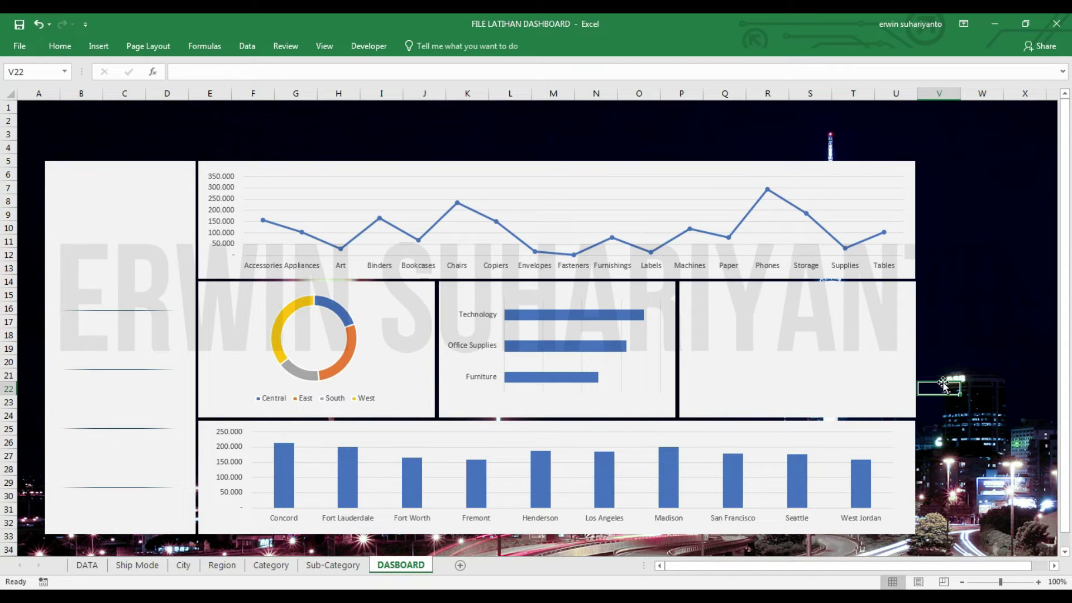
pyautogui.click(379, 199)
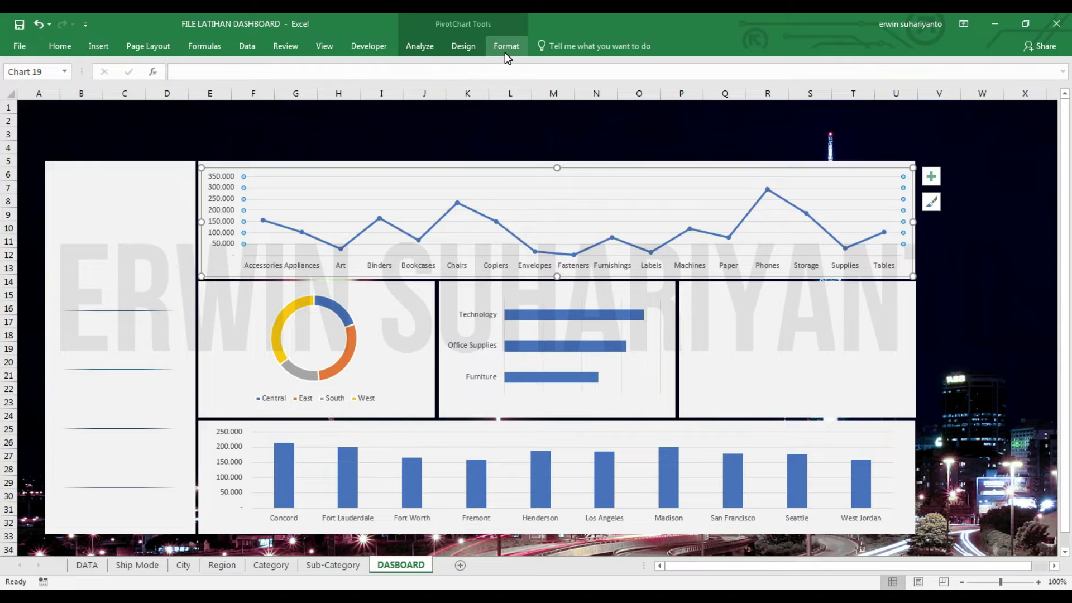
# Insert a Month slicer for the line chart, move it to the right edge and stretch it taller.
pyautogui.click(419, 46)
pyautogui.click(272, 78)
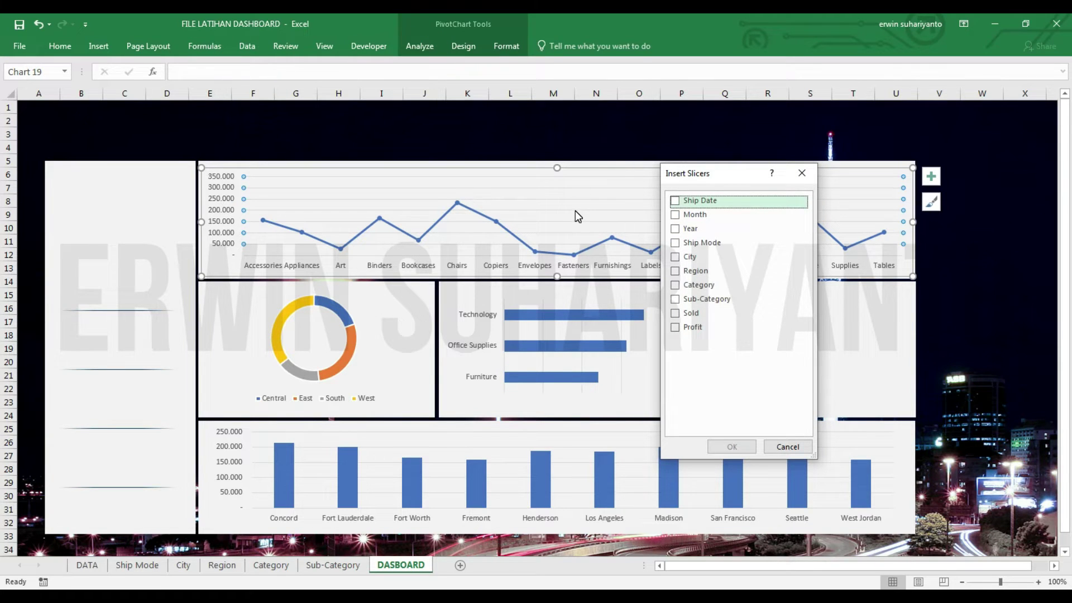
pyautogui.click(675, 214)
pyautogui.click(732, 446)
pyautogui.moveTo(611, 307); pyautogui.dragTo(1048, 225)
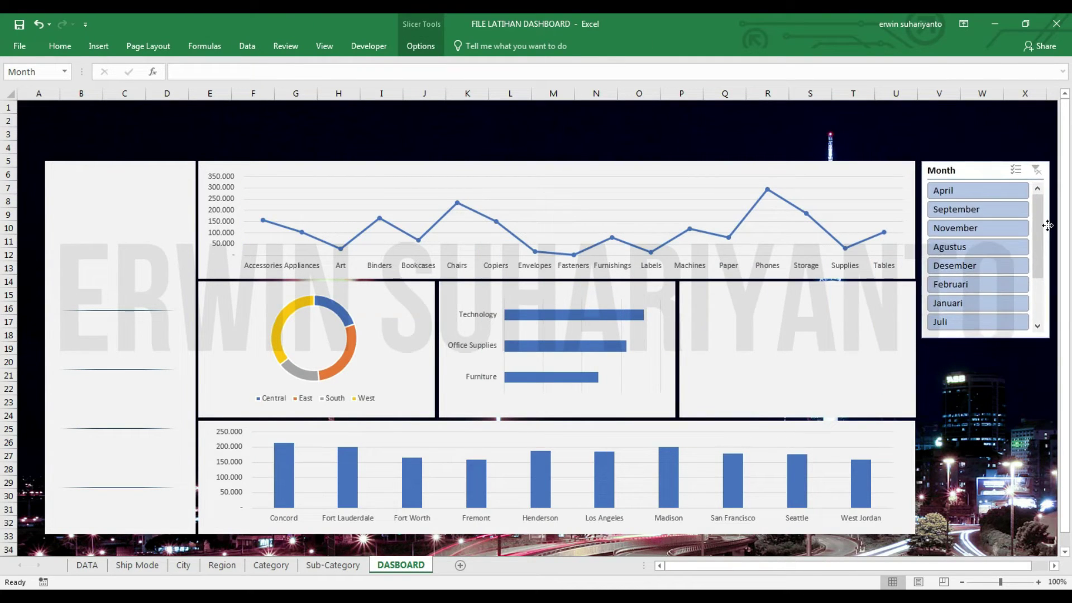
pyautogui.moveTo(985, 336)
pyautogui.mouseDown()
pyautogui.moveTo(982, 401)
pyautogui.moveTo(987, 338)
pyautogui.mouseUp()
pyautogui.click(983, 375)
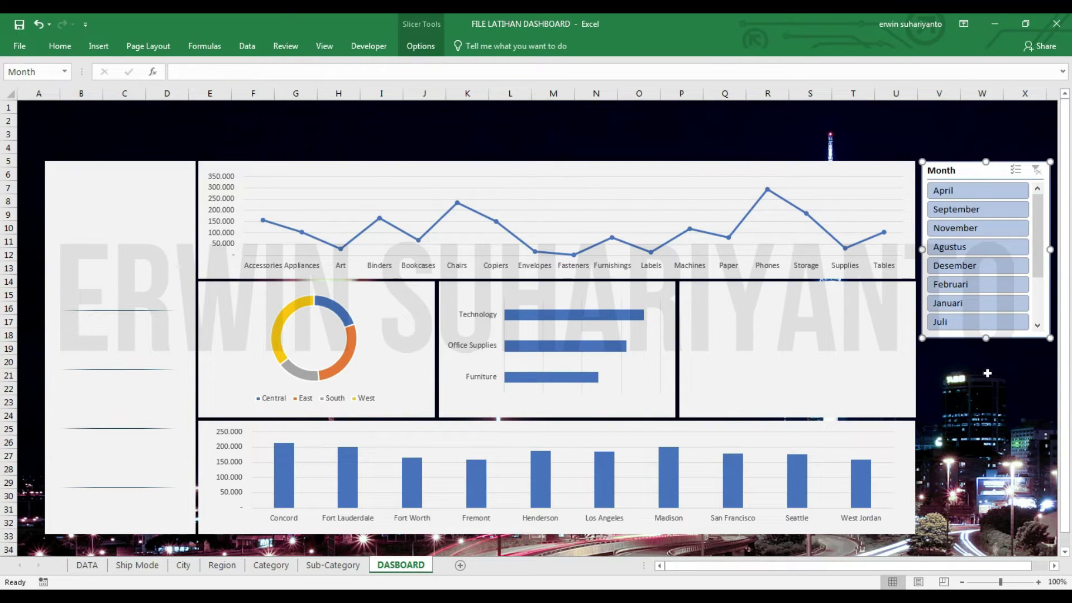
# Insert a Ship Date timeline and narrow it to fit directly below the Month slicer.
pyautogui.click(255, 162)
pyautogui.click(419, 45)
pyautogui.click(299, 84)
pyautogui.click(689, 251)
pyautogui.click(732, 397)
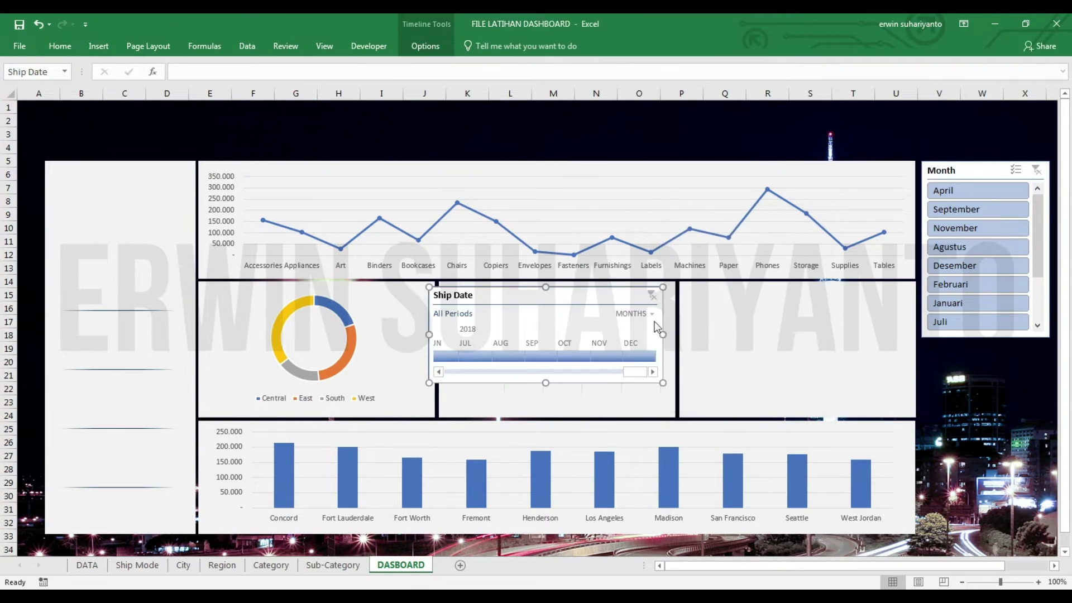
pyautogui.moveTo(494, 333); pyautogui.dragTo(723, 370)
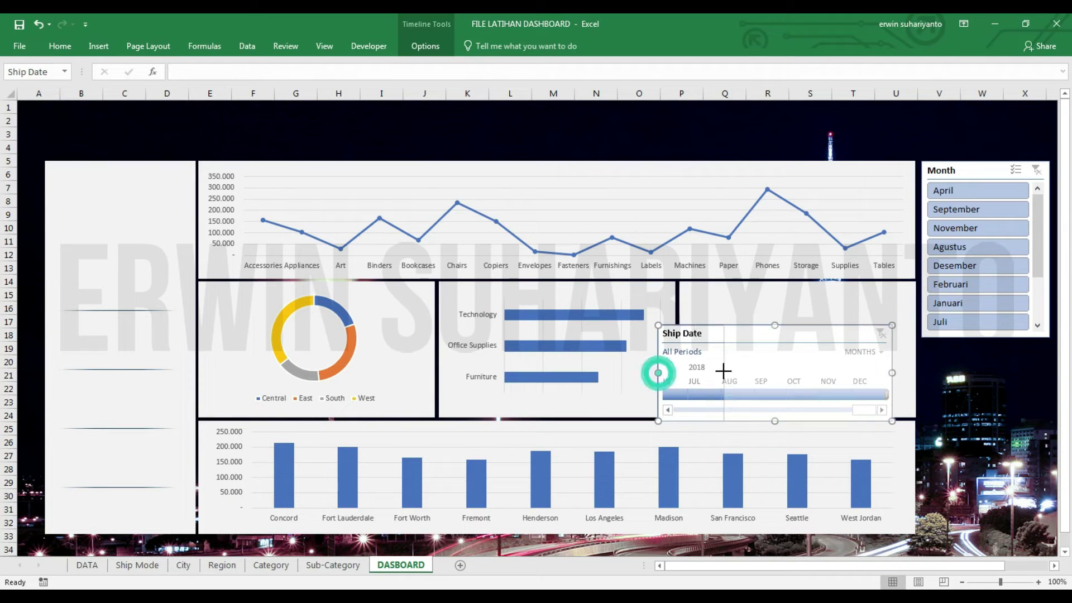
pyautogui.moveTo(658, 372); pyautogui.dragTo(754, 372)
pyautogui.moveTo(761, 331); pyautogui.dragTo(923, 348)
pyautogui.moveTo(911, 389); pyautogui.dragTo(921, 389)
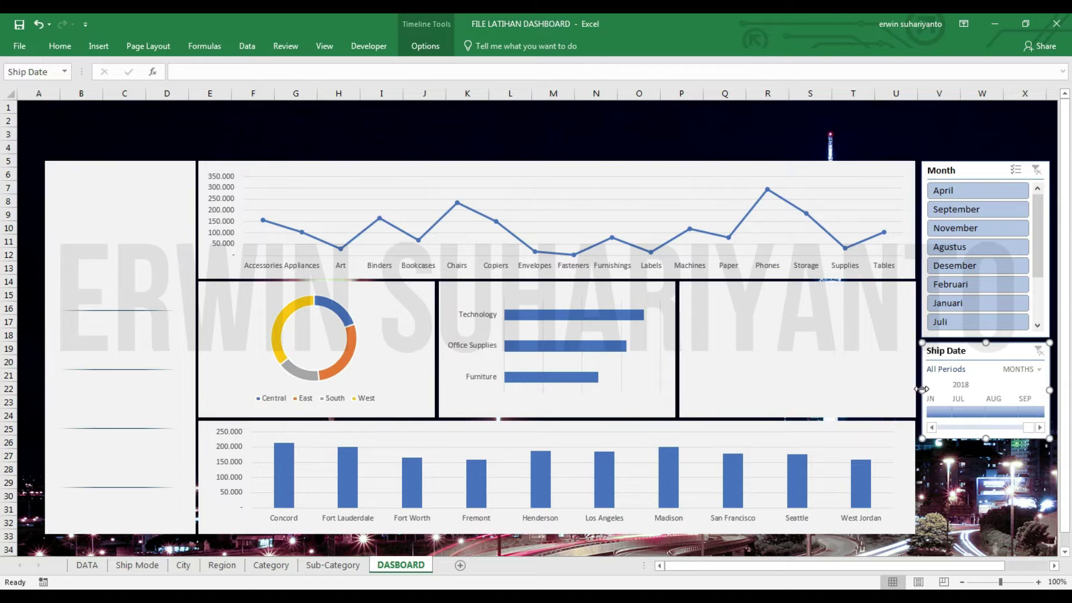
pyautogui.click(961, 481)
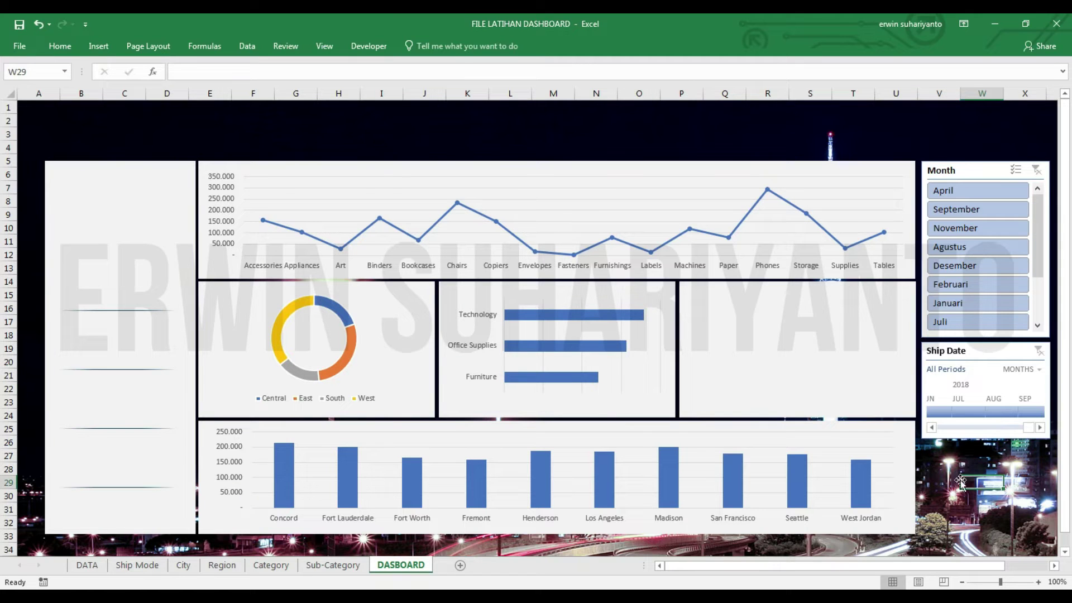
pyautogui.click(527, 205)
# Insert a Year slicer (2014–2017), shorten it and place it just below the Ship Date timeline.
pyautogui.click(419, 45)
pyautogui.click(272, 84)
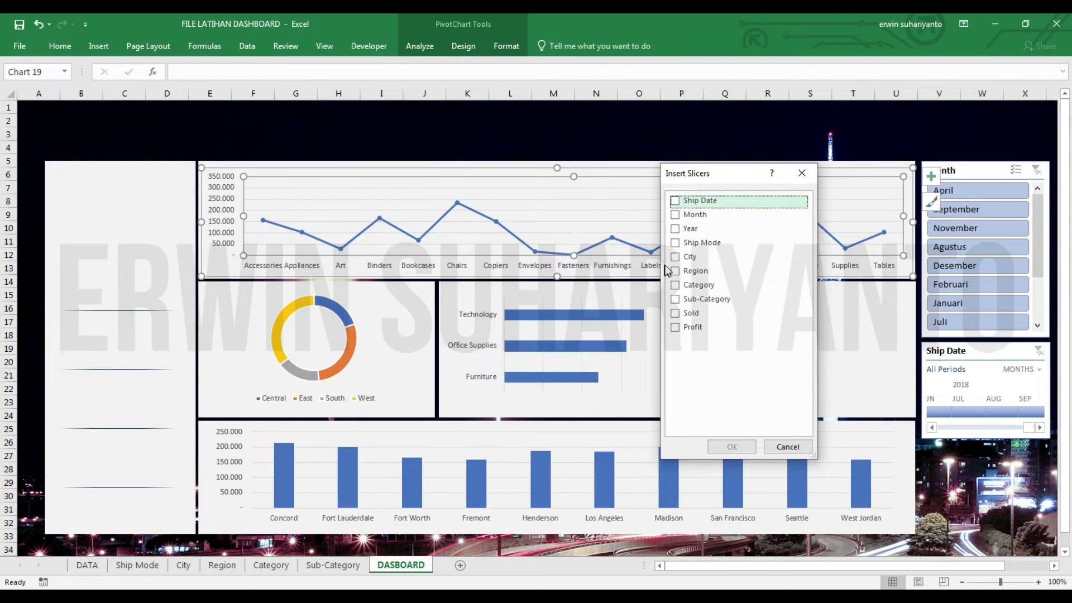
pyautogui.click(731, 447)
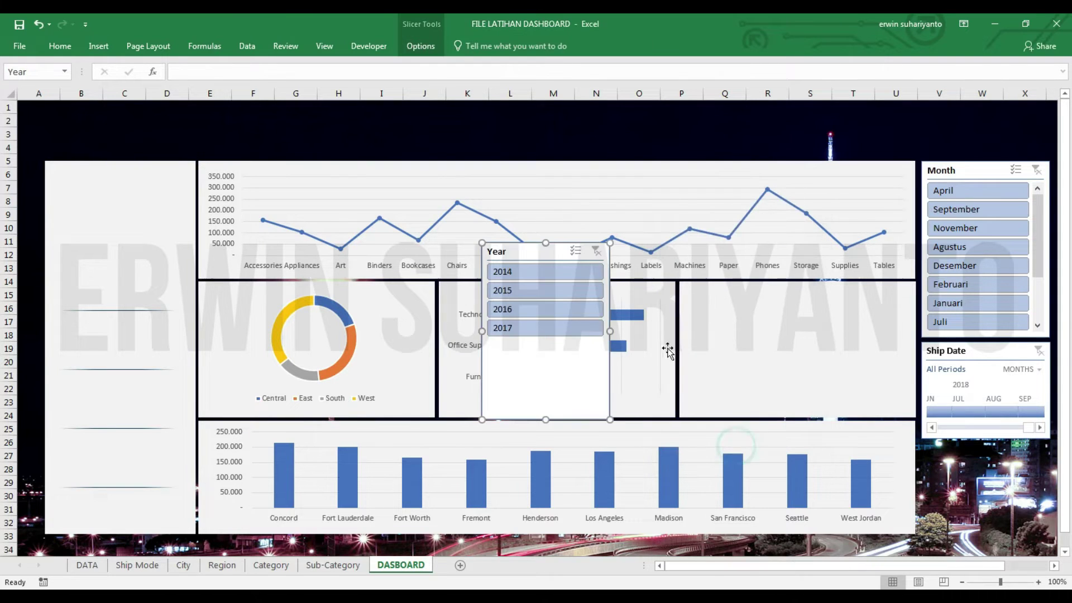
pyautogui.moveTo(549, 419); pyautogui.dragTo(546, 345)
pyautogui.moveTo(521, 250); pyautogui.dragTo(962, 449)
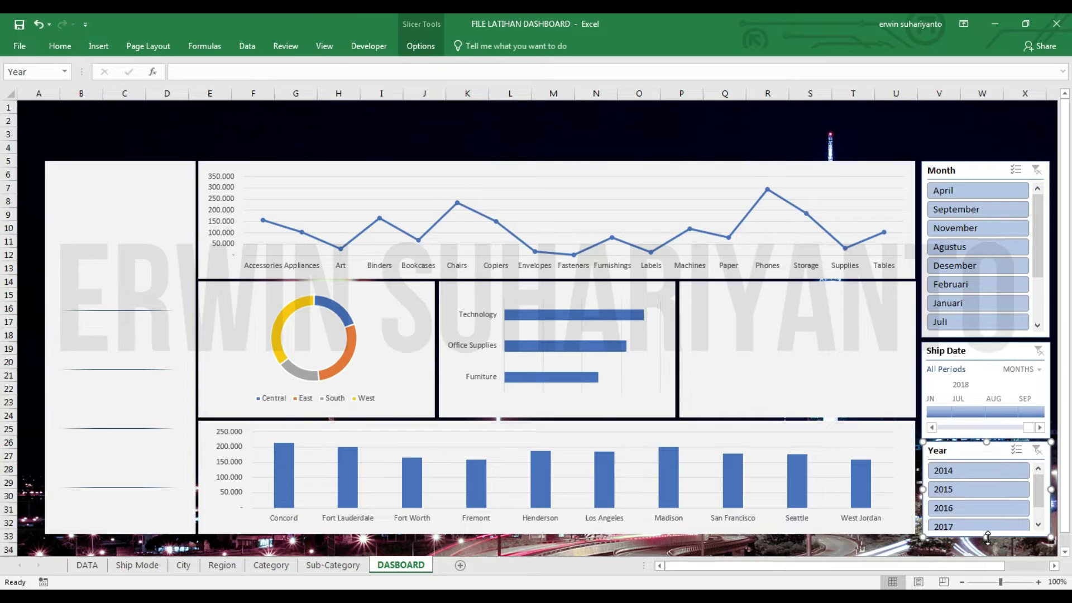
pyautogui.click(1005, 434)
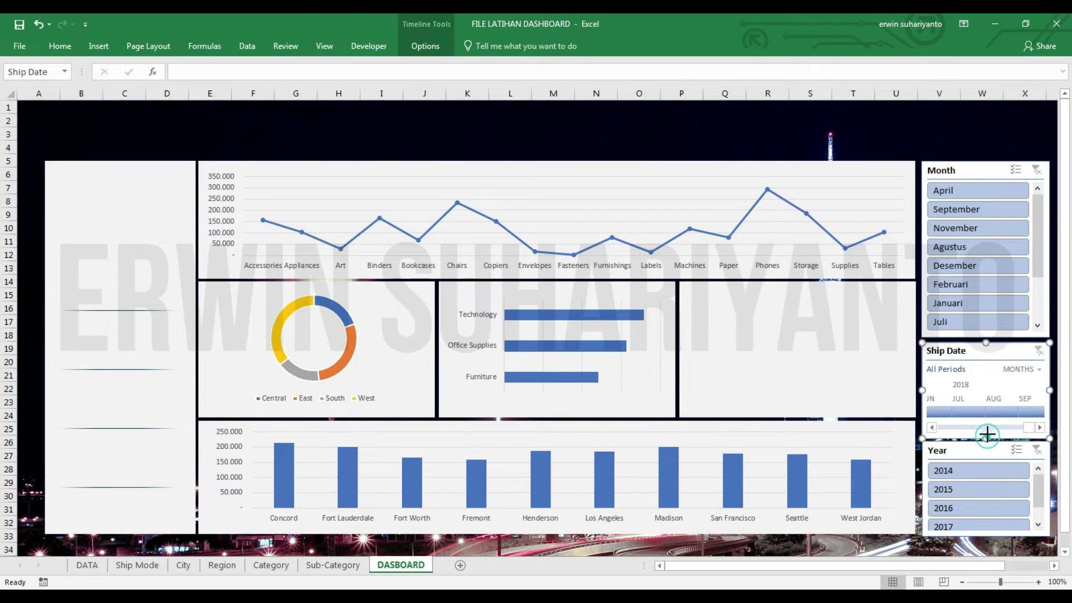
pyautogui.moveTo(972, 446); pyautogui.dragTo(973, 440)
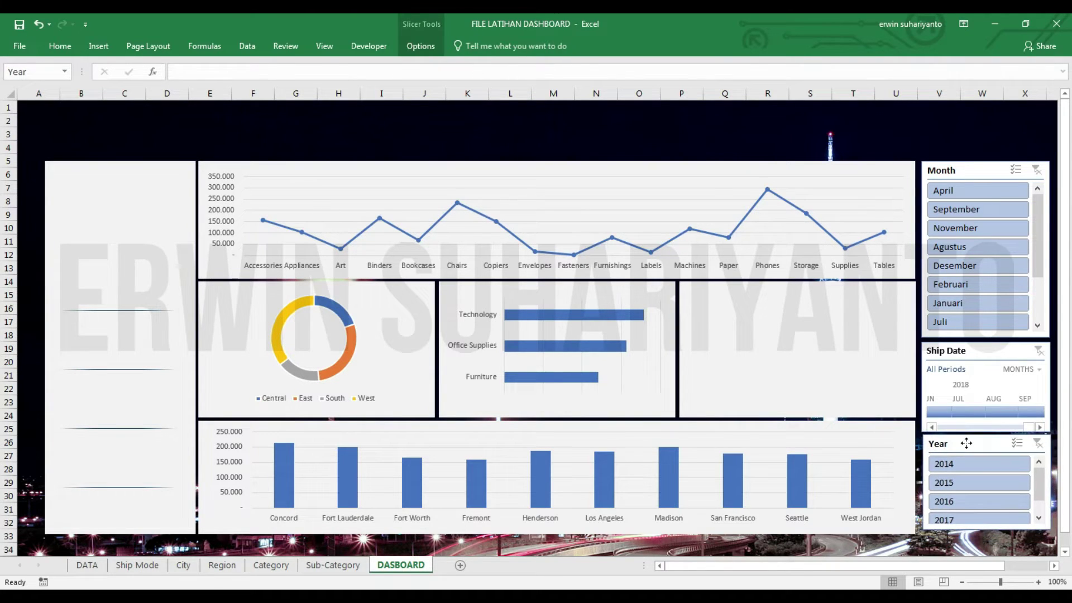
pyautogui.click(962, 550)
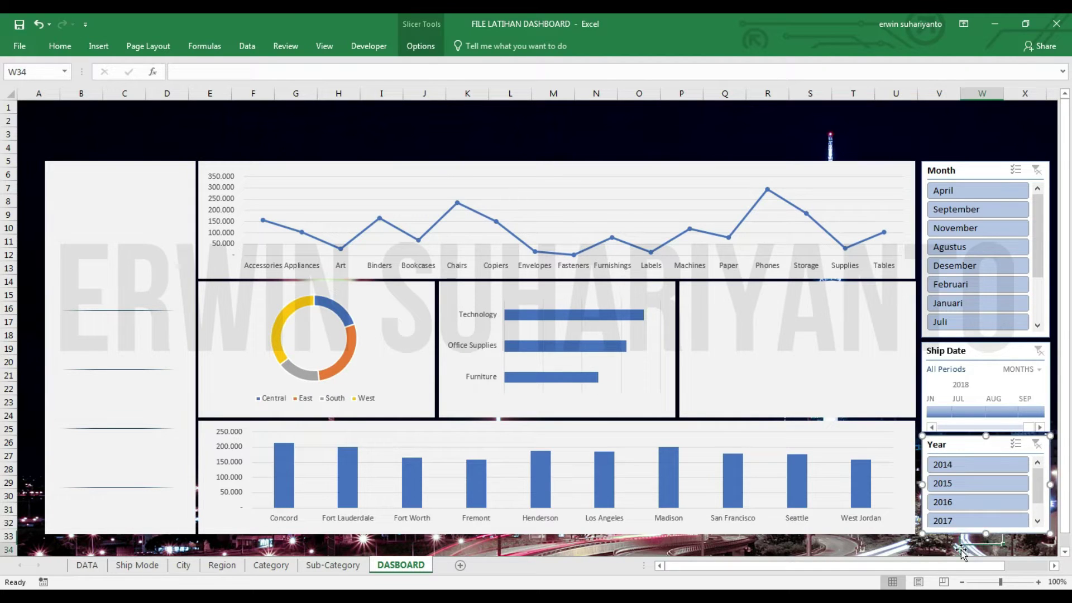
pyautogui.click(137, 565)
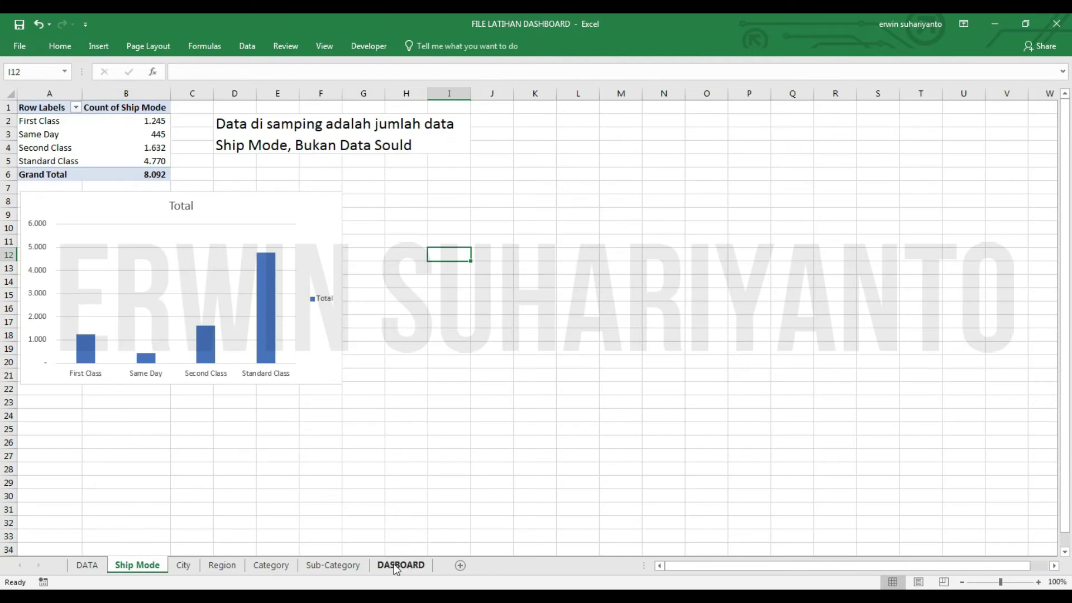
# Review the data sheets, then ungroup the dashboard's grouped panel shapes.
pyautogui.click(400, 565)
pyautogui.click(540, 545)
pyautogui.click(333, 565)
pyautogui.click(271, 565)
pyautogui.click(221, 565)
pyautogui.click(183, 565)
pyautogui.click(137, 565)
pyautogui.click(401, 565)
pyautogui.click(744, 338)
pyautogui.rightClick(745, 339)
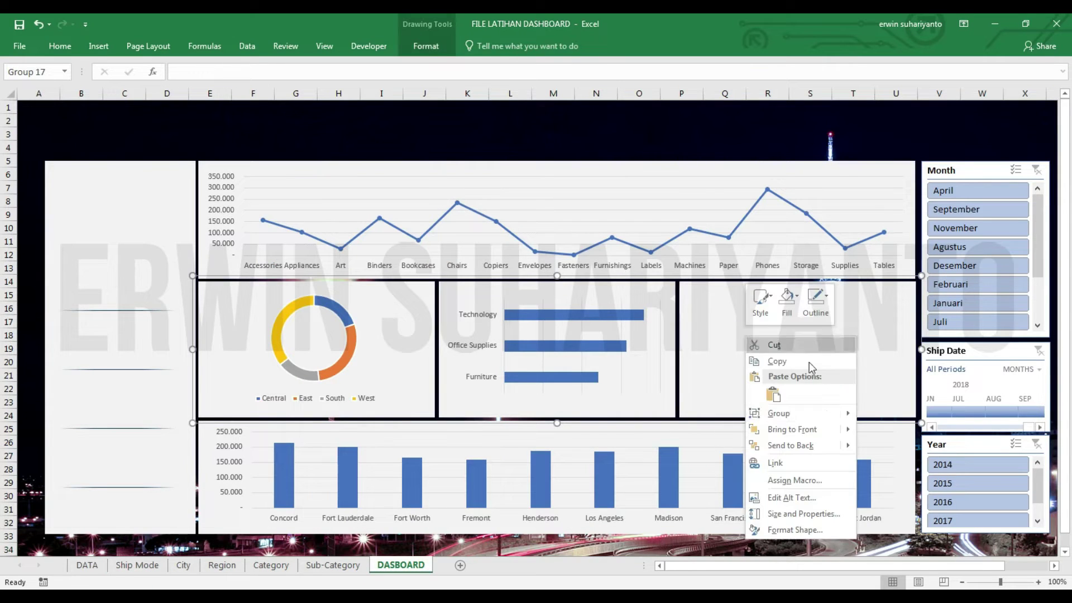
pyautogui.click(882, 447)
pyautogui.press('Escape')
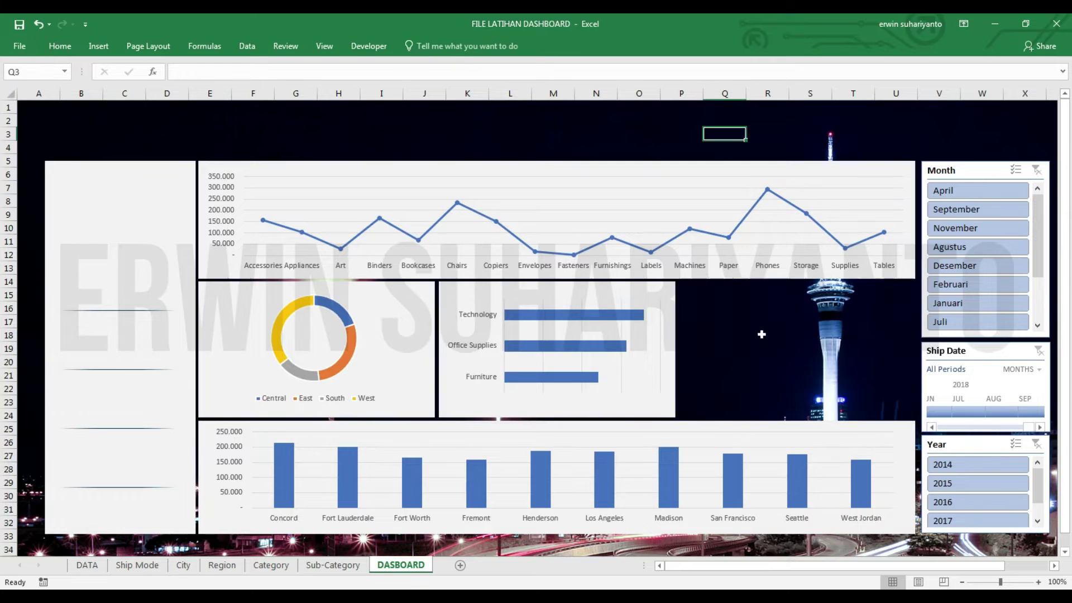
# Stretch the right panel's white rectangle and the category bar chart across both middle and right panels.
pyautogui.moveTo(771, 336); pyautogui.dragTo(526, 337)
pyautogui.moveTo(809, 352); pyautogui.dragTo(904, 353)
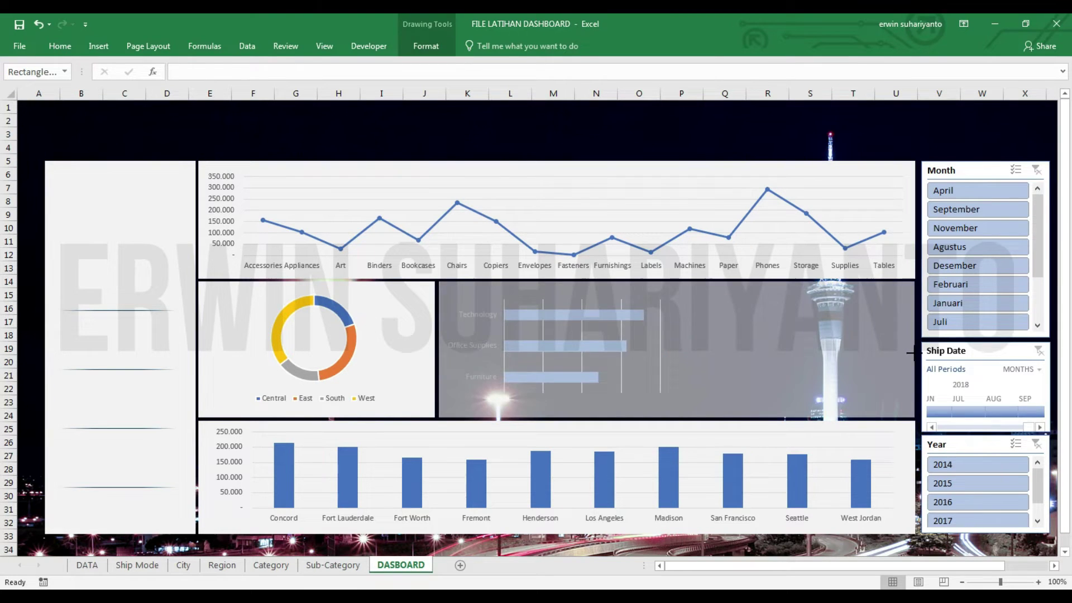
pyautogui.click(658, 341)
pyautogui.moveTo(670, 345); pyautogui.dragTo(898, 346)
pyautogui.click(512, 144)
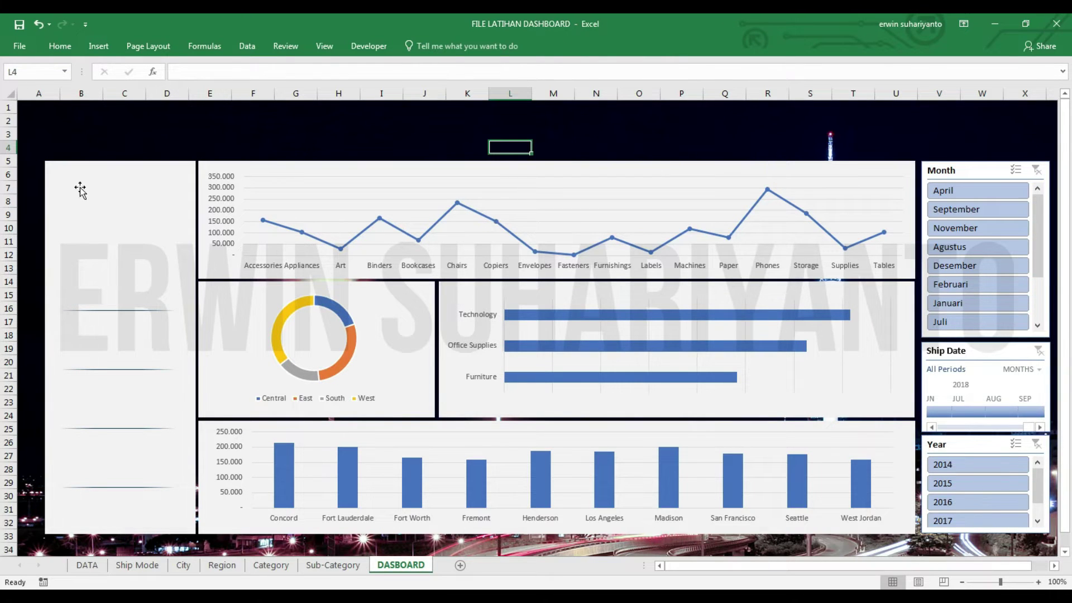
pyautogui.click(98, 45)
# Draw a rectangle in the top-left panel; linking it directly to Ship Mode B2 fails.
pyautogui.click(211, 95)
pyautogui.click(248, 131)
pyautogui.moveTo(63, 188); pyautogui.dragTo(128, 254)
pyautogui.click(179, 72)
pyautogui.write('=')
pyautogui.click(134, 566)
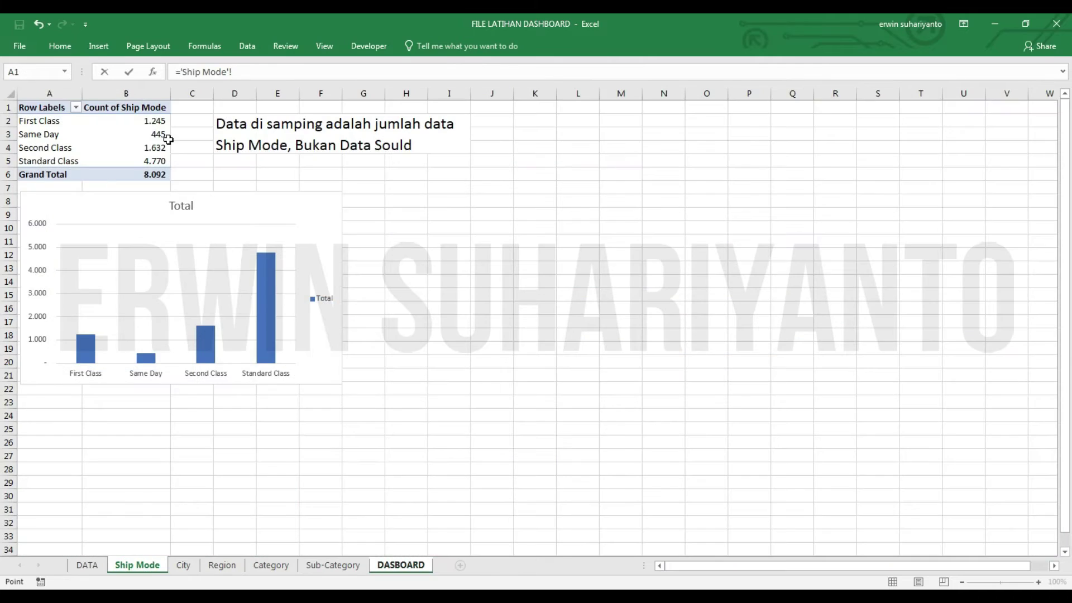
pyautogui.click(151, 126)
pyautogui.press('Return')
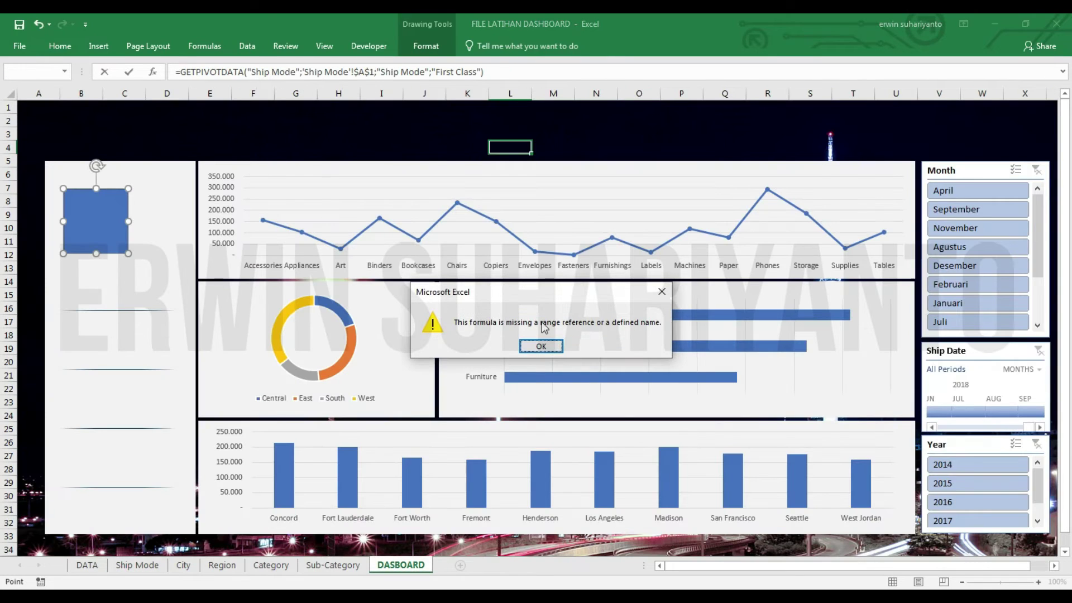
pyautogui.click(553, 348)
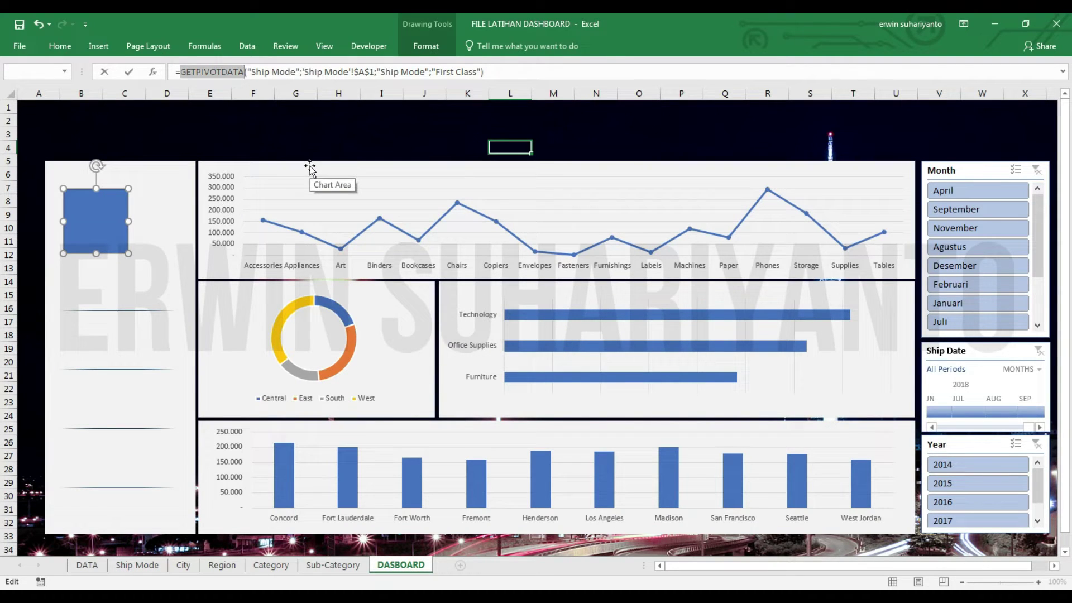
pyautogui.press('Escape')
pyautogui.click(156, 227)
pyautogui.click(96, 223)
# In Ship Mode cell C2, enter =B2 to get the First Class GETPIVOTDATA value 1245.
pyautogui.click(137, 563)
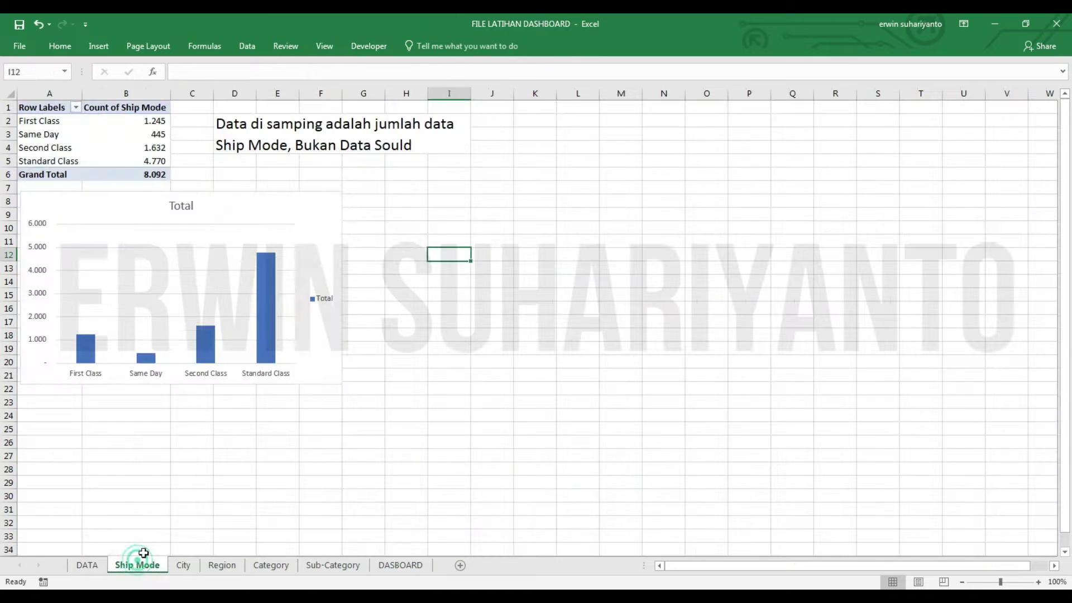
pyautogui.click(204, 128)
pyautogui.write('=')
pyautogui.click(158, 122)
pyautogui.press('Return')
pyautogui.click(189, 122)
pyautogui.moveTo(175, 121); pyautogui.dragTo(164, 121)
pyautogui.click(186, 123)
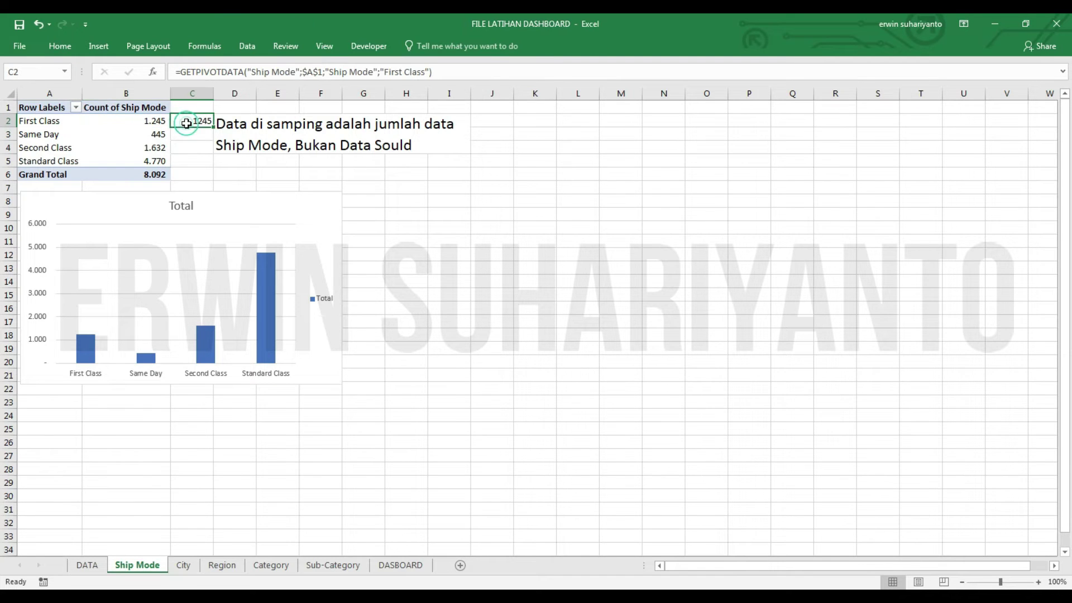
# Link the dashboard rectangle to ='Ship Mode'!C2 via the formula bar.
pyautogui.click(400, 565)
pyautogui.click(187, 72)
pyautogui.write('=')
pyautogui.click(136, 565)
pyautogui.click(189, 119)
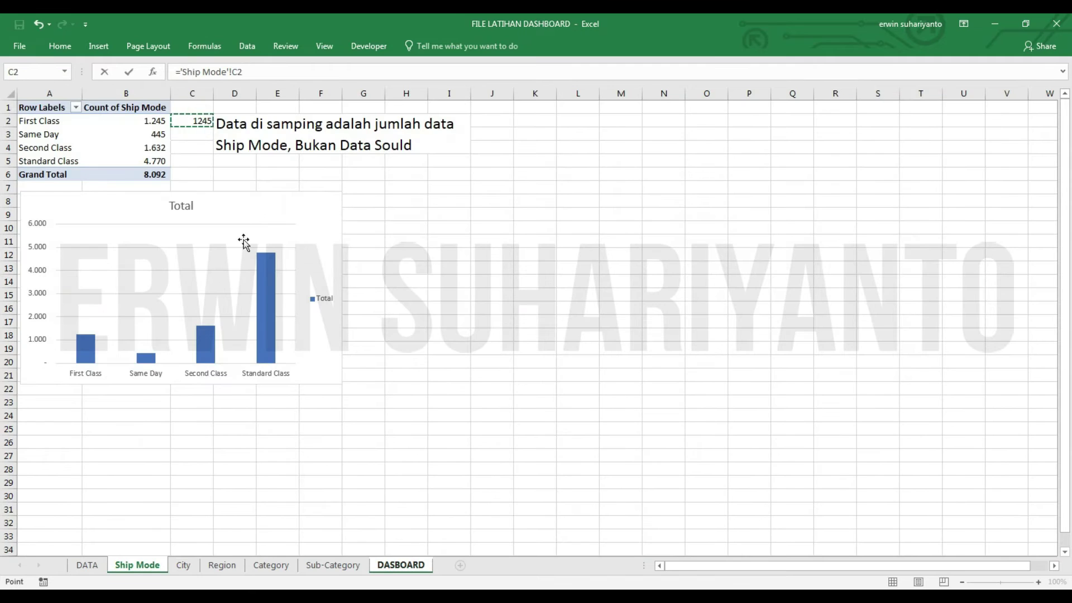
pyautogui.press('Return')
# Enlarge the 1245 text in the rectangle to font size 44.
pyautogui.click(59, 46)
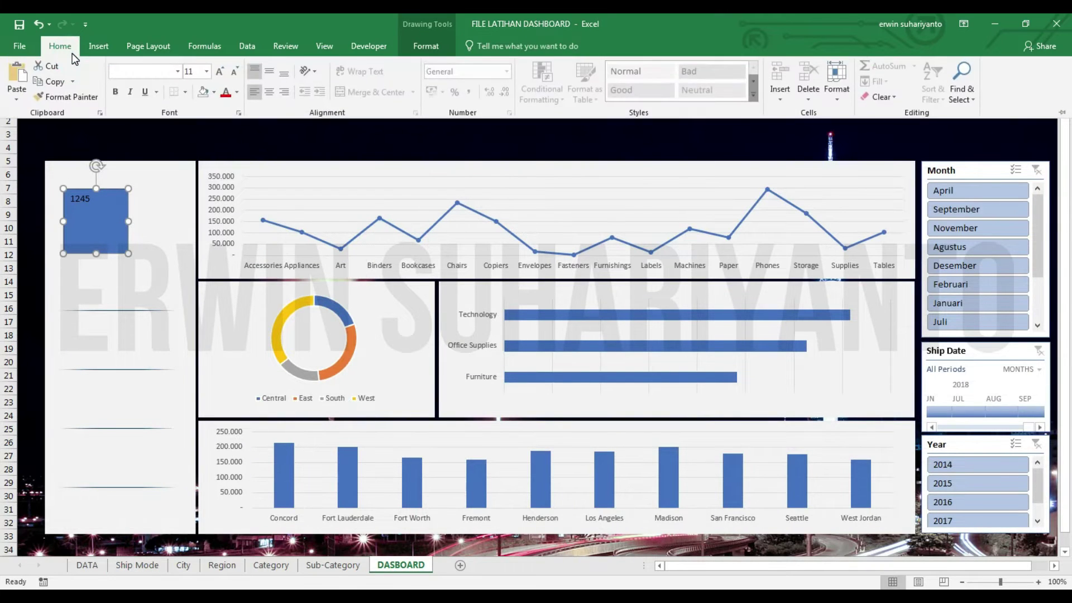
pyautogui.click(60, 46)
pyautogui.click(142, 72)
pyautogui.write('A')
pyautogui.click(108, 224)
pyautogui.click(59, 46)
pyautogui.click(142, 71)
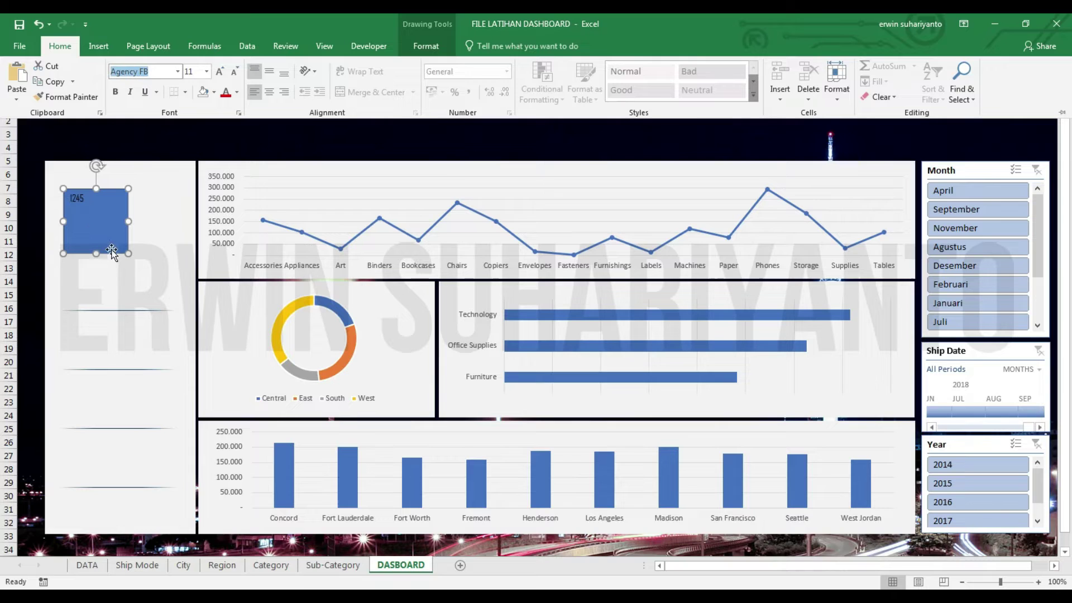
pyautogui.click(220, 72)
pyautogui.click(220, 72)
pyautogui.click(219, 71)
pyautogui.click(220, 72)
pyautogui.click(220, 71)
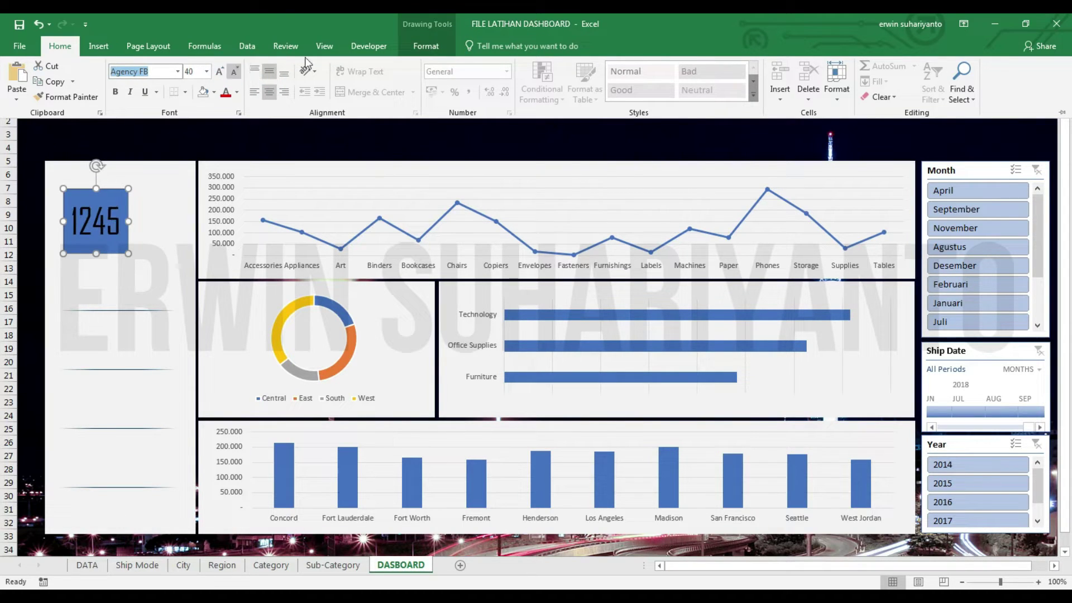
# Set the 1245 shape's fill to No Fill, removing the blue fill.
pyautogui.click(450, 48)
pyautogui.click(491, 81)
pyautogui.click(486, 244)
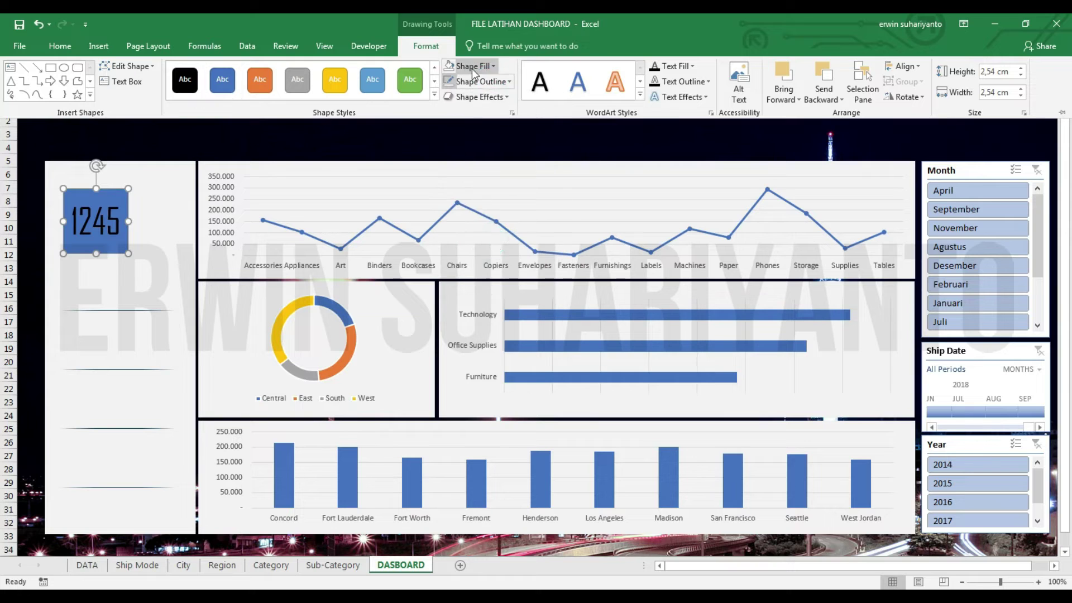
pyautogui.click(471, 66)
pyautogui.click(480, 229)
pyautogui.click(112, 190)
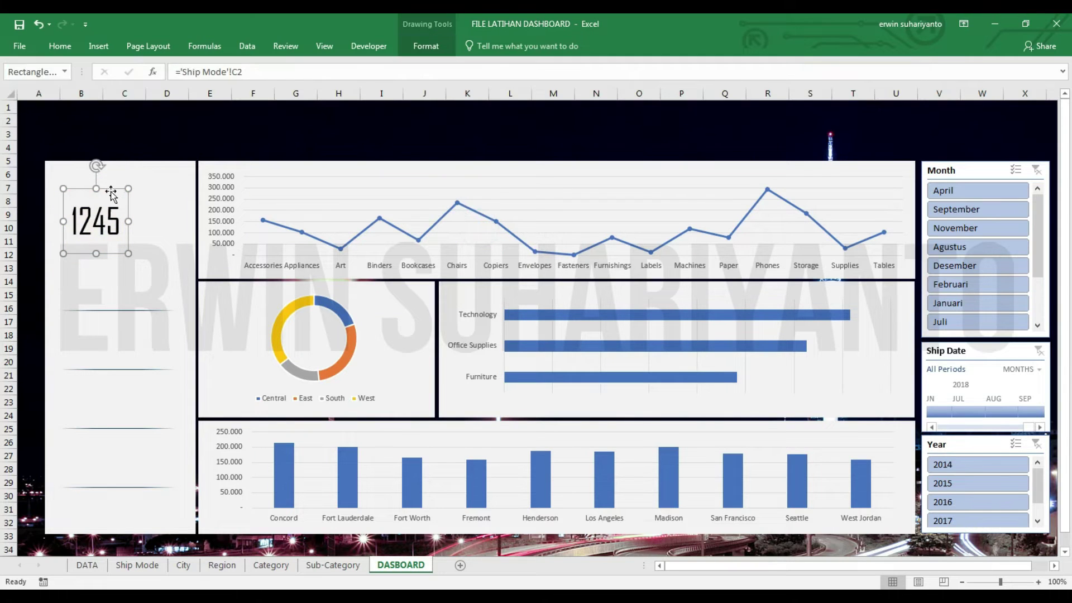
# Move the 1245 box down to rows 13–16, bold its text, and widen it.
pyautogui.moveTo(112, 194); pyautogui.dragTo(128, 259)
pyautogui.click(60, 46)
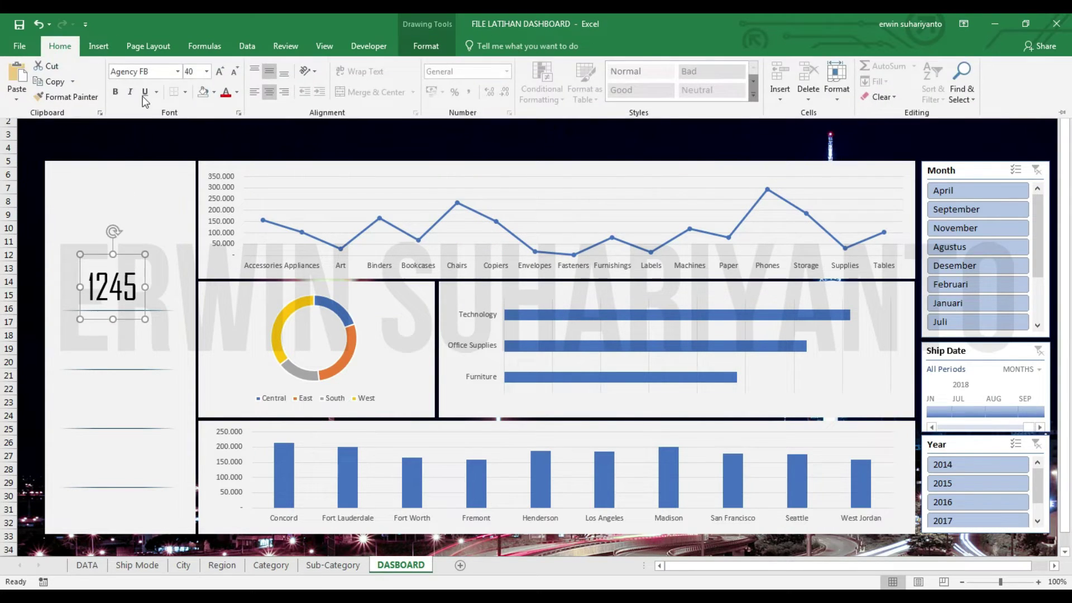
pyautogui.click(115, 92)
pyautogui.moveTo(146, 286)
pyautogui.mouseDown()
pyautogui.moveTo(159, 286)
pyautogui.moveTo(132, 245)
pyautogui.mouseUp()
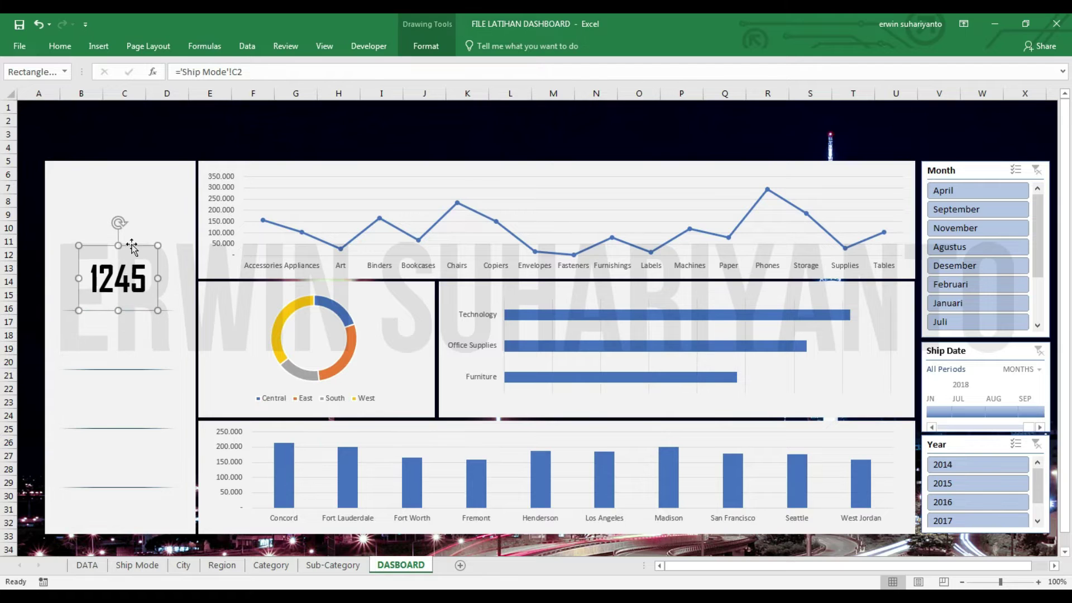
pyautogui.click(67, 46)
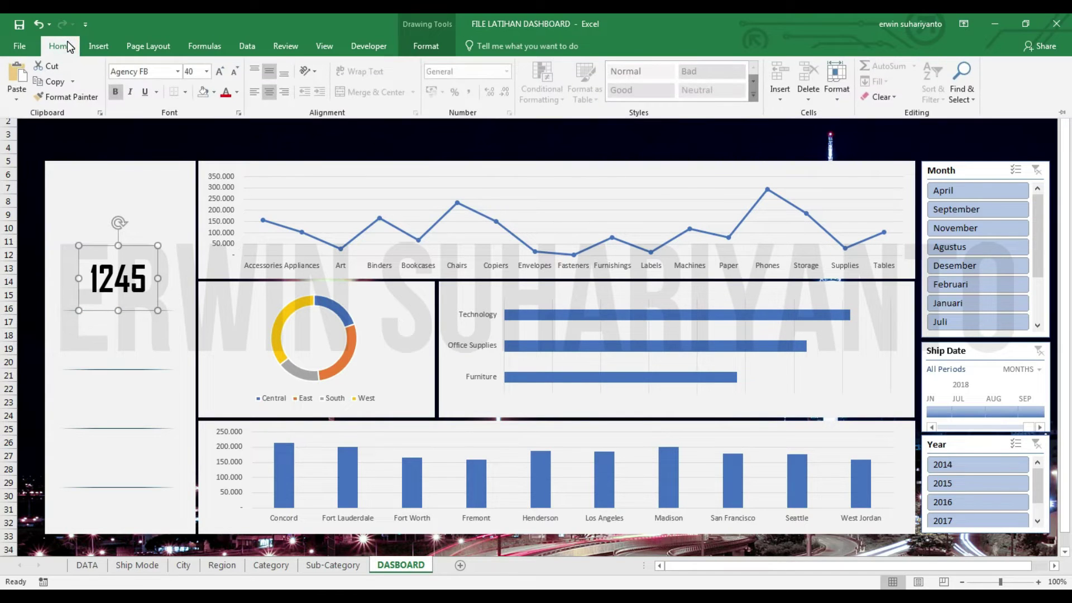
pyautogui.click(426, 46)
pyautogui.click(244, 142)
pyautogui.click(135, 252)
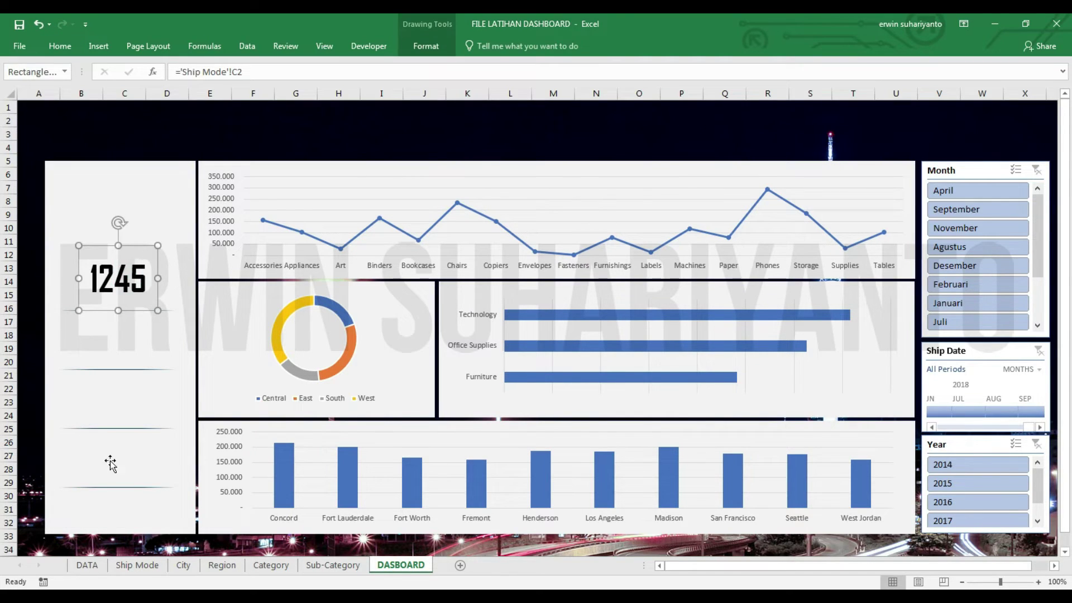
# Fill the Ship Mode C2 formula down to C5 and relink C3 to the Same Day count in B3.
pyautogui.click(133, 566)
pyautogui.moveTo(214, 127); pyautogui.dragTo(212, 162)
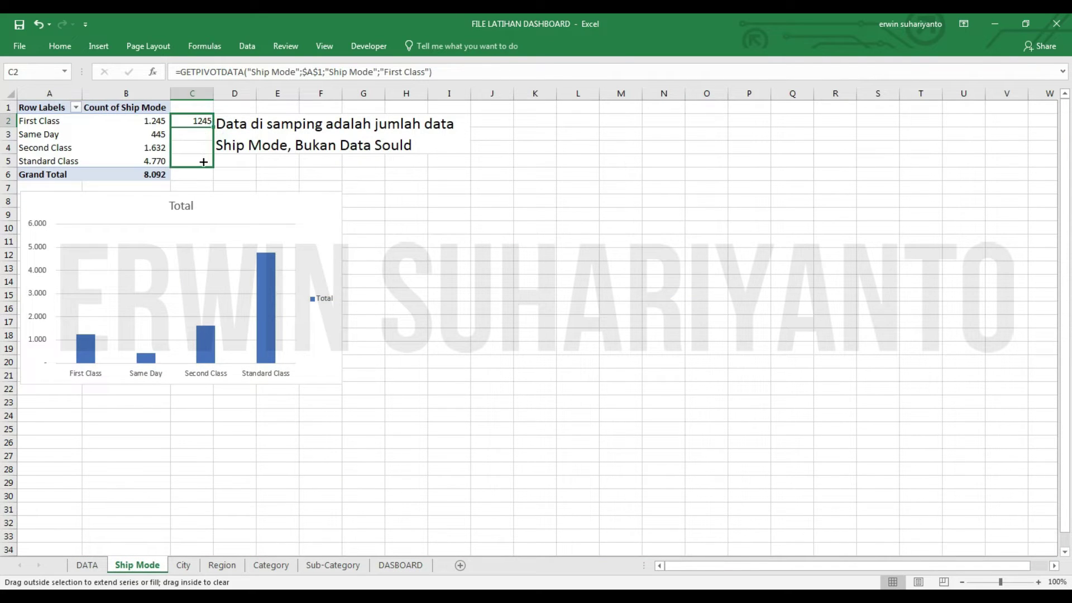
pyautogui.click(200, 132)
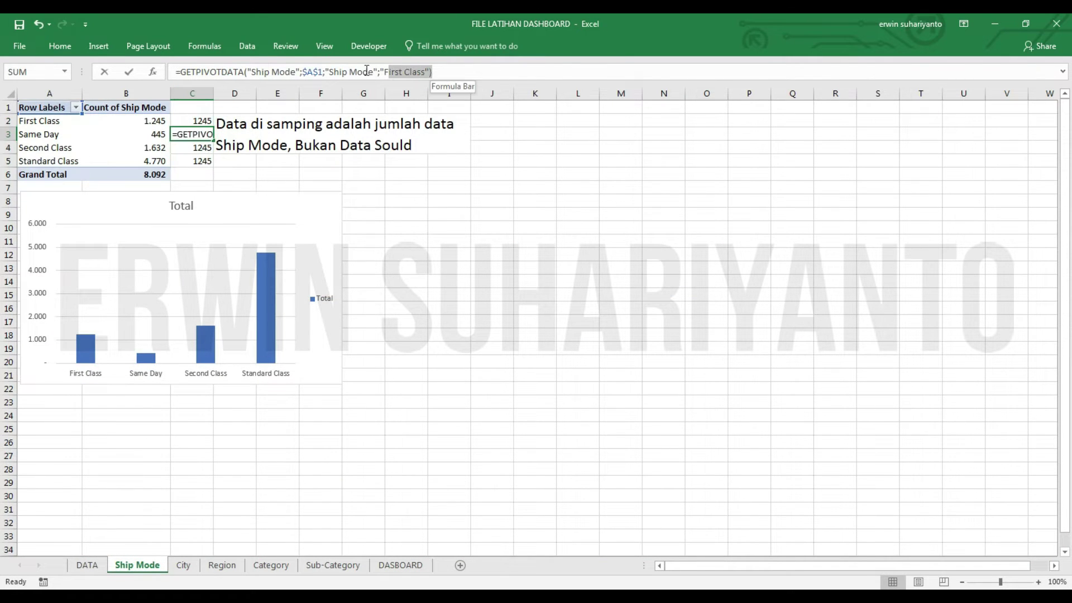
pyautogui.moveTo(436, 72); pyautogui.dragTo(174, 72)
pyautogui.write('=')
pyautogui.click(153, 132)
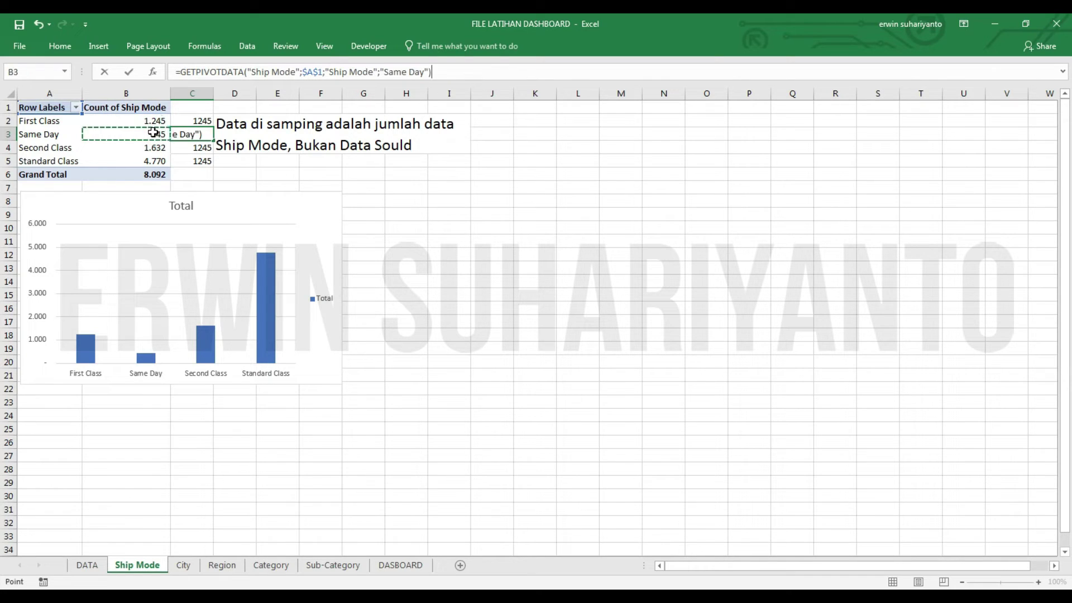
pyautogui.press('Return')
# Link C4 and C5 to the Second Class and Standard Class counts in B4 and B5.
pyautogui.write('=')
pyautogui.click(154, 147)
pyautogui.press('Return')
pyautogui.write('=')
pyautogui.click(165, 161)
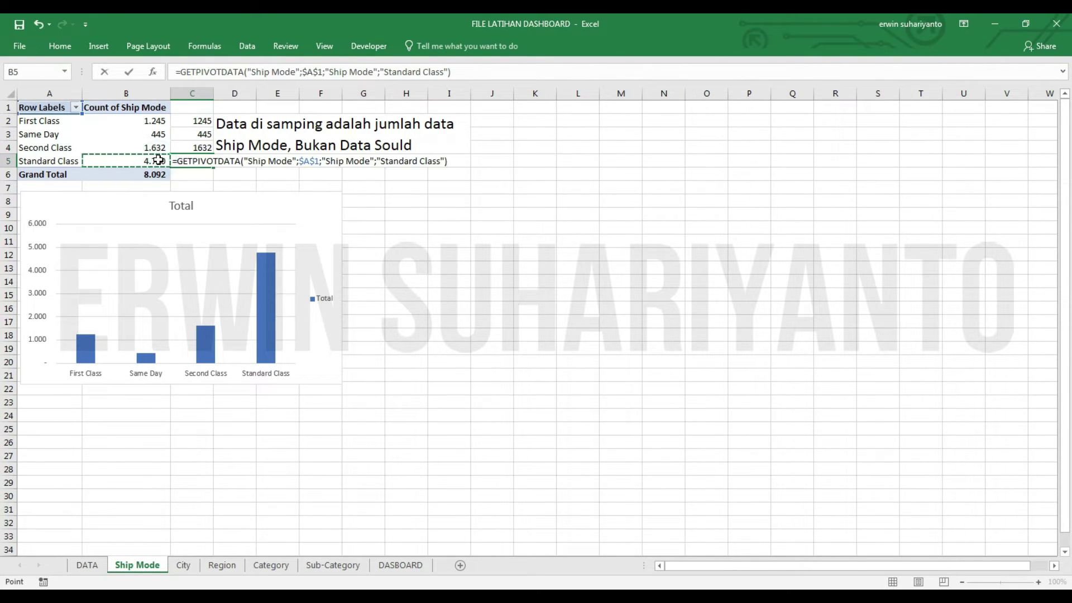
pyautogui.press('Return')
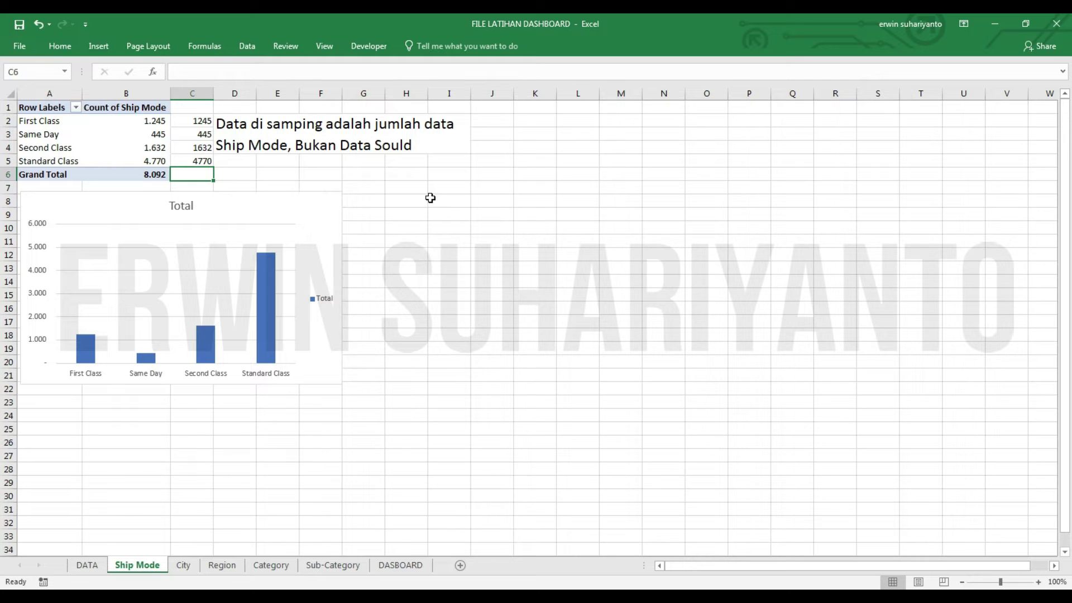
pyautogui.click(400, 565)
# Duplicate the 1245 box into the second slot, link it to 'Ship Mode'!C3 (445), and copy the bold style.
pyautogui.keyDown('ctrl'); pyautogui.moveTo(147, 245); pyautogui.dragTo(146, 310); pyautogui.keyUp('ctrl')
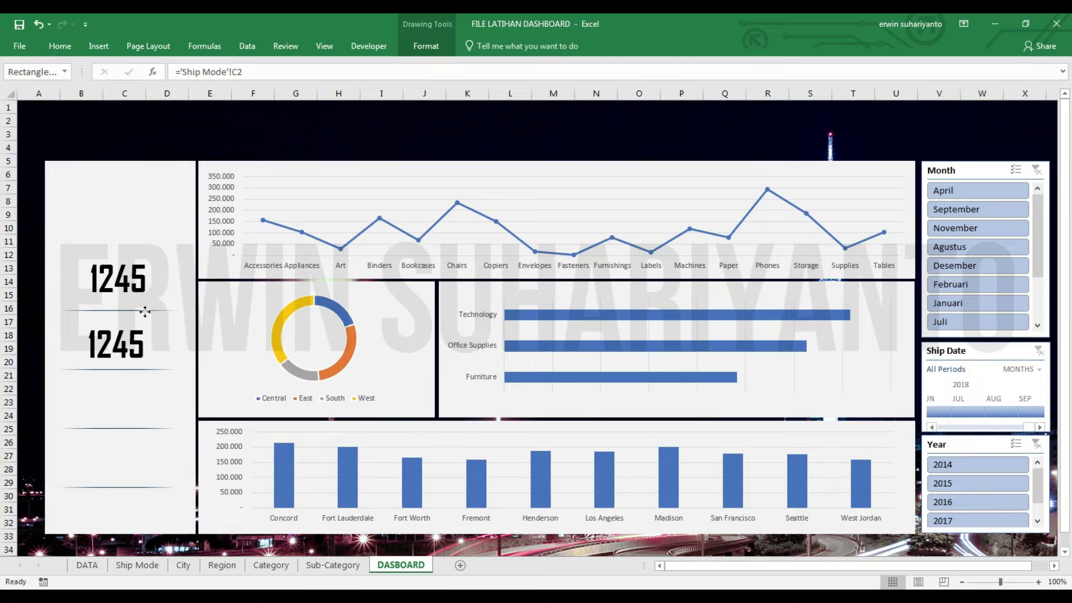
pyautogui.moveTo(146, 311); pyautogui.dragTo(146, 307)
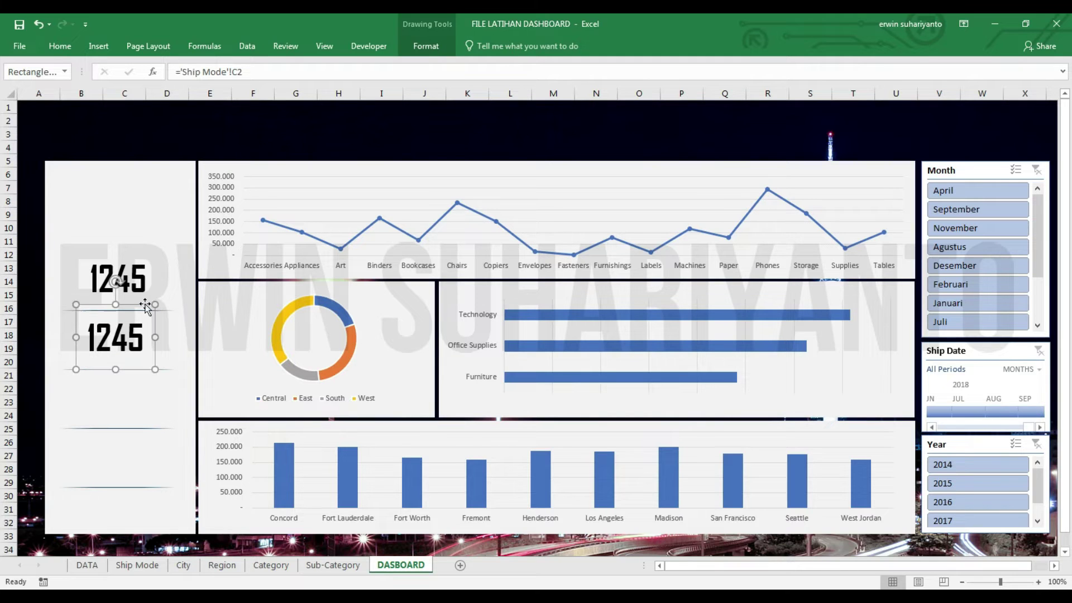
pyautogui.moveTo(242, 71); pyautogui.dragTo(180, 72)
pyautogui.press('BackSpace')
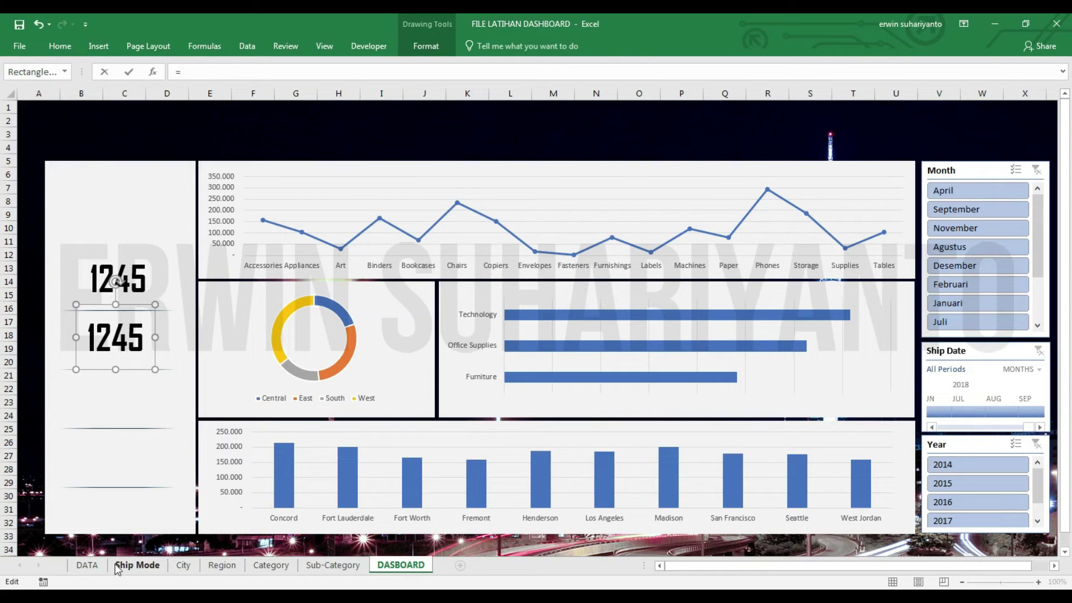
pyautogui.click(118, 566)
pyautogui.press('Return')
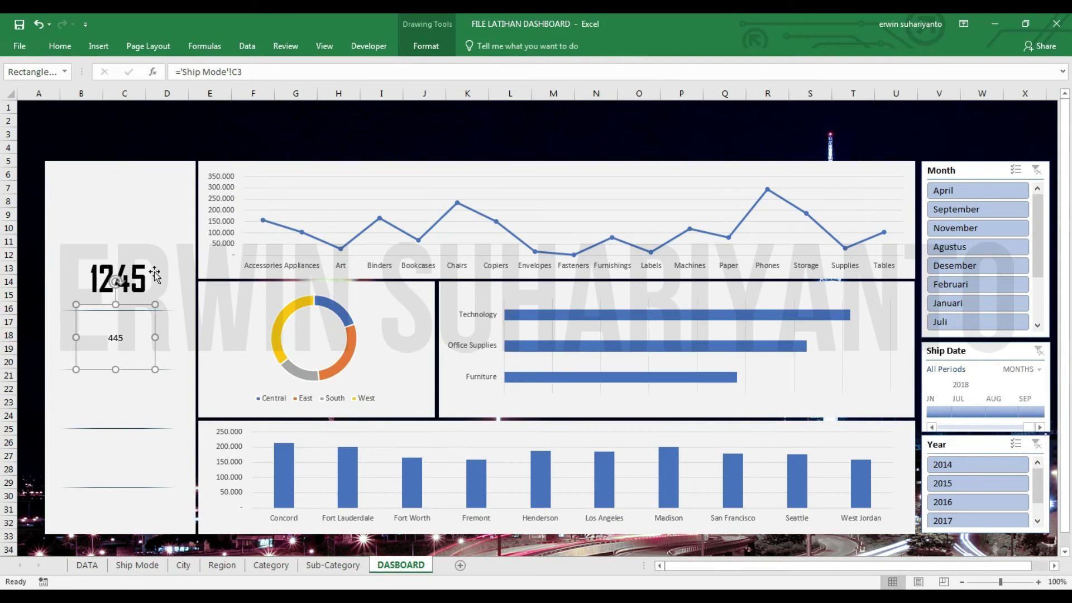
pyautogui.click(115, 262)
pyautogui.click(59, 45)
pyautogui.click(53, 96)
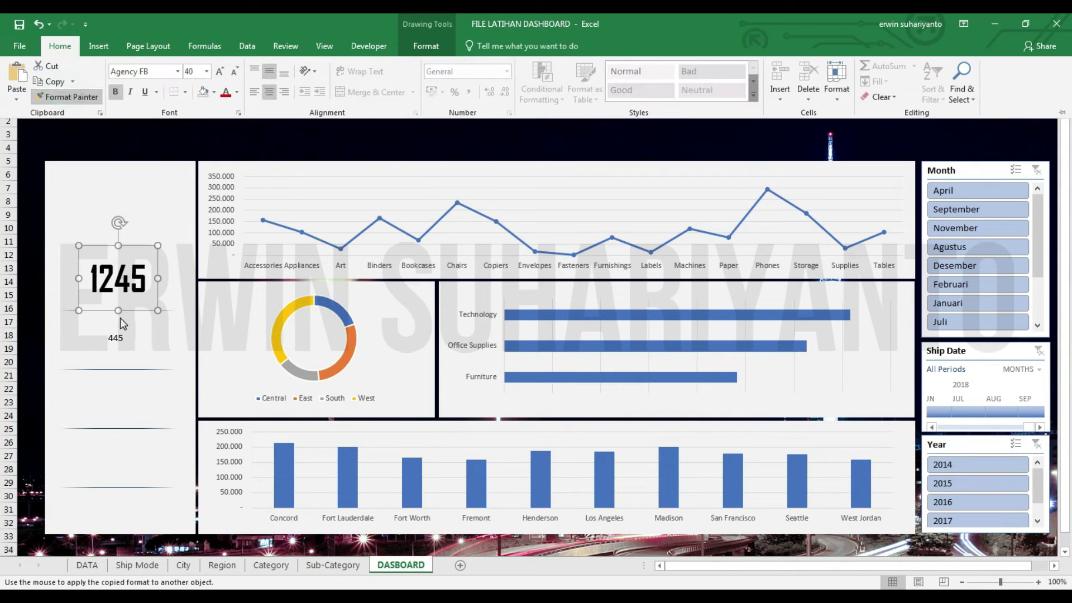
pyautogui.click(124, 346)
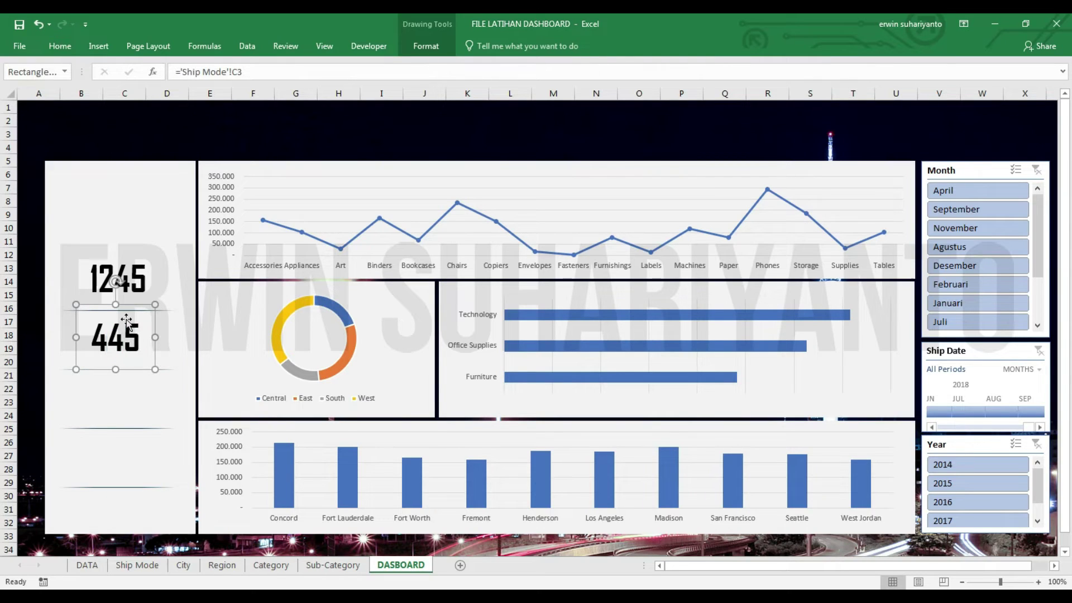
# Add a third box linked to 'Ship Mode'!C4 showing 1632, with the same big bold style.
pyautogui.moveTo(127, 321); pyautogui.dragTo(123, 384)
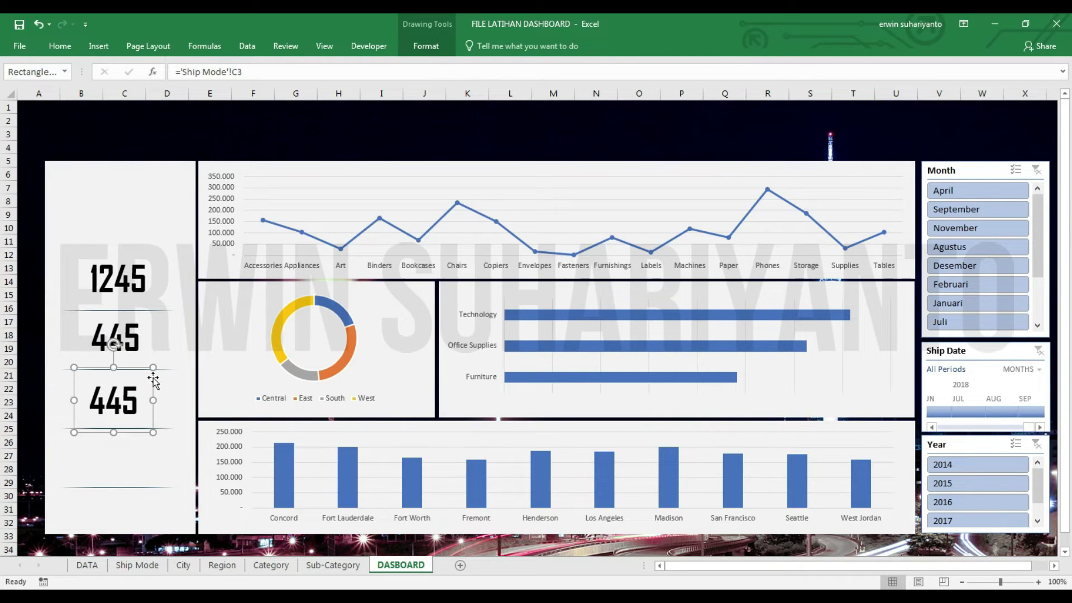
pyautogui.press('Up')
pyautogui.press('Up')
pyautogui.click(267, 73)
pyautogui.moveTo(244, 73); pyautogui.dragTo(180, 73)
pyautogui.press('BackSpace')
pyautogui.click(137, 564)
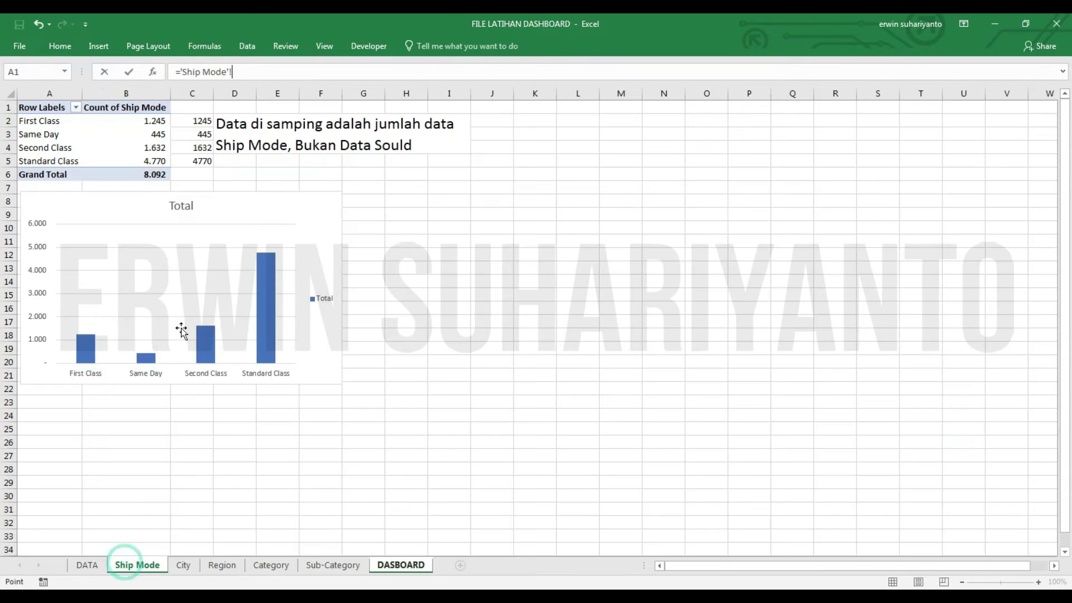
pyautogui.write('C4')
pyautogui.press('Return')
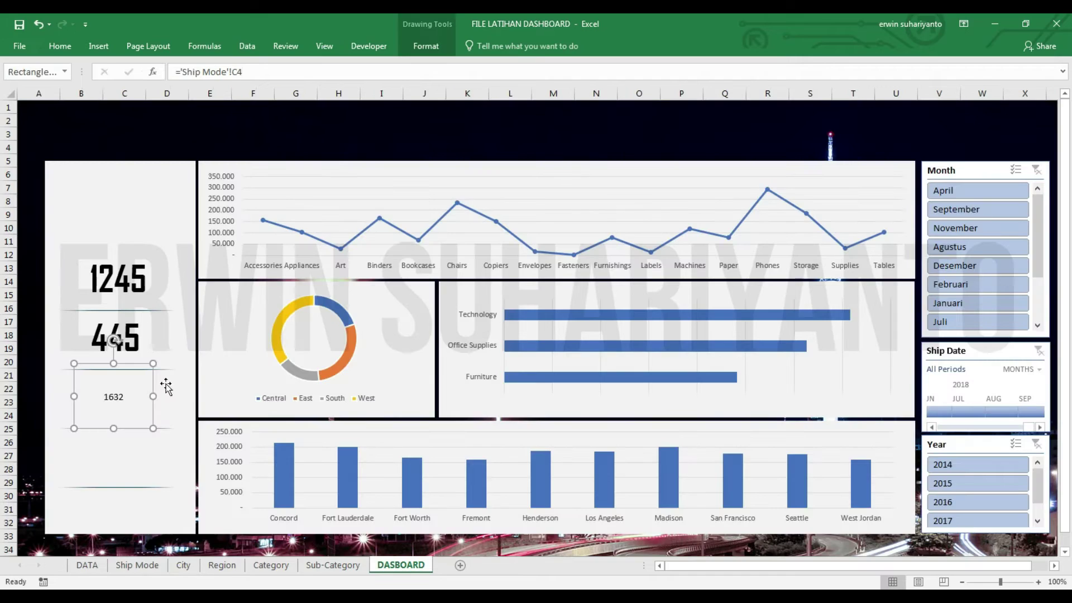
pyautogui.click(134, 338)
pyautogui.click(134, 333)
pyautogui.click(60, 46)
pyautogui.click(53, 102)
pyautogui.click(119, 404)
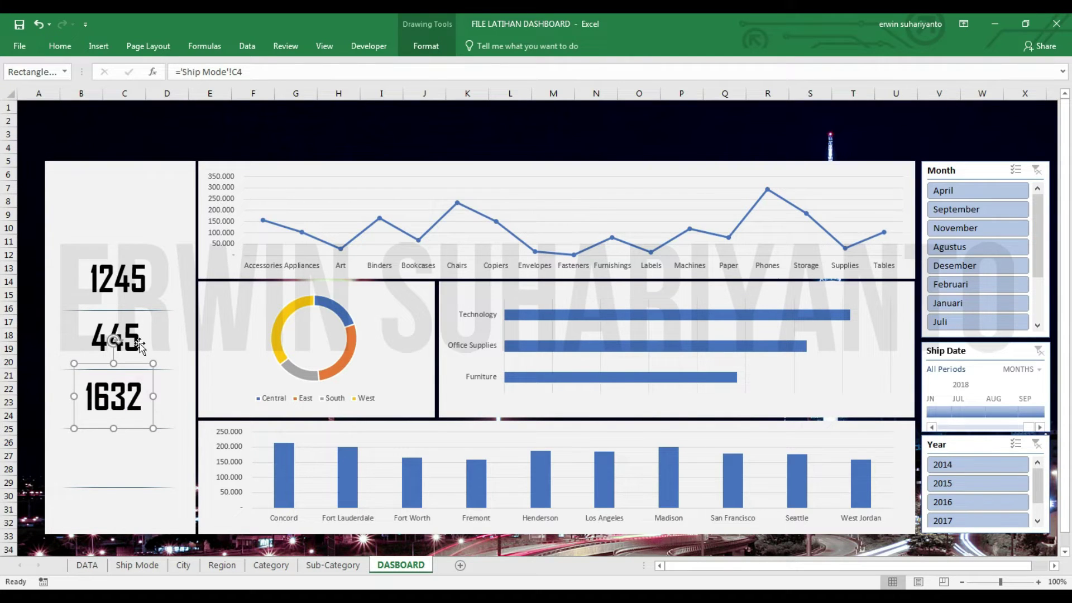
# Add a fourth box linked to 'Ship Mode'!C5 showing 4770, with the same big bold style.
pyautogui.moveTo(140, 391); pyautogui.dragTo(156, 445)
pyautogui.click(155, 446)
pyautogui.press('Up')
pyautogui.press('Up')
pyautogui.press('Up')
pyautogui.press('Up')
pyautogui.press('Up')
pyautogui.press('Up')
pyautogui.press('Up')
pyautogui.press('Up')
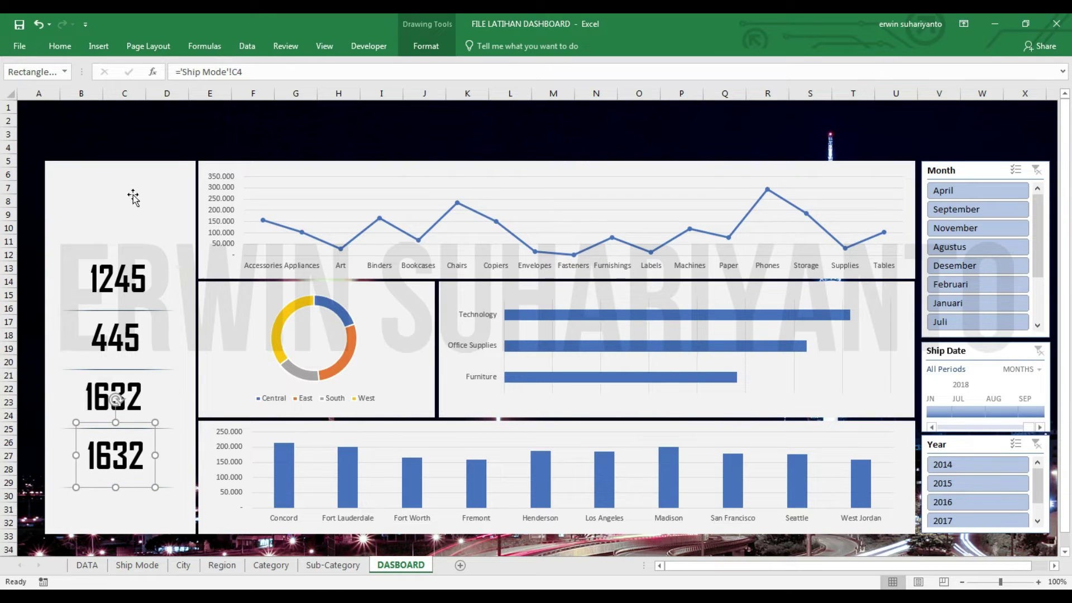
pyautogui.click(59, 46)
pyautogui.click(255, 71)
pyautogui.moveTo(256, 71); pyautogui.dragTo(176, 71)
pyautogui.write('=')
pyautogui.click(87, 565)
pyautogui.click(137, 565)
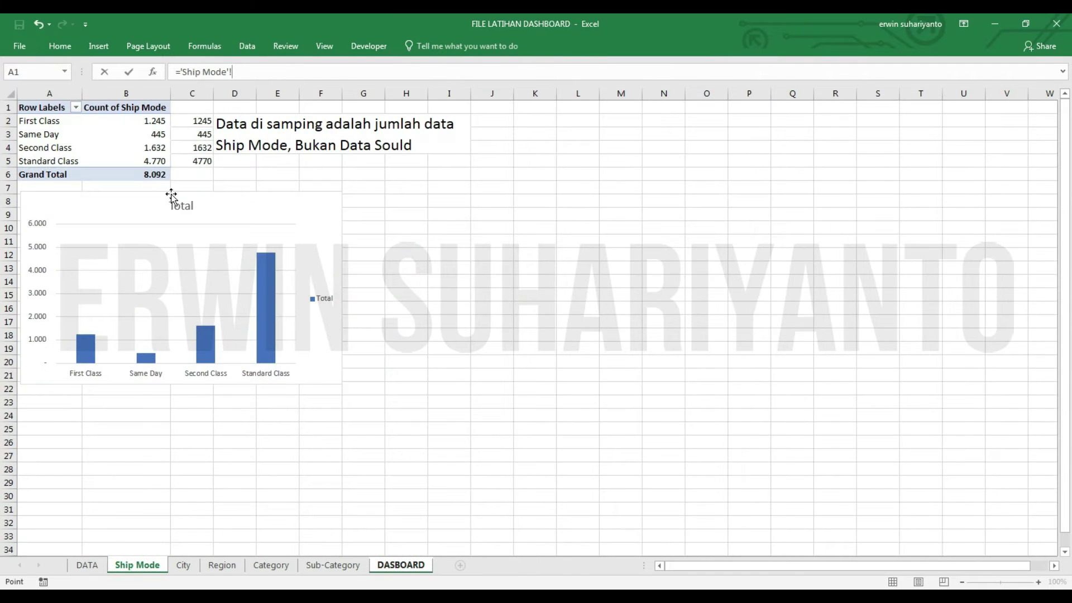
pyautogui.press('Return')
pyautogui.click(59, 46)
pyautogui.click(113, 455)
# Select the 1245 box together with the left background panel and bring up their shortcut menu.
pyautogui.click(247, 134)
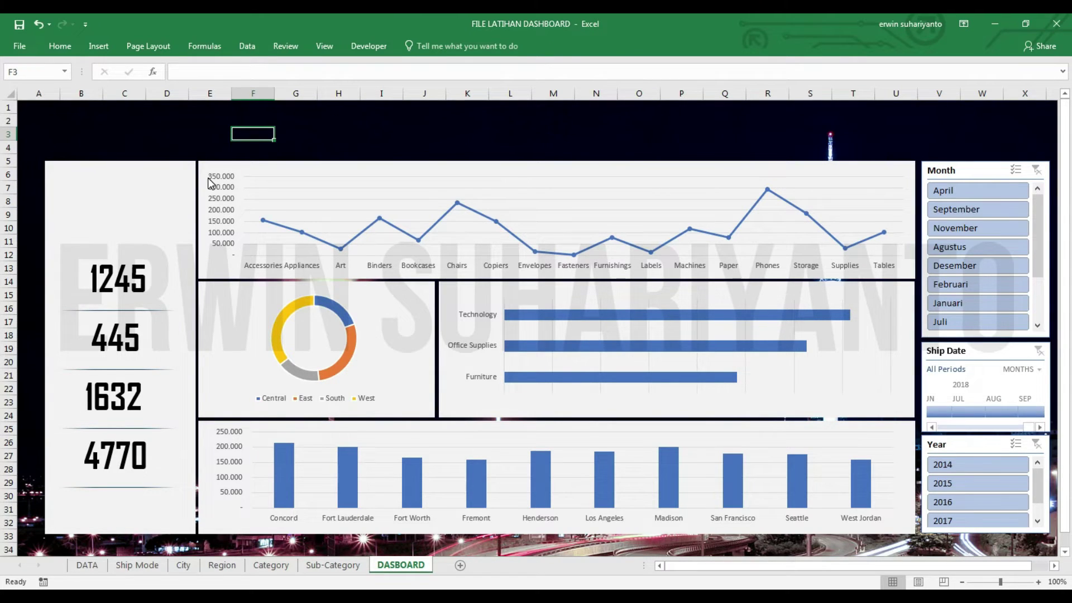
pyautogui.click(121, 288)
pyautogui.keyDown('shift'); pyautogui.click(168, 314); pyautogui.keyUp('shift')
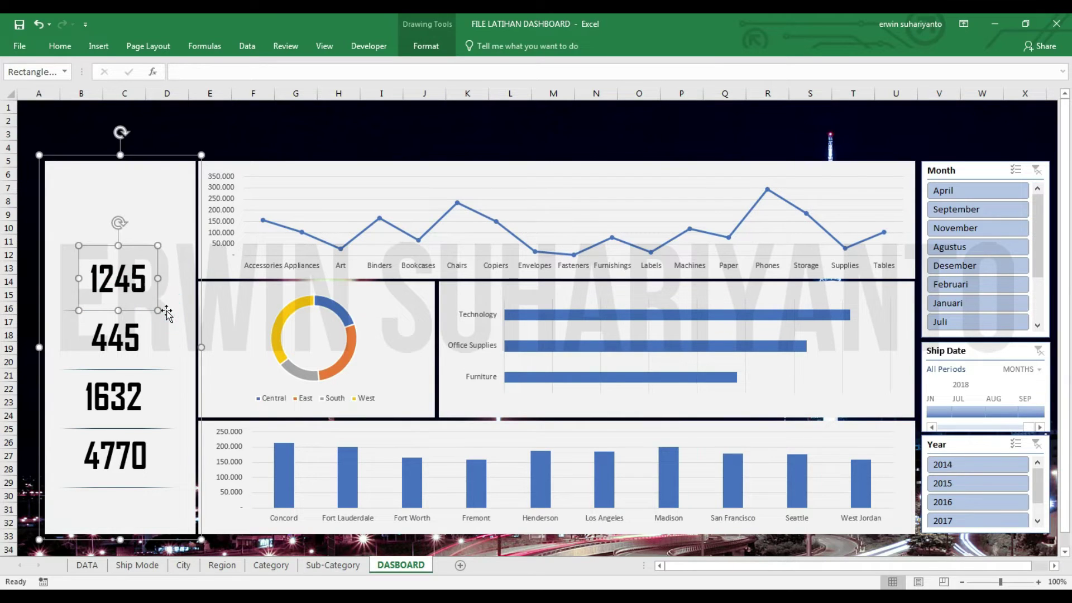
pyautogui.rightClick(148, 168)
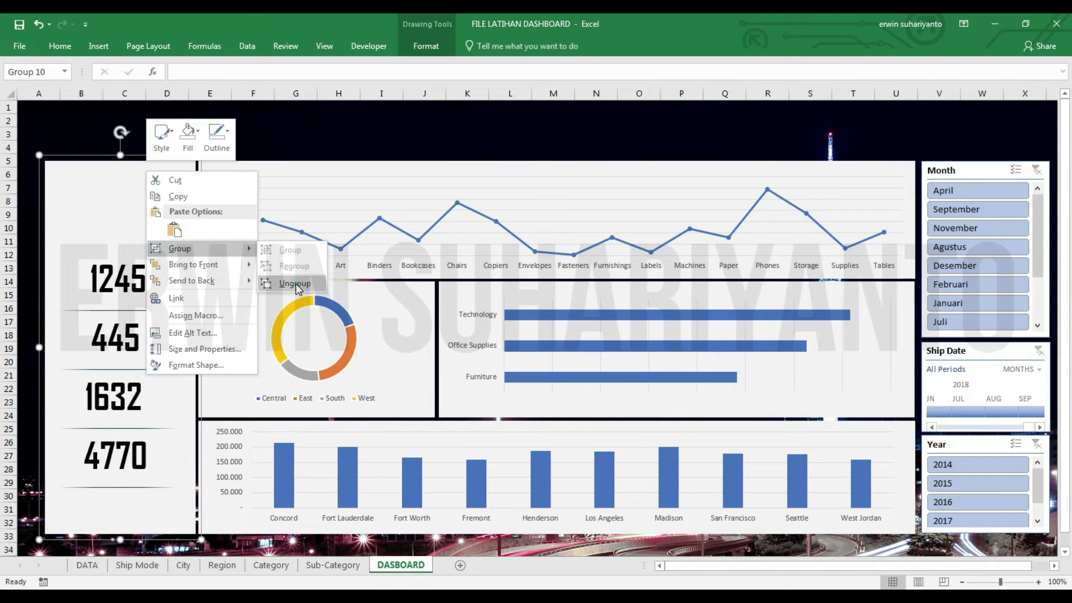
# Ungroup the left panel and nudge the 1245 and 445 boxes up with their divider lines.
pyautogui.click(166, 134)
pyautogui.click(151, 290)
pyautogui.keyDown('shift'); pyautogui.click(166, 310); pyautogui.keyUp('shift')
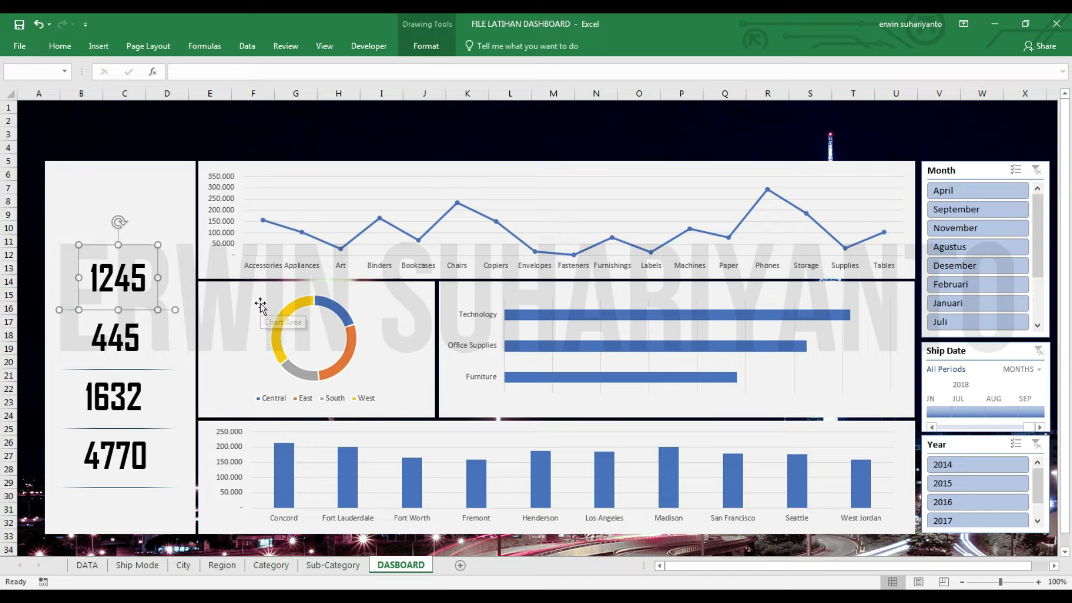
pyautogui.press('Up')
pyautogui.press('Up')
pyautogui.press('Up')
pyautogui.click(149, 340)
pyautogui.keyDown('shift'); pyautogui.click(168, 369); pyautogui.keyUp('shift')
pyautogui.press('Up')
pyautogui.press('Up')
pyautogui.press('Up')
pyautogui.press('Up')
pyautogui.press('Up')
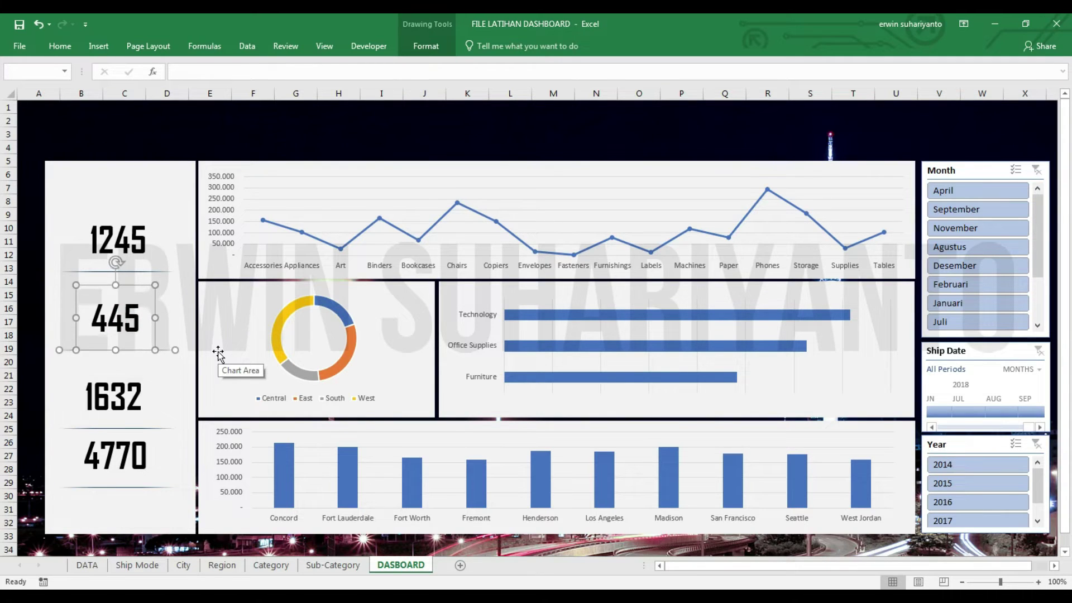
# Nudge the 1632, 445 and 4770 boxes with their dividers further up for even spacing.
pyautogui.click(127, 399)
pyautogui.keyDown('shift'); pyautogui.click(162, 427); pyautogui.keyUp('shift')
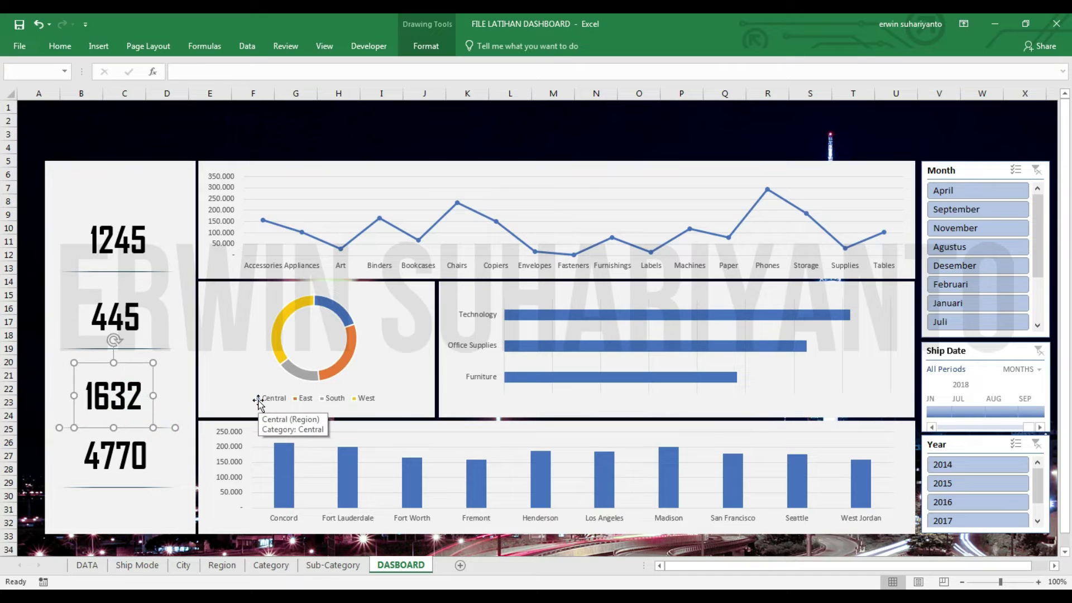
pyautogui.press('Up')
pyautogui.press('Up')
pyautogui.press('Up')
pyautogui.click(136, 308)
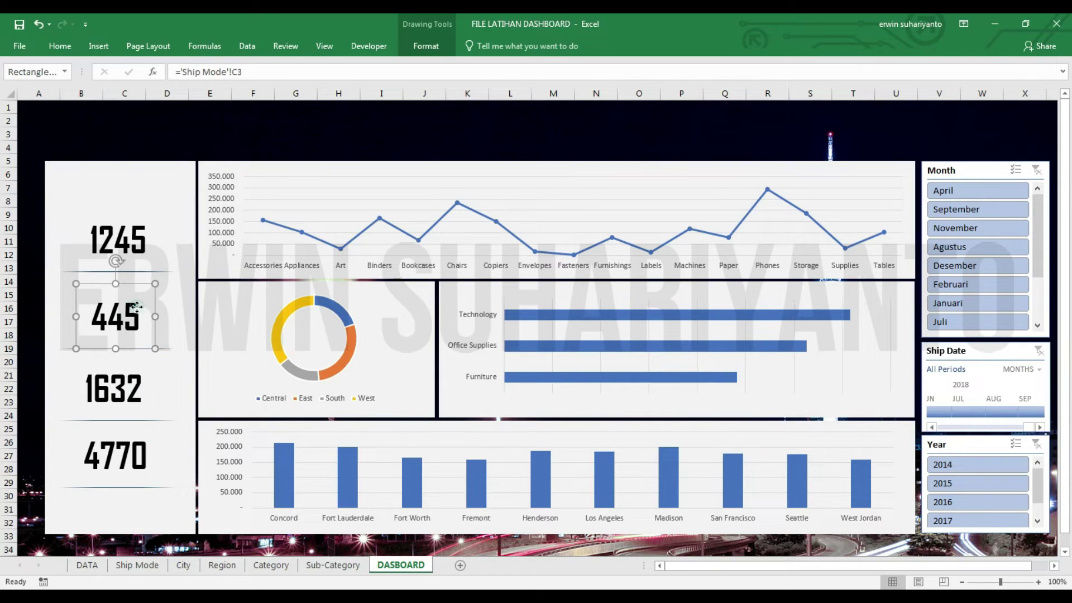
pyautogui.keyDown('shift'); pyautogui.click(170, 349); pyautogui.keyUp('shift')
pyautogui.press('Up')
pyautogui.press('Up')
pyautogui.press('Up')
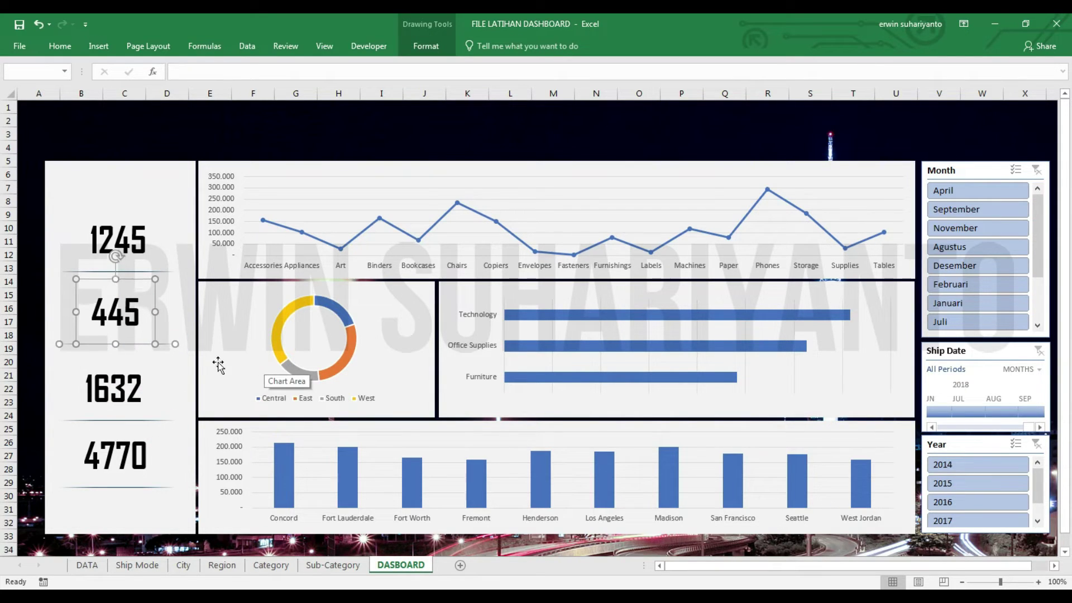
pyautogui.press('Up')
pyautogui.click(125, 383)
pyautogui.press('Up')
pyautogui.press('Up')
pyautogui.press('Up')
pyautogui.press('Up')
pyautogui.click(163, 477)
pyautogui.keyDown('shift'); pyautogui.click(162, 485); pyautogui.keyUp('shift')
pyautogui.press('Up')
pyautogui.press('Up')
pyautogui.click(303, 130)
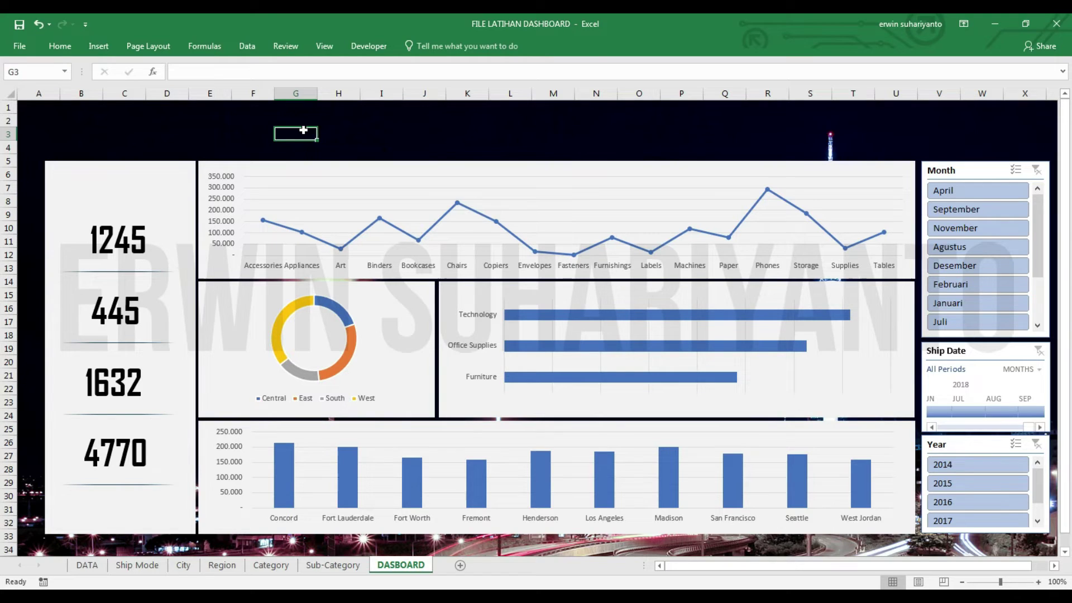
# Filter the Month slicer to Januari only and review its report connections.
pyautogui.click(953, 191)
pyautogui.click(956, 210)
pyautogui.click(959, 267)
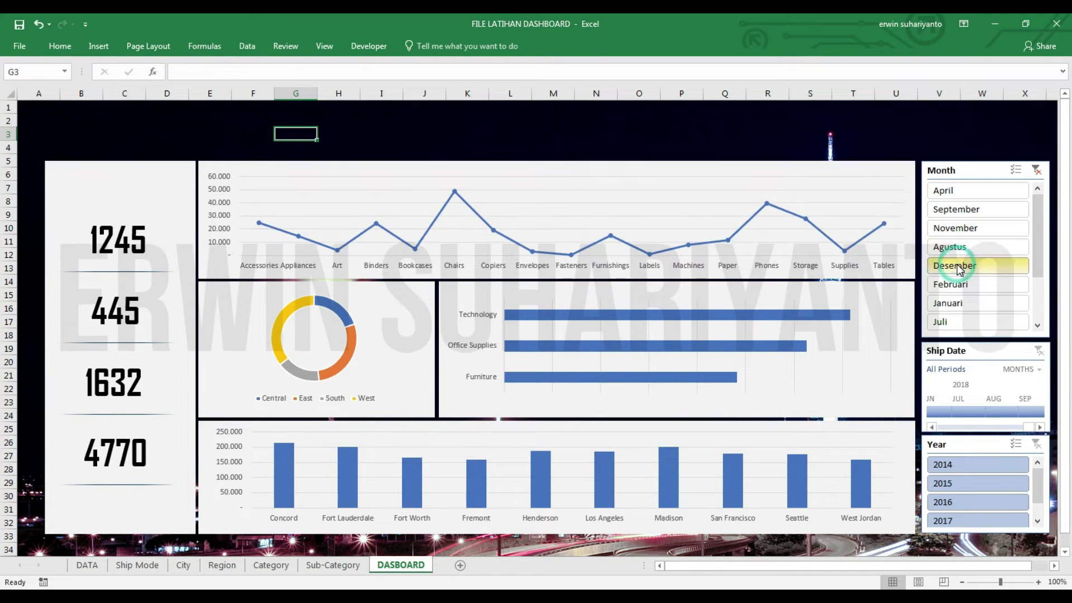
pyautogui.click(959, 303)
pyautogui.click(962, 171)
pyautogui.rightClick(961, 172)
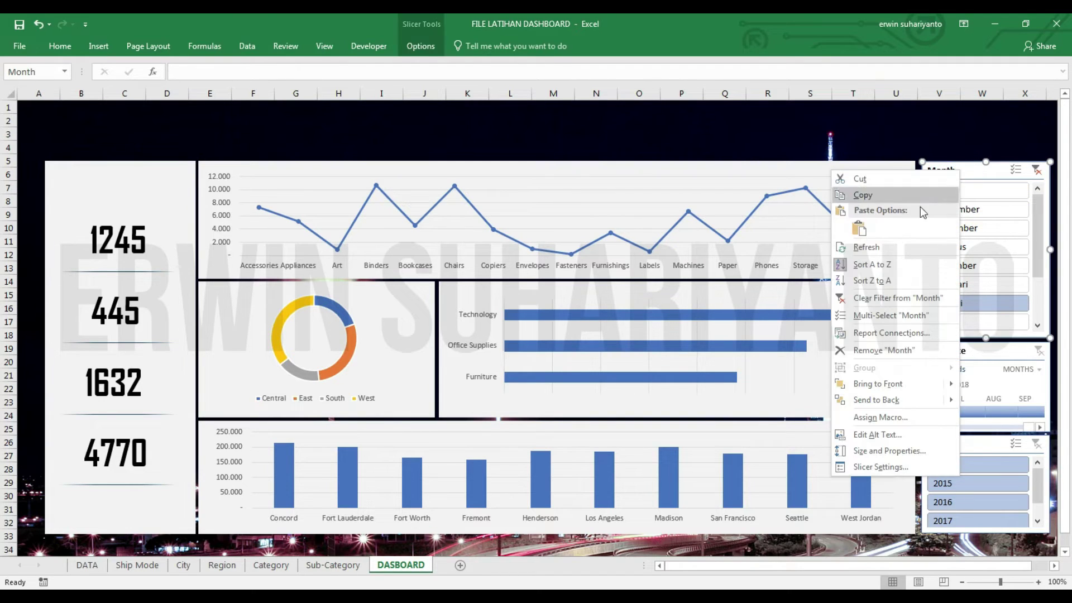
pyautogui.click(900, 334)
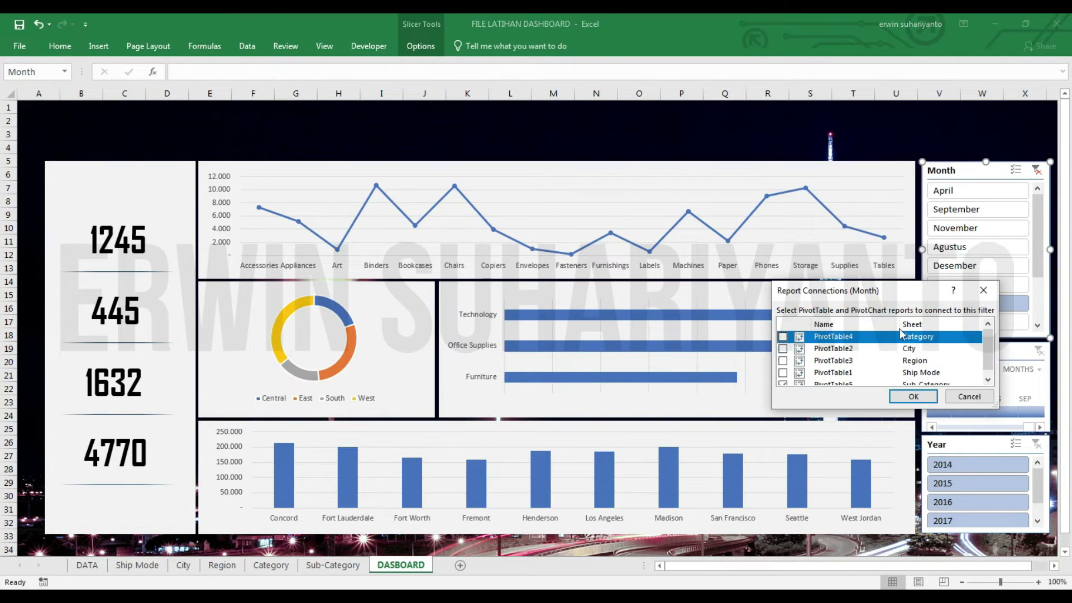
pyautogui.click(969, 396)
pyautogui.click(308, 177)
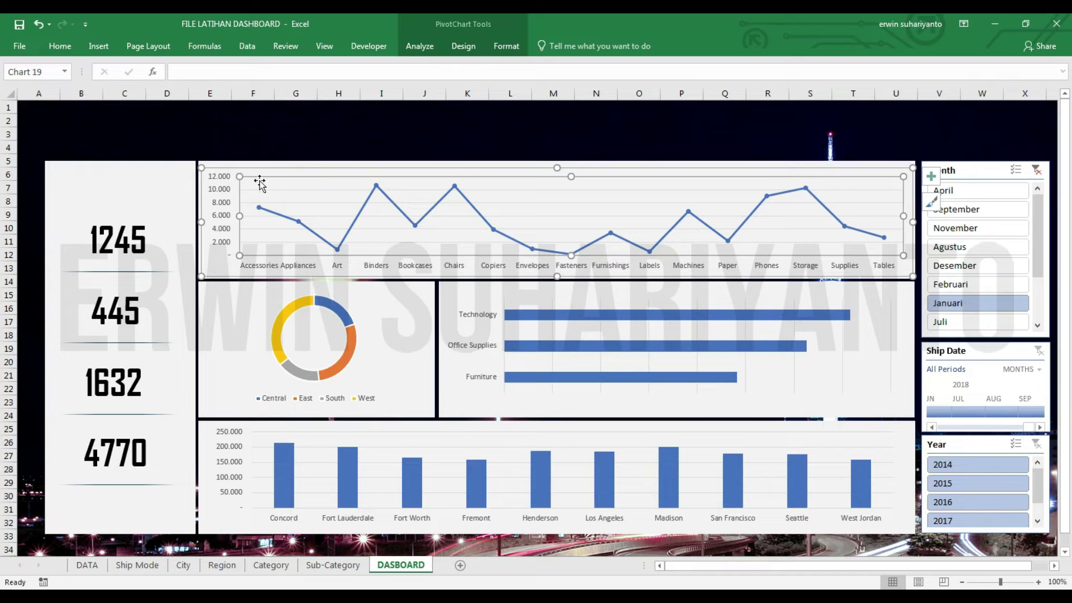
# Rename the Ship Mode pivot table to ShipMode.
pyautogui.click(152, 565)
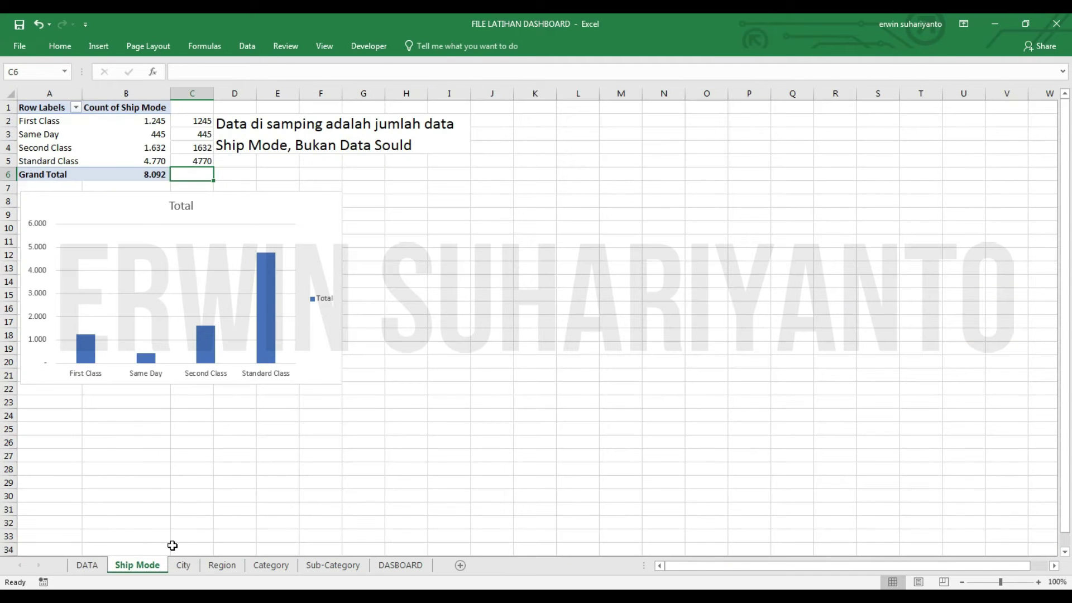
pyautogui.click(101, 134)
pyautogui.click(419, 46)
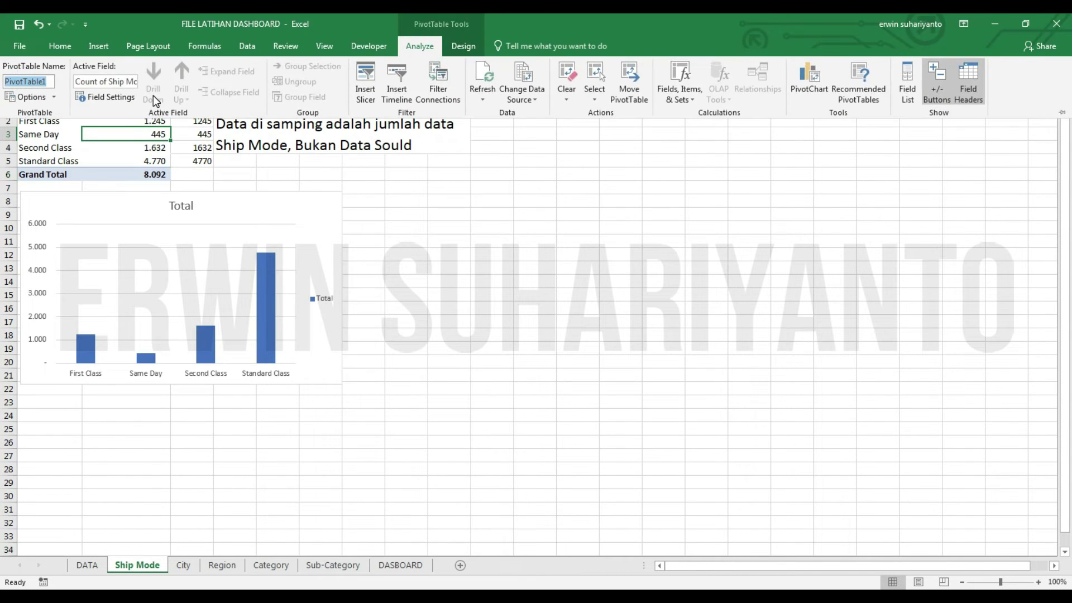
pyautogui.write('Shi')
pyautogui.press('Return')
# Rename the City sheet's pivot table to City.
pyautogui.click(184, 565)
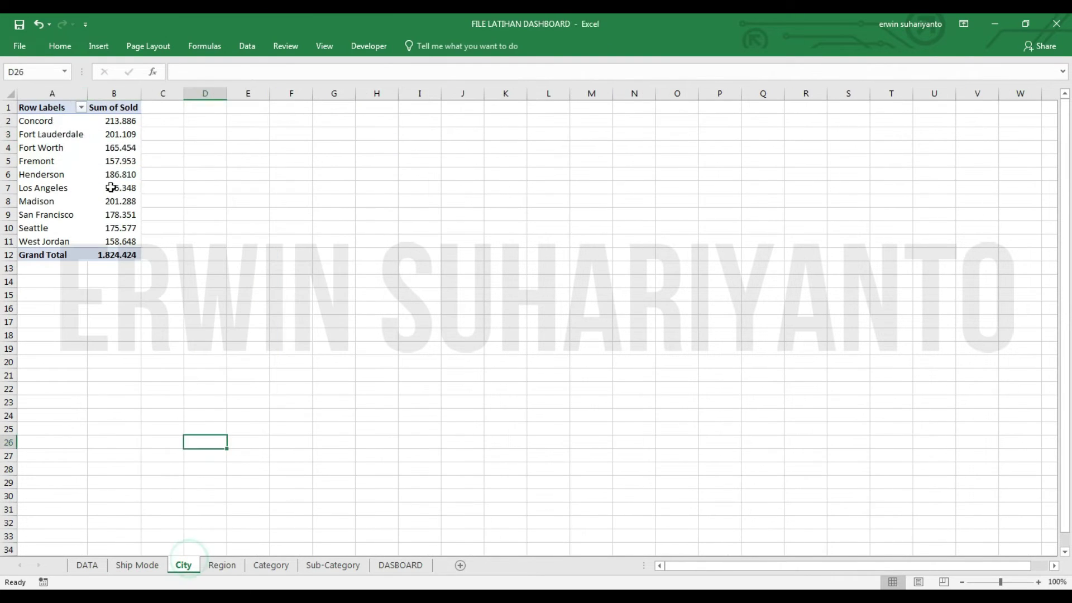
pyautogui.click(51, 134)
pyautogui.click(419, 46)
pyautogui.click(49, 81)
pyautogui.write('City')
pyautogui.press('Return')
# Name the Region sheet's pivot table after the sheet, Region.
pyautogui.click(222, 565)
pyautogui.click(105, 134)
pyautogui.click(419, 45)
pyautogui.click(45, 82)
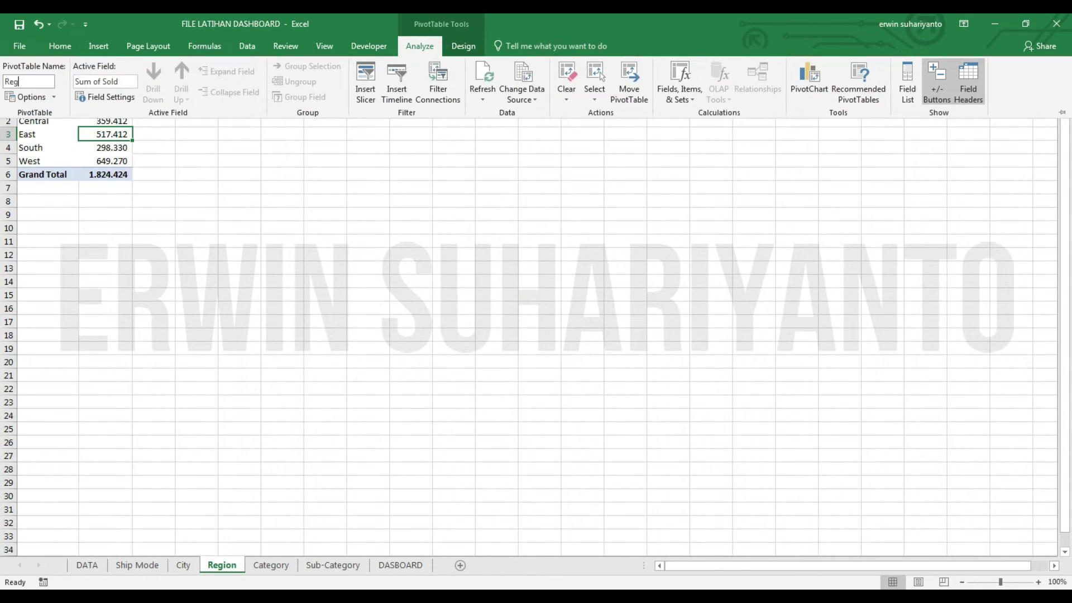
pyautogui.write('ion')
pyautogui.press('Return')
pyautogui.click(274, 494)
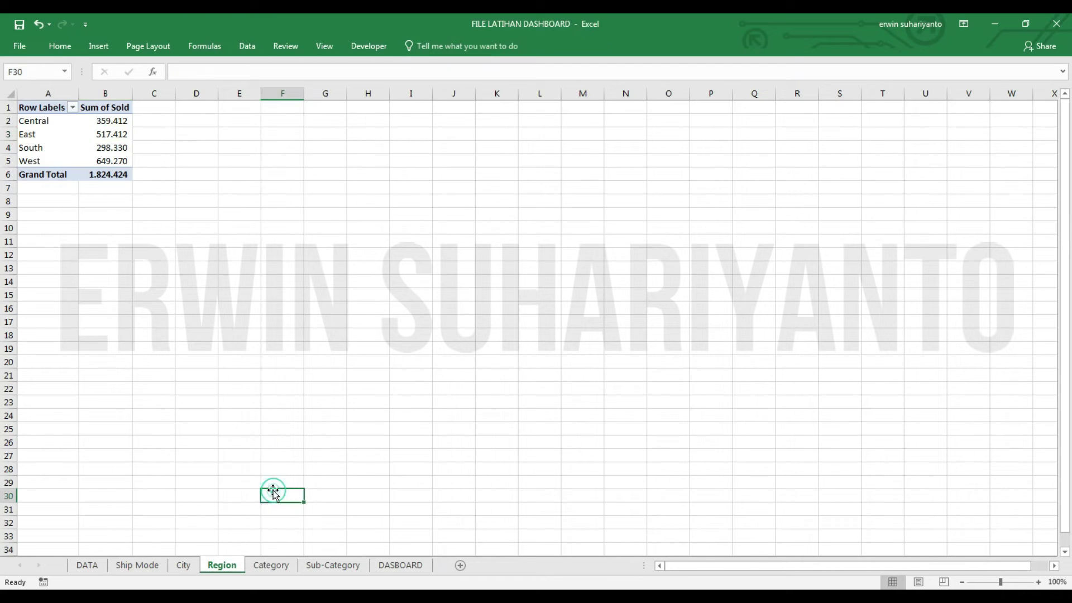
# Name the Category sheet's pivot table after the sheet, Category.
pyautogui.click(270, 565)
pyautogui.click(430, 45)
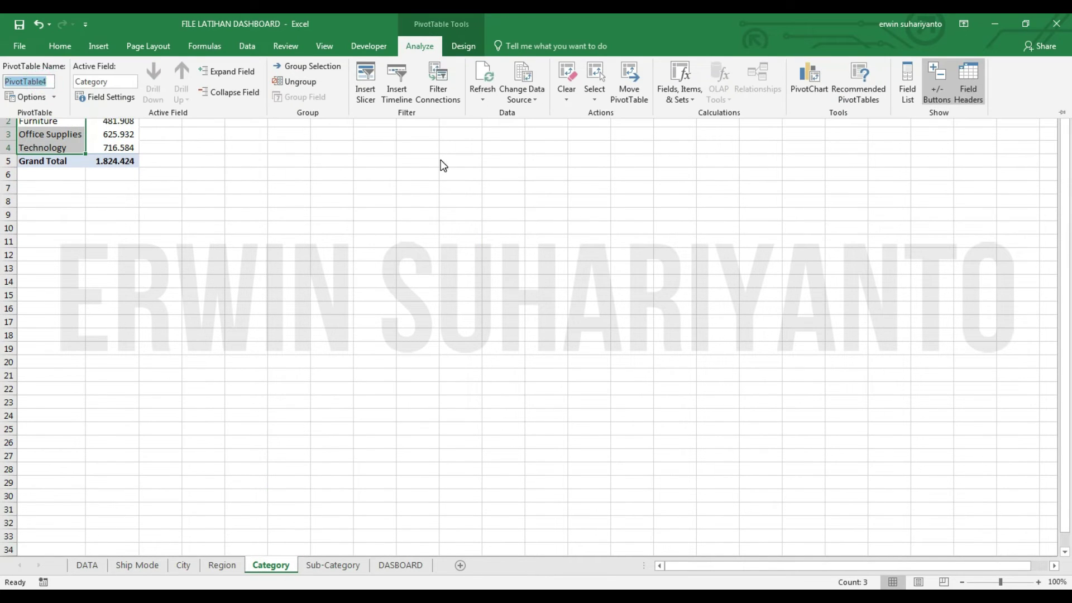
pyautogui.press('Return')
pyautogui.click(329, 254)
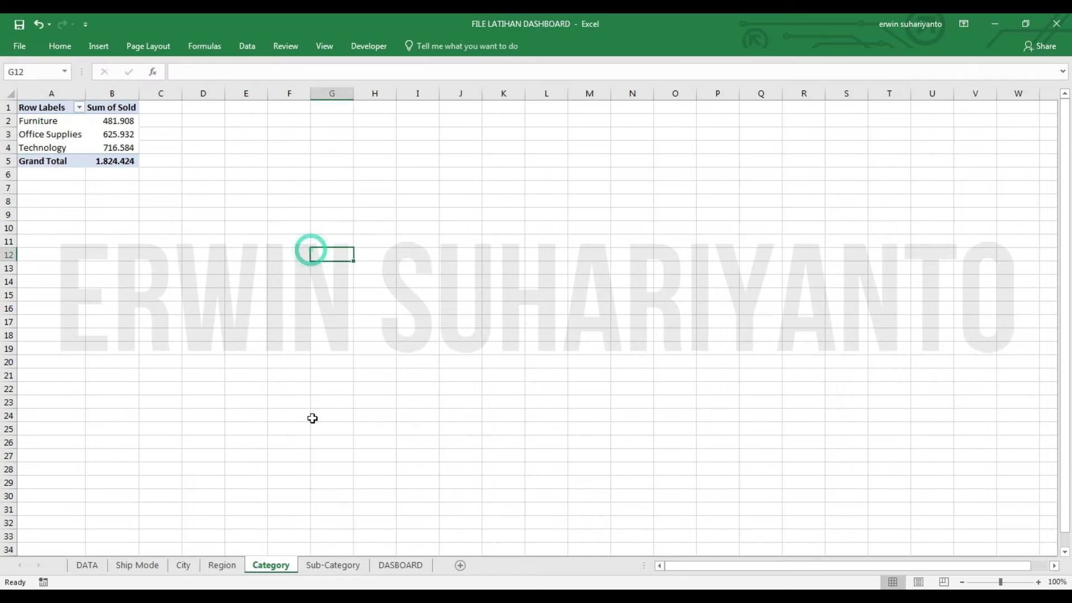
# Name the Sub-Category sheet's pivot table after the sheet.
pyautogui.click(333, 565)
pyautogui.click(72, 201)
pyautogui.click(419, 46)
pyautogui.click(40, 81)
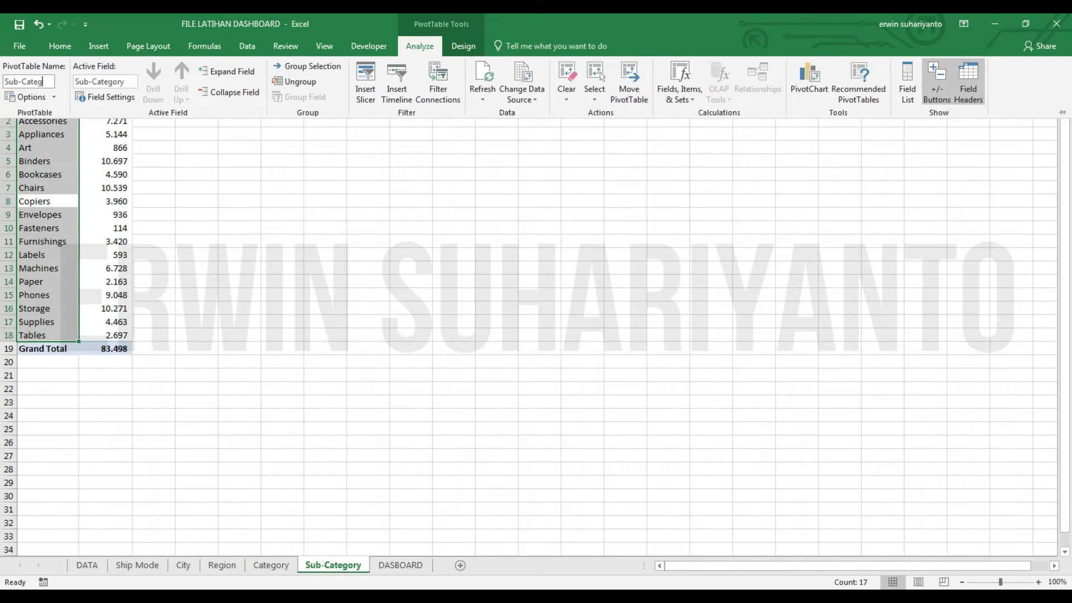
pyautogui.write('ory')
pyautogui.press('Return')
pyautogui.click(327, 346)
# Open the Month slicer's report connections, close them, and check the Sub-Category sheet.
pyautogui.click(401, 565)
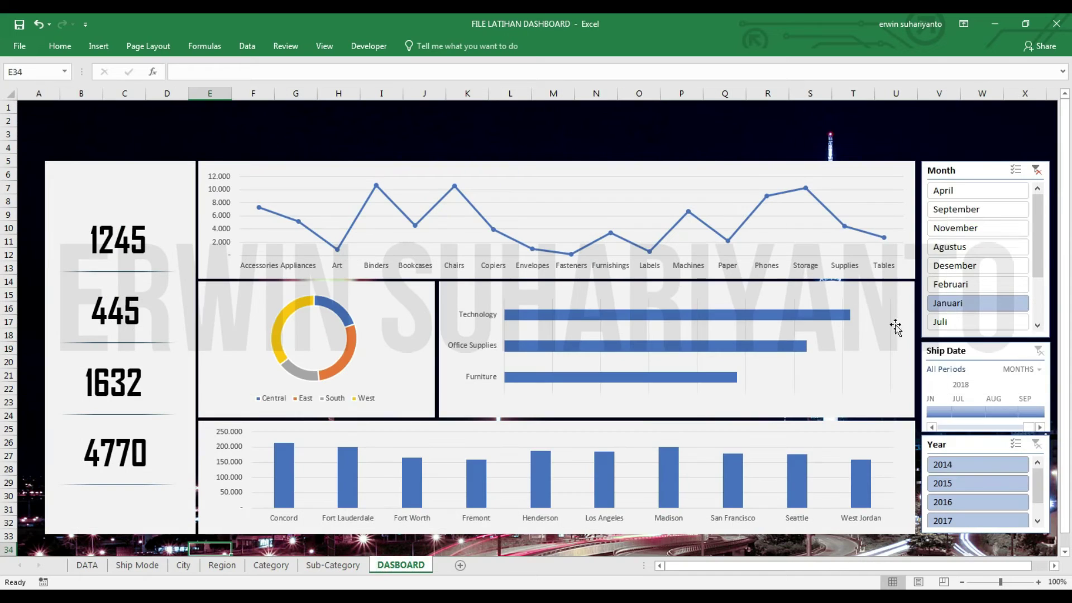
pyautogui.rightClick(949, 171)
pyautogui.click(881, 337)
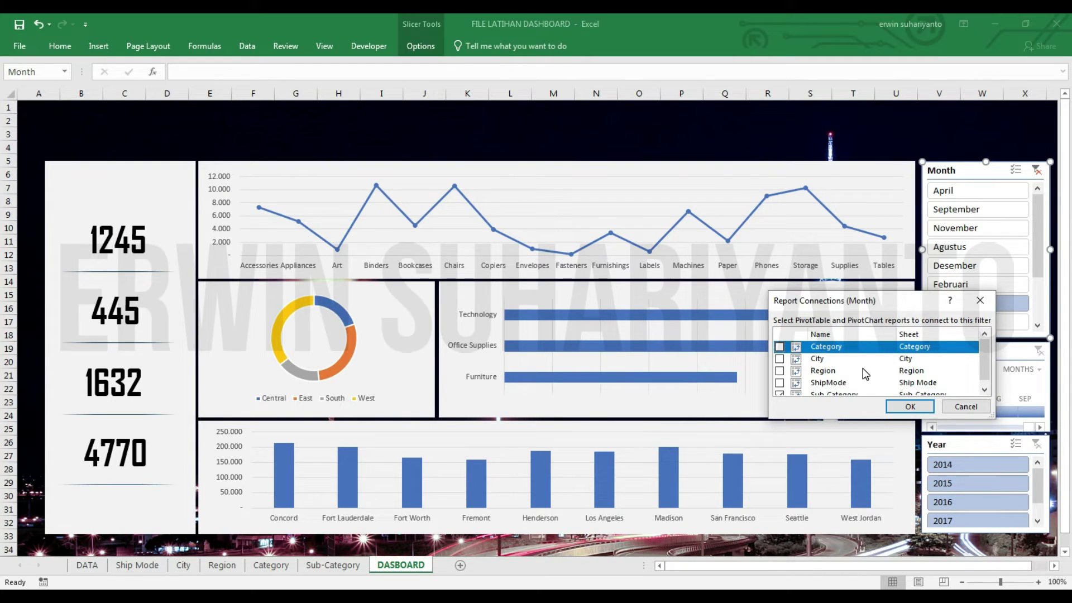
pyautogui.click(967, 406)
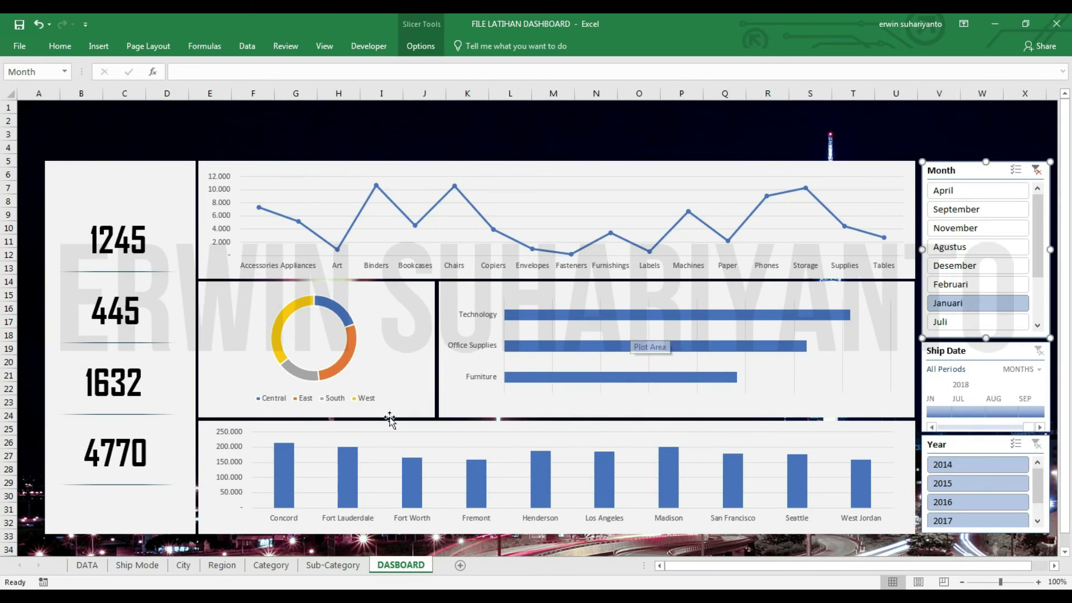
pyautogui.click(330, 565)
pyautogui.click(402, 565)
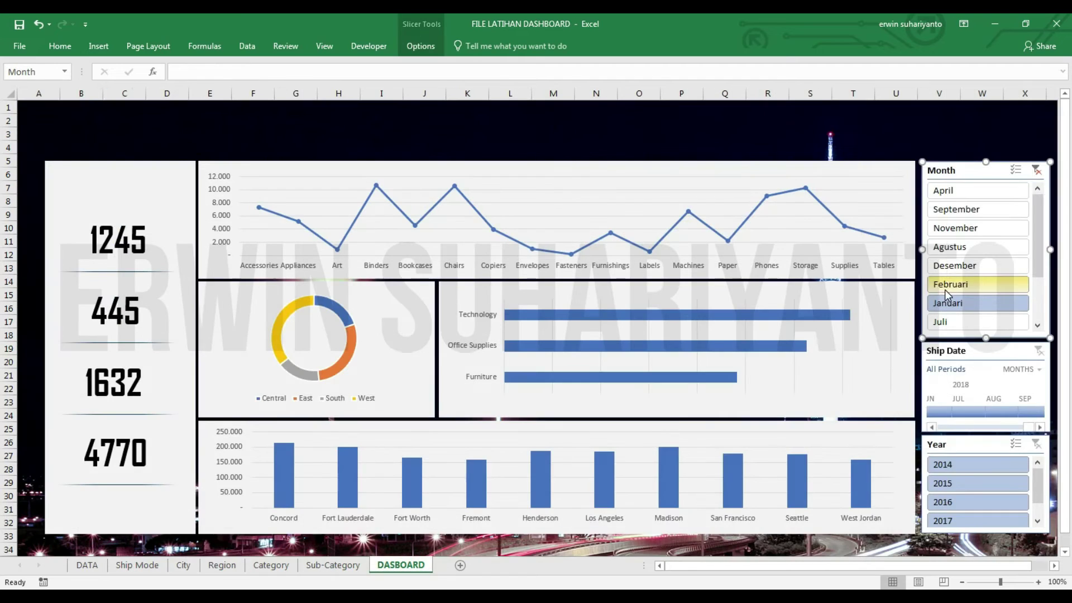
# Connect the Month slicer to the City, Region and ShipMode pivot tables.
pyautogui.rightClick(961, 181)
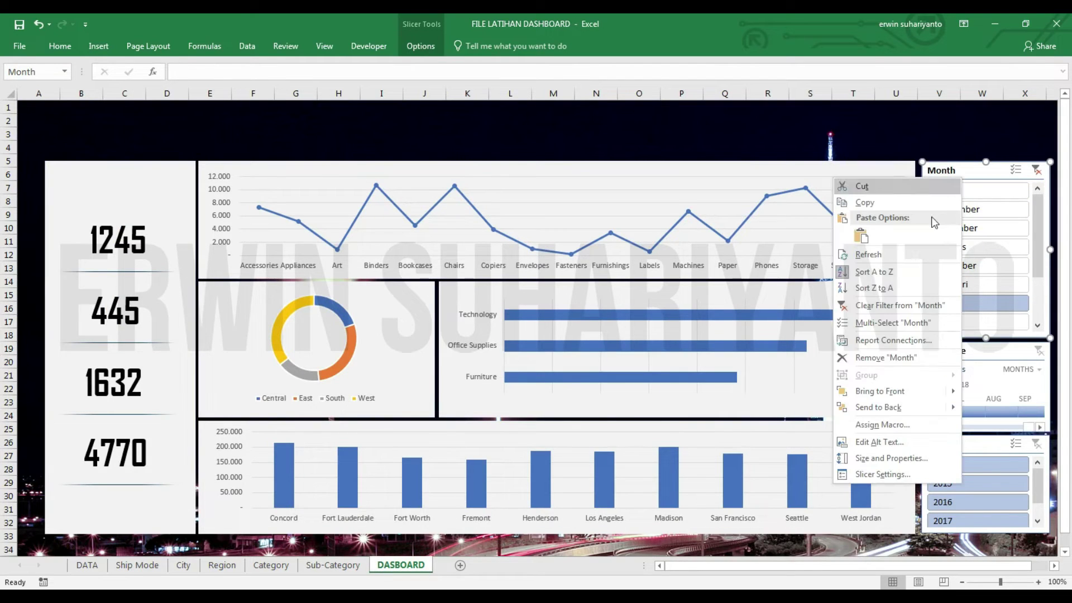
pyautogui.click(910, 341)
pyautogui.click(803, 355)
pyautogui.click(802, 368)
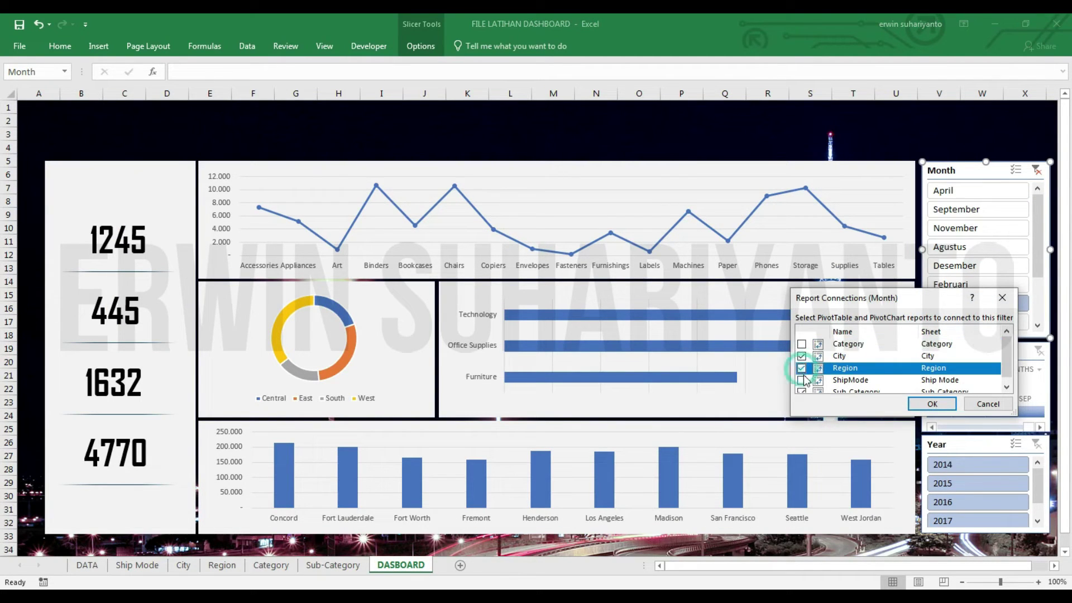
pyautogui.click(802, 374)
pyautogui.click(932, 404)
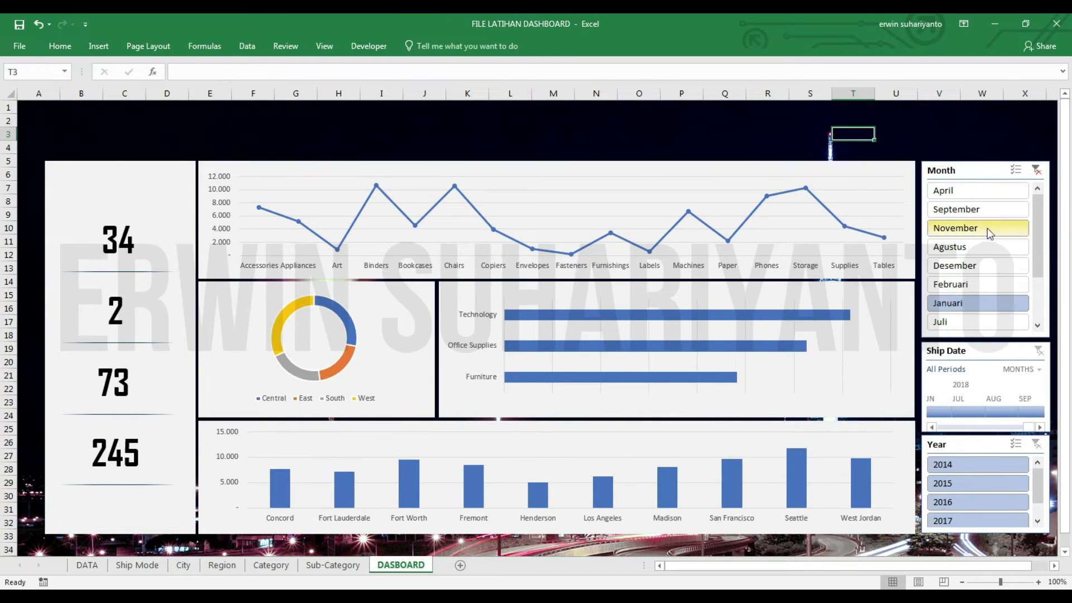
# Test the Month slicer with April, November, Desember and Juli, then return to Januari.
pyautogui.click(964, 193)
pyautogui.click(961, 229)
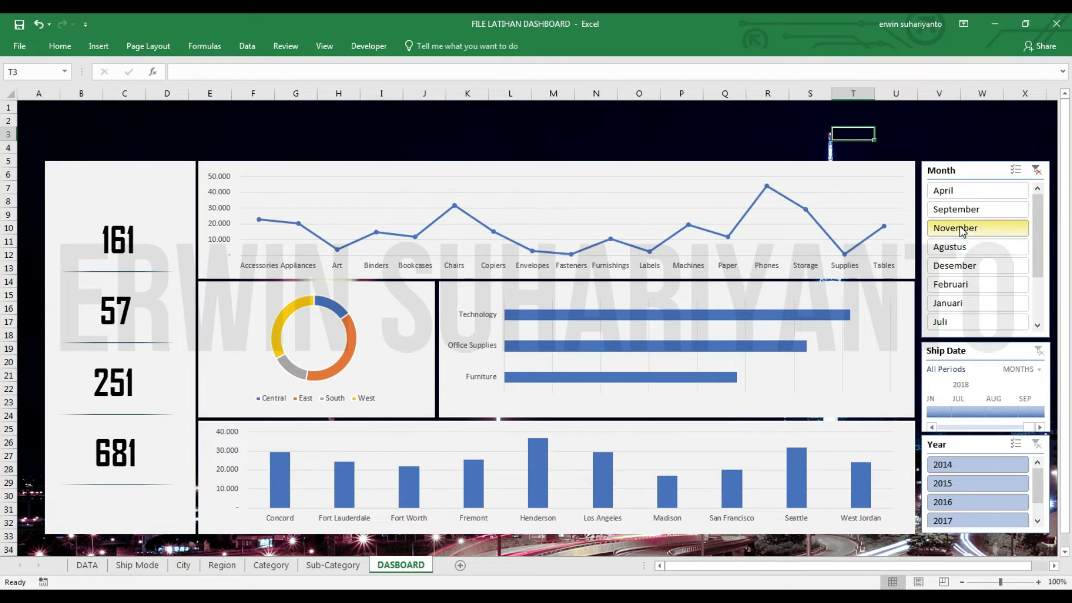
pyautogui.click(960, 266)
pyautogui.click(958, 323)
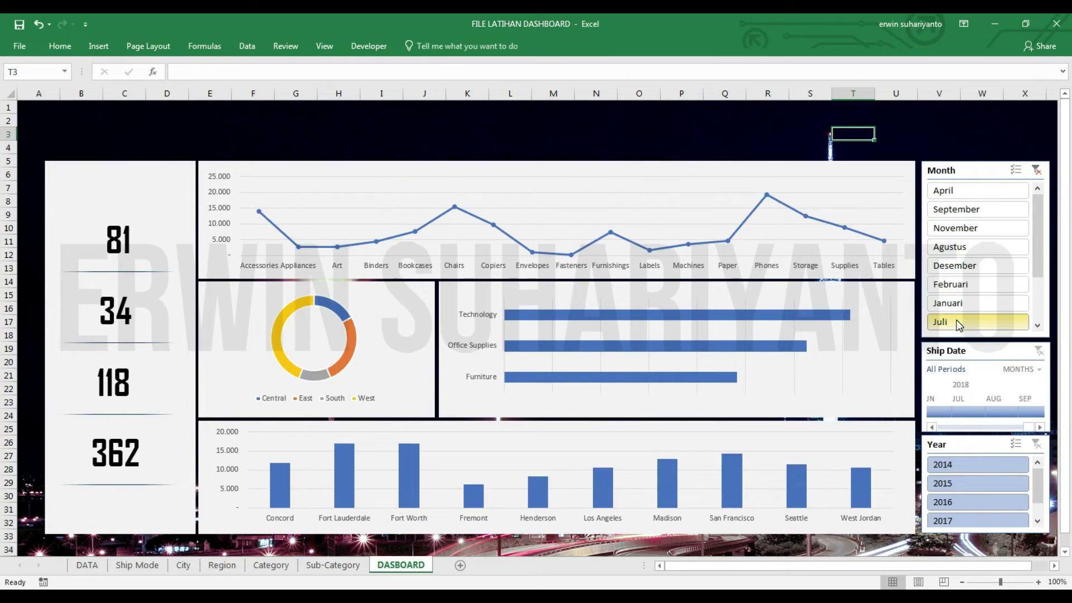
pyautogui.click(950, 303)
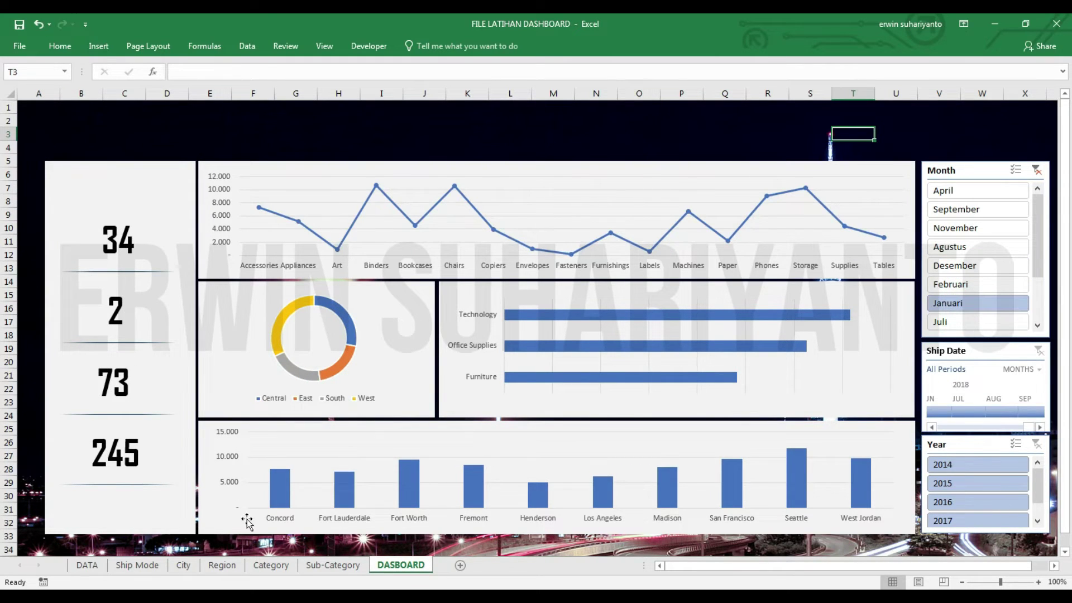
# Connect the Month slicer to the Category pivot, then filter November, September and finally Februari.
pyautogui.click(271, 566)
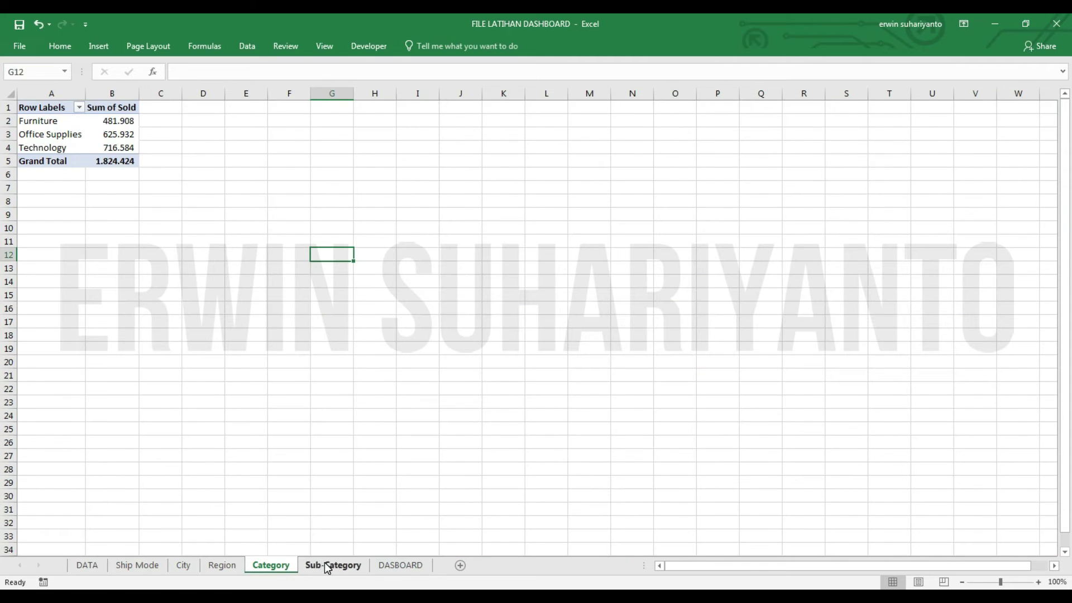
pyautogui.click(391, 566)
pyautogui.rightClick(954, 172)
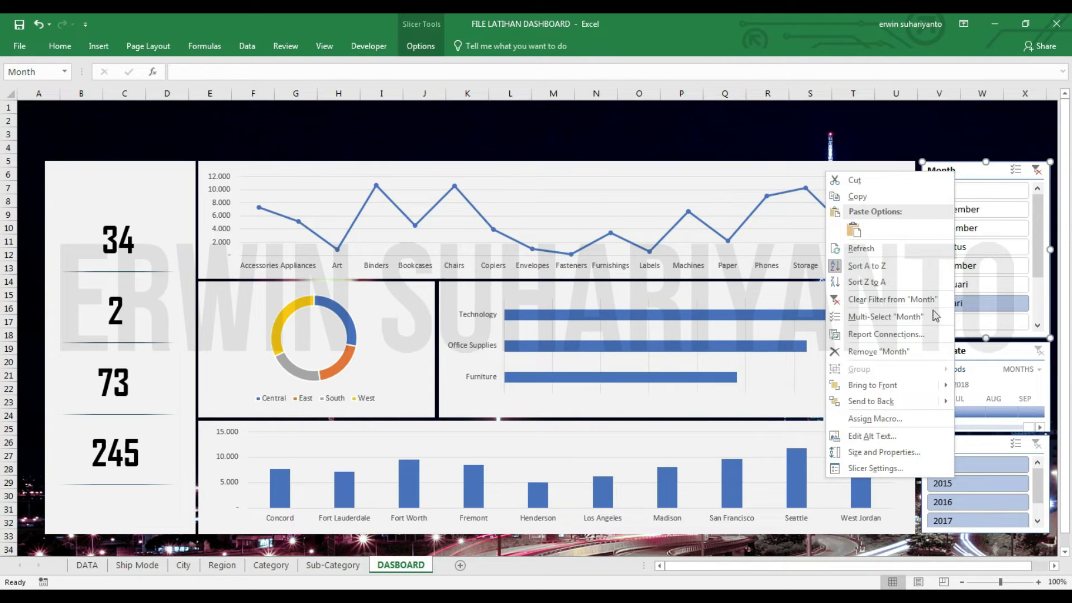
pyautogui.click(888, 335)
pyautogui.click(779, 337)
pyautogui.click(909, 396)
pyautogui.click(969, 226)
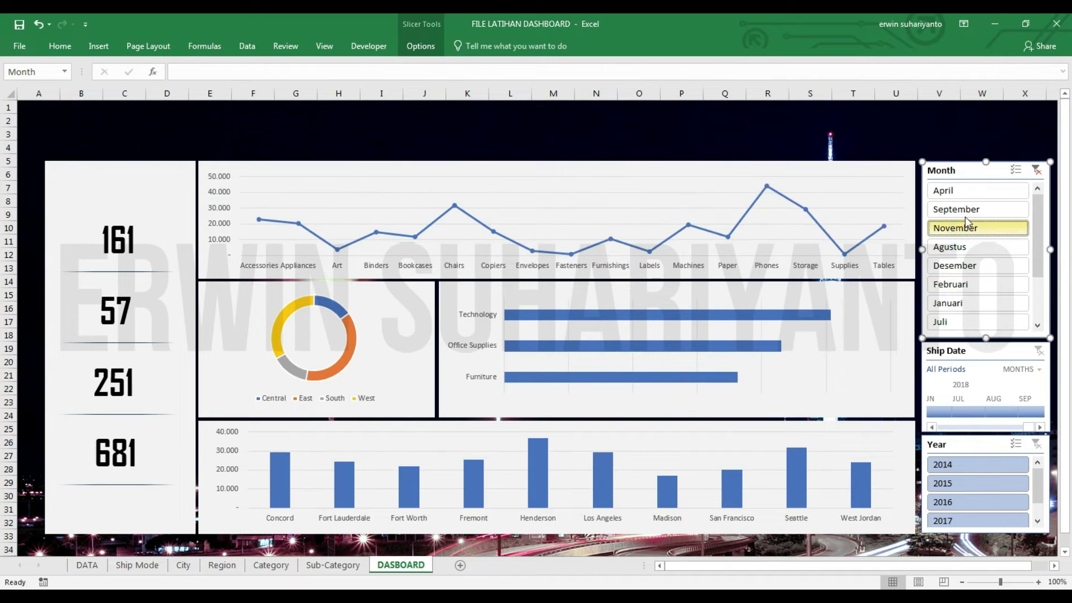
pyautogui.click(965, 210)
pyautogui.click(960, 286)
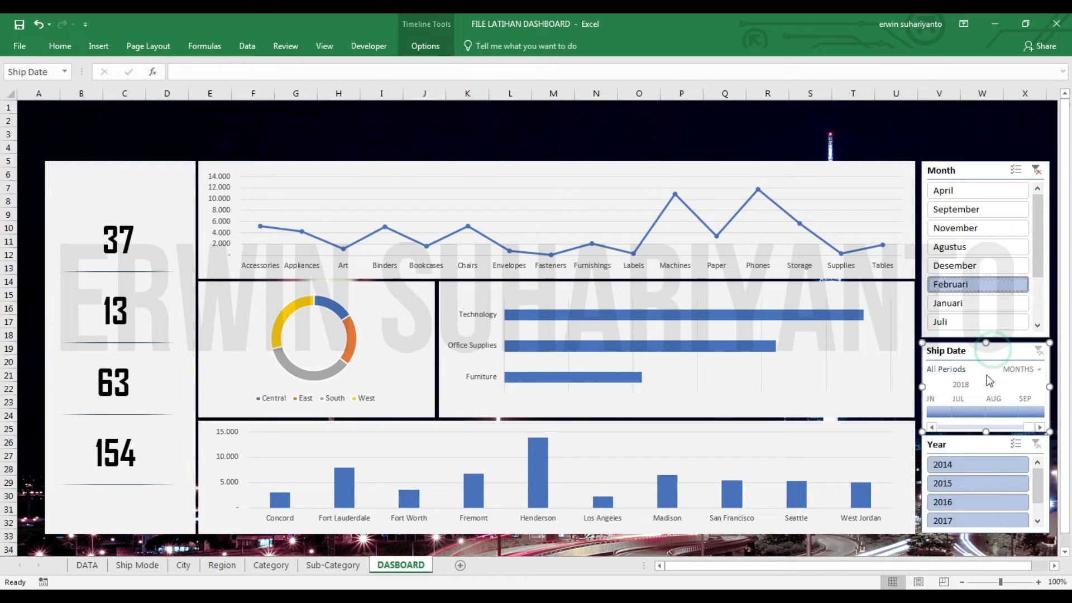
# Filter the Ship Date timeline to July, then August–September 2018, trying the years level.
pyautogui.click(968, 412)
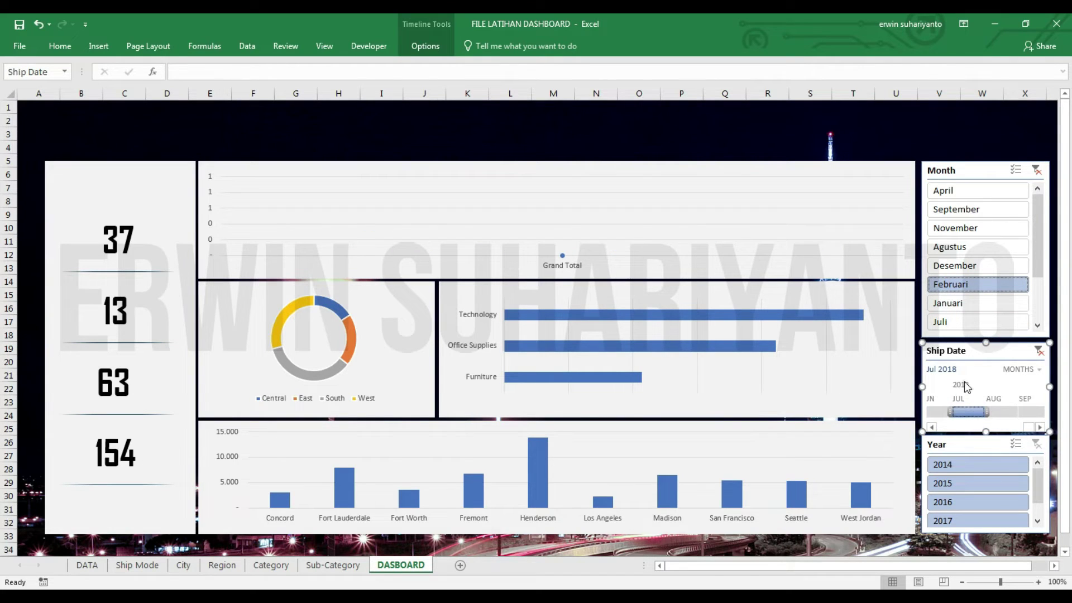
pyautogui.moveTo(999, 418); pyautogui.dragTo(1028, 414)
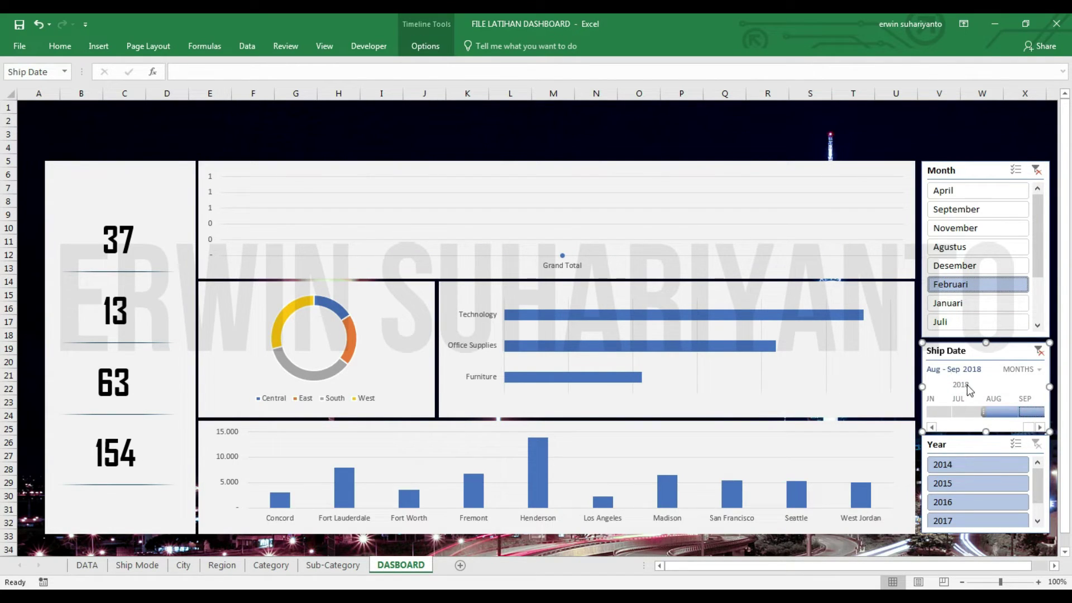
pyautogui.click(1021, 369)
pyautogui.click(1024, 386)
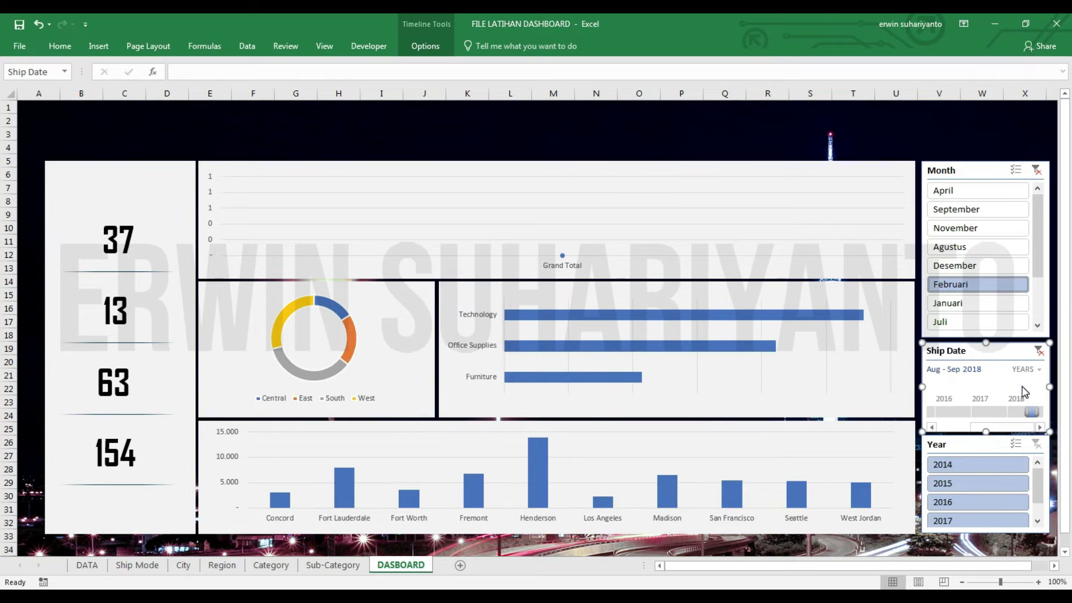
pyautogui.click(1033, 370)
pyautogui.click(1031, 400)
pyautogui.click(1030, 369)
pyautogui.click(1030, 417)
# Browse the monthly timeline from January 2014 through to December 2016.
pyautogui.moveTo(994, 411); pyautogui.dragTo(936, 411)
pyautogui.click(1033, 412)
pyautogui.moveTo(1029, 428); pyautogui.dragTo(943, 429)
pyautogui.click(942, 413)
pyautogui.click(973, 411)
pyautogui.click(1008, 411)
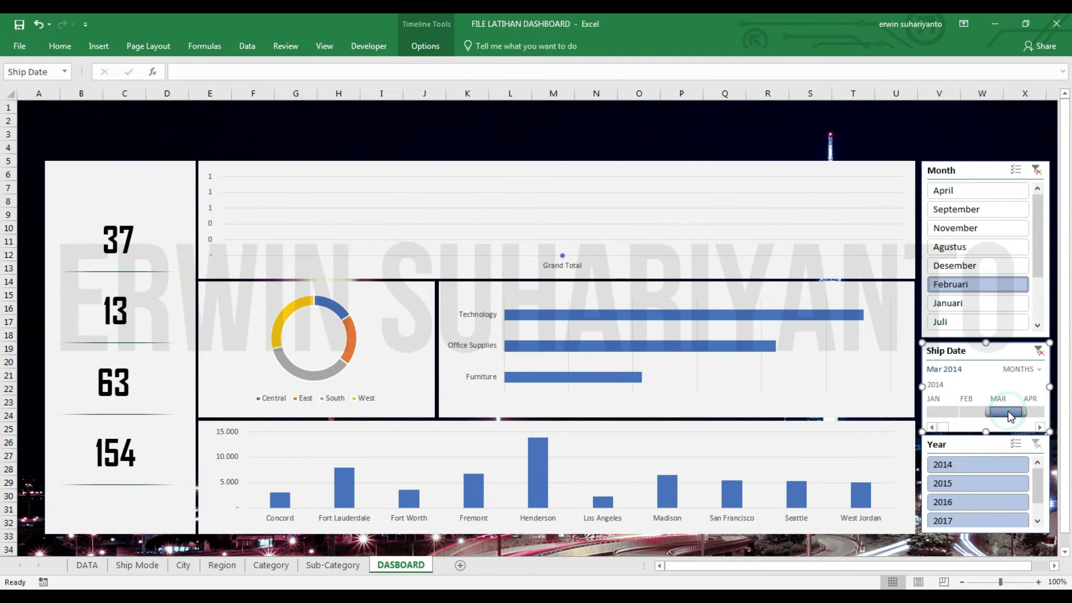
pyautogui.click(1030, 412)
pyautogui.click(1038, 427)
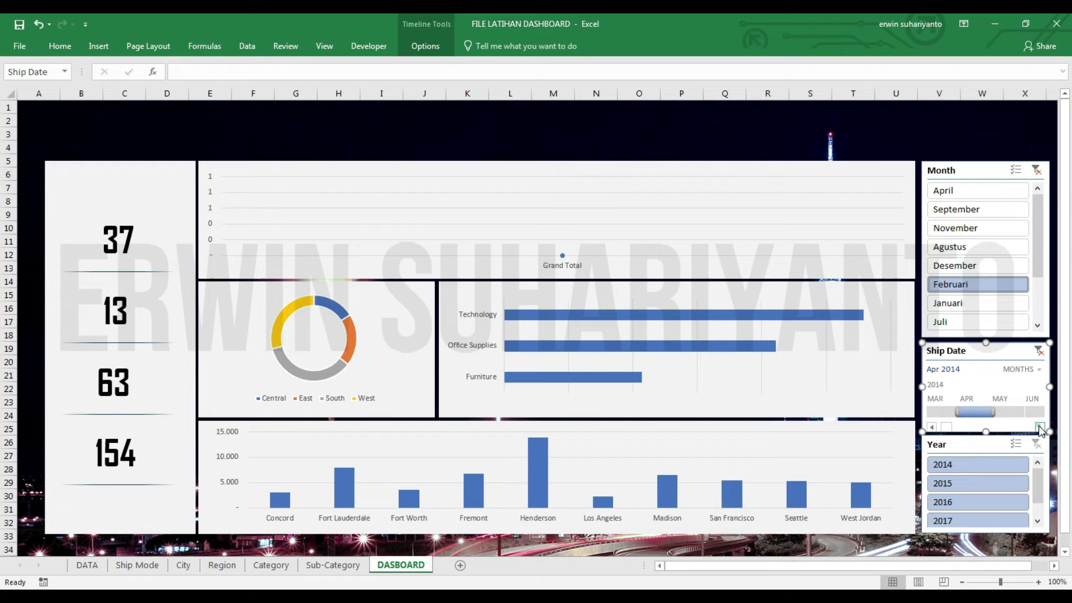
pyautogui.click(1008, 412)
pyautogui.moveTo(952, 427); pyautogui.dragTo(1000, 428)
pyautogui.click(1000, 412)
# Switch the timeline to years to pick 2018, then to quarters spanning Q4 2017–Q1 2018.
pyautogui.click(1022, 369)
pyautogui.click(1030, 395)
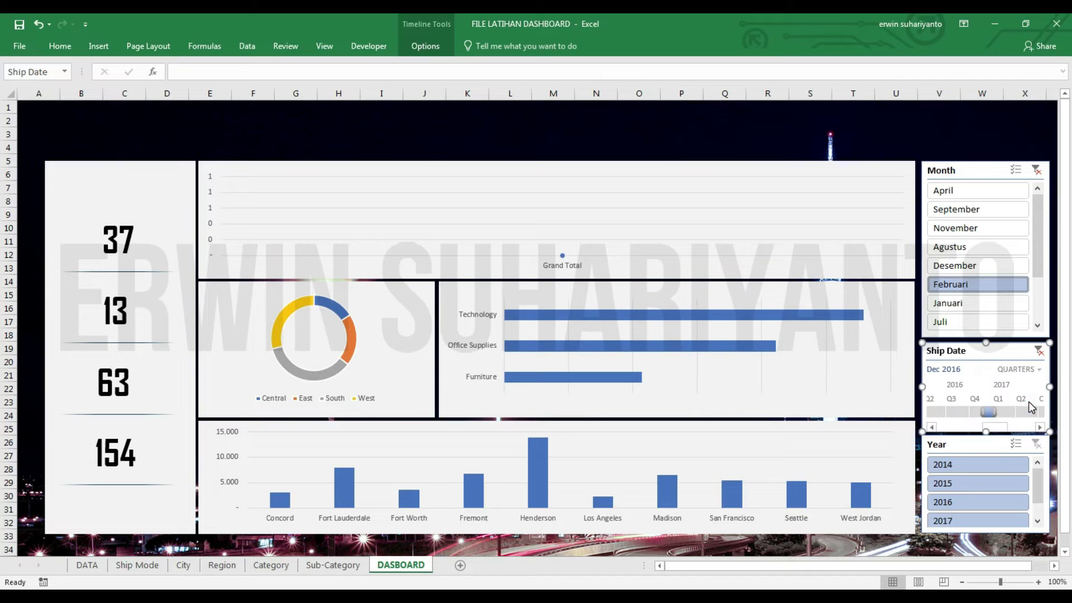
pyautogui.click(1022, 369)
pyautogui.click(1027, 389)
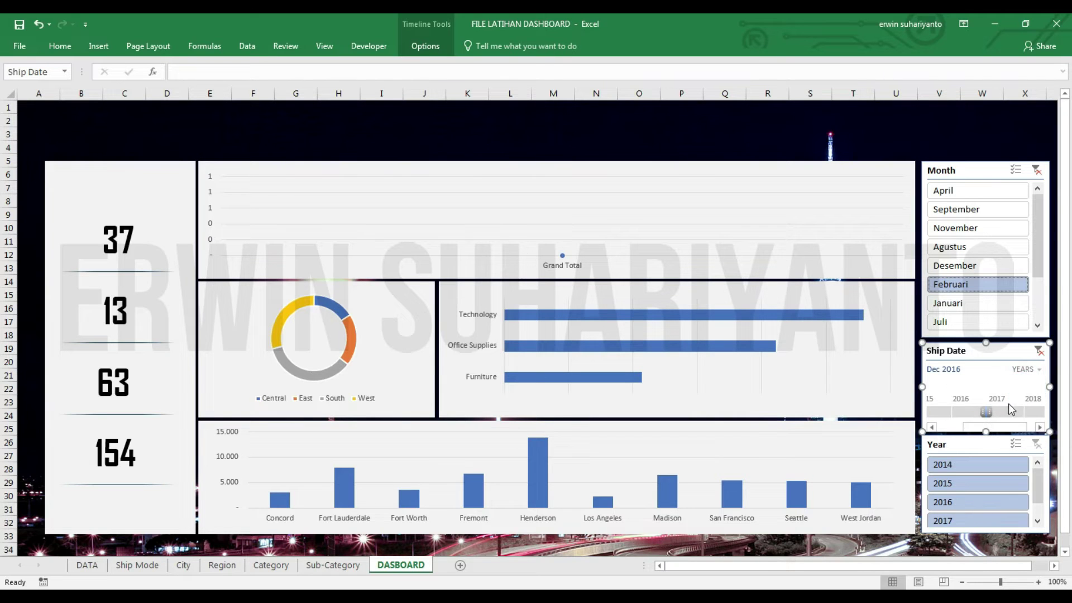
pyautogui.click(1030, 412)
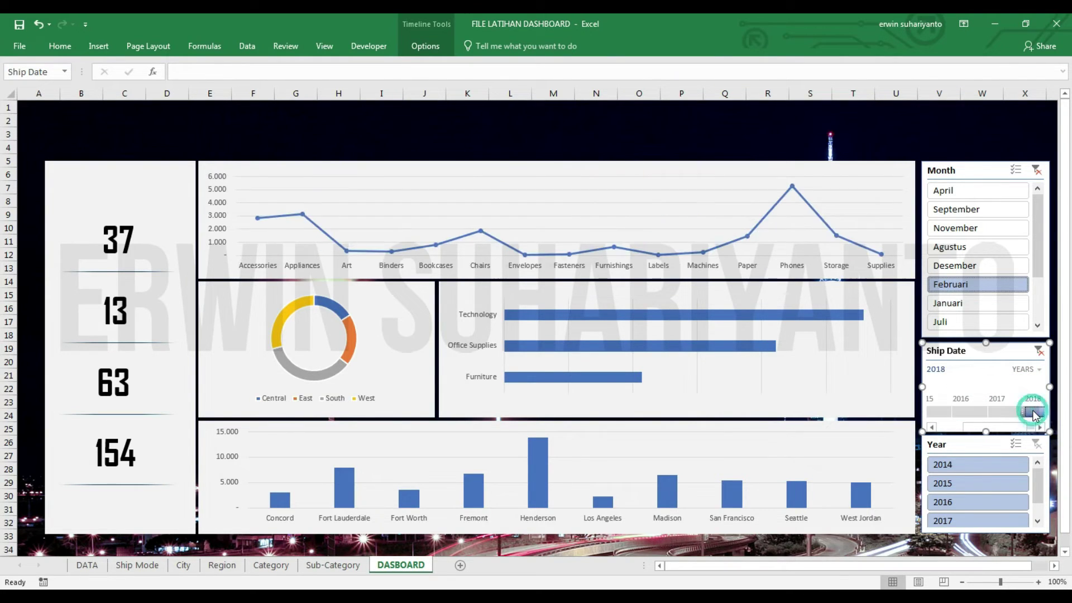
pyautogui.click(1033, 371)
pyautogui.click(1033, 402)
pyautogui.moveTo(999, 412); pyautogui.dragTo(966, 416)
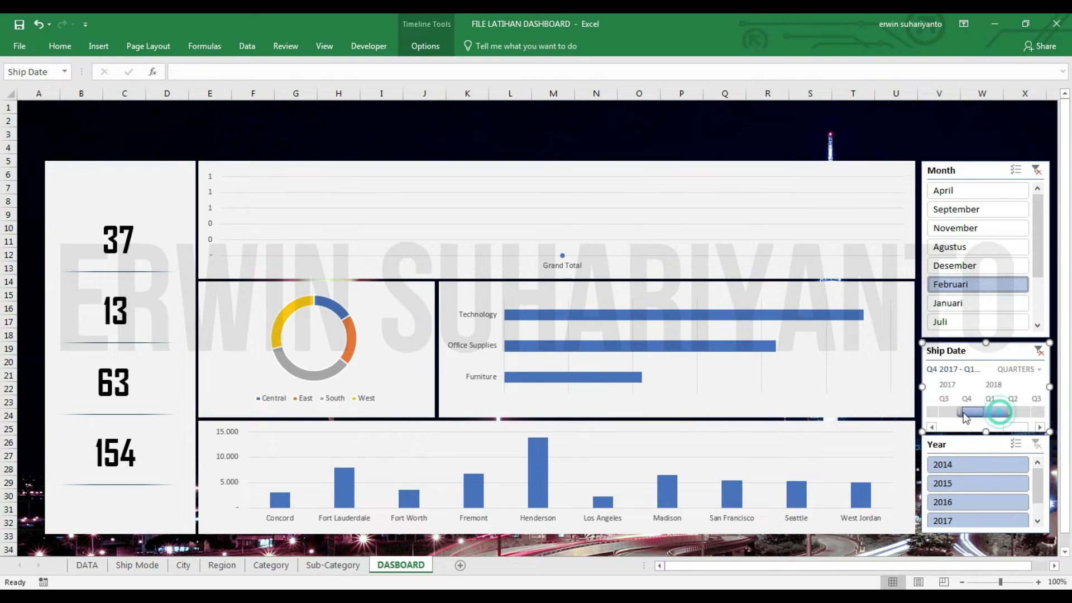
pyautogui.click(1027, 412)
# Set the timeline to Q3 2018, then insert a Ship Mode slicer for the line chart.
pyautogui.click(1037, 413)
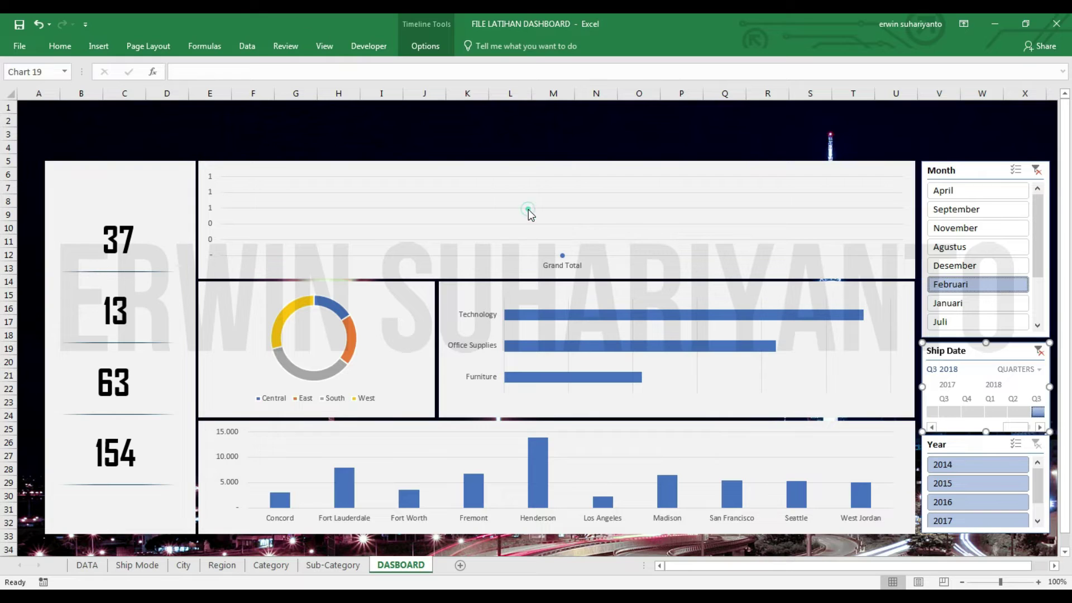
pyautogui.click(529, 214)
pyautogui.click(420, 46)
pyautogui.click(272, 81)
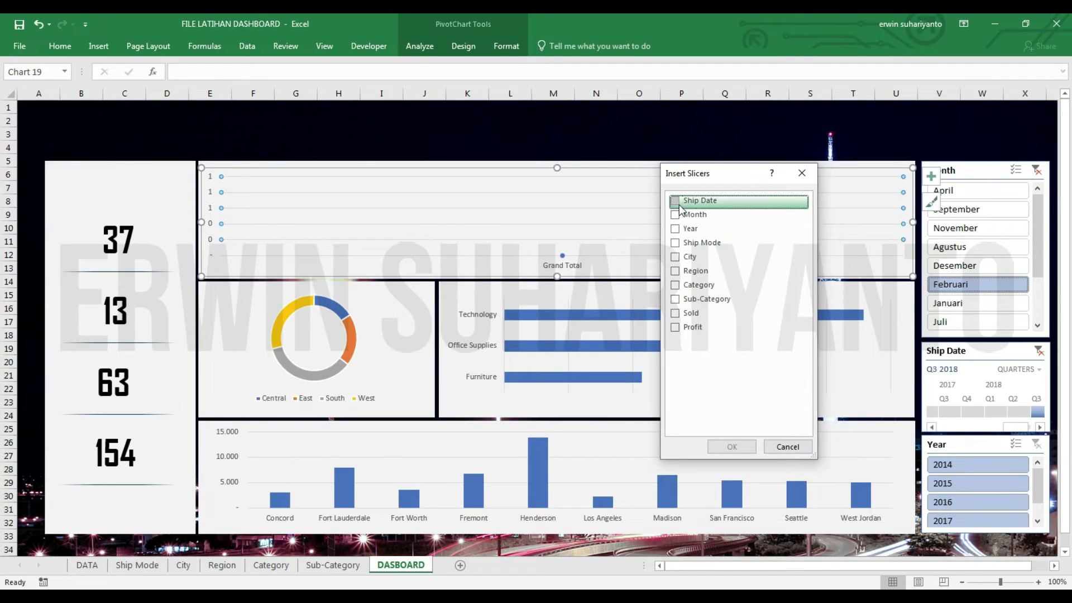
pyautogui.click(676, 244)
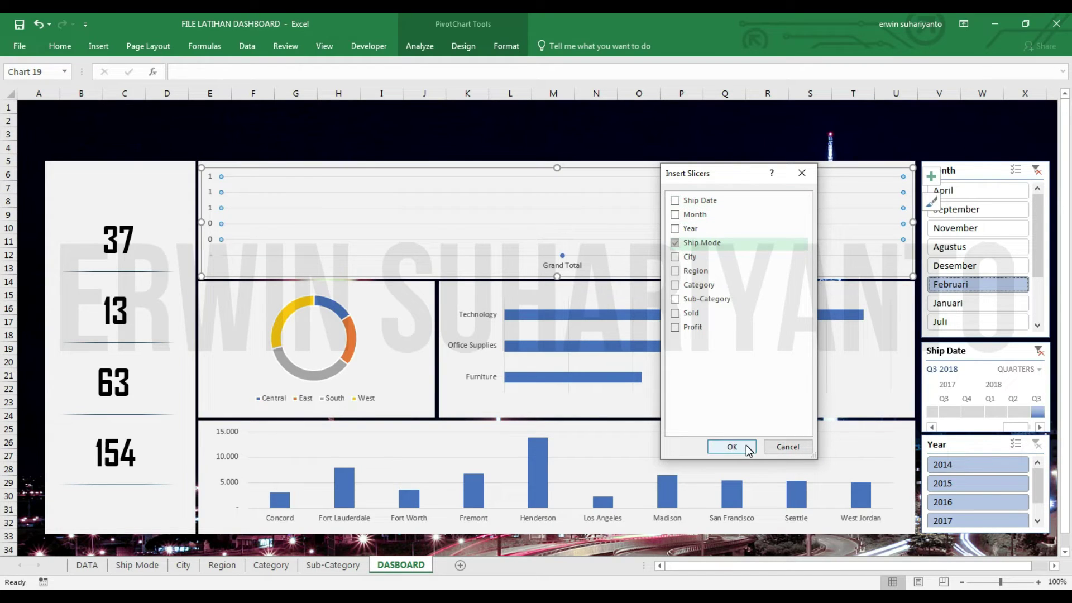
pyautogui.click(732, 447)
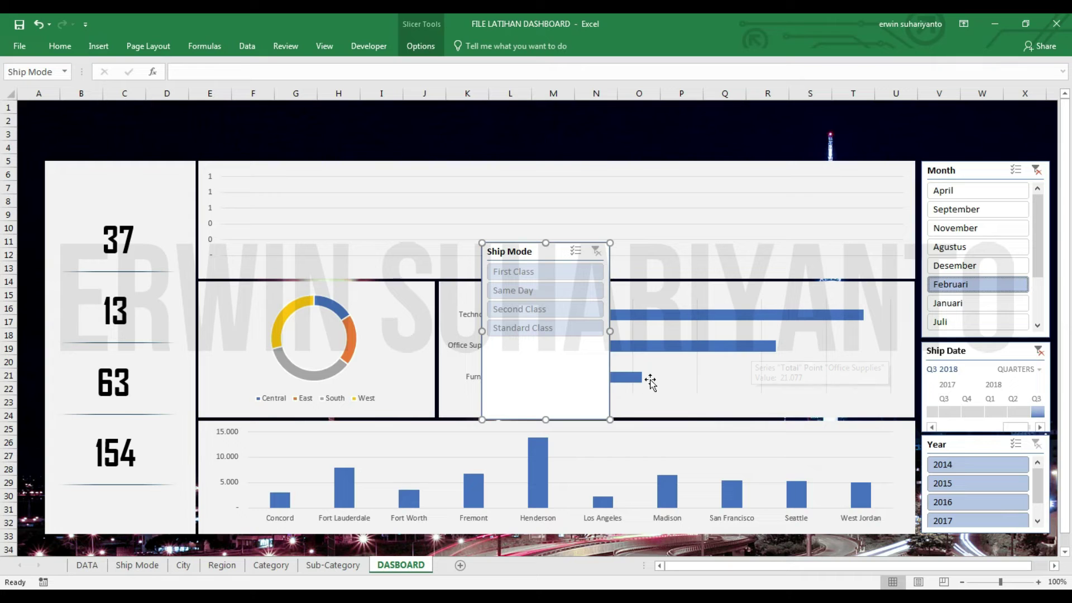
# Delete the Ship Date timeline and fit the Ship Mode slicer between the Month and Year slicers.
pyautogui.moveTo(537, 346); pyautogui.dragTo(537, 340)
pyautogui.click(974, 352)
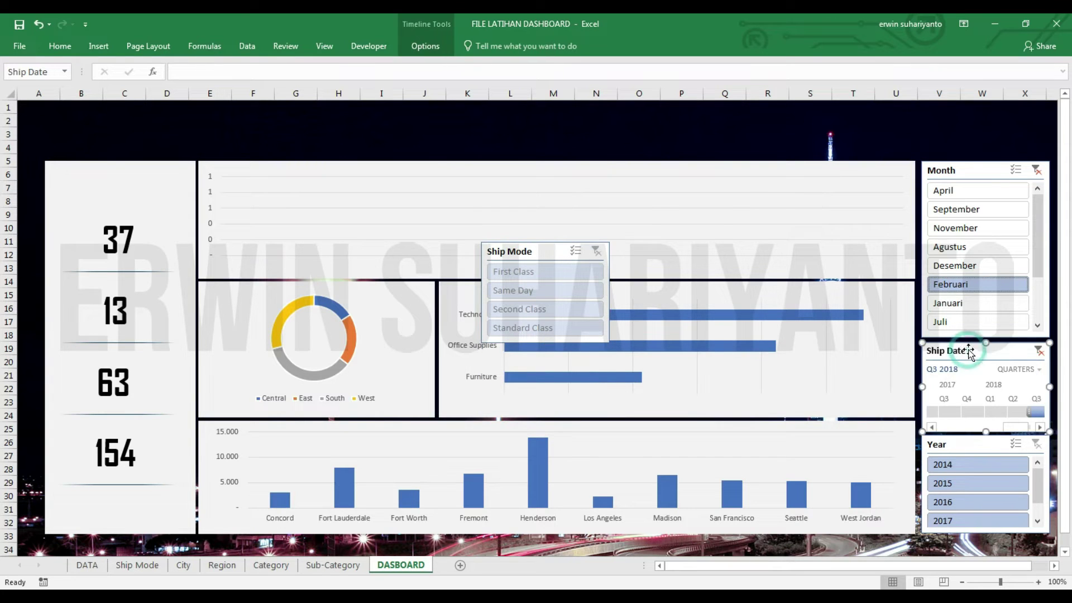
pyautogui.press('Delete')
pyautogui.moveTo(549, 253); pyautogui.dragTo(988, 349)
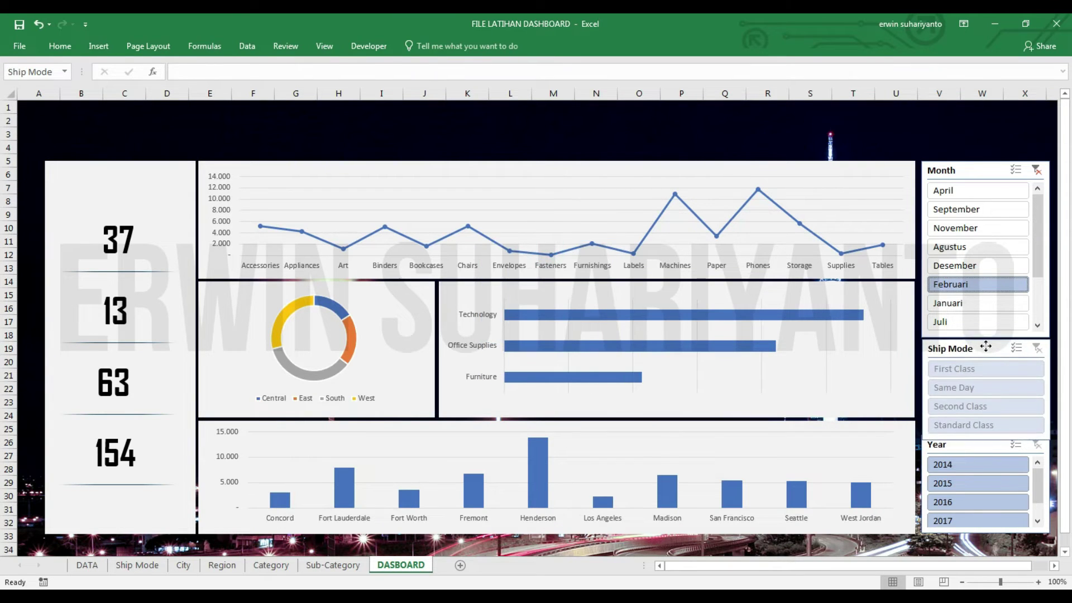
pyautogui.moveTo(985, 441); pyautogui.dragTo(986, 433)
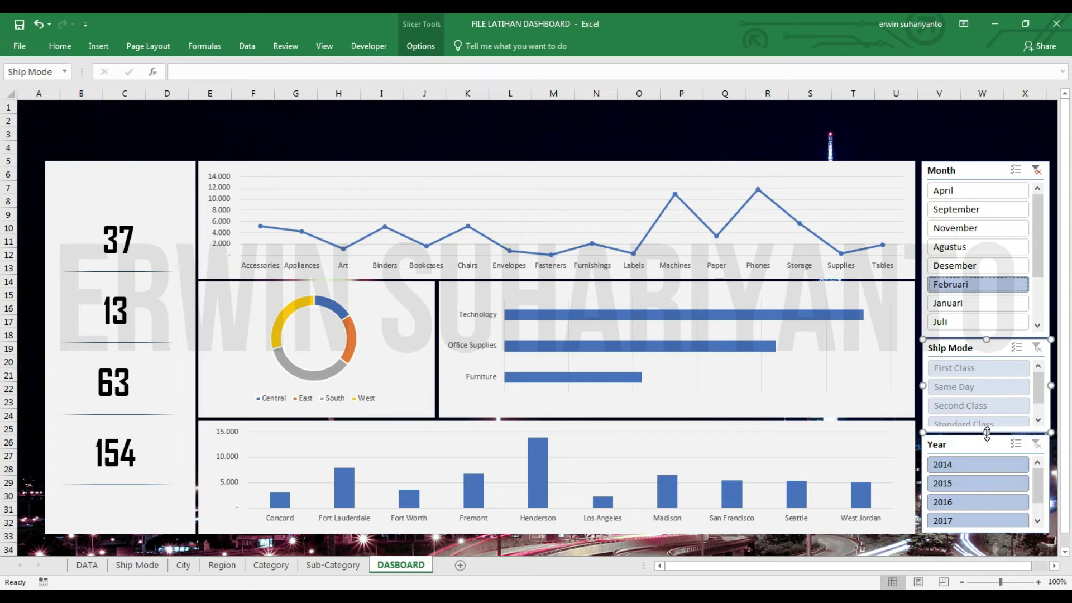
pyautogui.click(997, 335)
pyautogui.click(992, 352)
pyautogui.moveTo(990, 361); pyautogui.dragTo(988, 357)
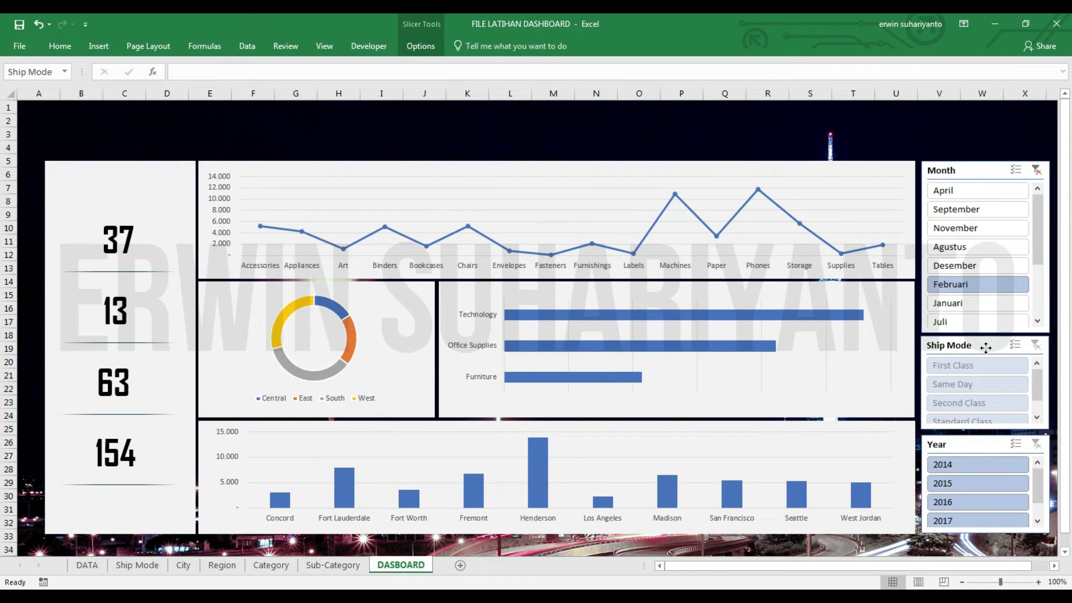
pyautogui.moveTo(987, 428); pyautogui.dragTo(986, 432)
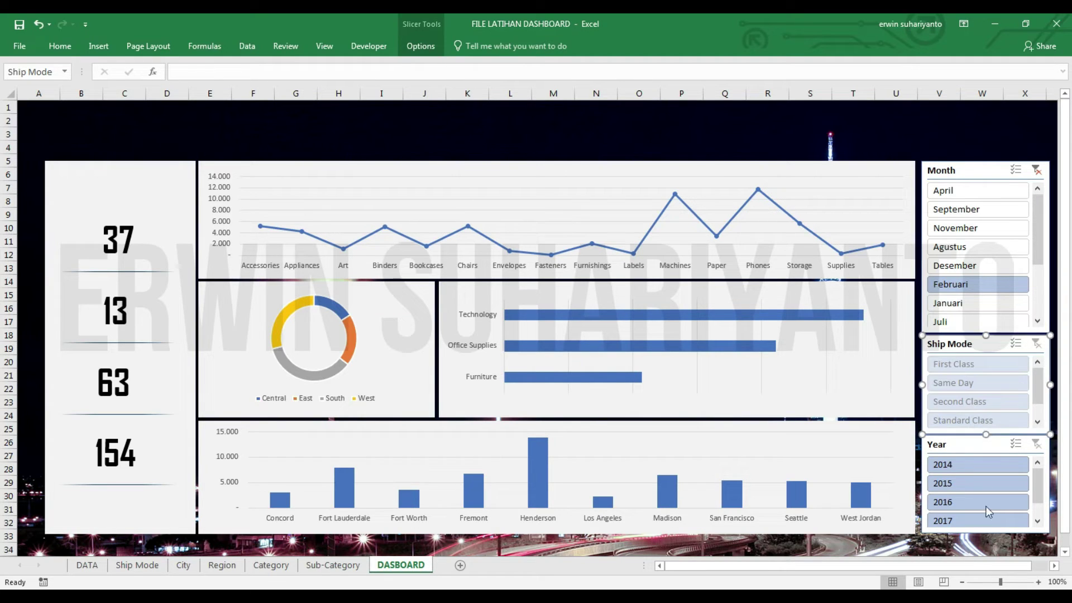
pyautogui.click(979, 550)
# Connect the Ship Mode slicer to the City, Region, ShipMode and Category pivots.
pyautogui.click(972, 384)
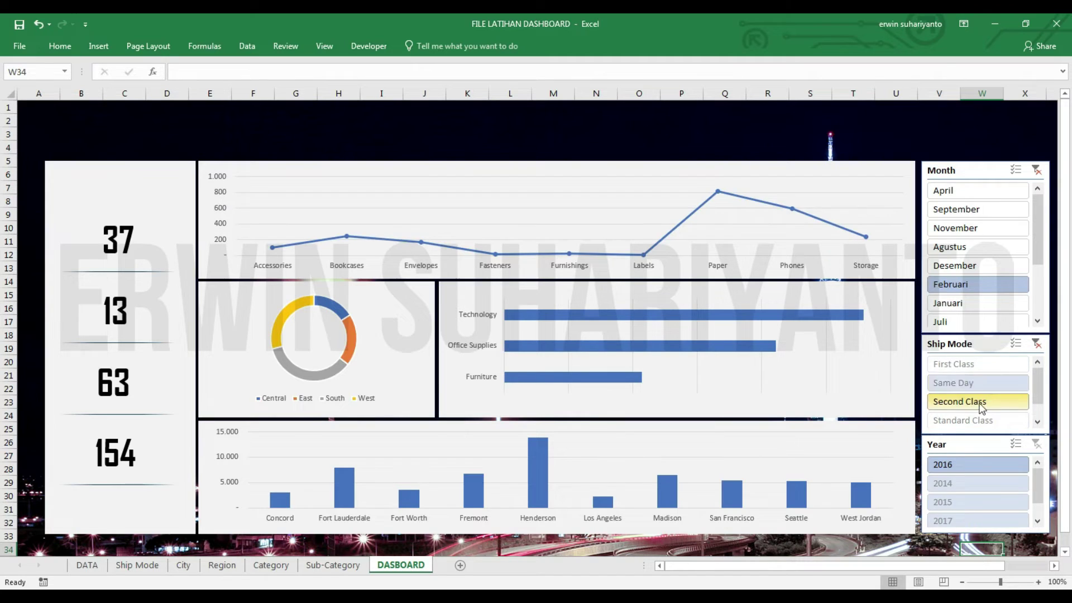
pyautogui.click(955, 402)
pyautogui.rightClick(952, 347)
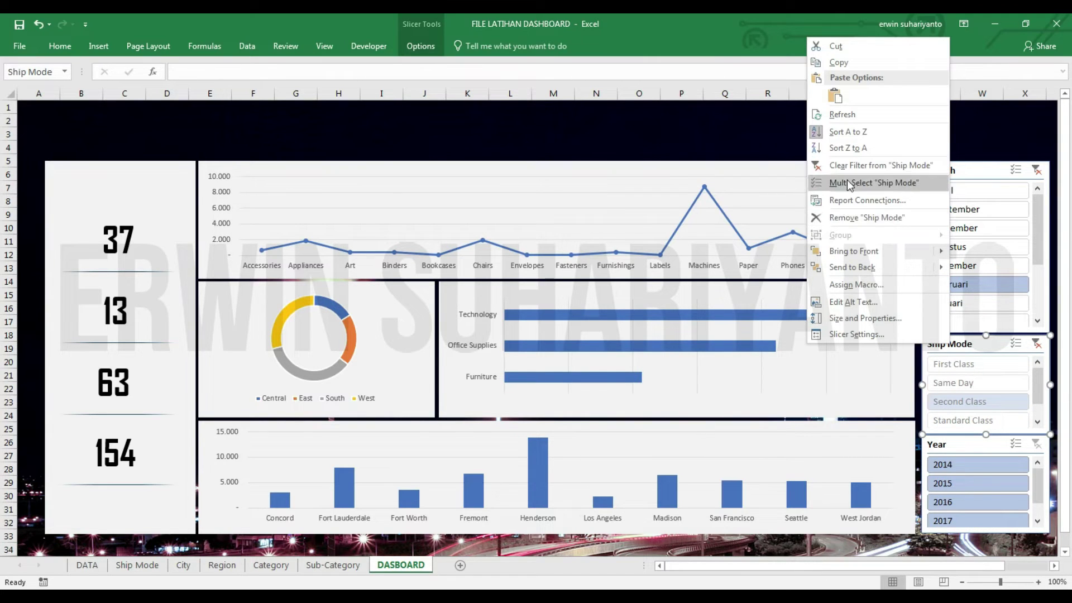
pyautogui.click(854, 200)
pyautogui.click(750, 217)
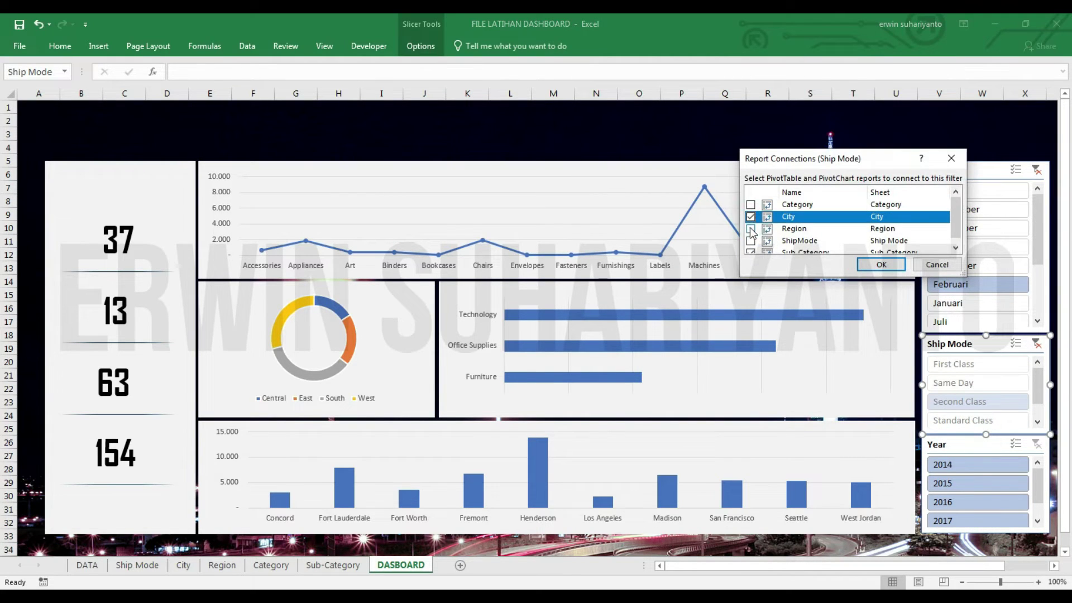
pyautogui.click(750, 228)
pyautogui.click(751, 241)
pyautogui.click(750, 205)
pyautogui.click(881, 265)
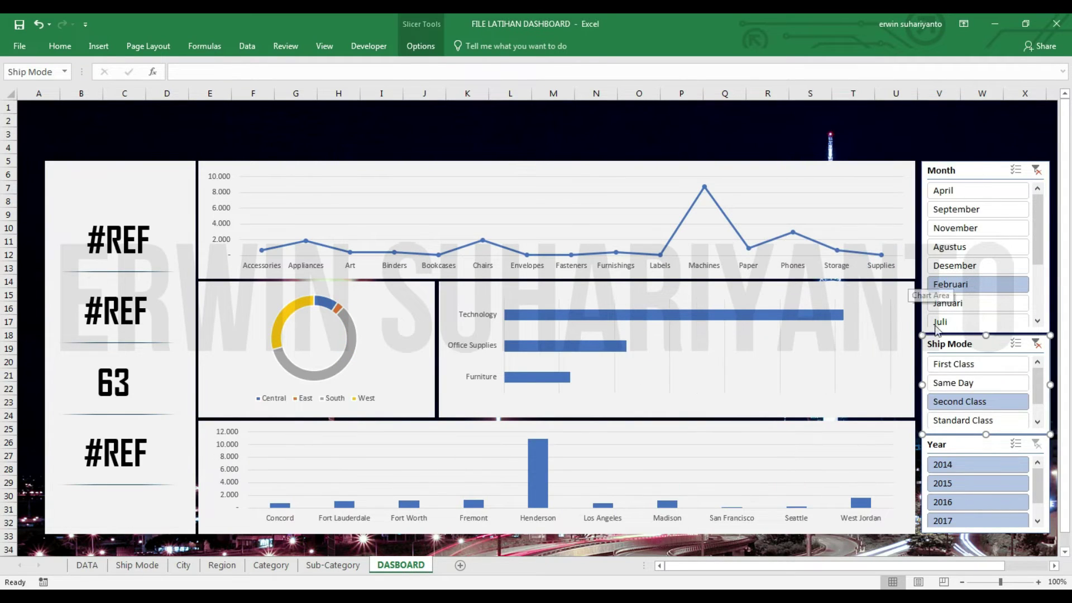
# Test First and Second Class, then review the slicer's ShipMode pivot connection.
pyautogui.click(912, 548)
pyautogui.click(973, 364)
pyautogui.click(974, 402)
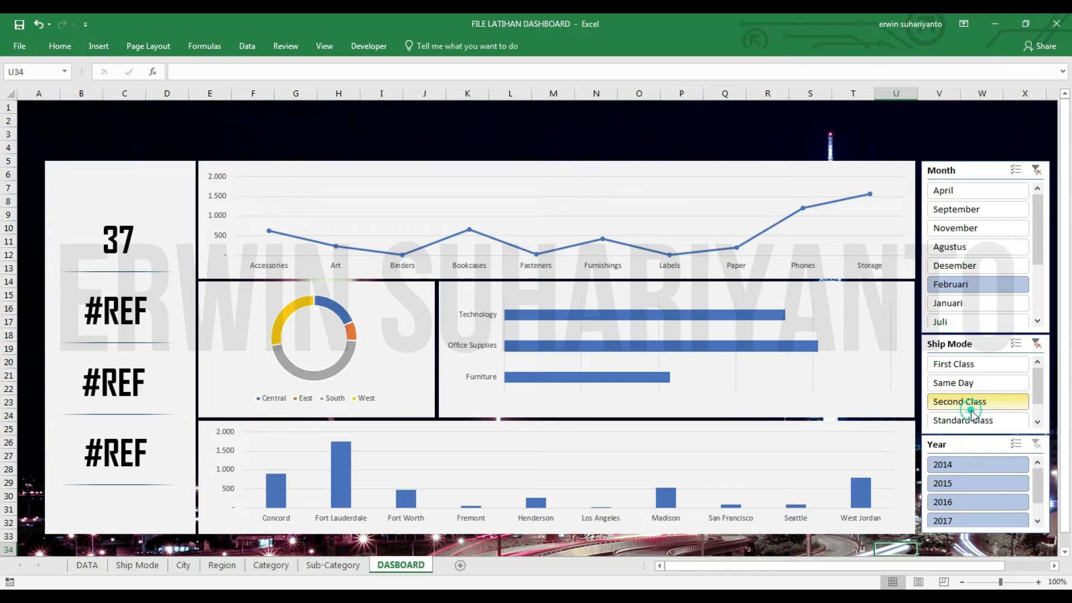
pyautogui.rightClick(951, 346)
pyautogui.click(863, 202)
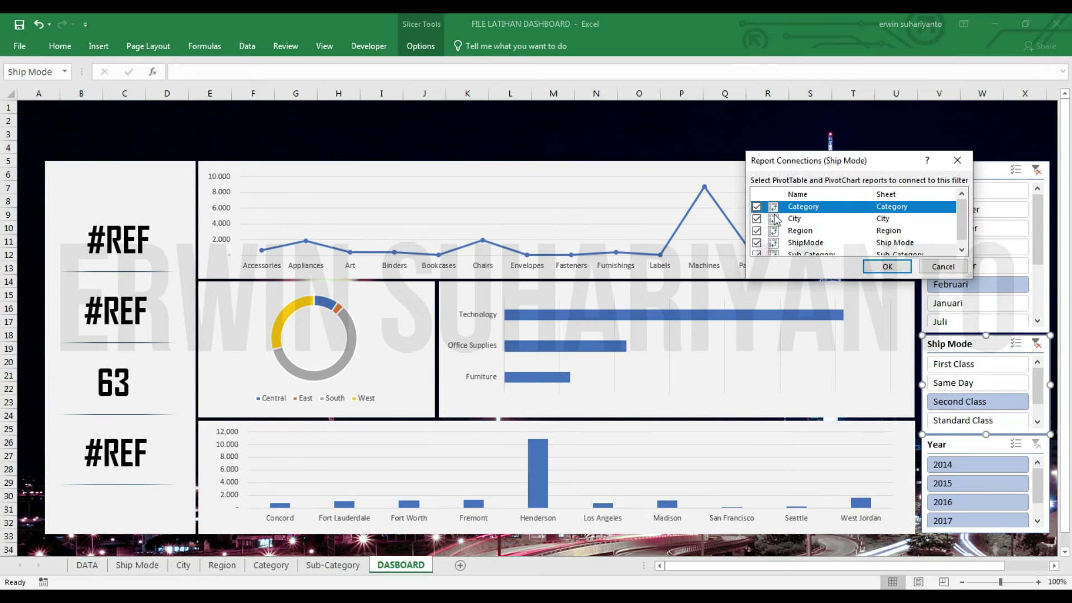
pyautogui.click(756, 242)
pyautogui.click(887, 267)
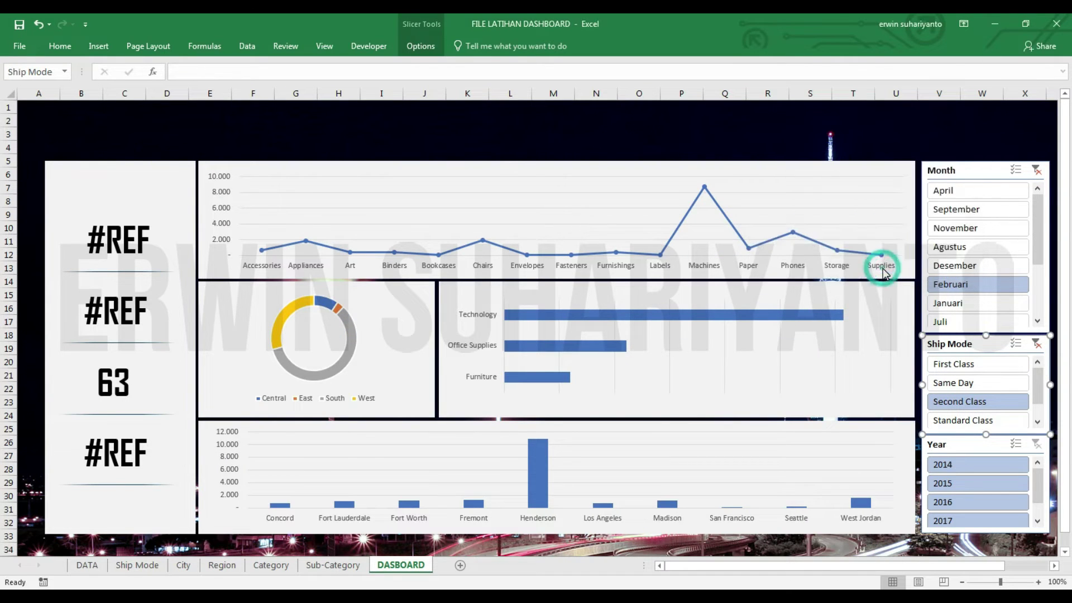
# Test Same Day and Agustus, clear the Month and Ship Mode filters, then try April.
pyautogui.click(990, 383)
pyautogui.click(965, 248)
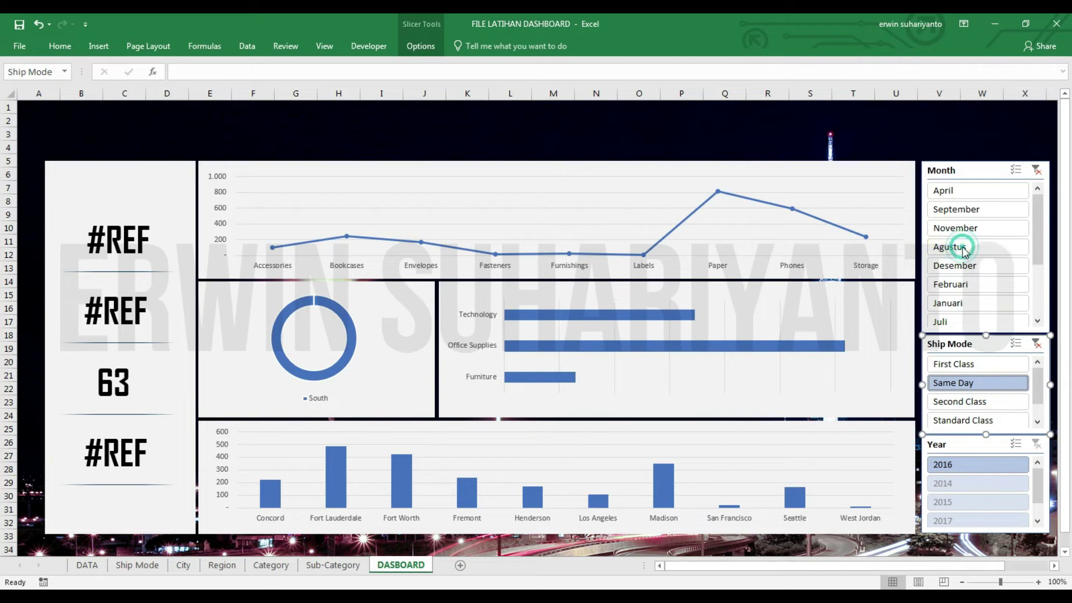
pyautogui.click(1037, 170)
pyautogui.click(1037, 344)
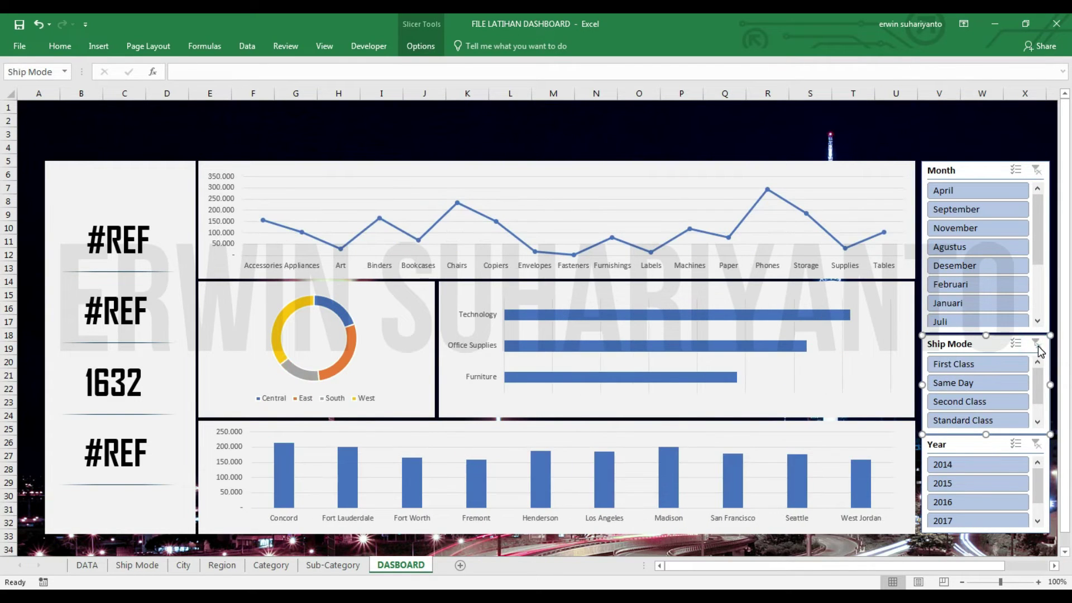
pyautogui.click(967, 285)
pyautogui.click(962, 228)
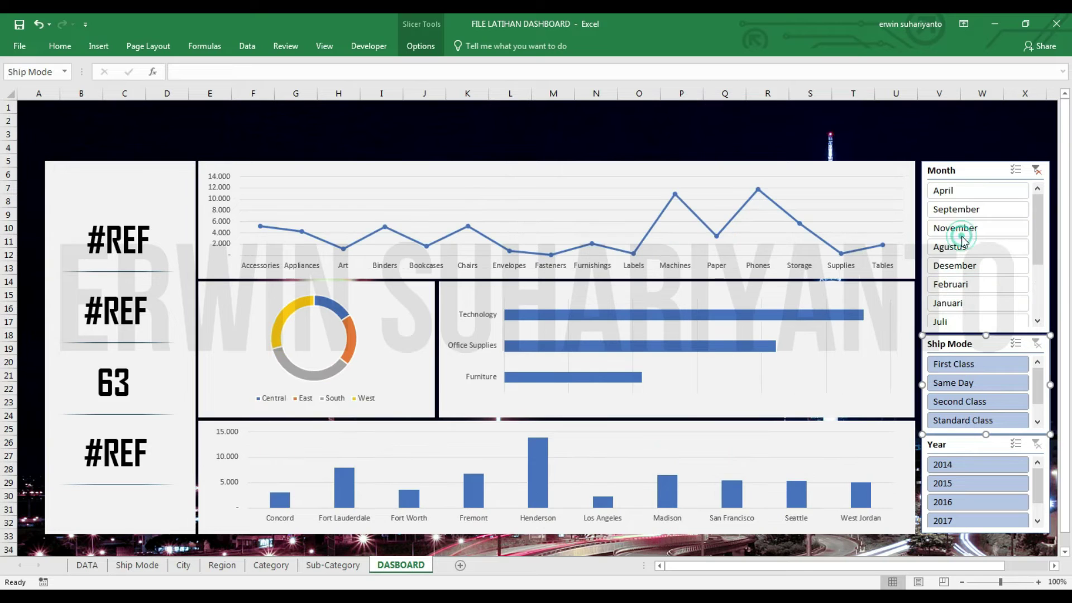
pyautogui.click(964, 193)
# Clear the filter on the Ship Mode pivot table so all four classes show.
pyautogui.click(136, 565)
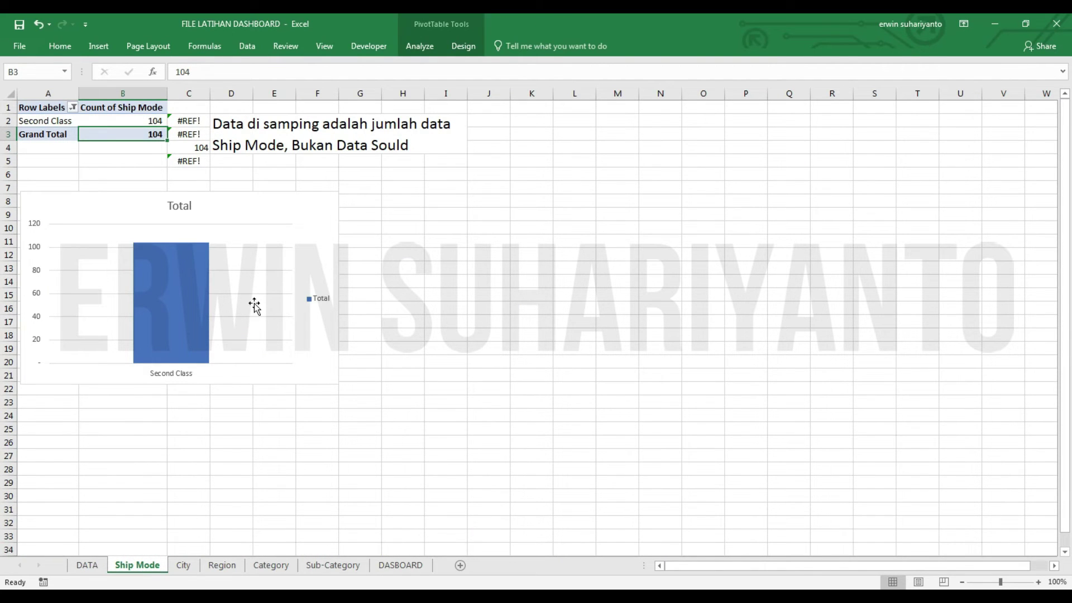
pyautogui.click(400, 565)
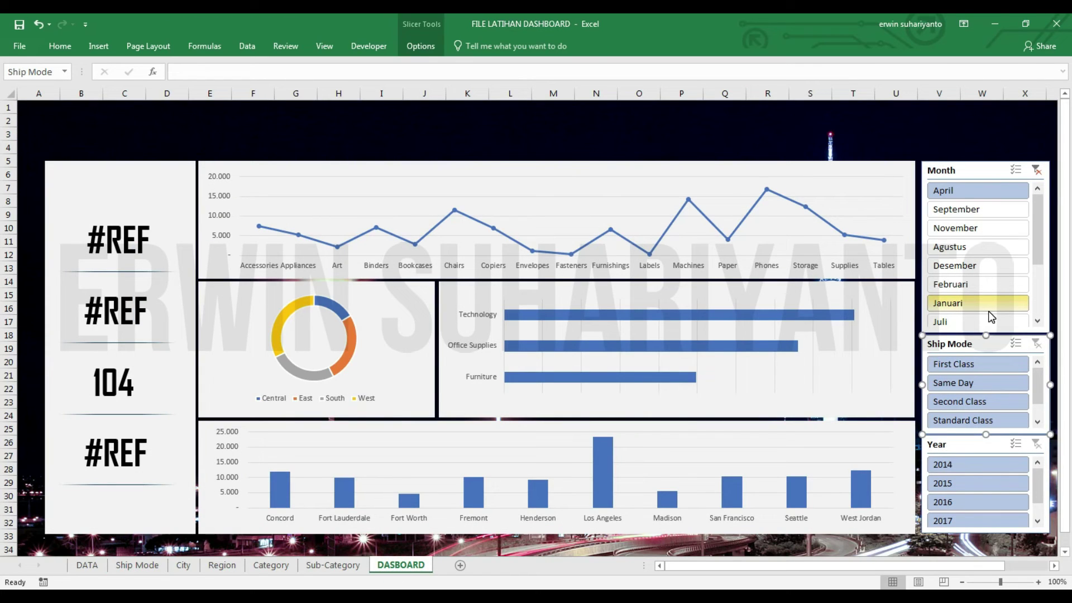
pyautogui.click(137, 565)
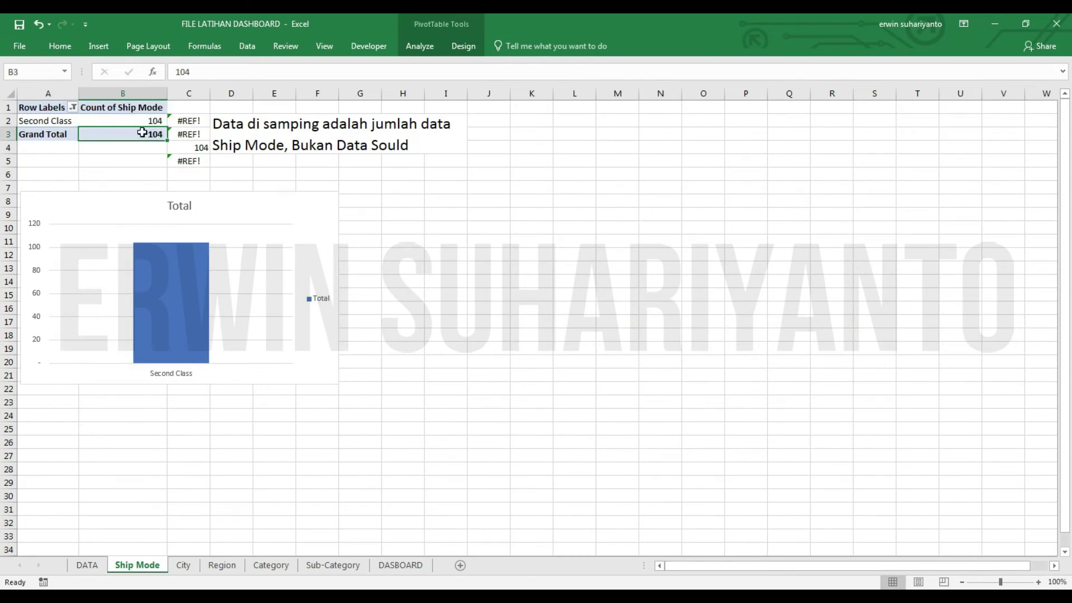
pyautogui.click(420, 47)
pyautogui.click(60, 46)
pyautogui.click(233, 46)
pyautogui.click(461, 66)
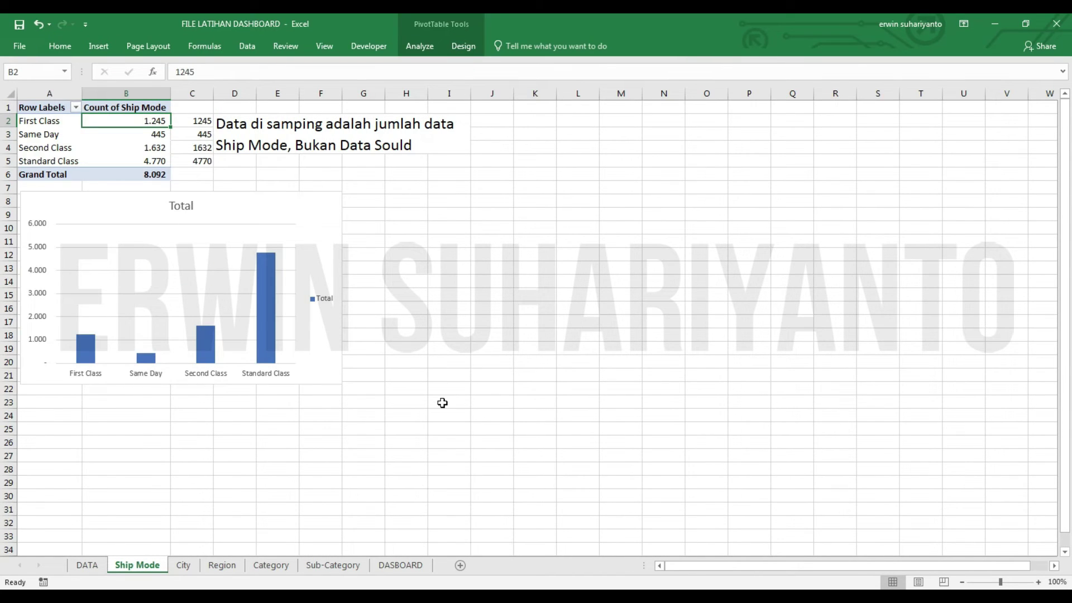
# On the dashboard, test First, Second and Standard Class, then set Month to September.
pyautogui.click(385, 567)
pyautogui.click(971, 364)
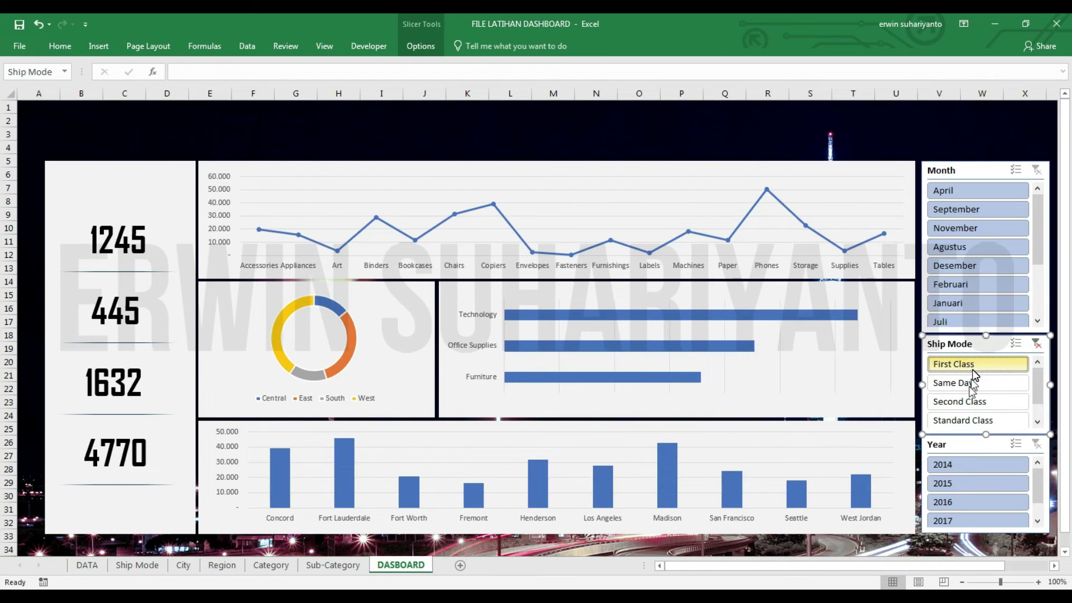
pyautogui.click(967, 401)
pyautogui.click(966, 421)
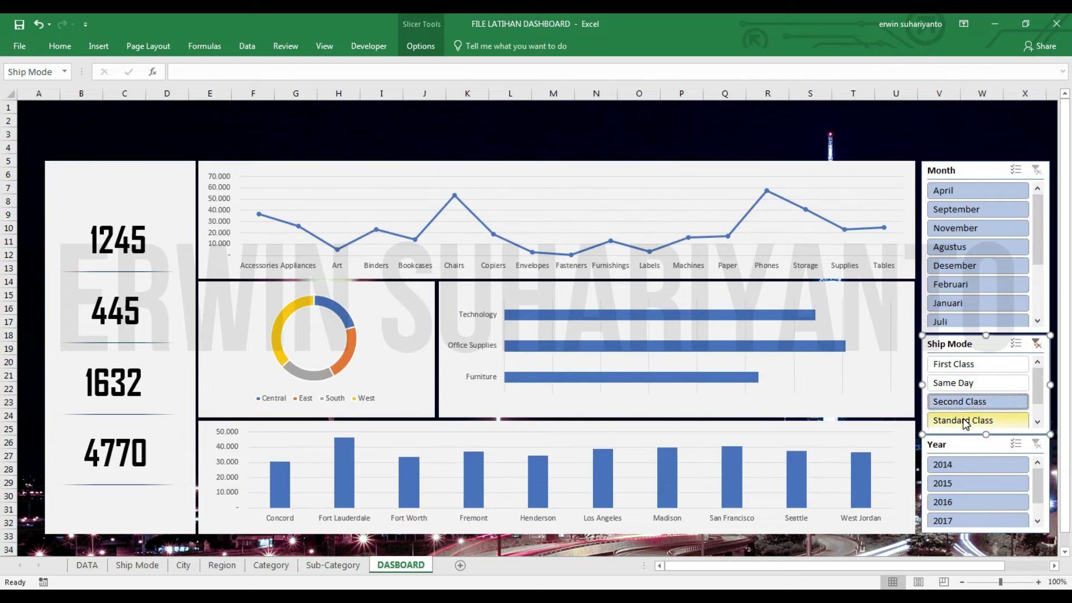
pyautogui.click(958, 265)
pyautogui.click(967, 210)
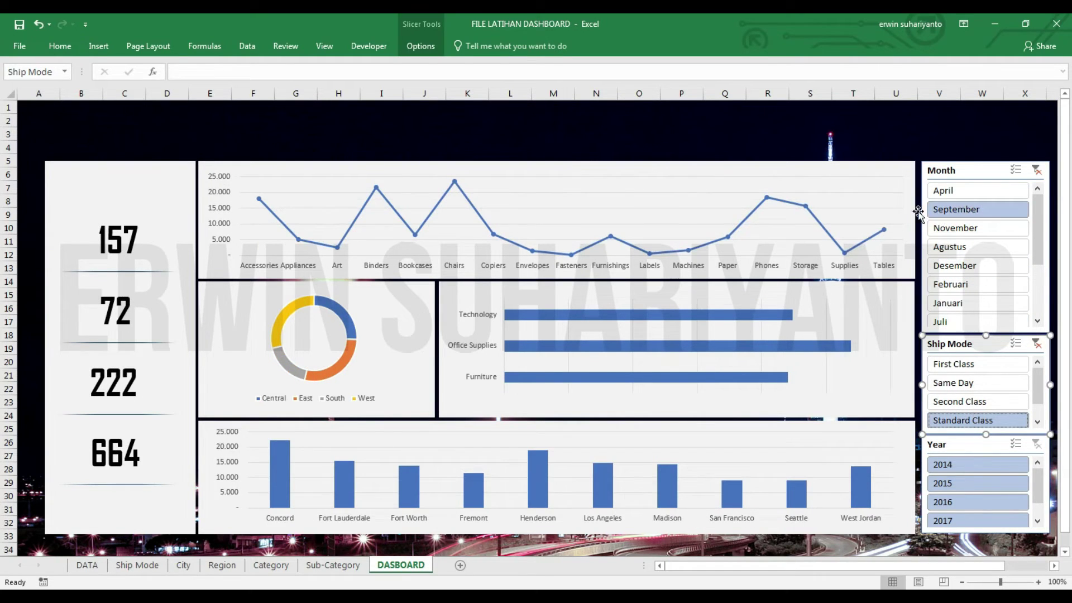
pyautogui.click(921, 148)
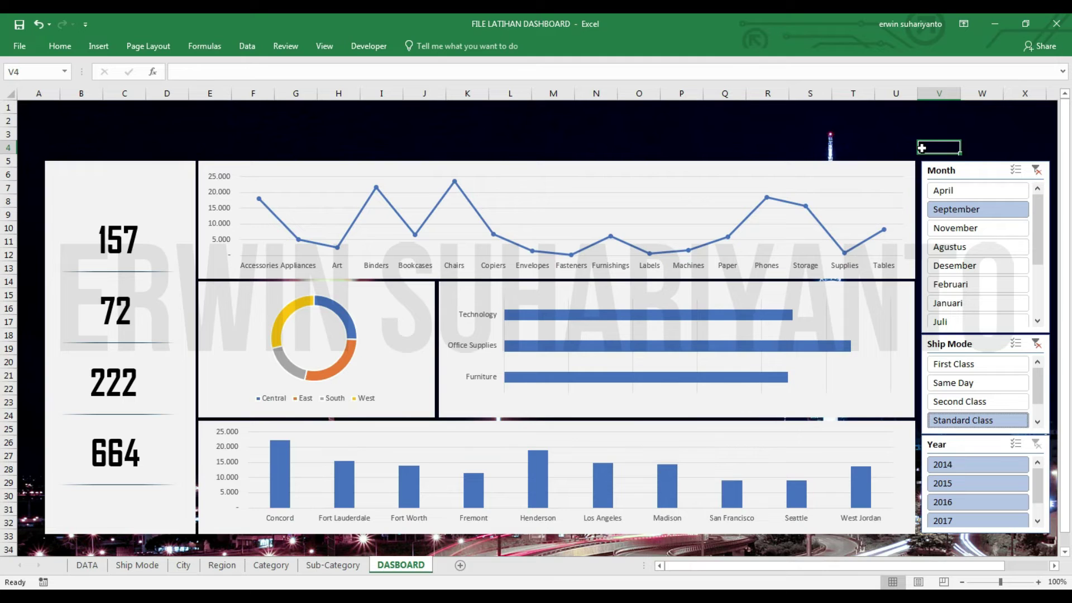
# Delete the old Ship Mode slicer and move the Year slicer up under Month.
pyautogui.click(952, 345)
pyautogui.press('Delete')
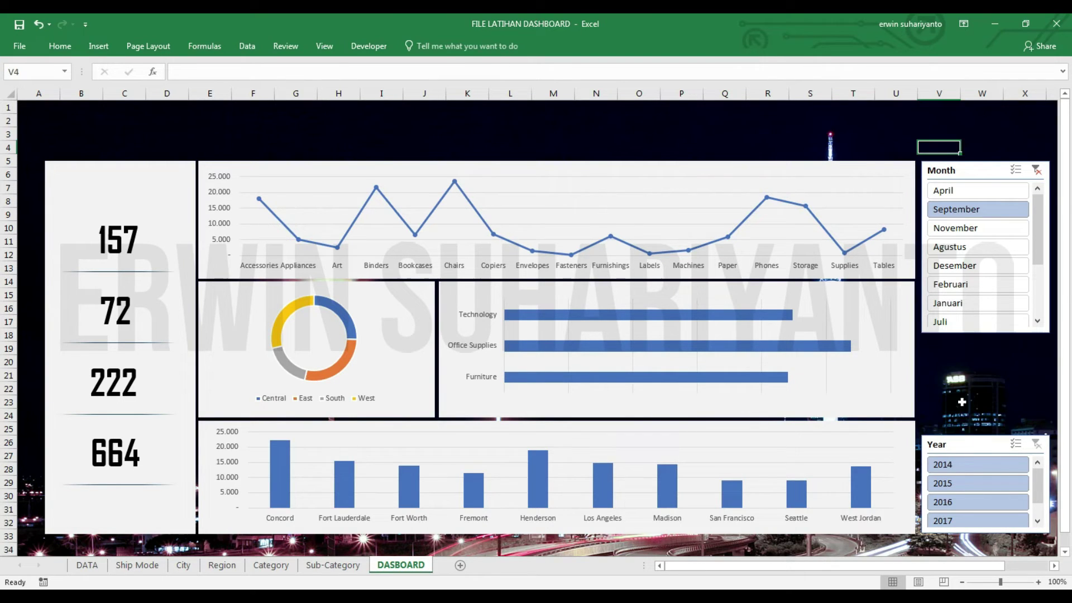
pyautogui.moveTo(964, 445); pyautogui.dragTo(964, 346)
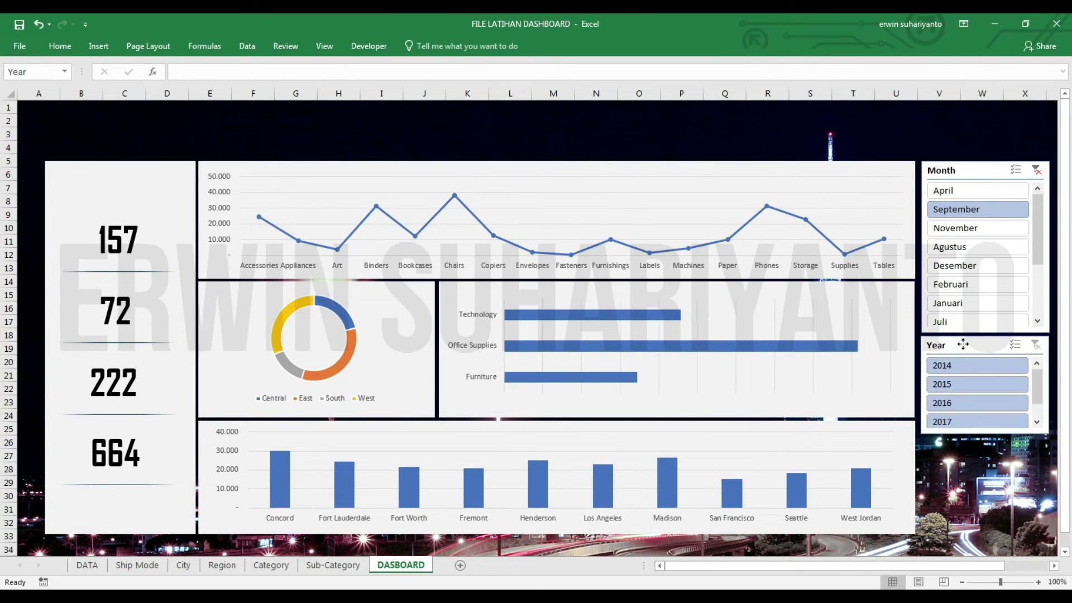
pyautogui.click(425, 134)
pyautogui.click(204, 46)
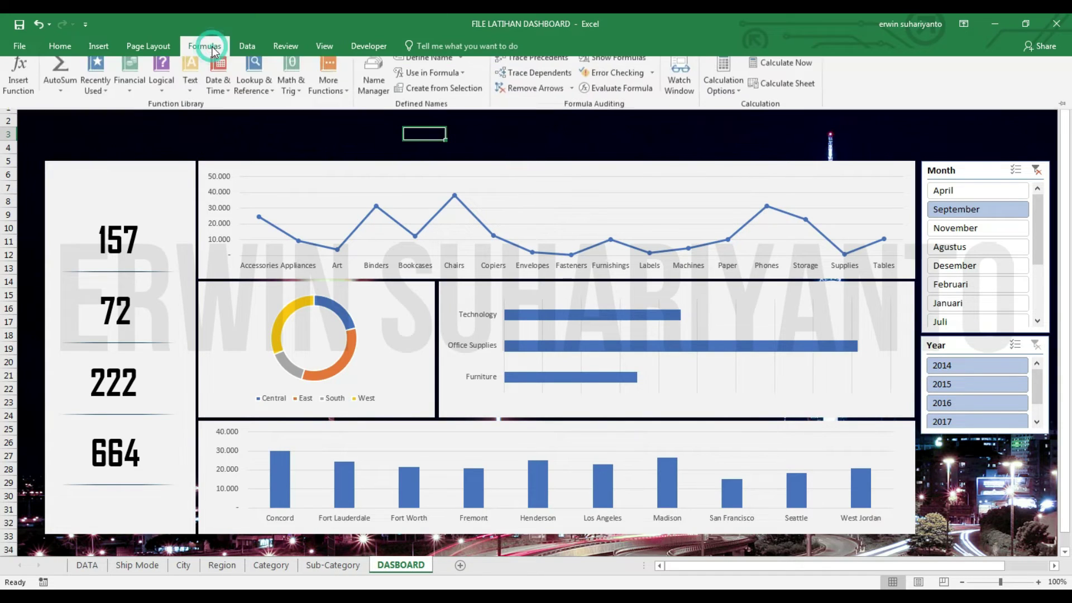
# Insert a new Ship Mode slicer from the line chart, shorten it, and place it below Year.
pyautogui.click(591, 199)
pyautogui.click(420, 46)
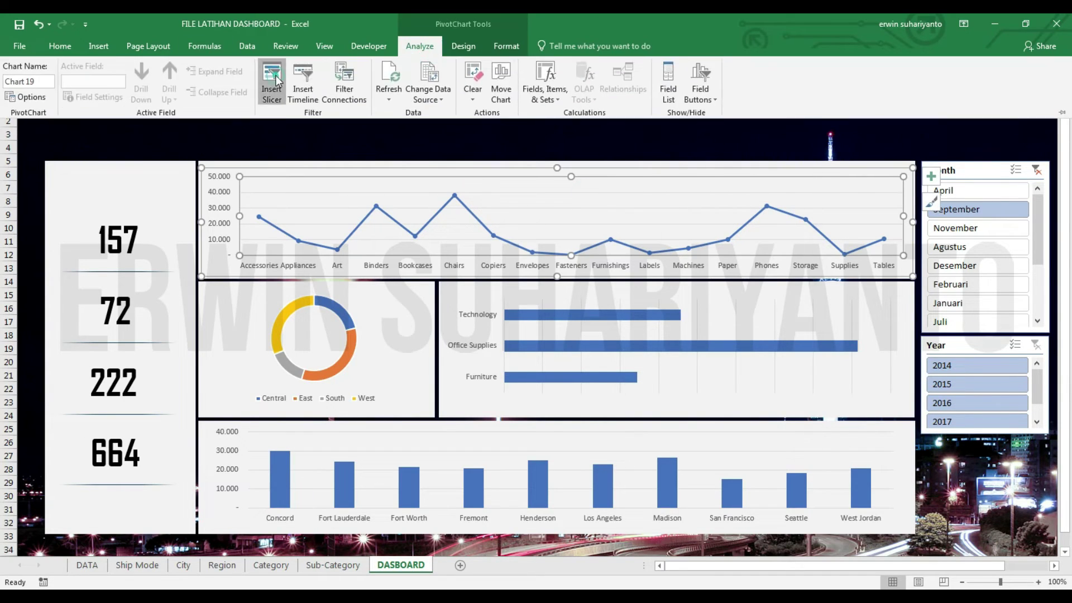
pyautogui.click(276, 78)
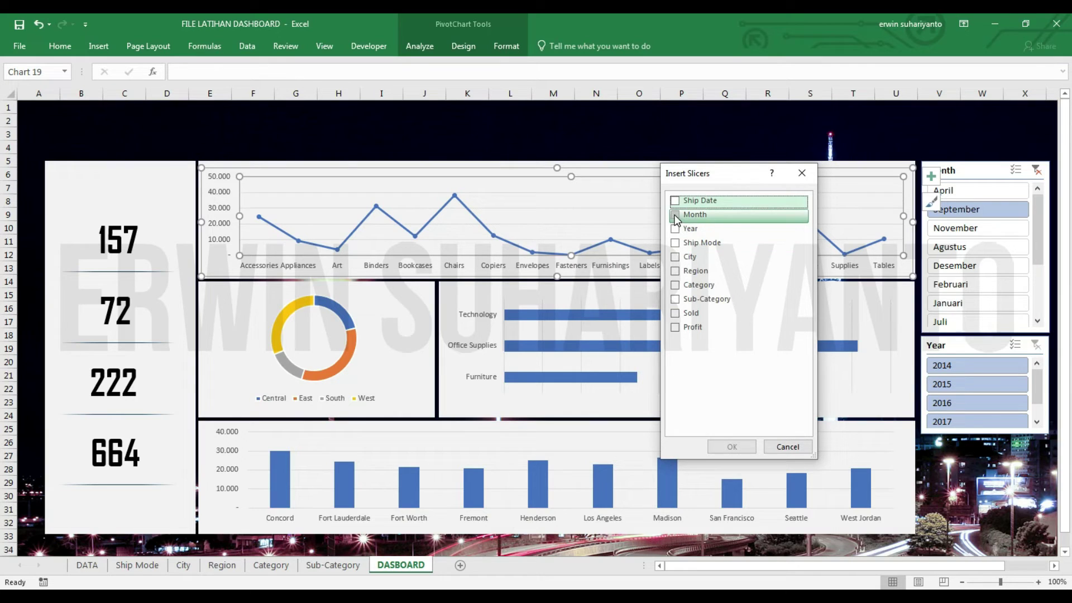
pyautogui.click(675, 243)
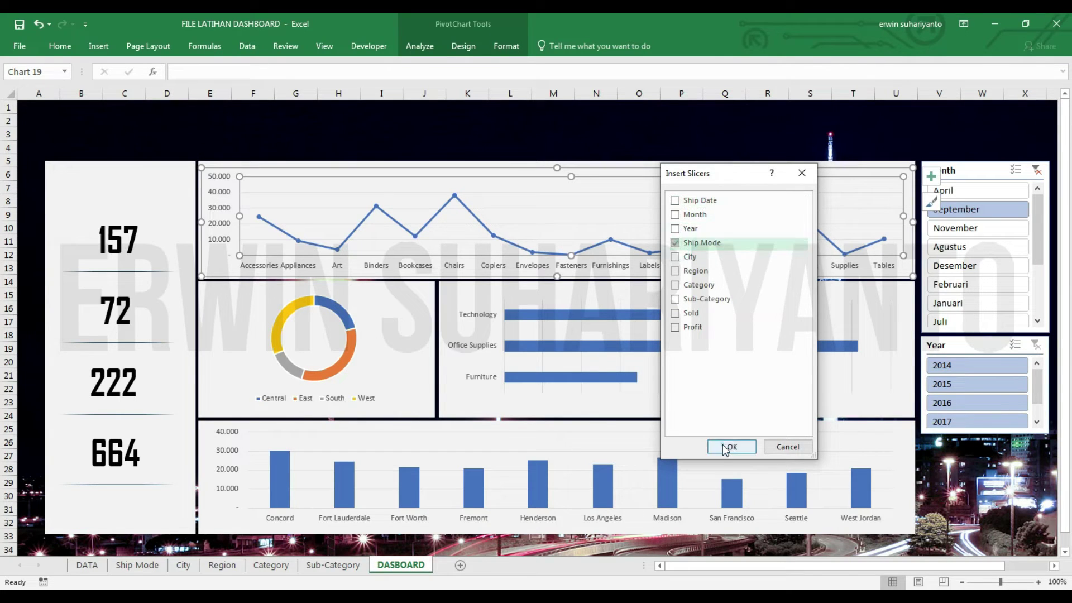
pyautogui.click(731, 446)
pyautogui.moveTo(545, 419)
pyautogui.mouseDown()
pyautogui.moveTo(544, 338)
pyautogui.moveTo(548, 347)
pyautogui.mouseUp()
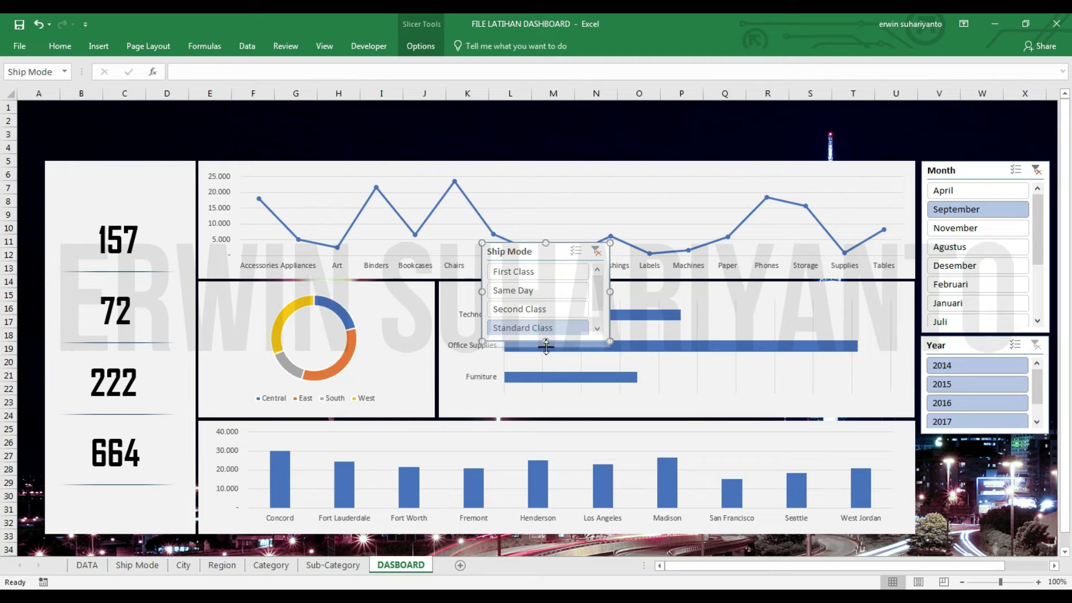
pyautogui.moveTo(519, 251); pyautogui.dragTo(957, 445)
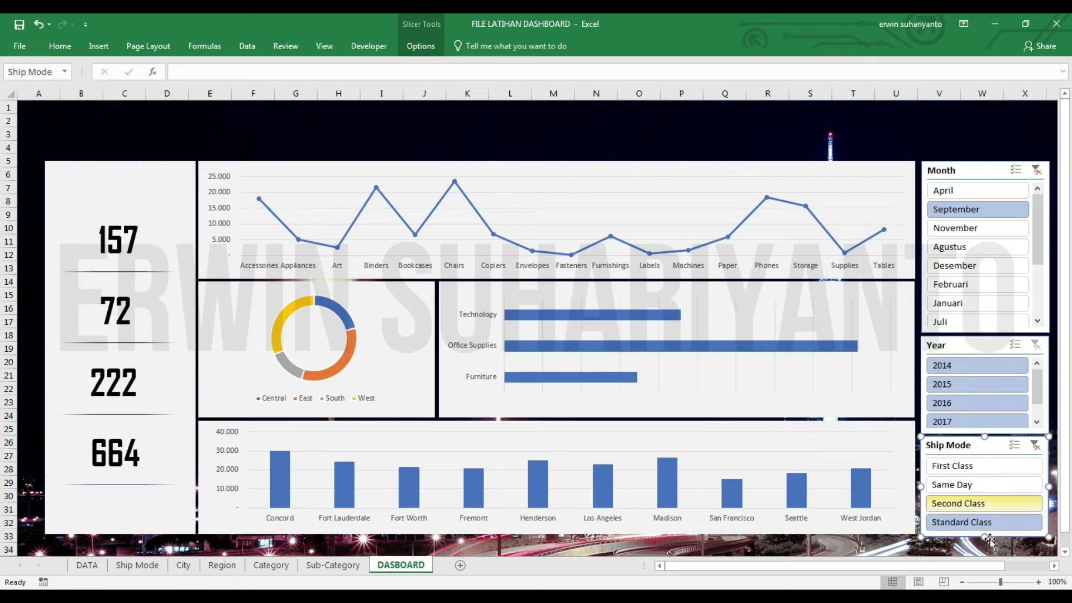
# Filter the new Ship Mode slicer to First Class.
pyautogui.click(184, 527)
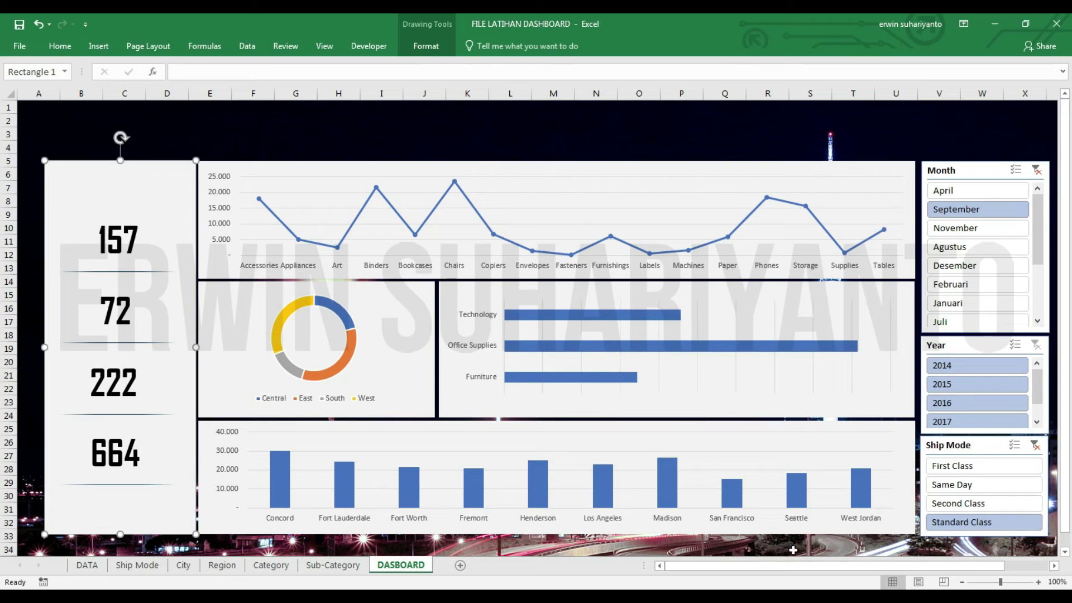
pyautogui.click(896, 550)
pyautogui.click(958, 503)
pyautogui.click(974, 468)
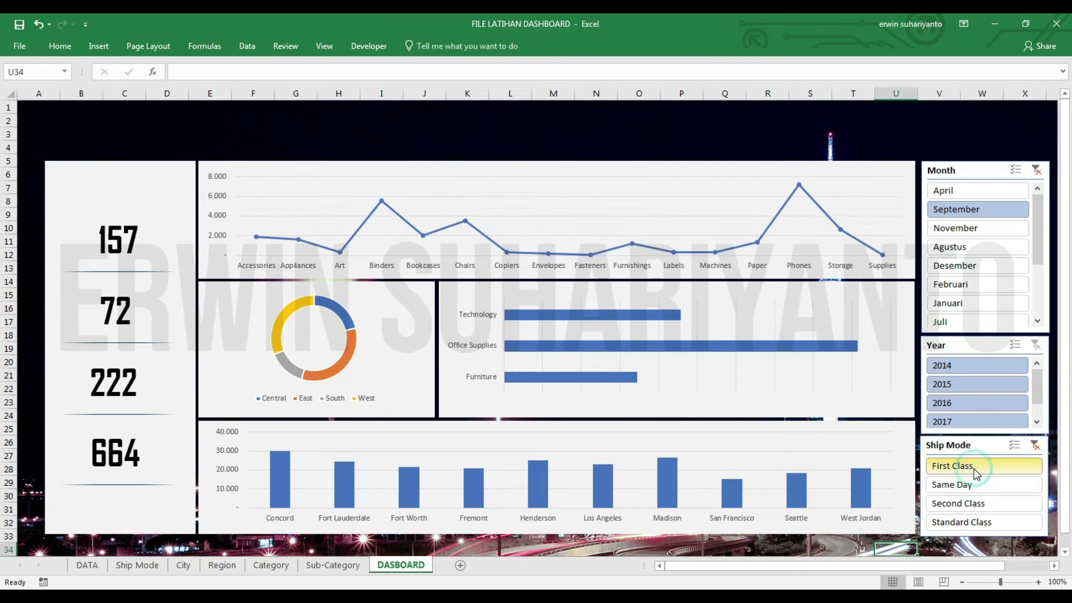
# Connect the Ship Mode slicer to the Region and City reports.
pyautogui.rightClick(966, 474)
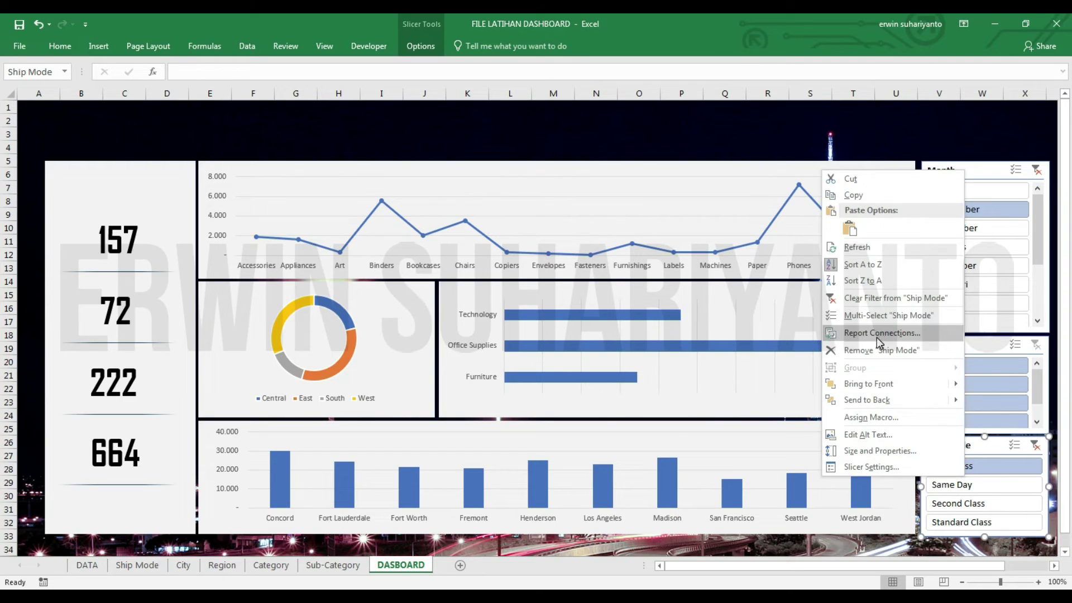
pyautogui.click(879, 333)
pyautogui.click(770, 367)
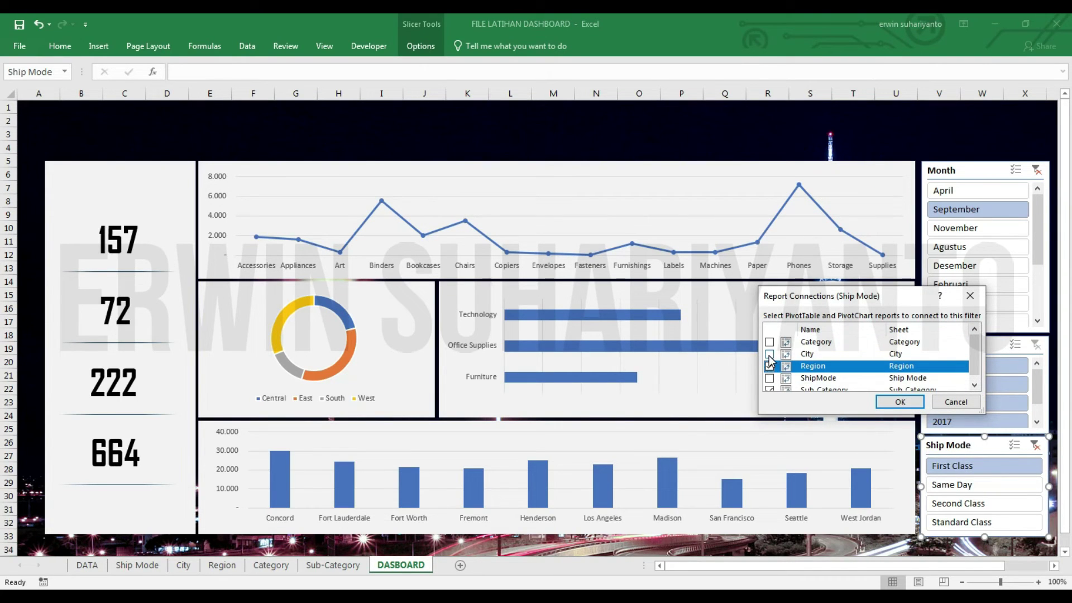
pyautogui.click(769, 354)
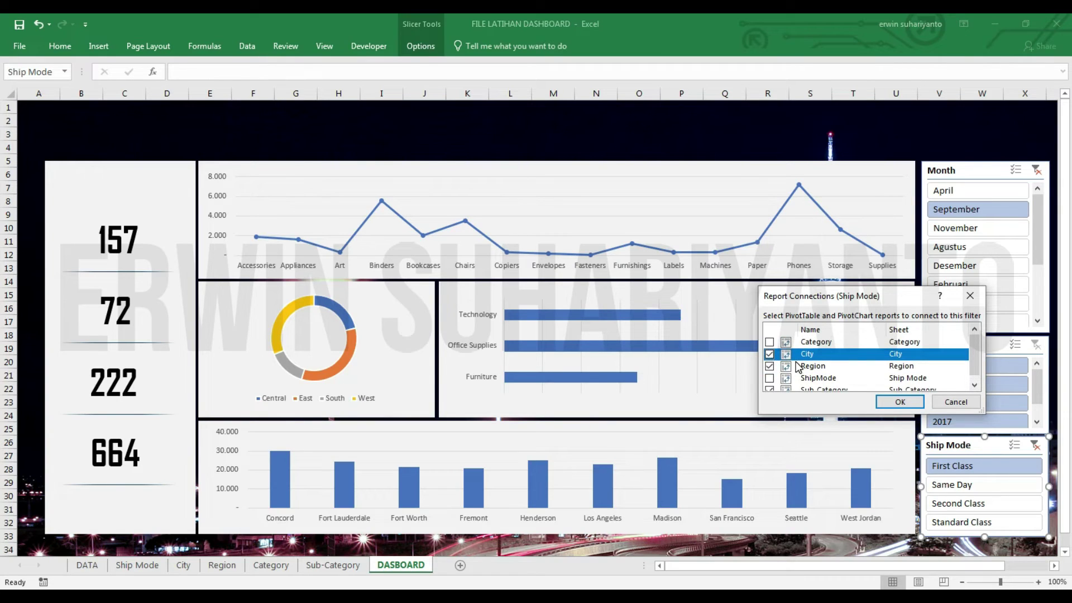
pyautogui.scroll(1, 878, 381)
pyautogui.click(900, 402)
# Test Second Class, switch back to First Class, and select the top line chart.
pyautogui.click(896, 549)
pyautogui.click(969, 504)
pyautogui.click(957, 468)
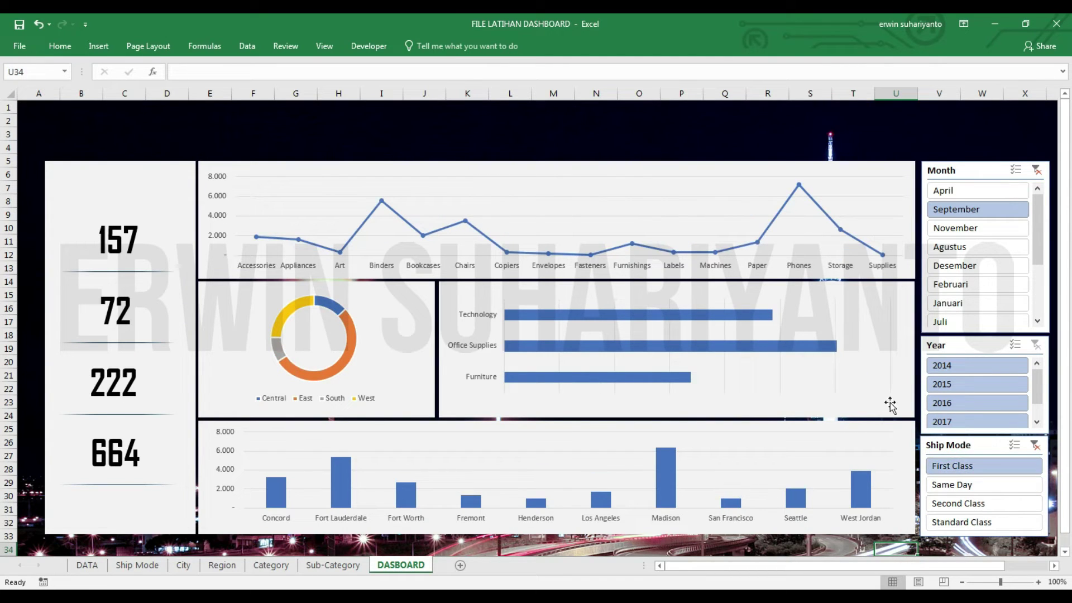
pyautogui.click(904, 265)
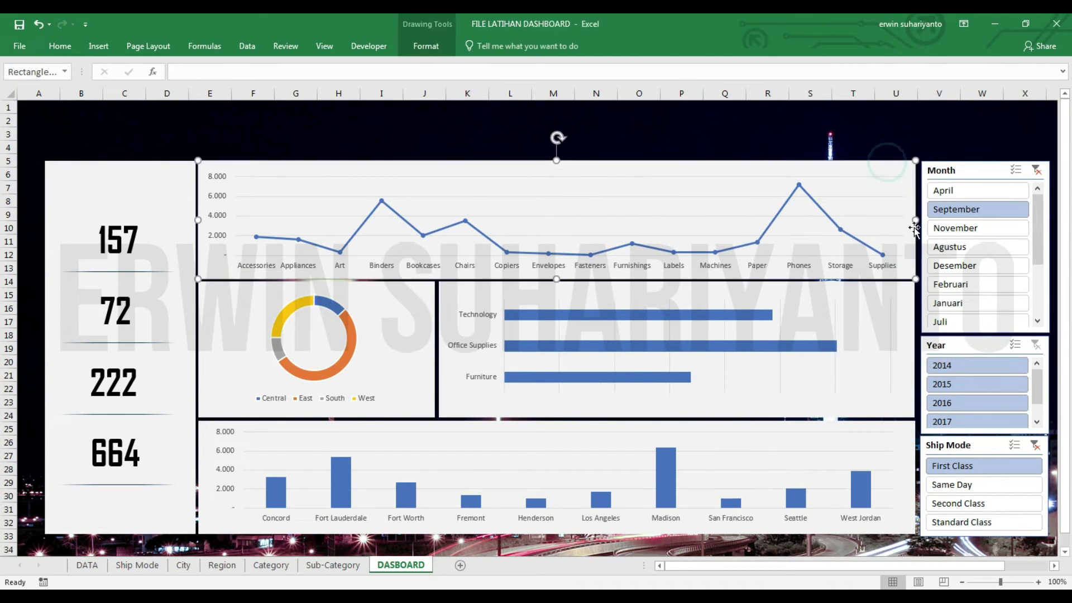
pyautogui.moveTo(913, 219); pyautogui.dragTo(909, 221)
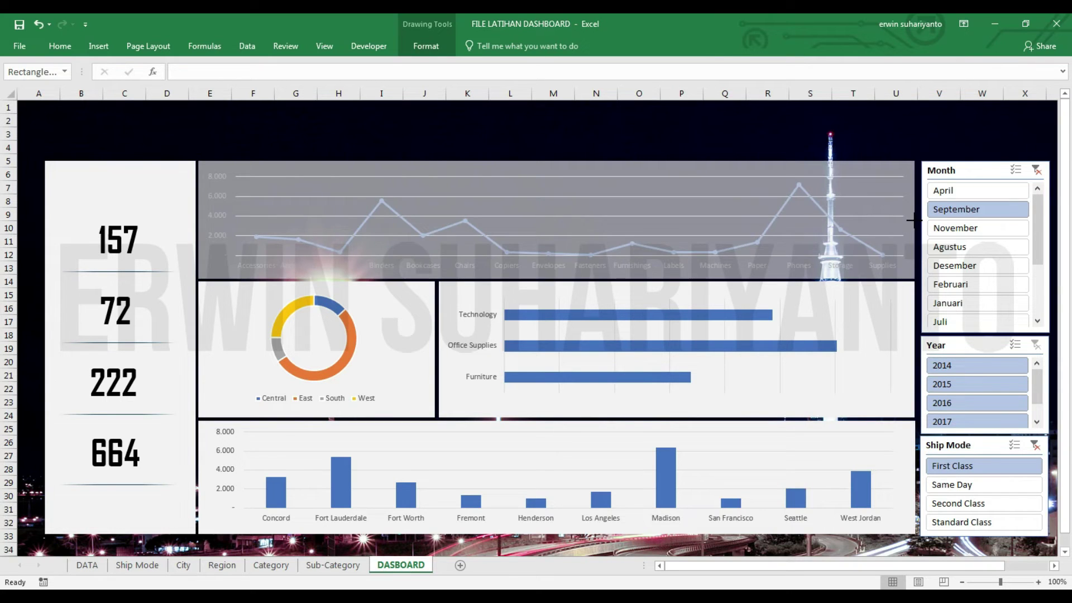
# Add a text box reading 'Total Sales' and move it beside the 157 figure.
pyautogui.click(964, 146)
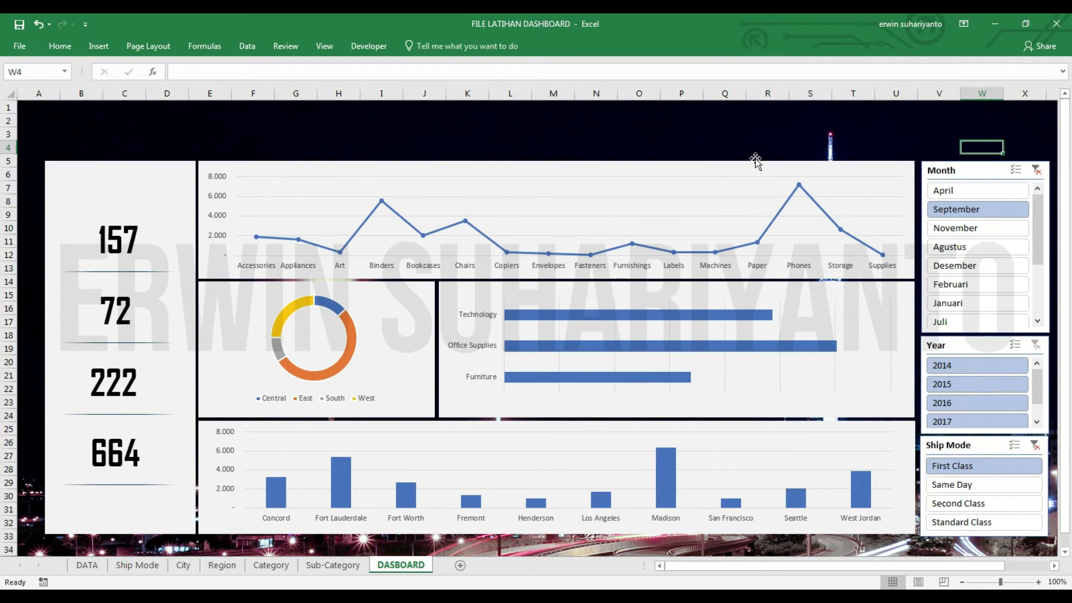
pyautogui.click(99, 46)
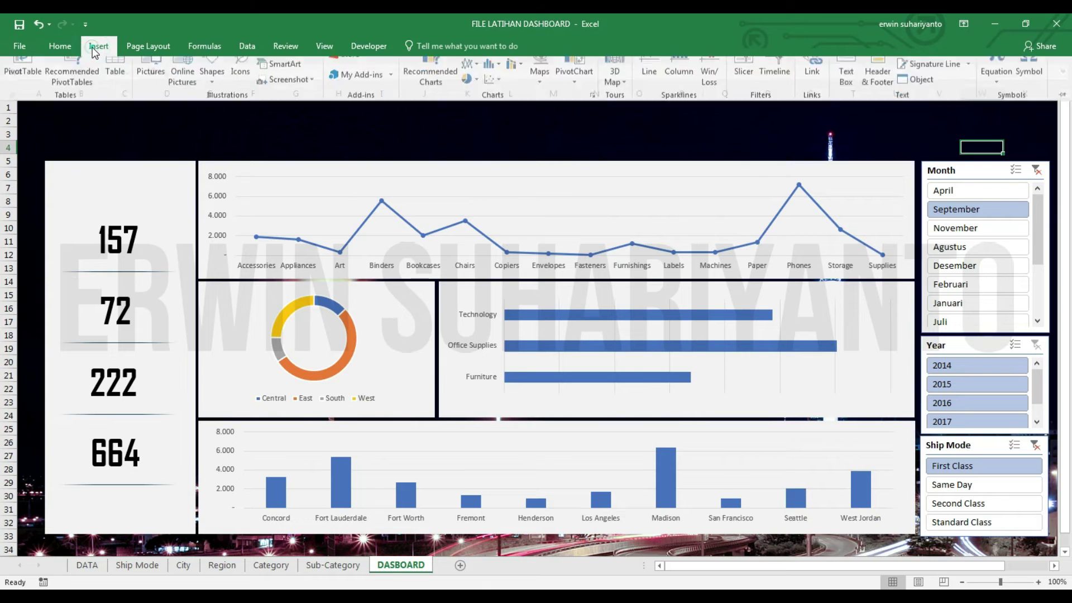
pyautogui.click(183, 123)
pyautogui.click(137, 565)
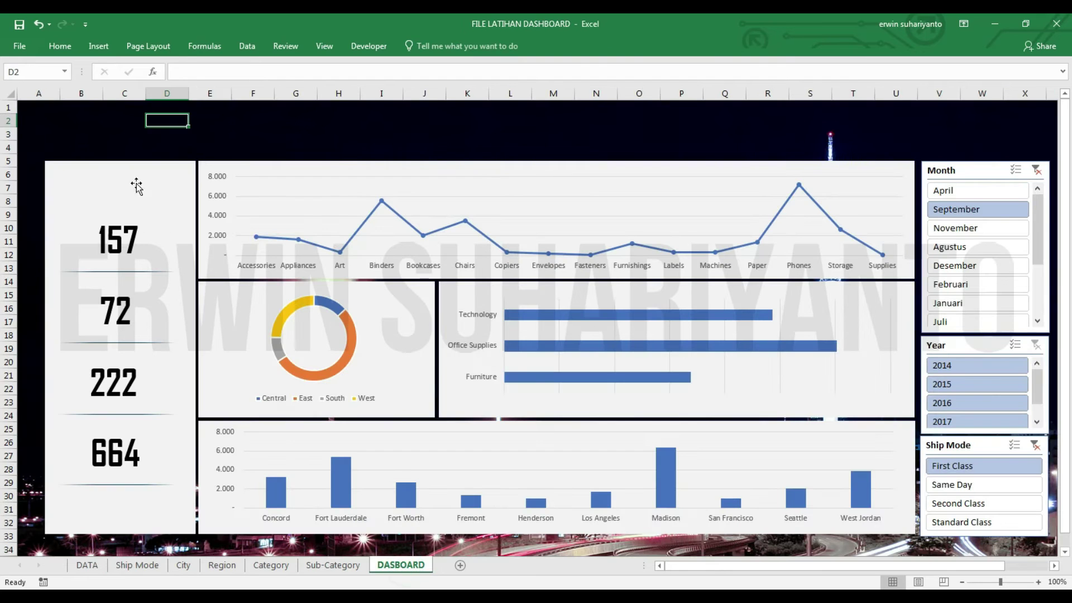
pyautogui.click(98, 46)
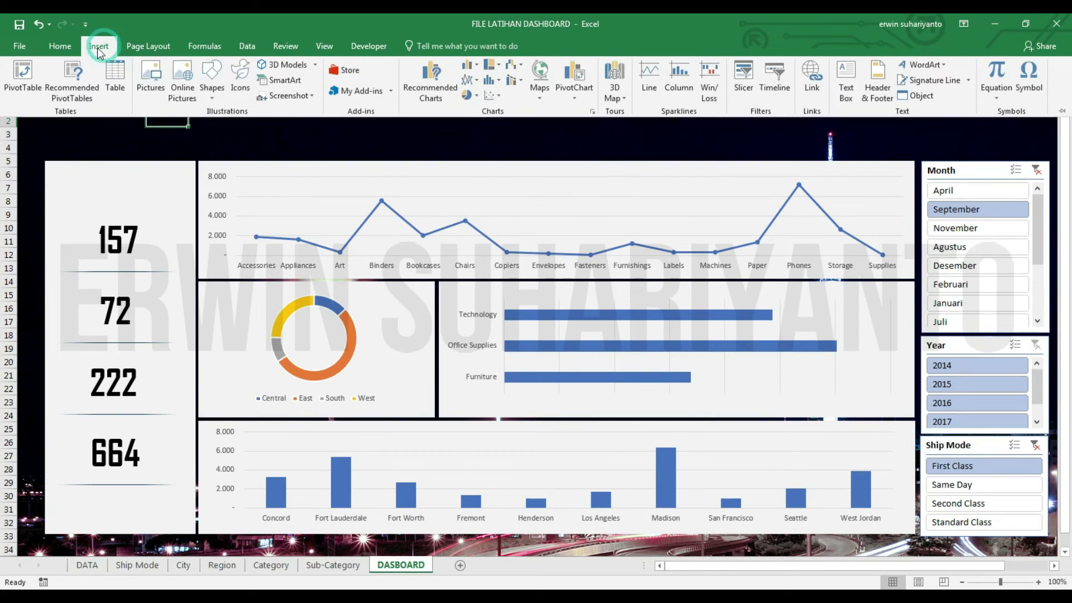
pyautogui.click(844, 81)
pyautogui.click(248, 130)
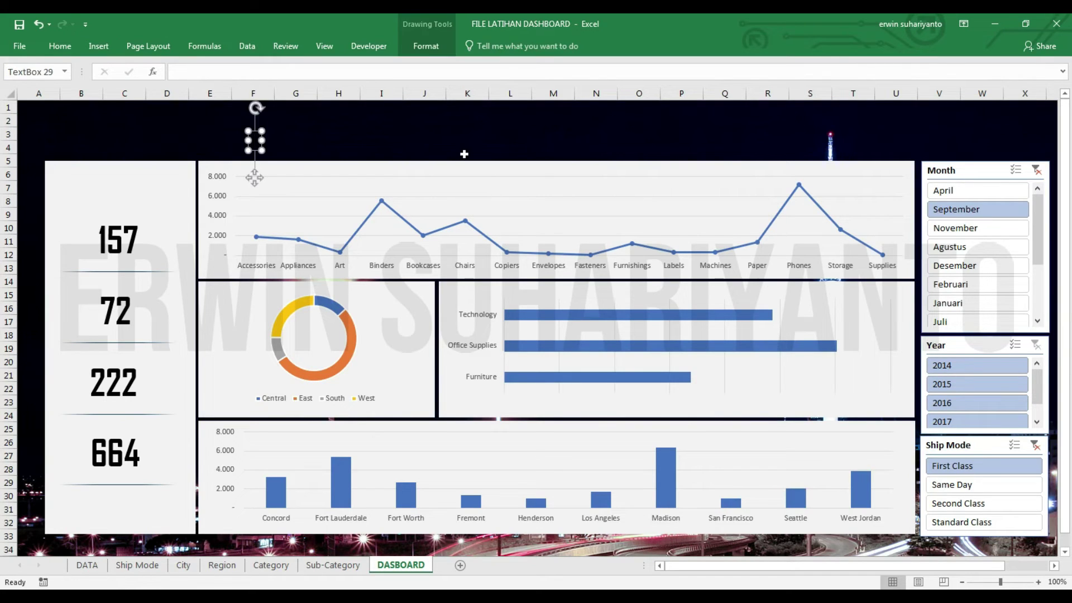
pyautogui.write('Total Sales')
pyautogui.moveTo(294, 134)
pyautogui.mouseDown()
pyautogui.moveTo(125, 185)
pyautogui.moveTo(131, 251)
pyautogui.mouseUp()
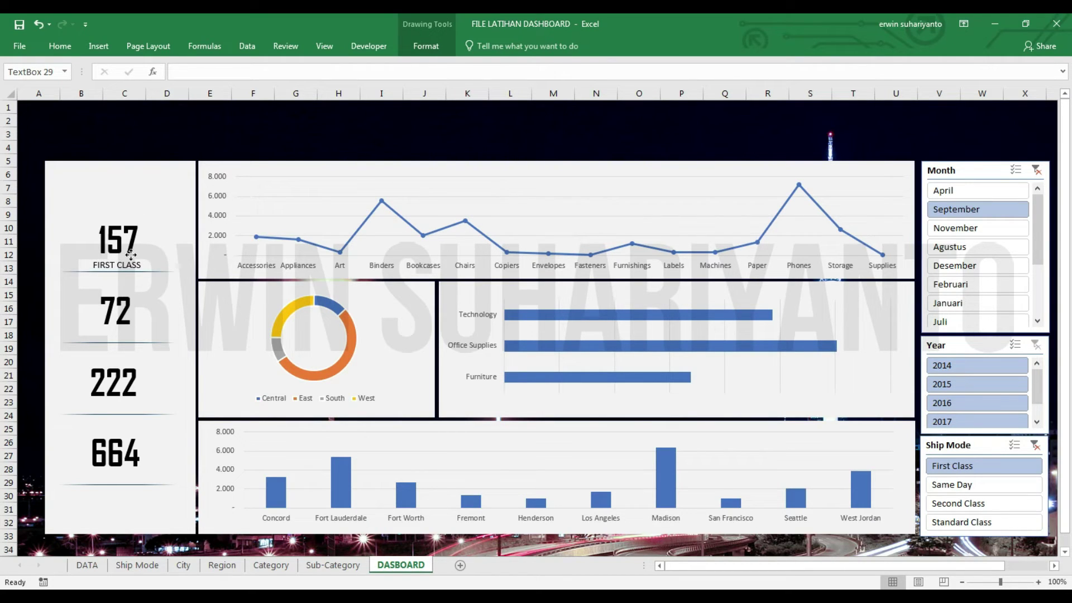
# Set the FIRST CLASS label to bold Roboto and nudge it just under 157.
pyautogui.click(59, 46)
pyautogui.click(134, 72)
pyautogui.write('Roboto')
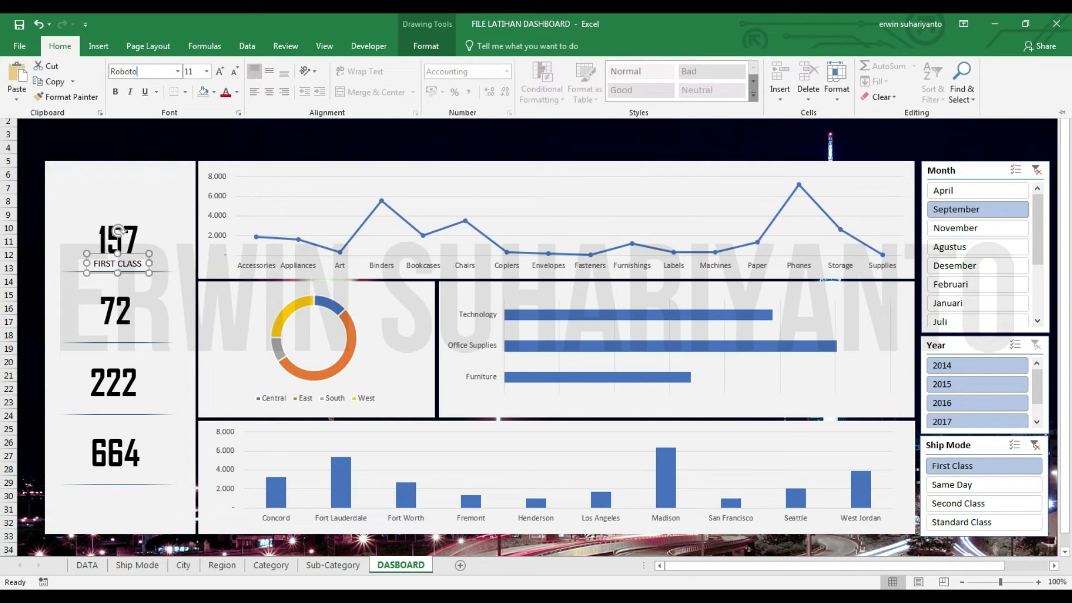
pyautogui.press('Return')
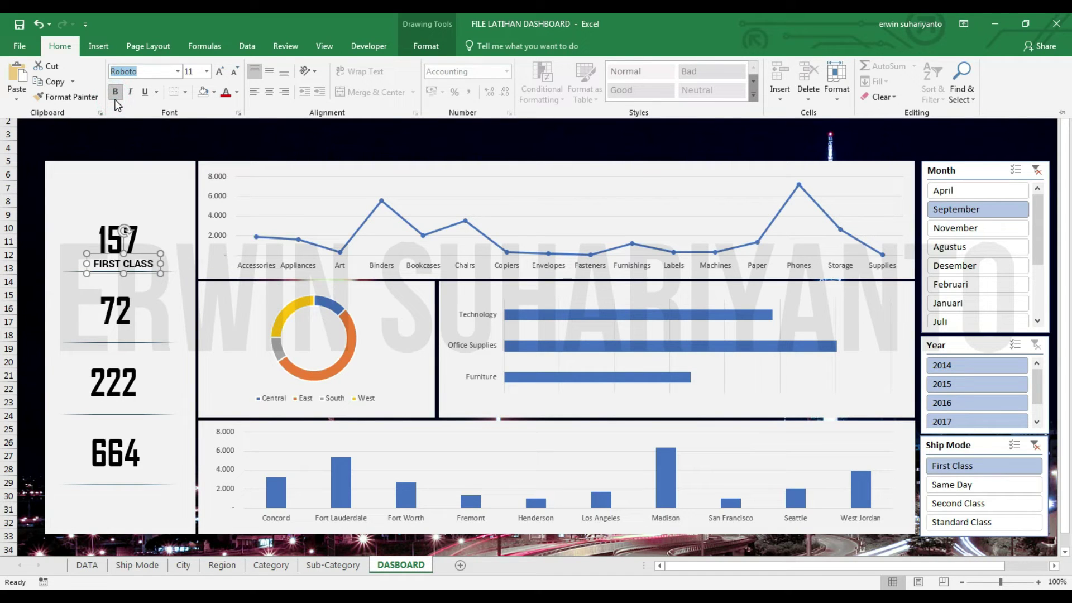
pyautogui.click(158, 191)
pyautogui.moveTo(146, 254); pyautogui.dragTo(141, 256)
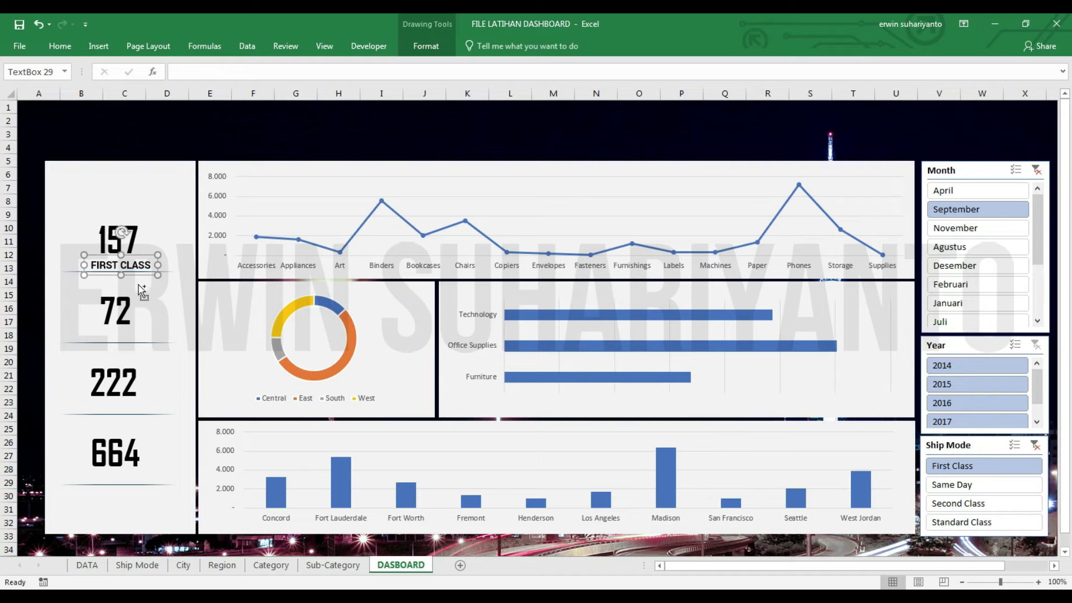
# Duplicate the FIRST CLASS label with Ctrl+D and move the copy under the 72 figure.
pyautogui.hotkey('ctrl', 'd')
pyautogui.click(137, 564)
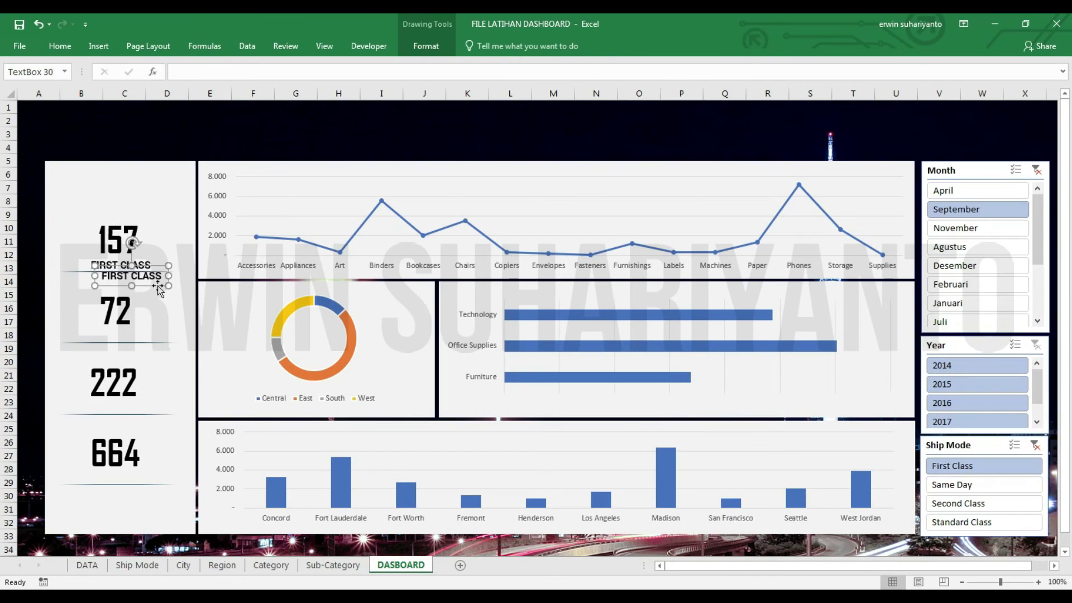
pyautogui.moveTo(146, 273); pyautogui.dragTo(144, 338)
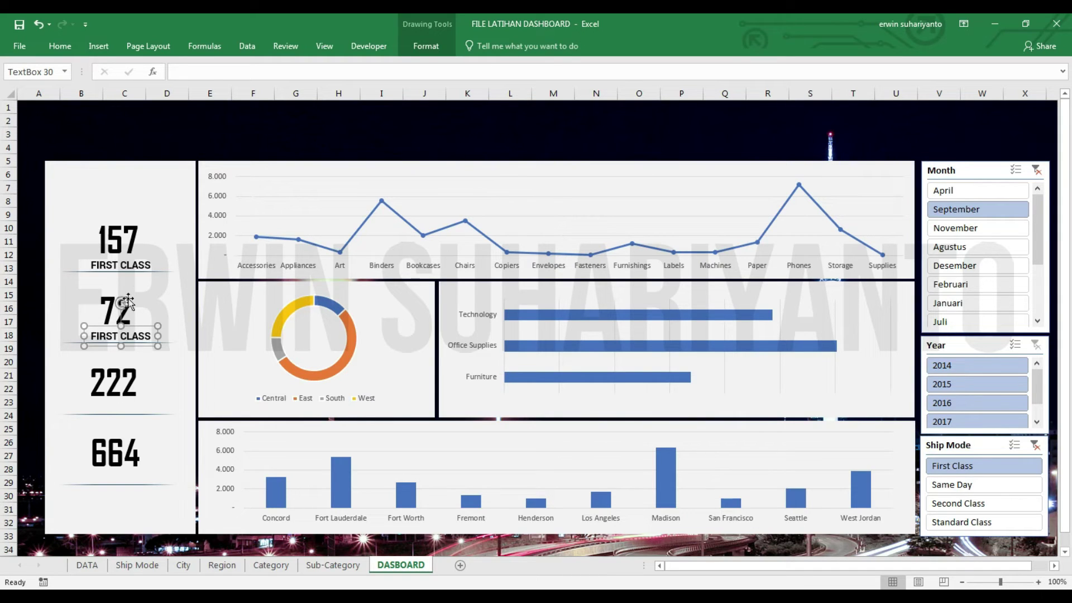
# Align Center the 72 figure with the copied label beneath it.
pyautogui.click(132, 265)
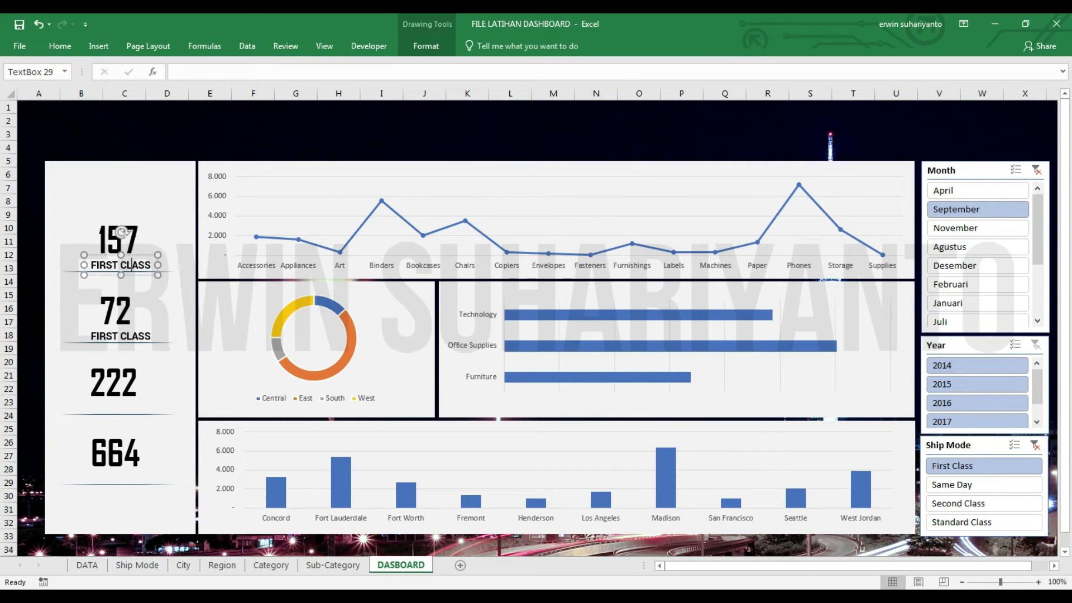
pyautogui.click(127, 223)
pyautogui.keyDown('ctrl'); pyautogui.click(148, 268); pyautogui.keyUp('ctrl')
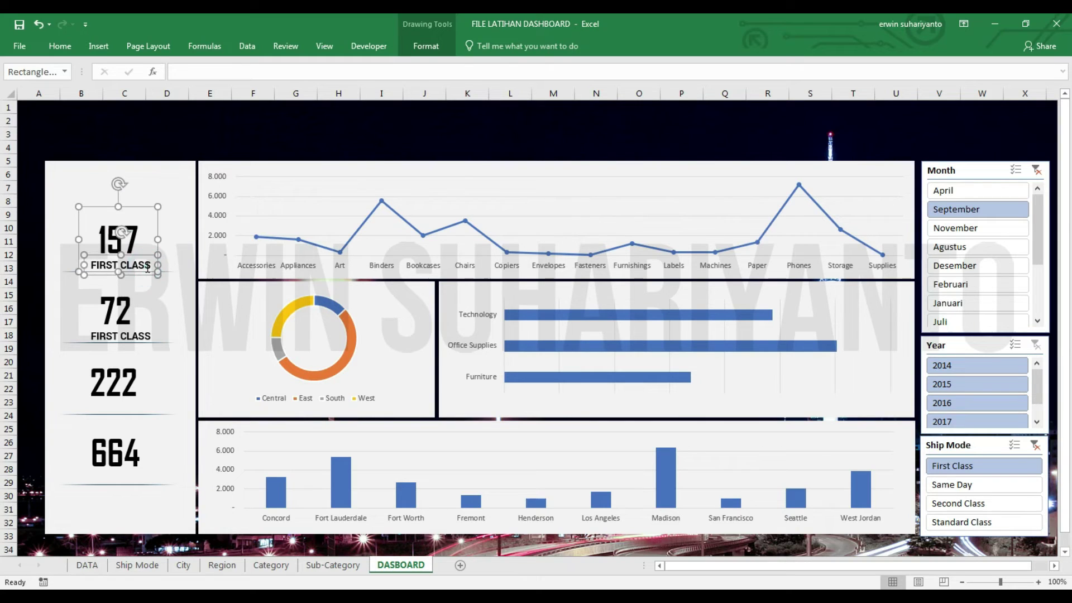
pyautogui.click(117, 308)
pyautogui.keyDown('ctrl'); pyautogui.click(143, 334); pyautogui.keyUp('ctrl')
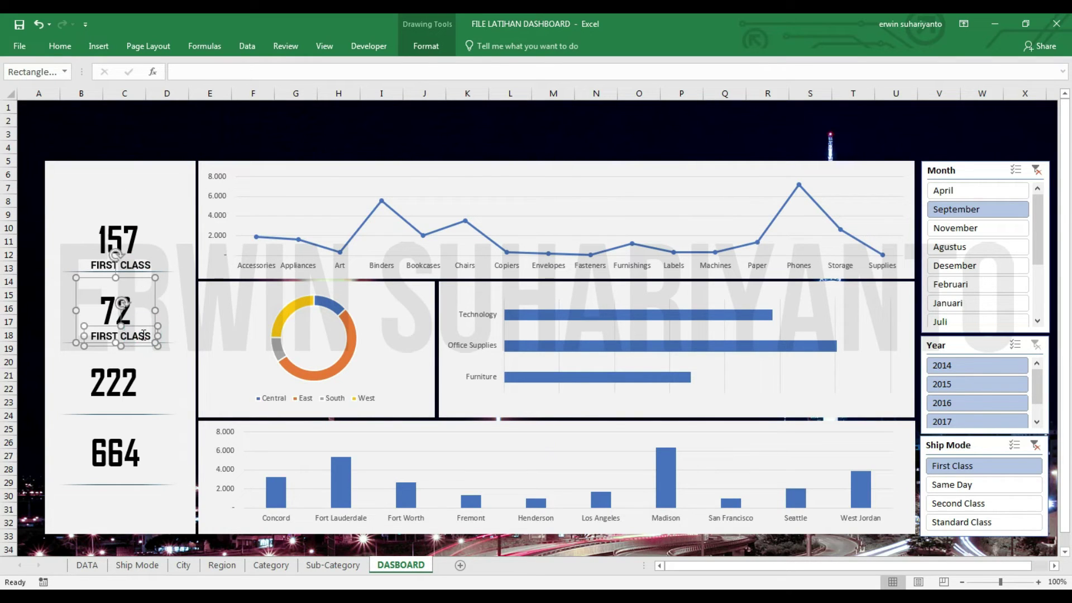
pyautogui.click(426, 46)
pyautogui.click(901, 66)
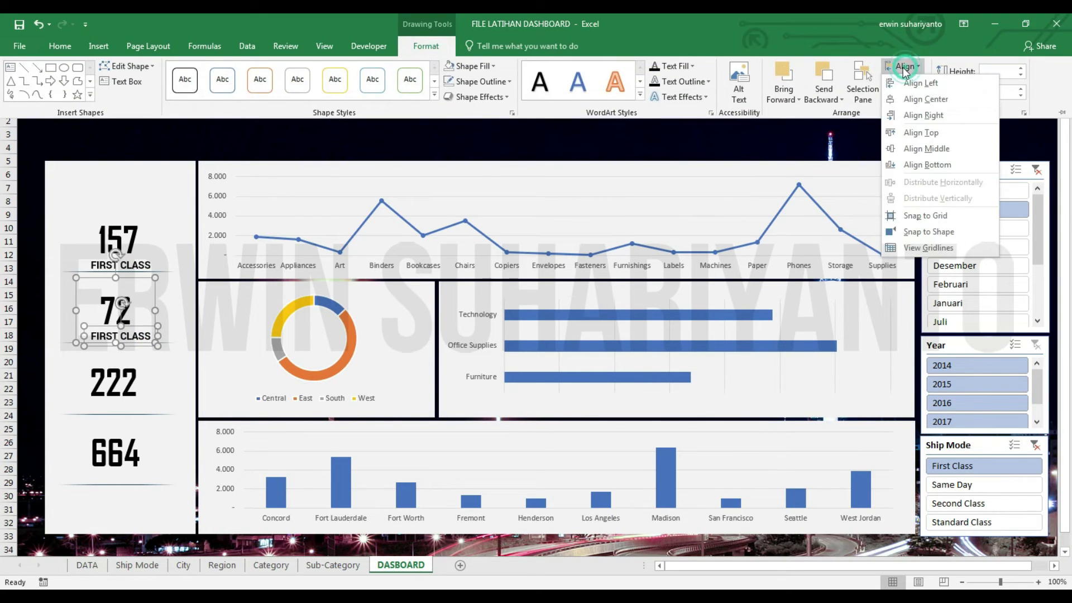
pyautogui.click(908, 103)
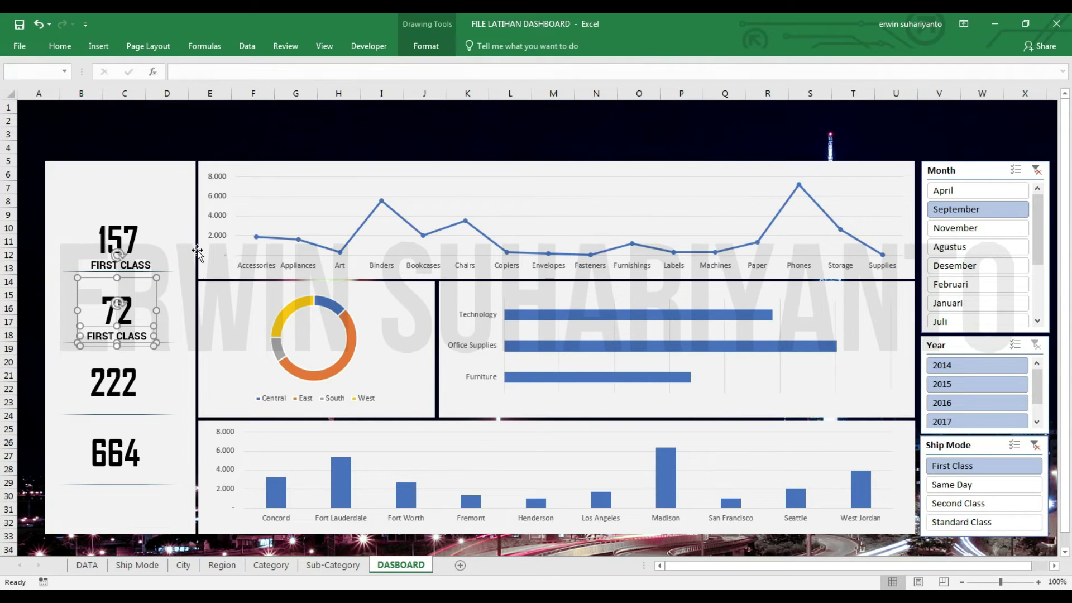
# Align Center the original FIRST CLASS label with the 157 figure.
pyautogui.click(129, 237)
pyautogui.click(134, 264)
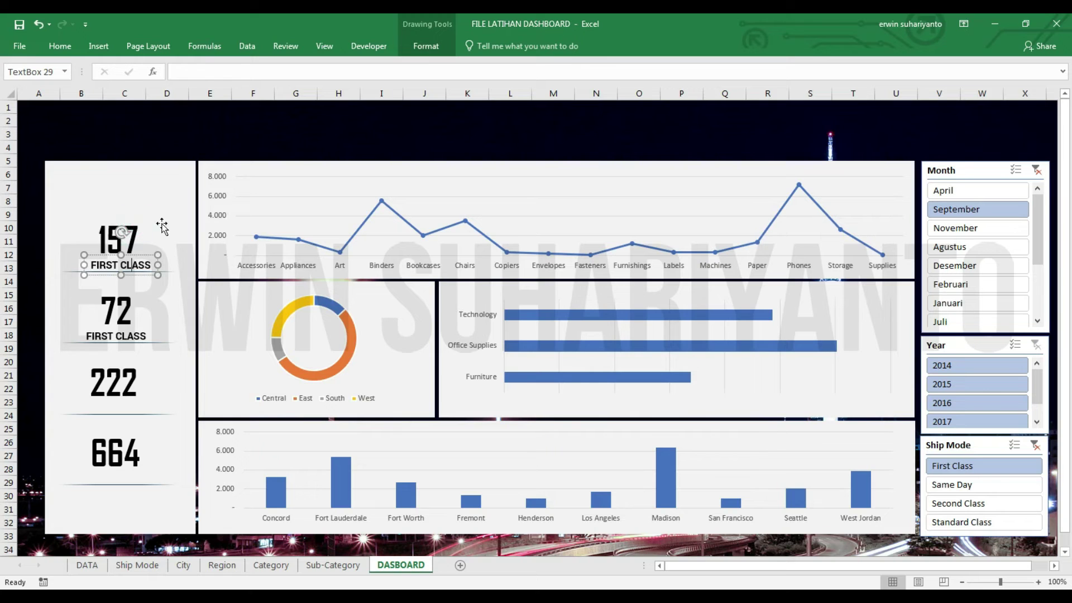
pyautogui.keyDown('shift'); pyautogui.click(125, 238); pyautogui.keyUp('shift')
pyautogui.click(426, 45)
pyautogui.click(903, 65)
pyautogui.click(922, 99)
pyautogui.click(134, 333)
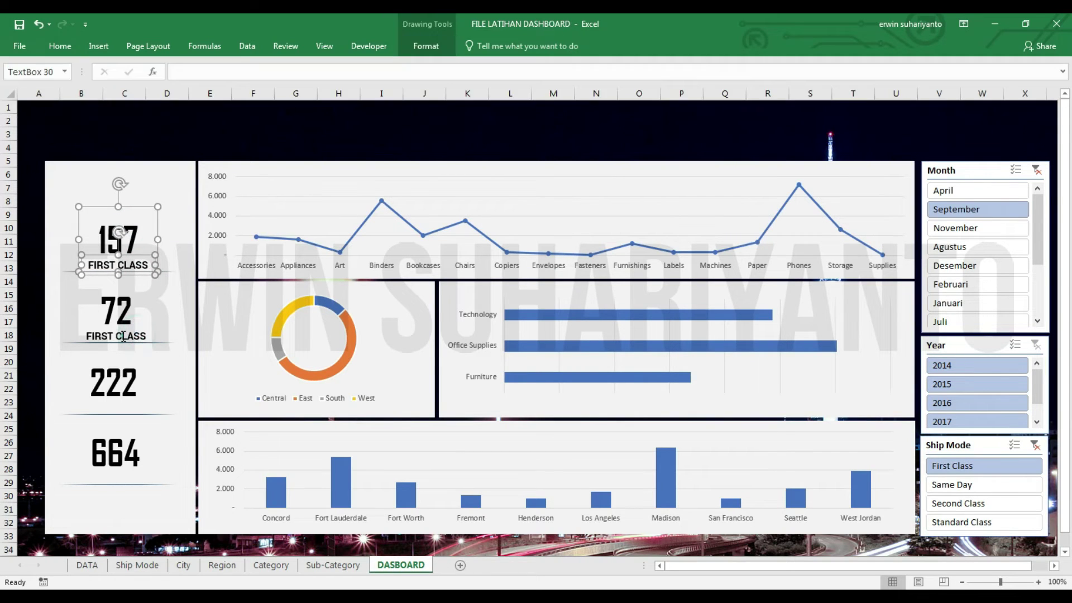
pyautogui.click(121, 337)
# Change the copied label to SAME DAY and place a copy below 222.
pyautogui.write('SAME DAY')
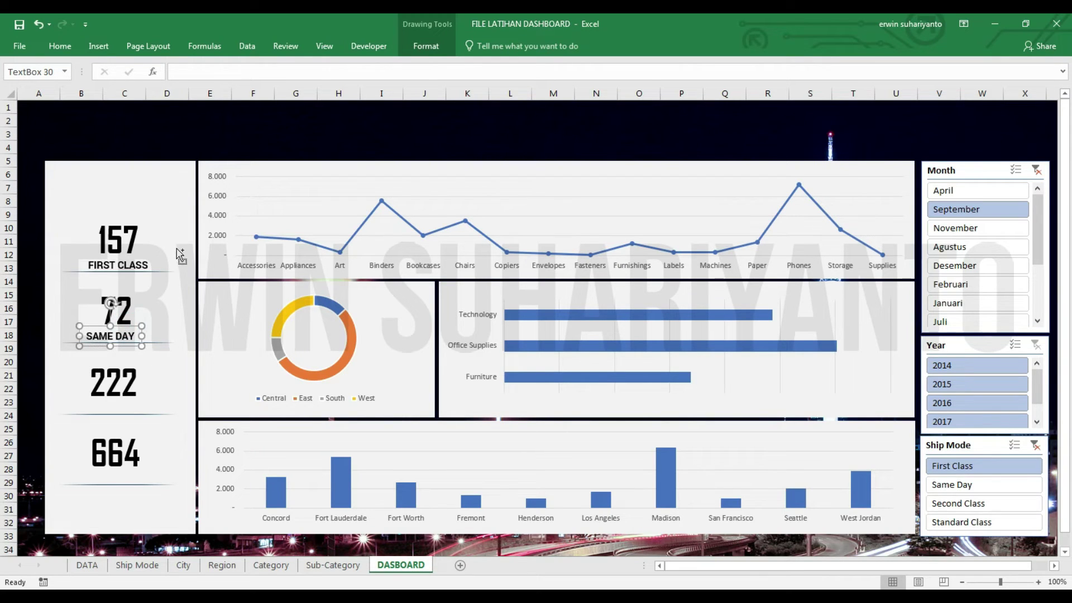
pyautogui.hotkey('ctrl', 'z')
pyautogui.click(63, 47)
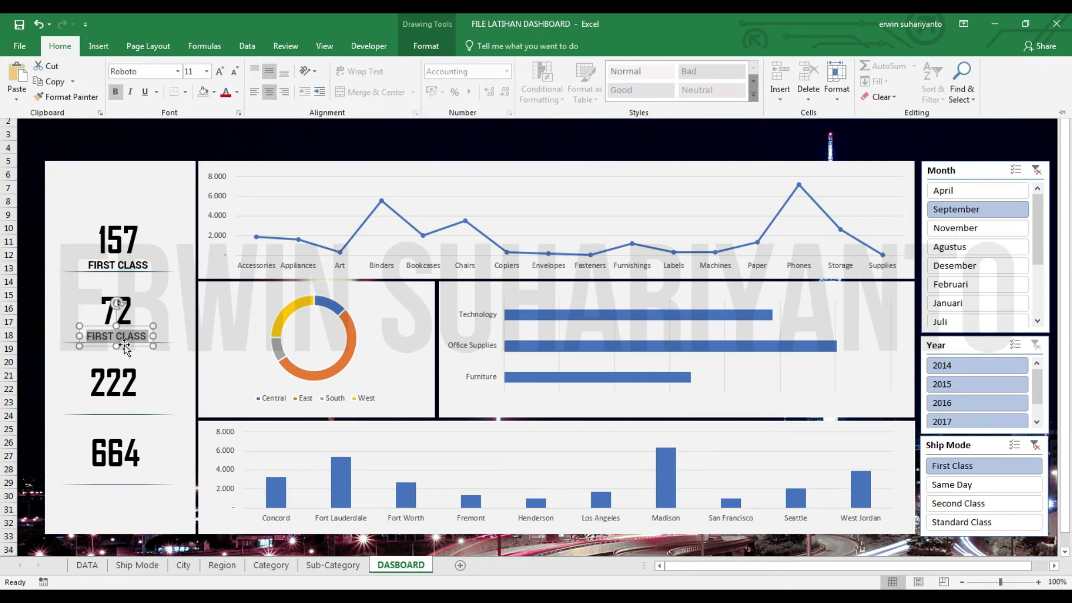
pyautogui.hotkey('ctrl', 'y')
pyautogui.click(138, 326)
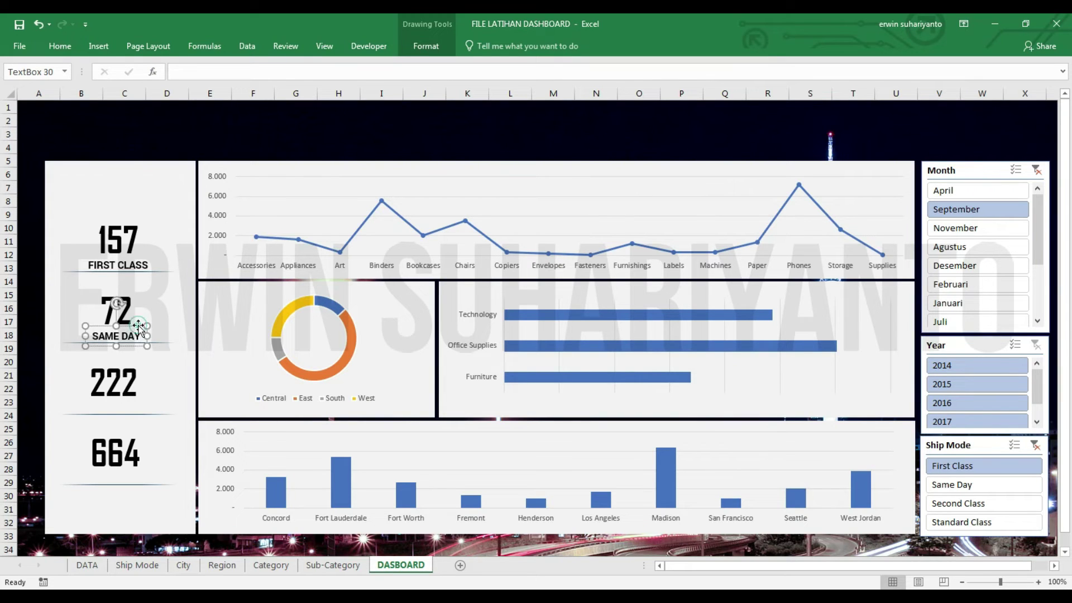
pyautogui.moveTo(152, 357); pyautogui.dragTo(140, 397)
# Align Center the 222 figure with the label beneath it.
pyautogui.click(121, 565)
pyautogui.click(401, 565)
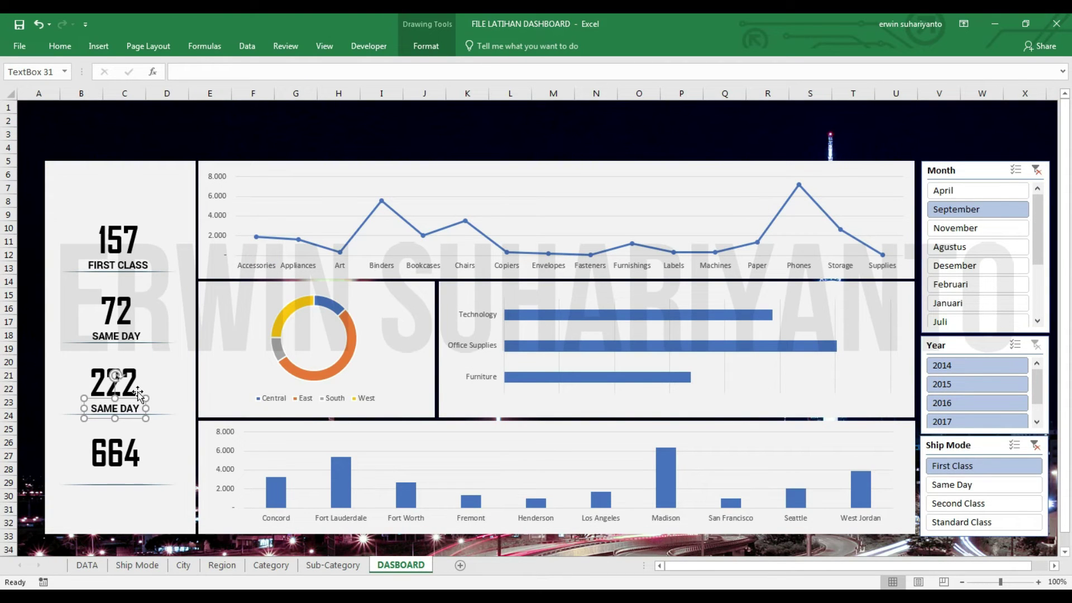
pyautogui.click(133, 372)
pyautogui.keyDown('shift'); pyautogui.click(114, 408); pyautogui.keyUp('shift')
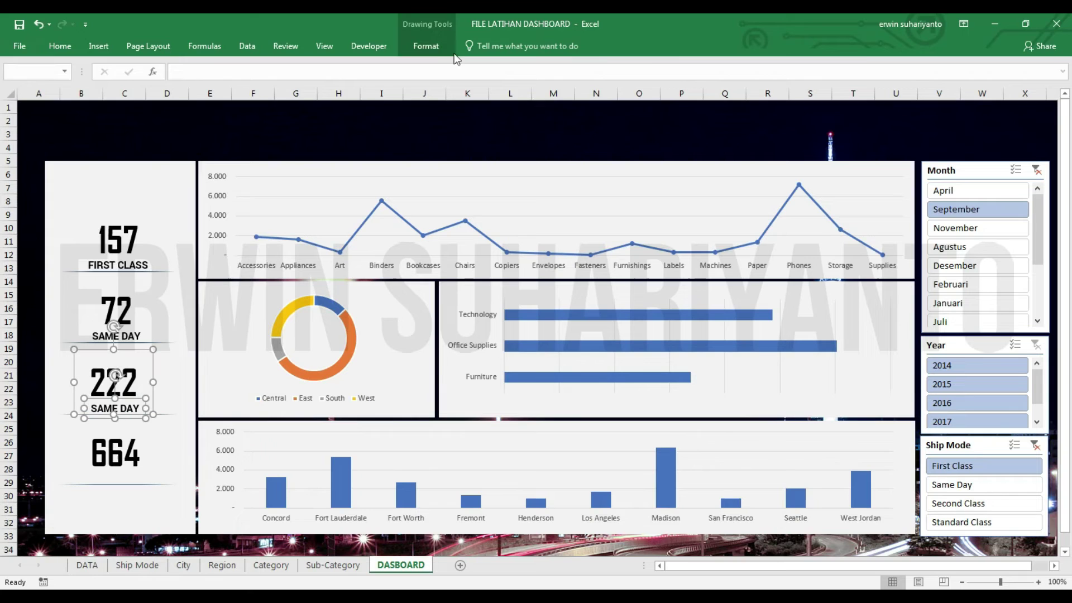
pyautogui.click(426, 46)
pyautogui.click(903, 66)
pyautogui.click(921, 99)
# Retype the label under 222 as SECOND CLASS.
pyautogui.click(170, 416)
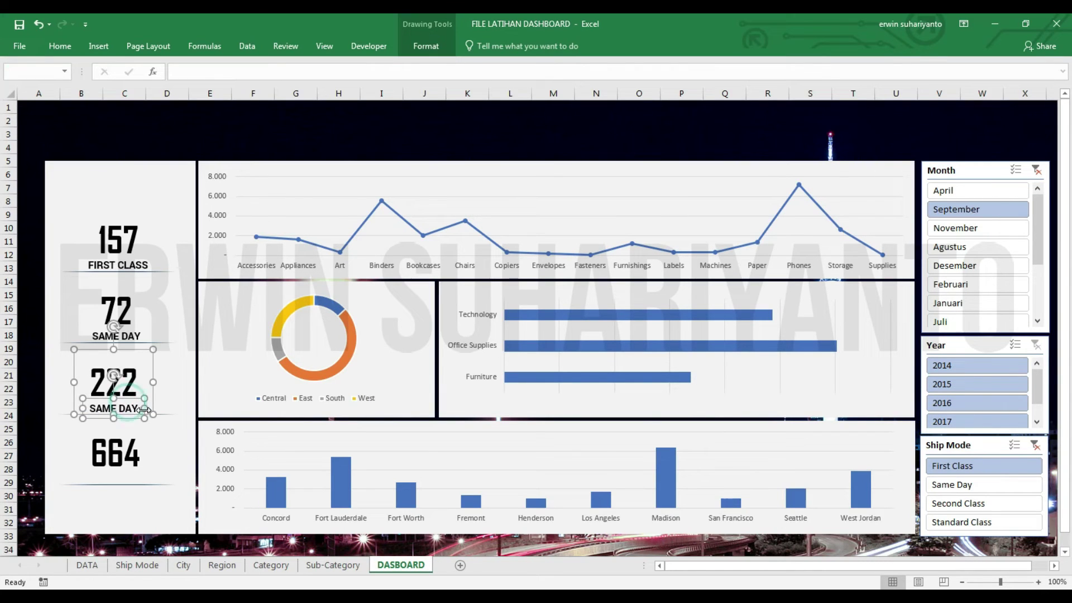
pyautogui.click(128, 407)
pyautogui.hotkey('ctrl', 'a')
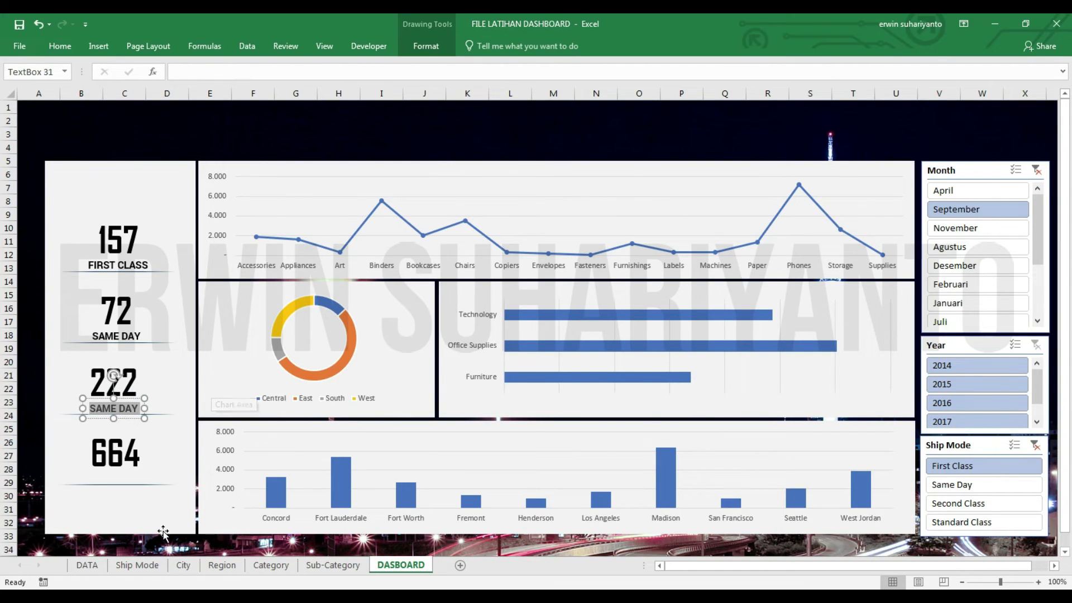
pyautogui.click(138, 565)
pyautogui.click(380, 564)
pyautogui.write('SECOND CLASS')
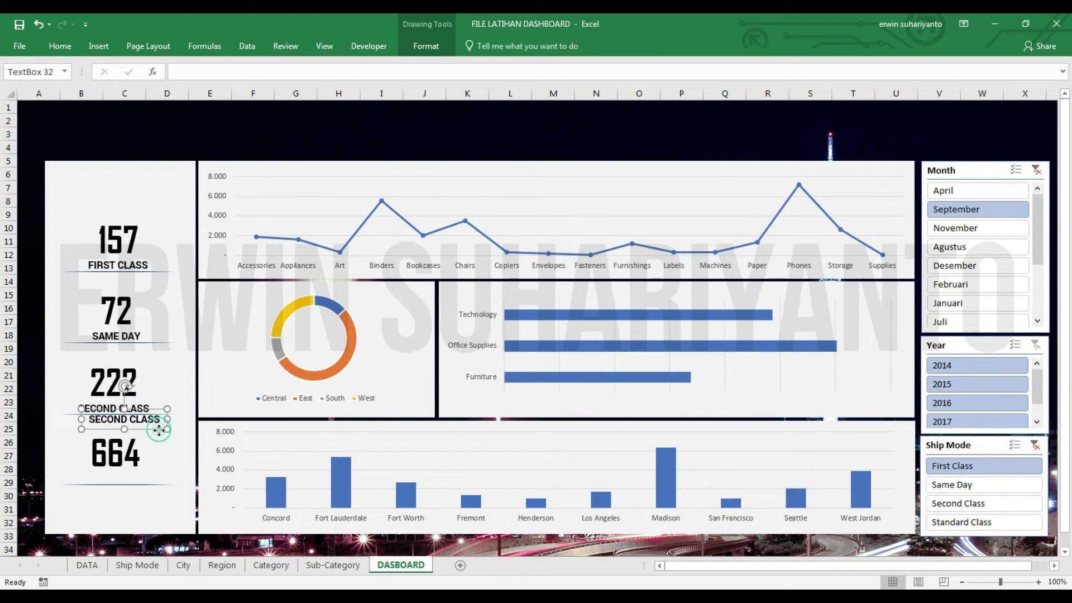
# Place a copy of the SECOND CLASS label under 664 and centre it with the figure.
pyautogui.moveTo(160, 430); pyautogui.dragTo(149, 490)
pyautogui.keyDown('shift'); pyautogui.click(133, 446); pyautogui.keyUp('shift')
pyautogui.click(443, 65)
pyautogui.click(900, 66)
pyautogui.click(916, 99)
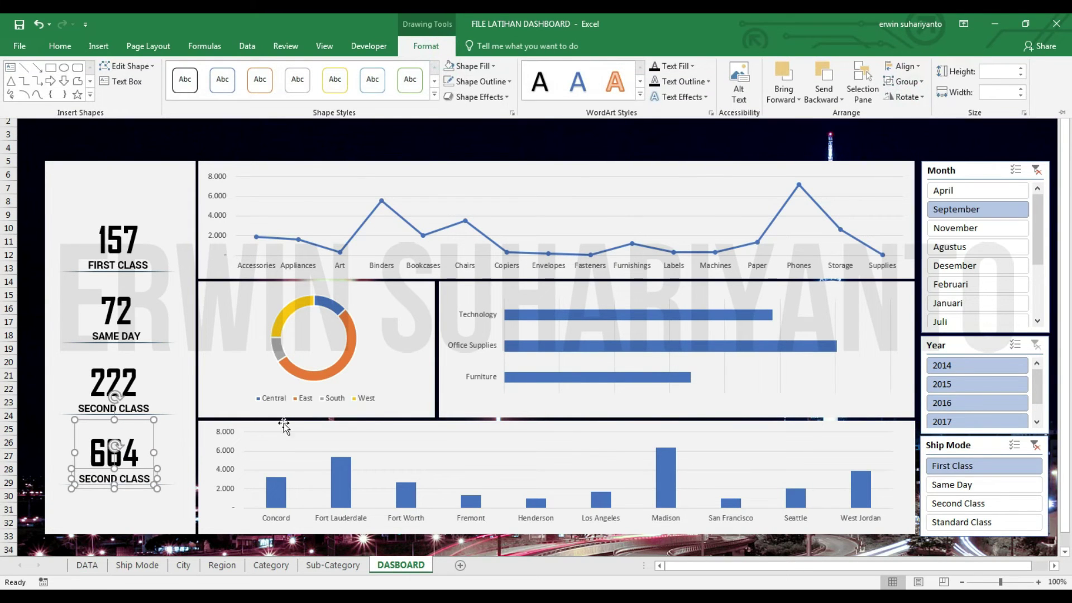
# Retype the label under 664 as STANDARD CLASS.
pyautogui.click(131, 565)
pyautogui.click(400, 565)
pyautogui.click(115, 502)
pyautogui.click(157, 479)
pyautogui.write('STAN')
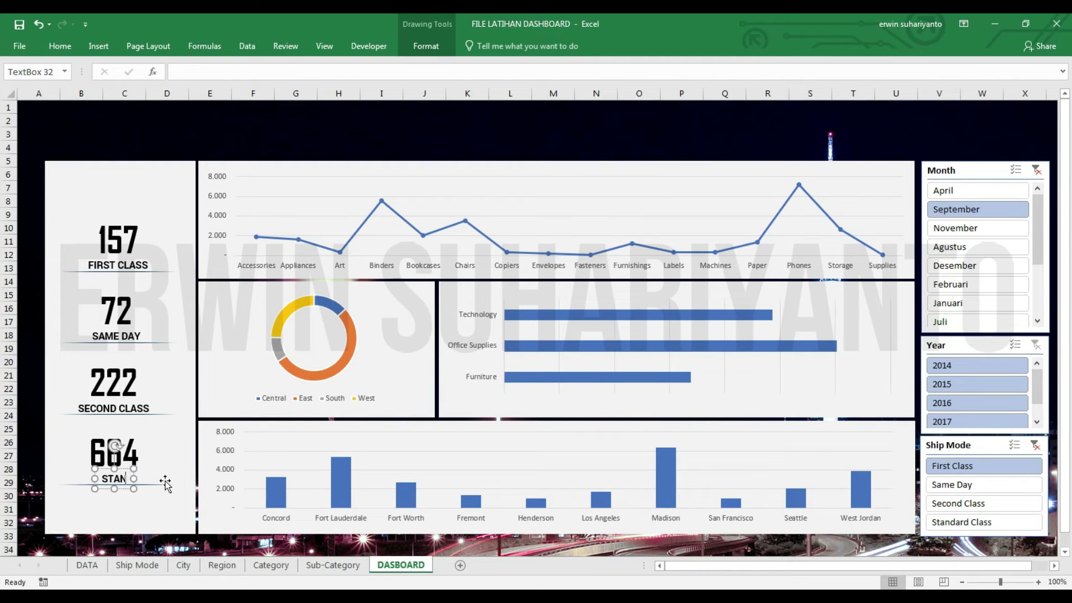
pyautogui.write('DARD CLASS')
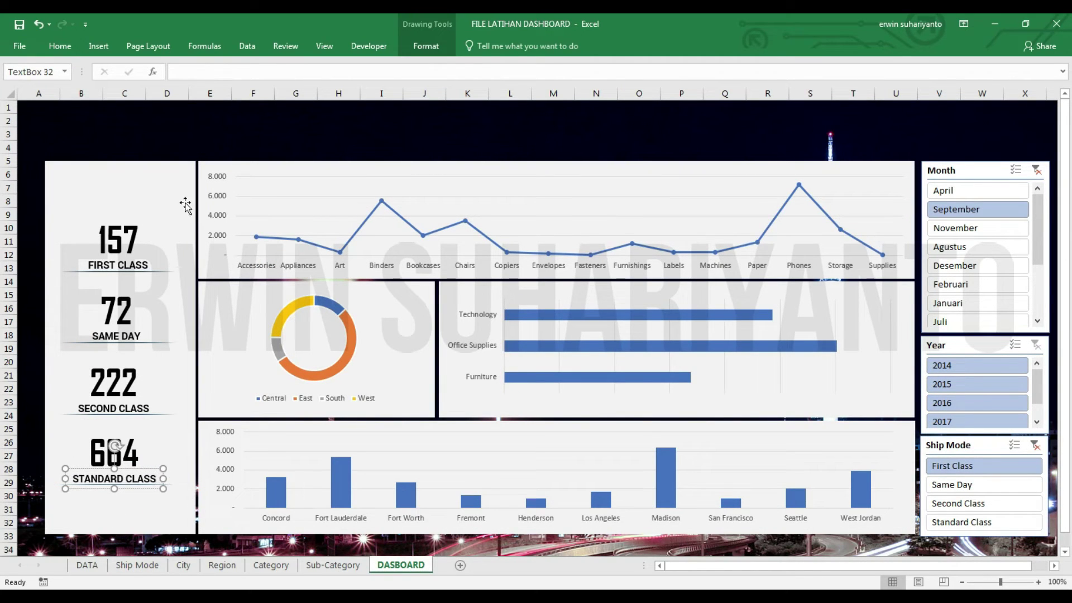
pyautogui.click(161, 132)
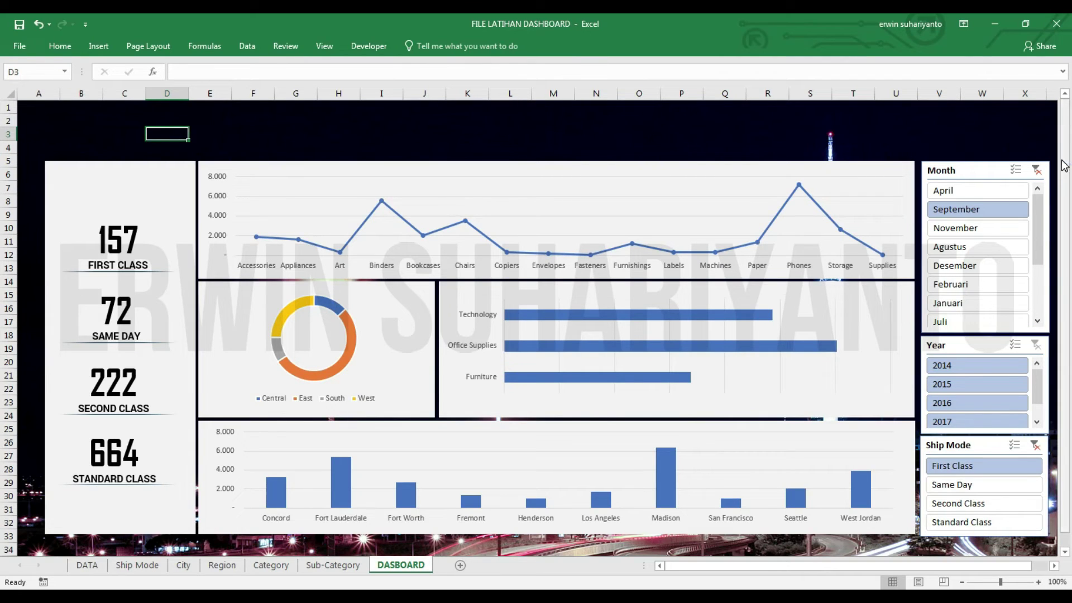
# Filter the dashboard to Februari and to several single years in the slicers.
pyautogui.click(1022, 135)
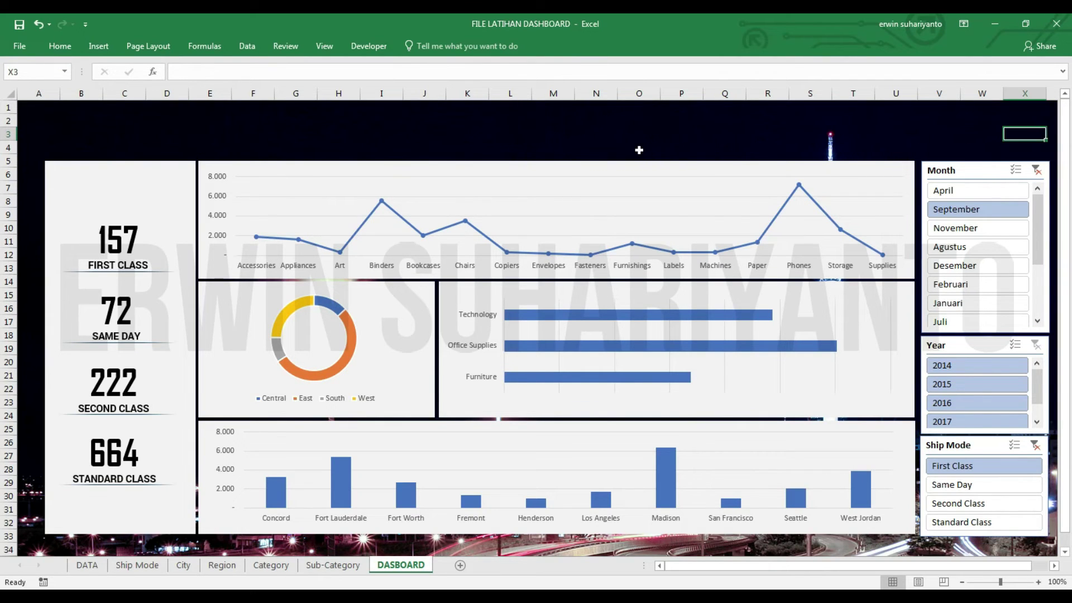
pyautogui.click(310, 142)
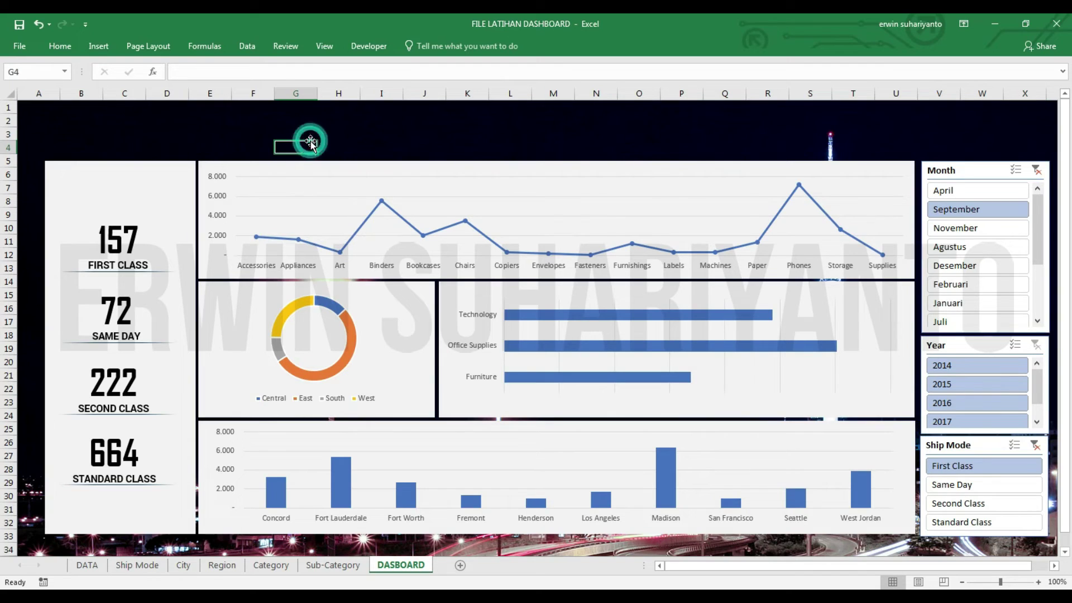
pyautogui.click(954, 285)
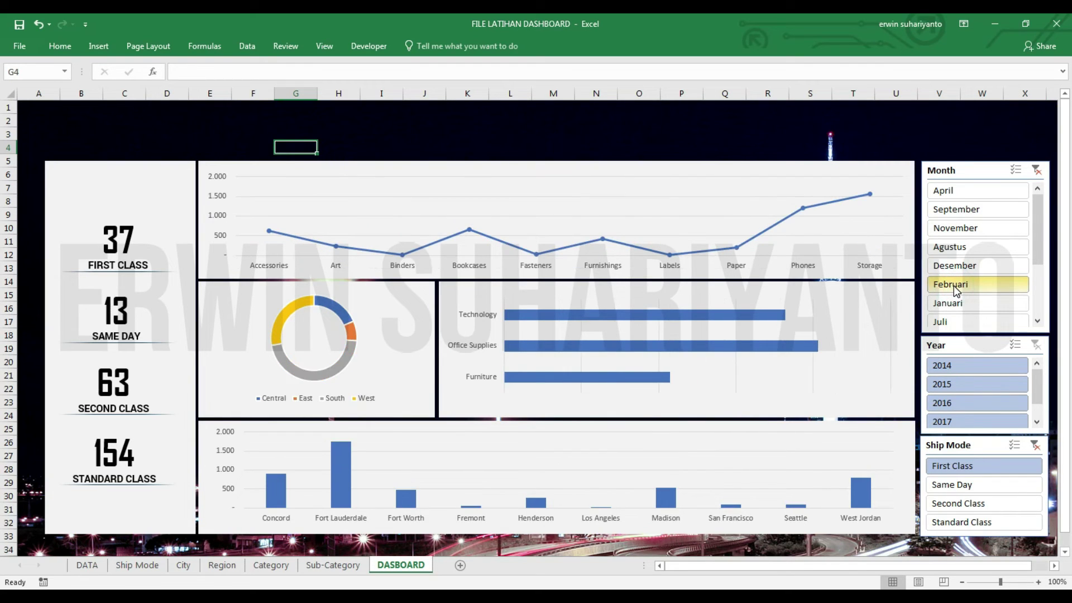
pyautogui.click(958, 384)
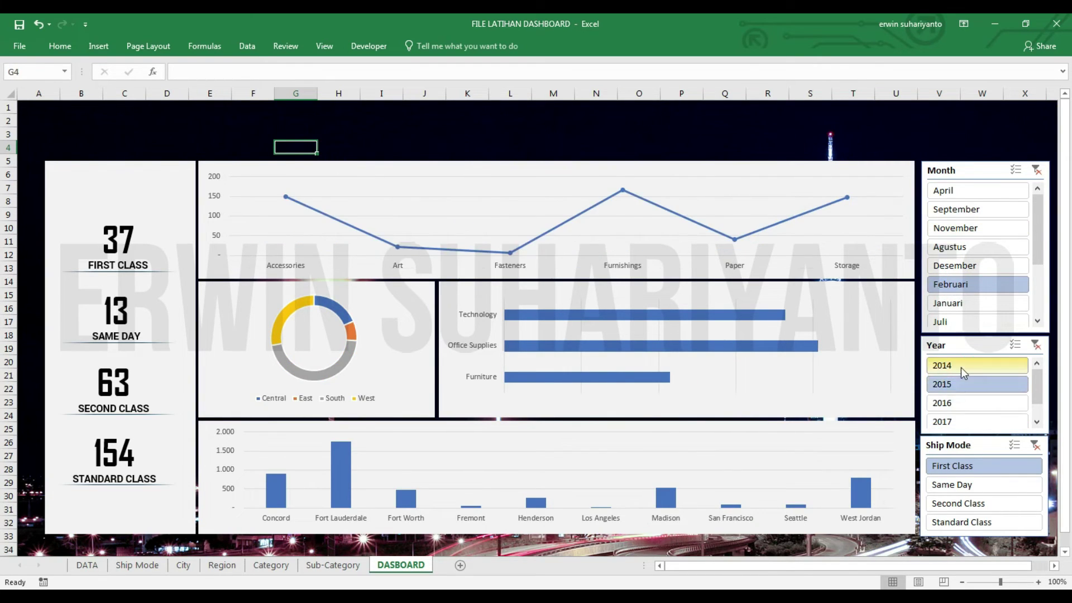
pyautogui.click(960, 368)
pyautogui.click(965, 420)
pyautogui.click(1036, 422)
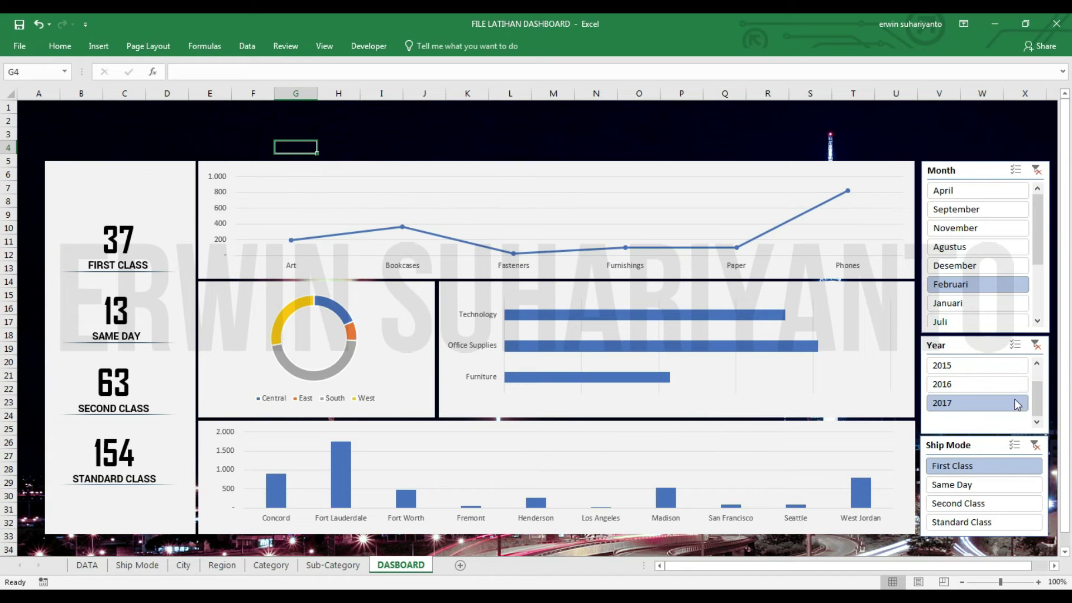
pyautogui.click(983, 384)
# Clear the Month and Year slicer filters and click off onto an empty cell.
pyautogui.click(1036, 170)
pyautogui.click(1035, 345)
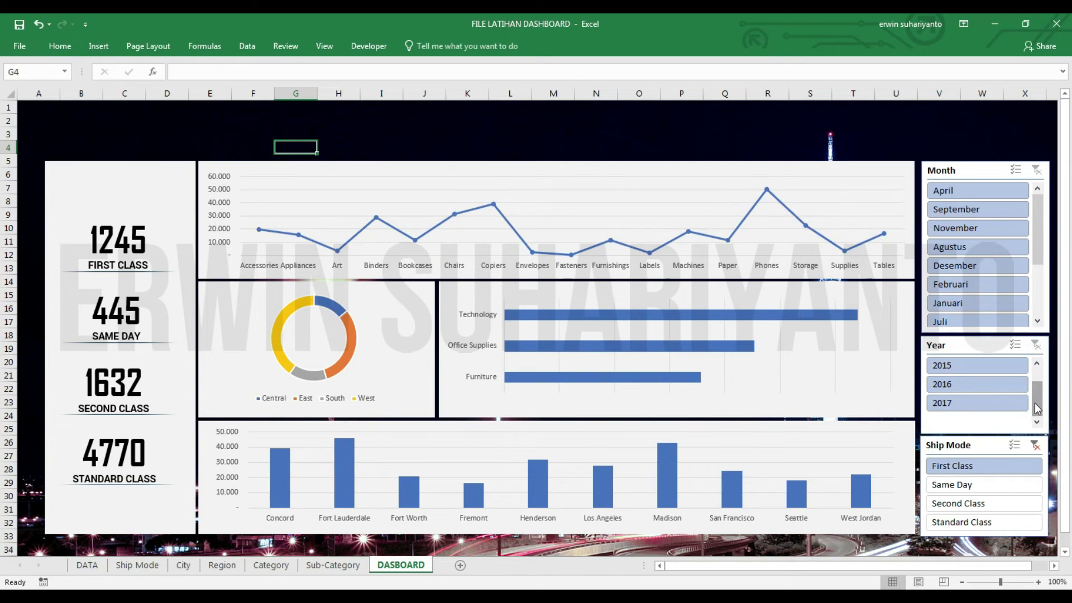
pyautogui.scroll(1, 1038, 381)
pyautogui.click(603, 127)
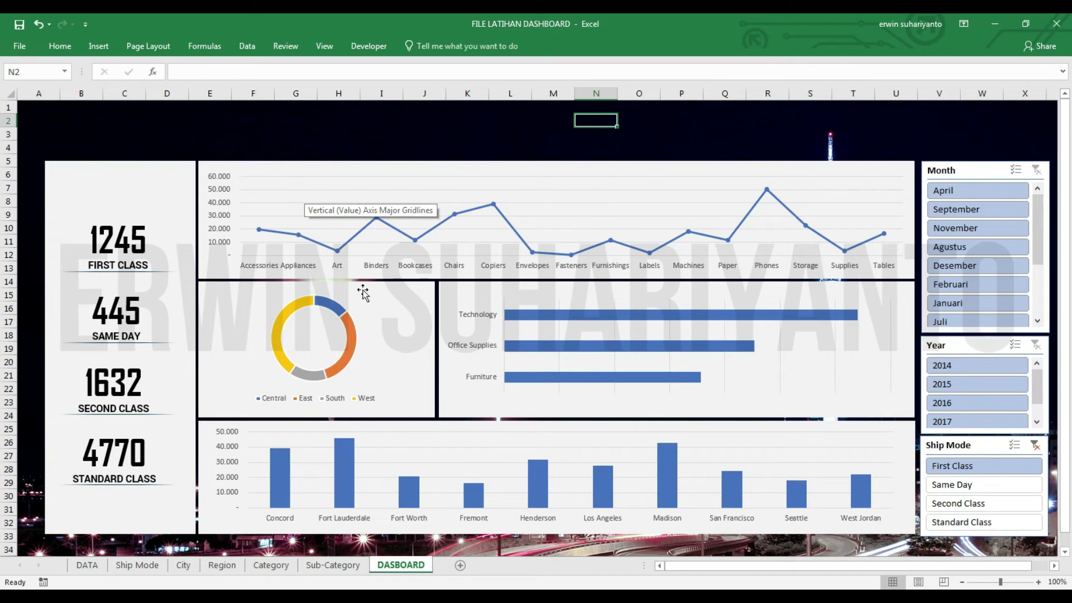
pyautogui.click(432, 147)
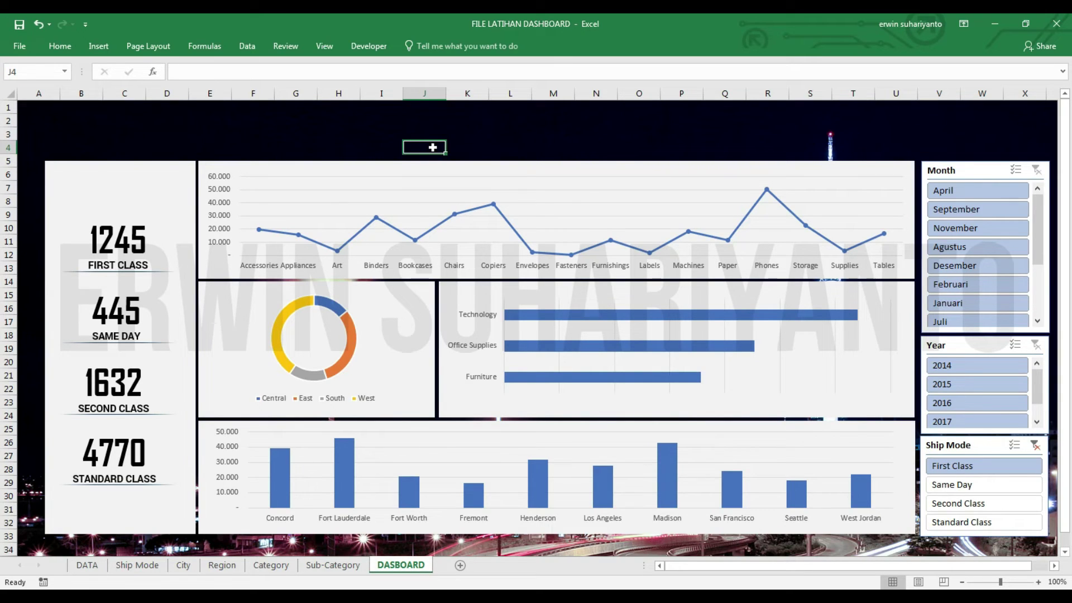
# Select the line chart, its value axis and its line series.
pyautogui.click(98, 47)
pyautogui.click(600, 129)
pyautogui.click(388, 234)
pyautogui.click(220, 182)
pyautogui.click(312, 241)
pyautogui.click(489, 47)
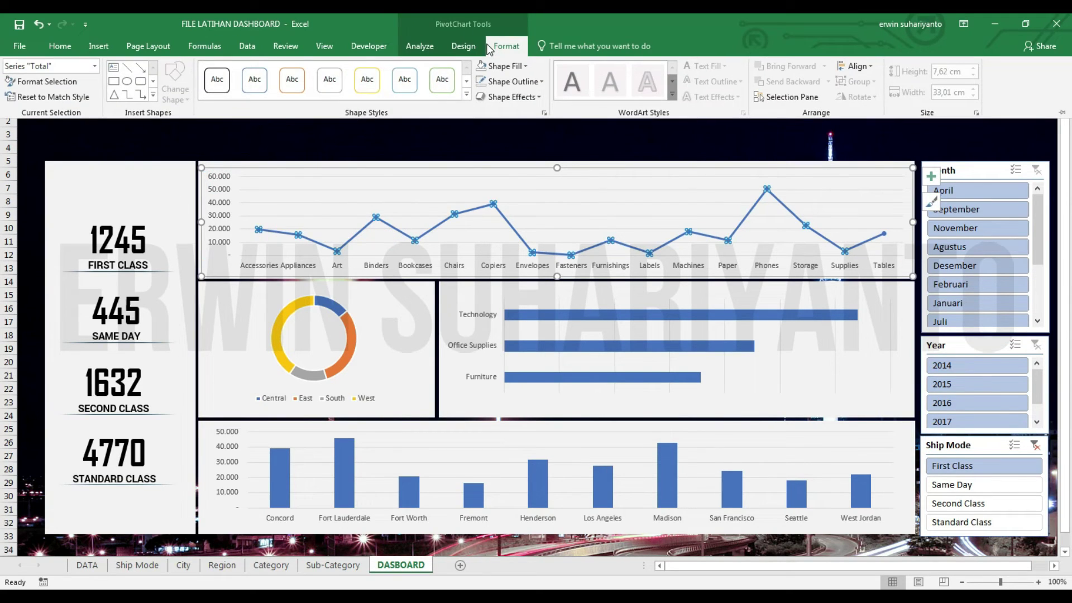
# Give the left KPI panel a vertical gradient fill with the middle stops removed.
pyautogui.click(118, 169)
pyautogui.click(426, 46)
pyautogui.click(511, 112)
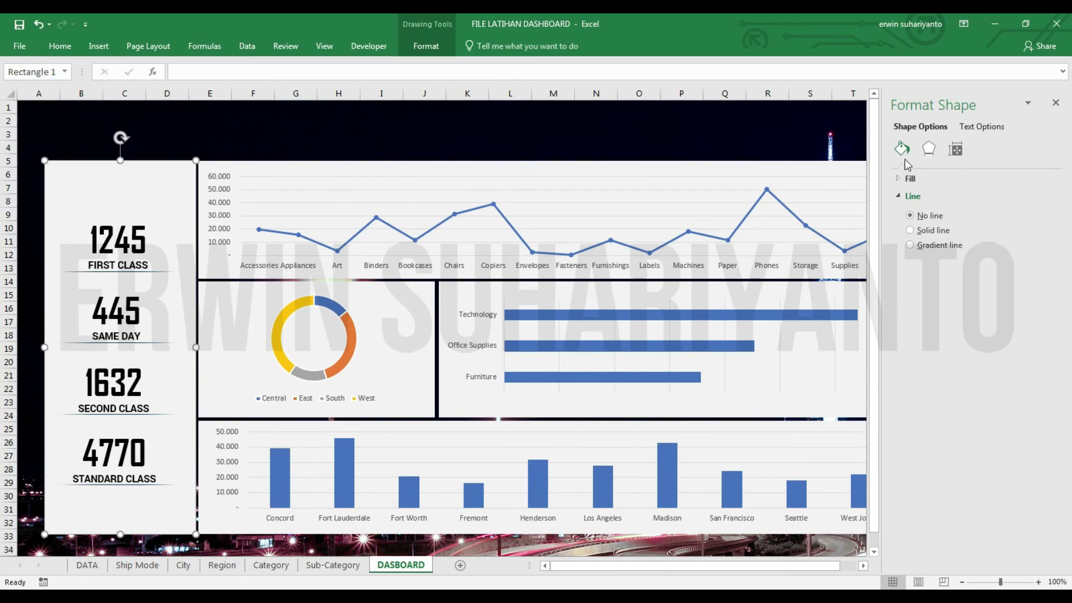
pyautogui.click(909, 178)
pyautogui.click(931, 228)
pyautogui.click(1039, 378)
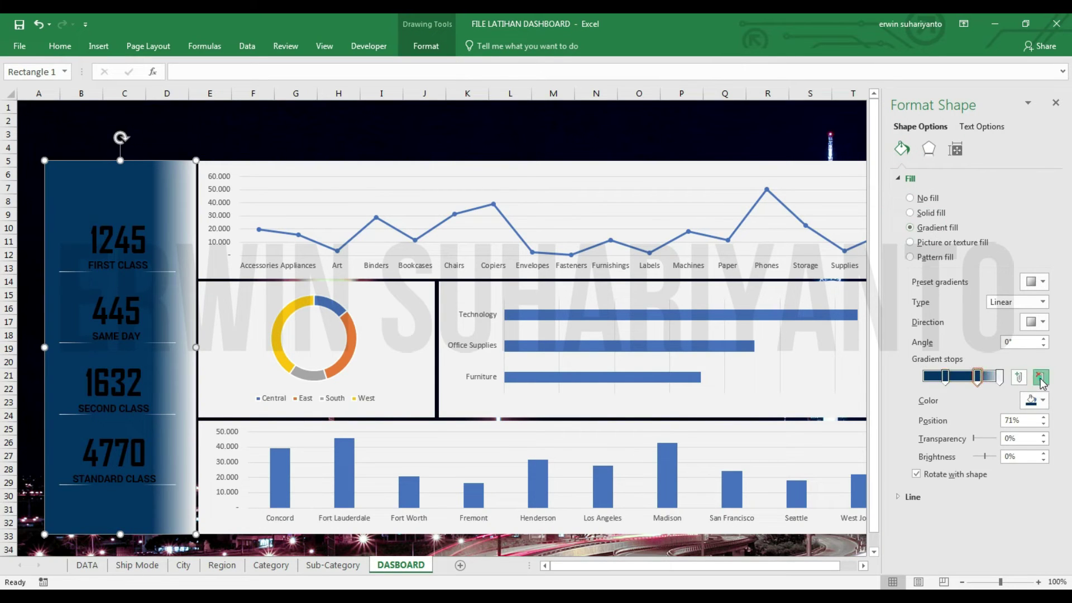
pyautogui.click(1040, 377)
pyautogui.click(1034, 322)
pyautogui.click(975, 381)
# Set the gradient's two stops to a deep blue and a lighter blue.
pyautogui.click(1034, 401)
pyautogui.click(979, 539)
pyautogui.click(720, 231)
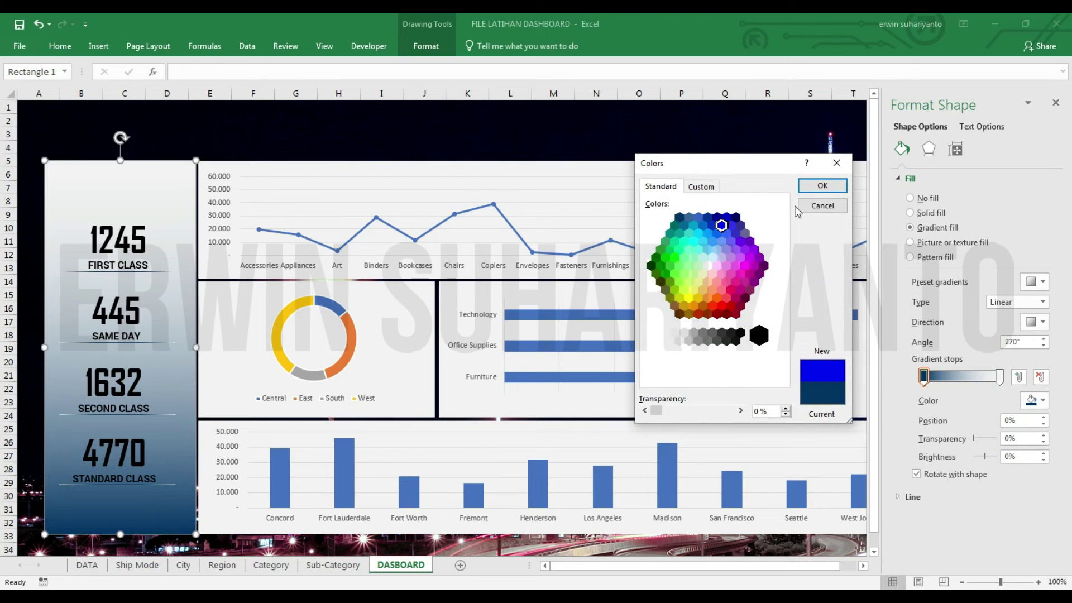
pyautogui.click(815, 186)
pyautogui.click(999, 377)
pyautogui.click(1034, 401)
pyautogui.click(978, 538)
pyautogui.click(698, 226)
pyautogui.click(822, 185)
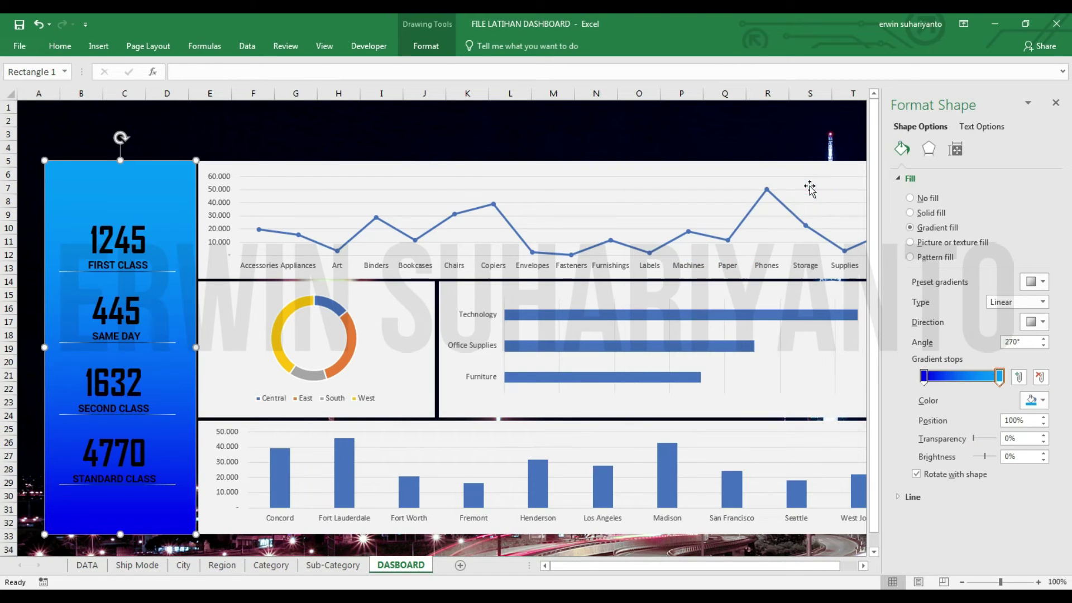
# Select the divider lines under the FIRST CLASS, SAME DAY and SECOND CLASS captions.
pyautogui.click(495, 142)
pyautogui.click(161, 271)
pyautogui.click(162, 271)
pyautogui.keyDown('shift'); pyautogui.click(170, 343); pyautogui.keyUp('shift')
# Set the outline colour of all four divider lines to white.
pyautogui.keyDown('shift'); pyautogui.click(163, 485); pyautogui.keyUp('shift')
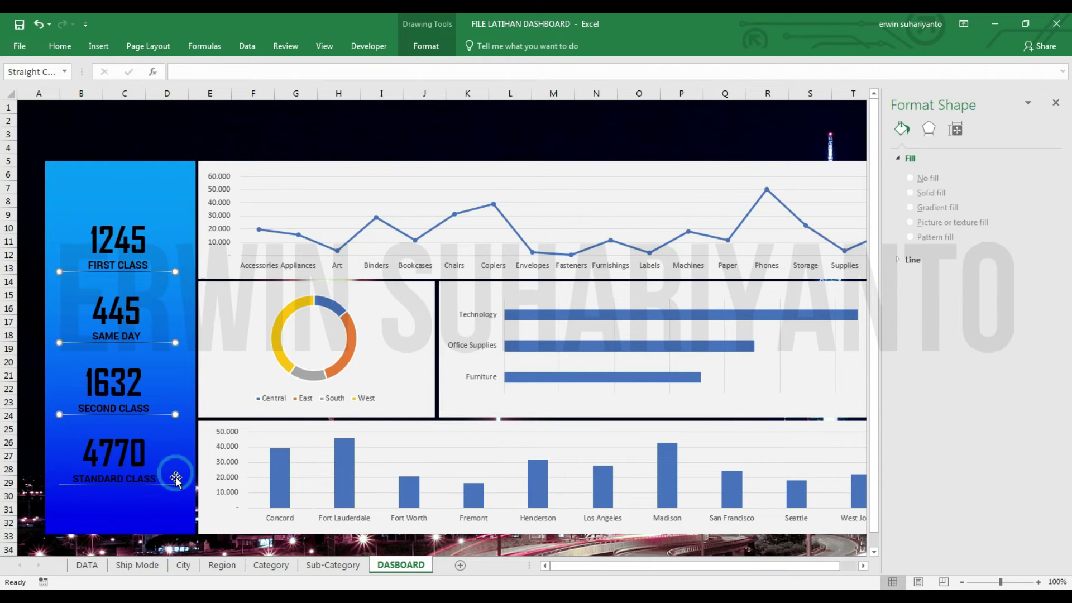
pyautogui.click(426, 45)
pyautogui.click(478, 81)
pyautogui.click(448, 128)
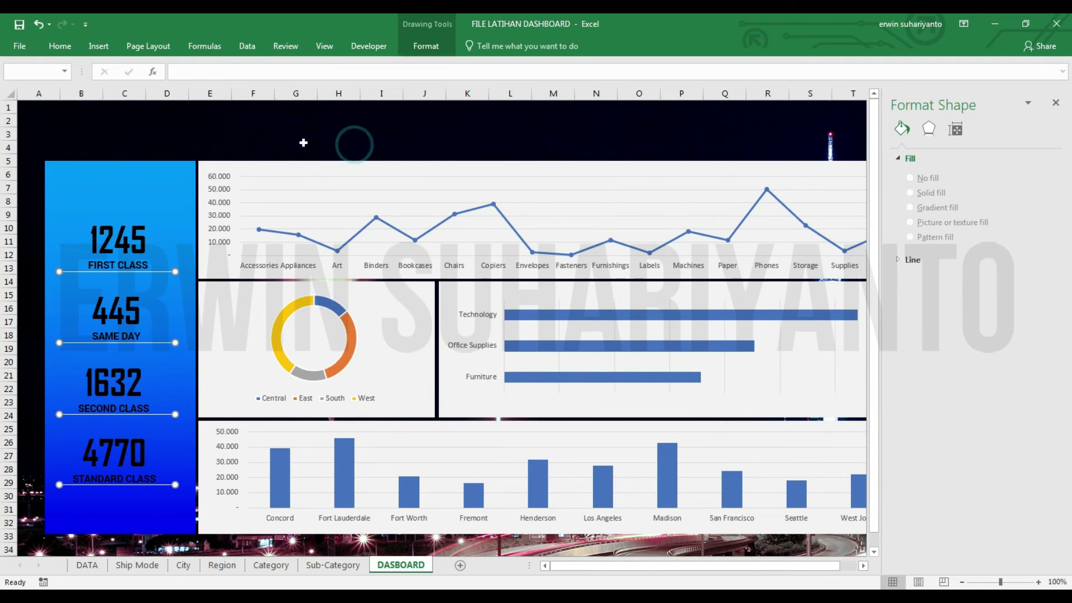
# Make the 445 figure's text white.
pyautogui.click(129, 234)
pyautogui.click(60, 46)
pyautogui.click(237, 91)
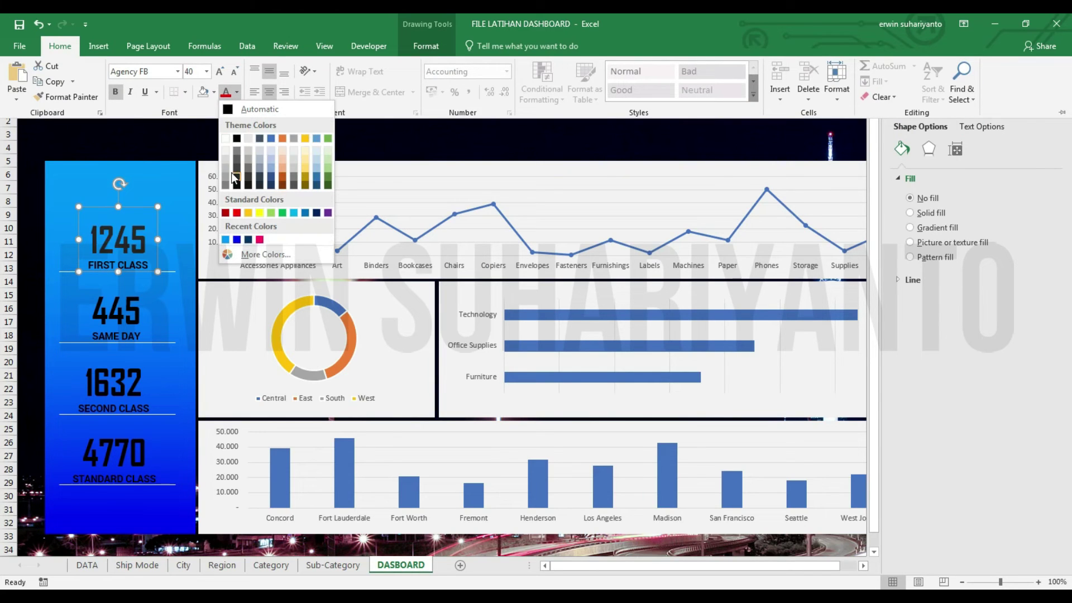
pyautogui.hotkey('ctrl', 'F1')
pyautogui.click(60, 46)
pyautogui.click(184, 135)
pyautogui.click(116, 309)
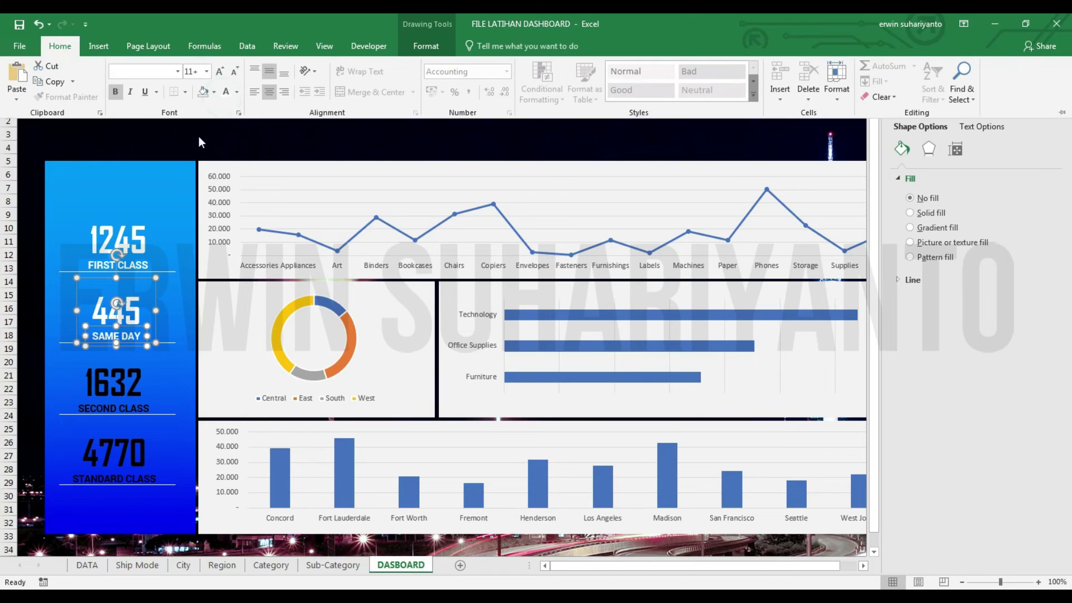
# Select the 1632 and 4770 counts with their labels and check Ship Mode values C2:C4.
pyautogui.click(114, 382)
pyautogui.keyDown('shift'); pyautogui.click(113, 408); pyautogui.keyUp('shift')
pyautogui.click(115, 452)
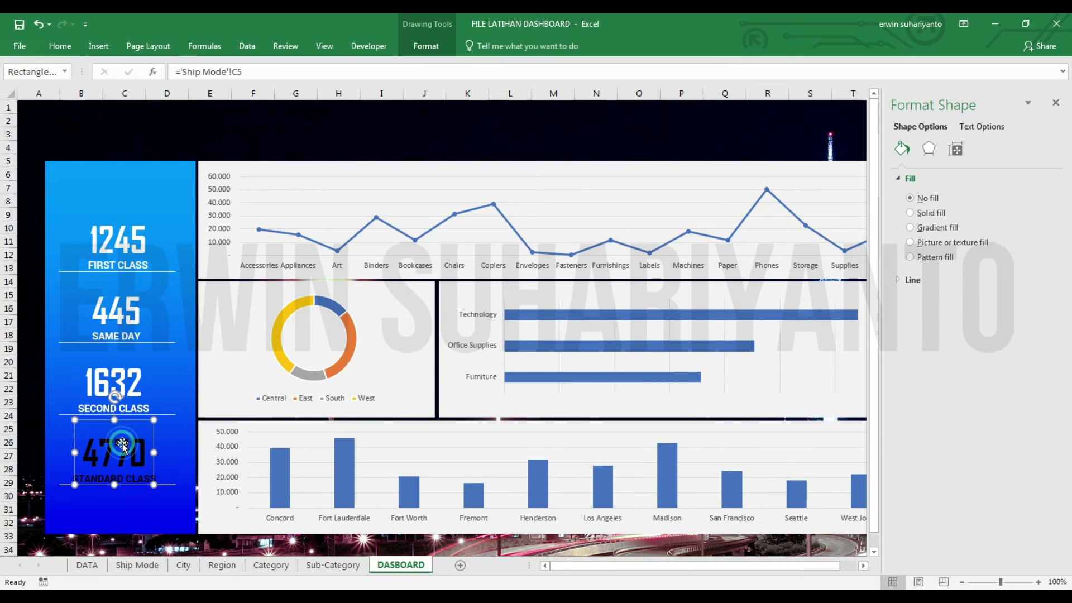
pyautogui.keyDown('shift'); pyautogui.click(114, 478); pyautogui.keyUp('shift')
pyautogui.click(128, 391)
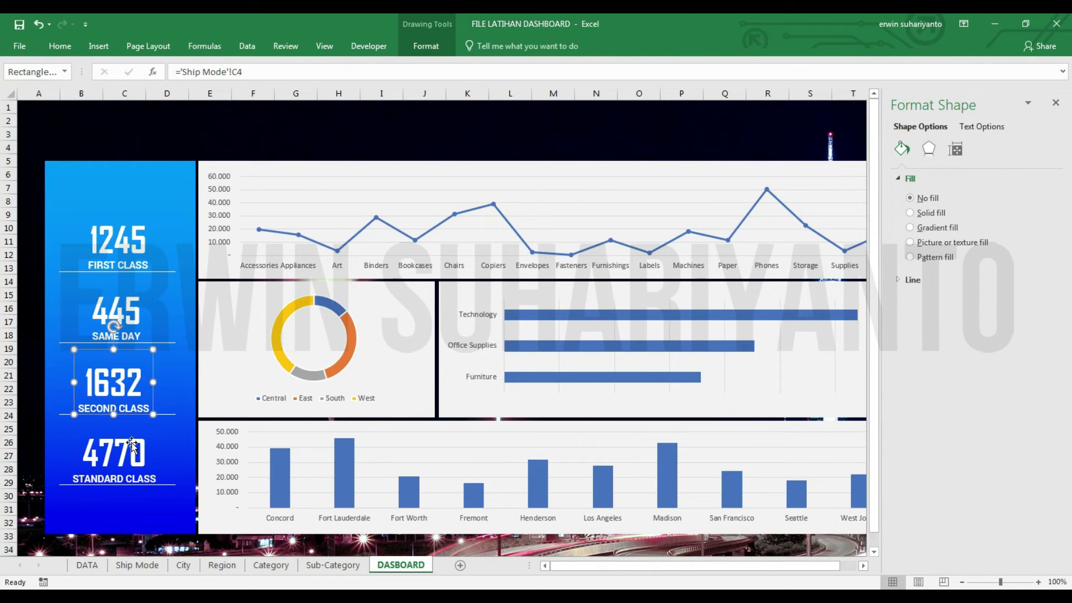
pyautogui.click(137, 565)
pyautogui.moveTo(199, 120); pyautogui.dragTo(200, 151)
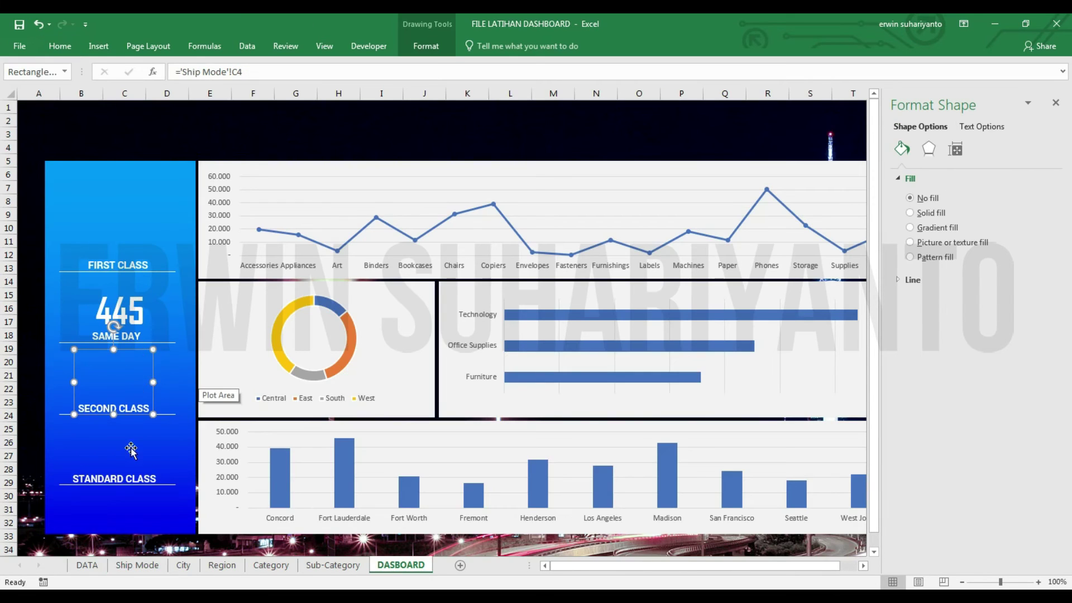
pyautogui.click(114, 359)
pyautogui.click(126, 307)
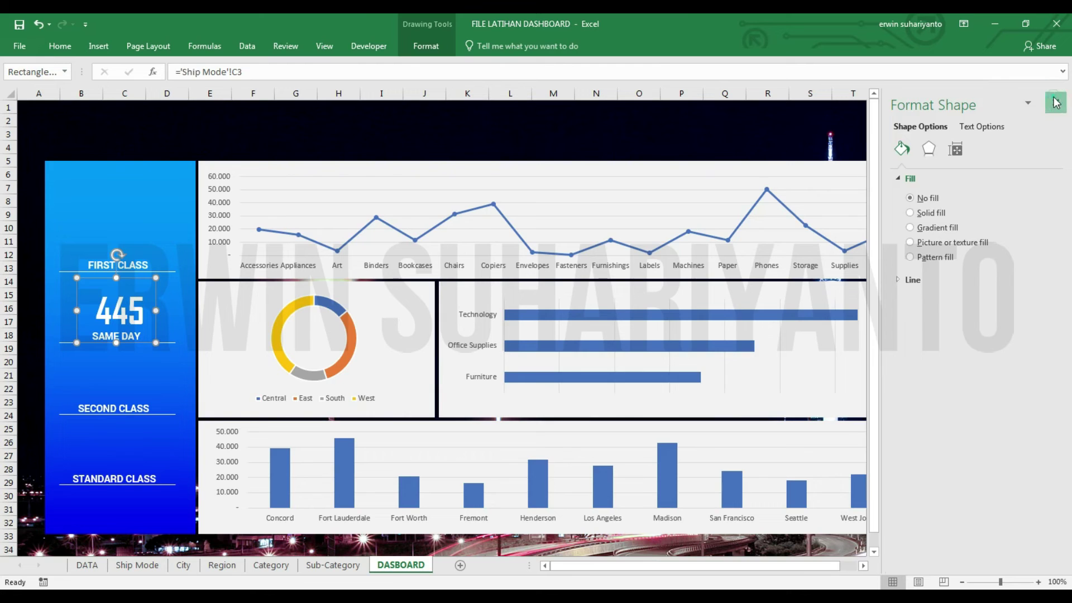
pyautogui.click(1055, 103)
# Widen the KPI number boxes on the blue panel so their values fit.
pyautogui.click(130, 379)
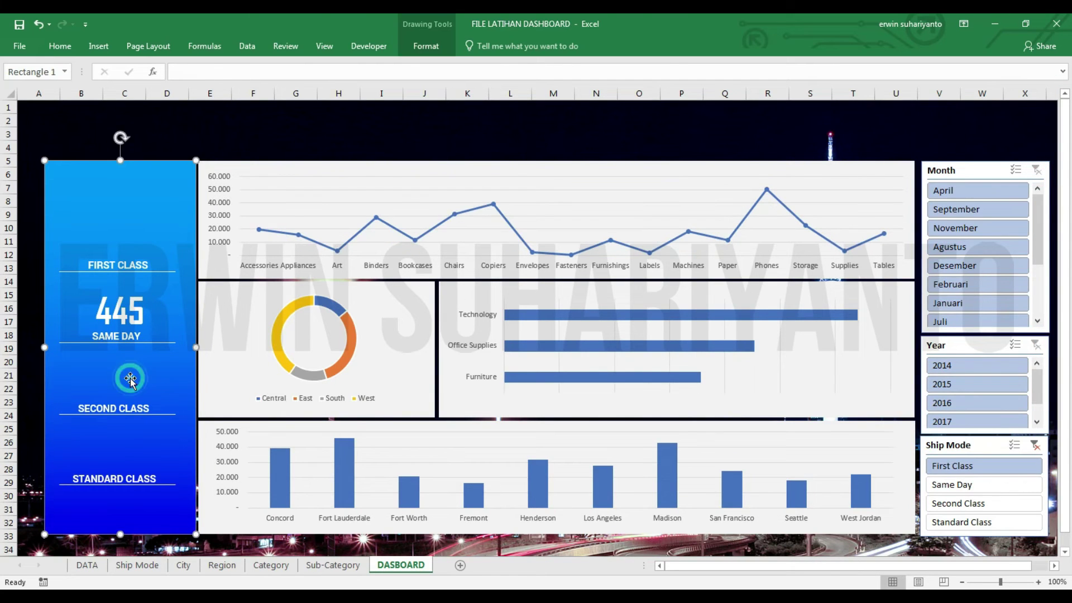
pyautogui.moveTo(154, 454); pyautogui.dragTo(170, 454)
pyautogui.moveTo(74, 453); pyautogui.dragTo(55, 453)
pyautogui.click(117, 385)
pyautogui.moveTo(153, 383); pyautogui.dragTo(170, 383)
pyautogui.click(117, 313)
pyautogui.click(120, 240)
pyautogui.moveTo(159, 240); pyautogui.dragTo(176, 240)
pyautogui.moveTo(79, 240); pyautogui.dragTo(60, 240)
# Filter the slicers to 2017, Second Class and November.
pyautogui.click(1037, 169)
pyautogui.click(974, 385)
pyautogui.click(974, 422)
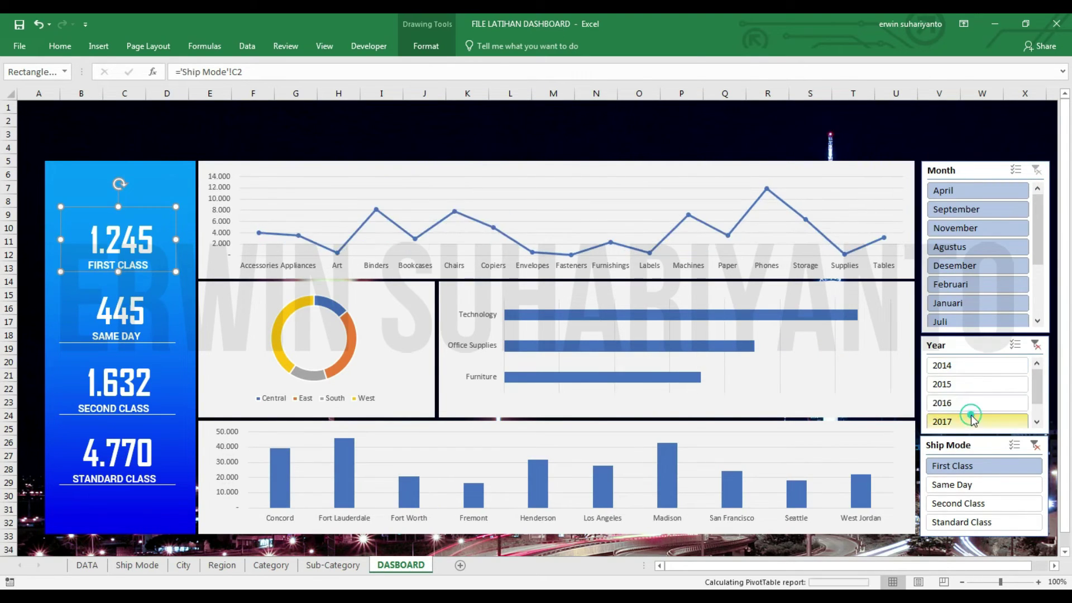
pyautogui.click(977, 246)
pyautogui.click(977, 209)
pyautogui.click(983, 503)
pyautogui.click(979, 303)
pyautogui.click(977, 228)
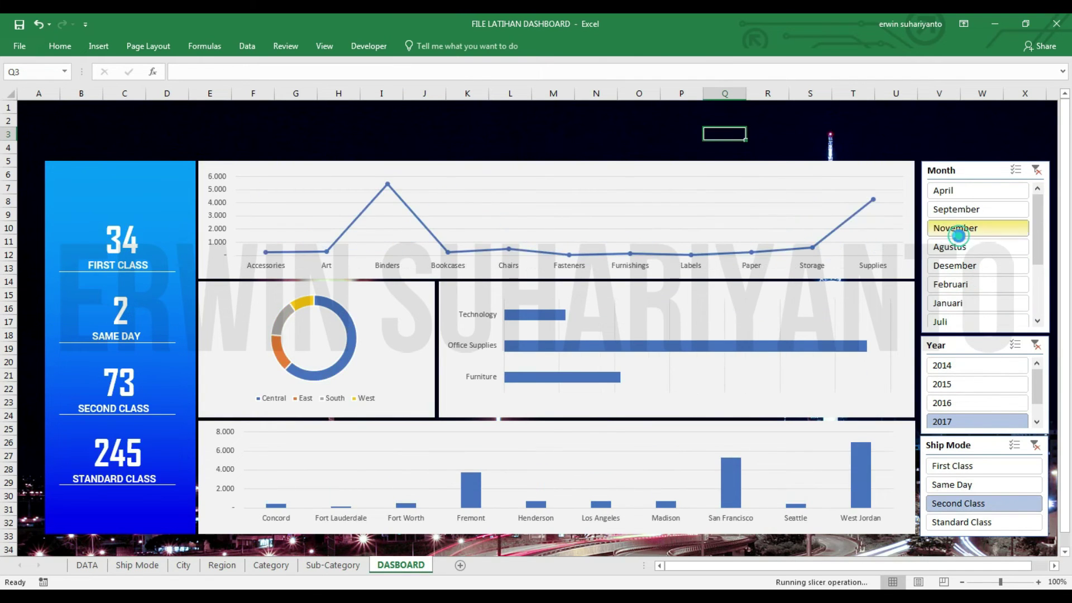
# Insert a new empty text box above the blue panel.
pyautogui.click(253, 134)
pyautogui.click(97, 46)
pyautogui.click(907, 83)
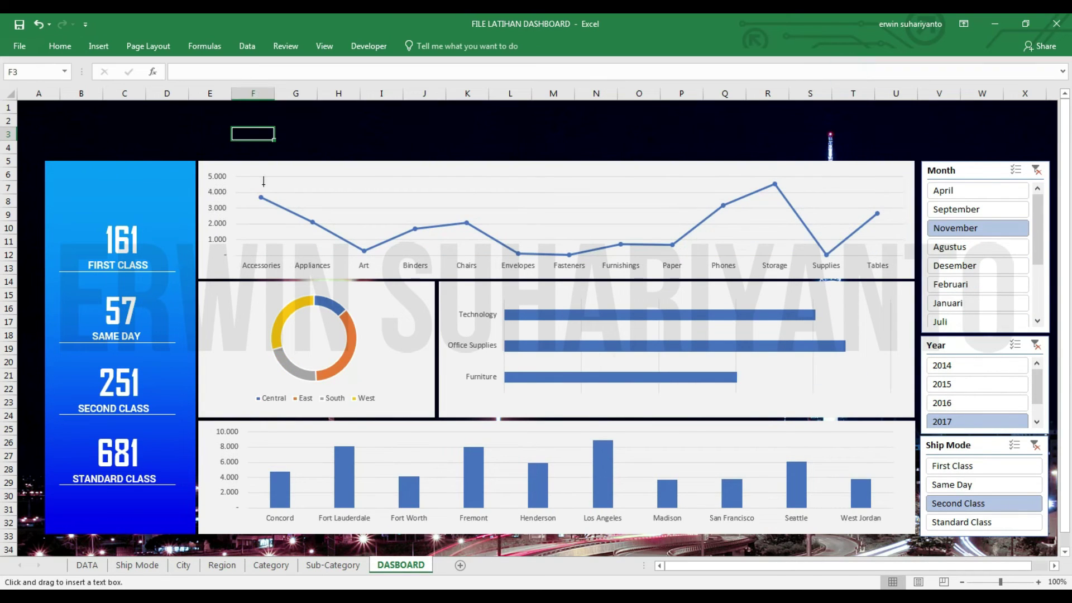
pyautogui.click(126, 122)
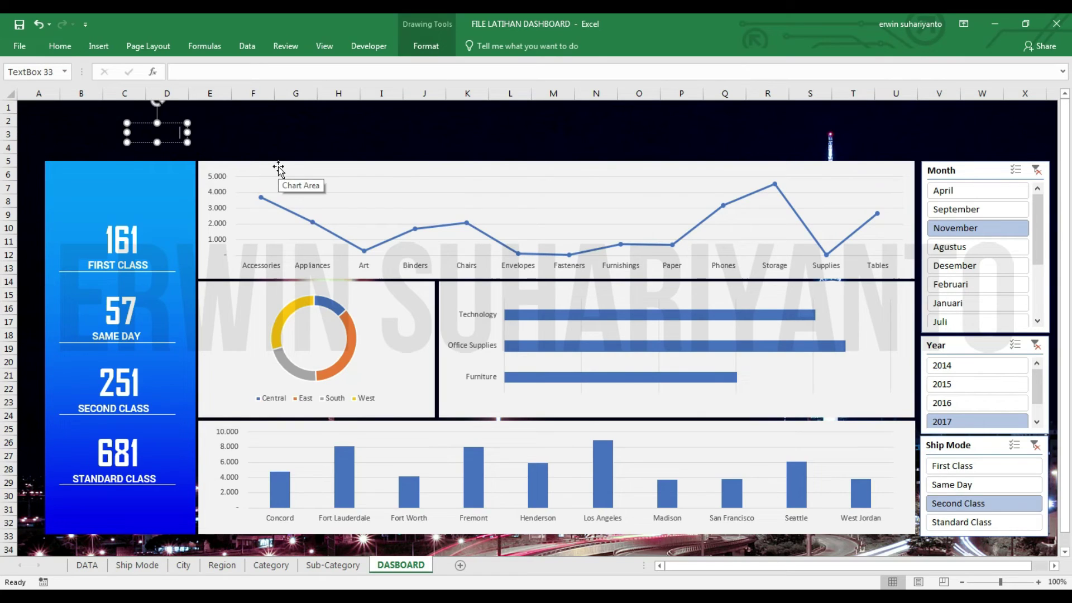
pyautogui.write('SHIP MODE')
# Format the SHIP MODE title with a larger font, bold and white.
pyautogui.click(60, 46)
pyautogui.click(140, 71)
pyautogui.press('Return')
pyautogui.click(59, 46)
pyautogui.click(219, 71)
pyautogui.click(220, 71)
# Move the SHIP MODE title to the top of the blue KPI panel.
pyautogui.moveTo(159, 178)
pyautogui.mouseDown()
pyautogui.moveTo(150, 165)
pyautogui.moveTo(142, 172)
pyautogui.mouseUp()
pyautogui.click(157, 134)
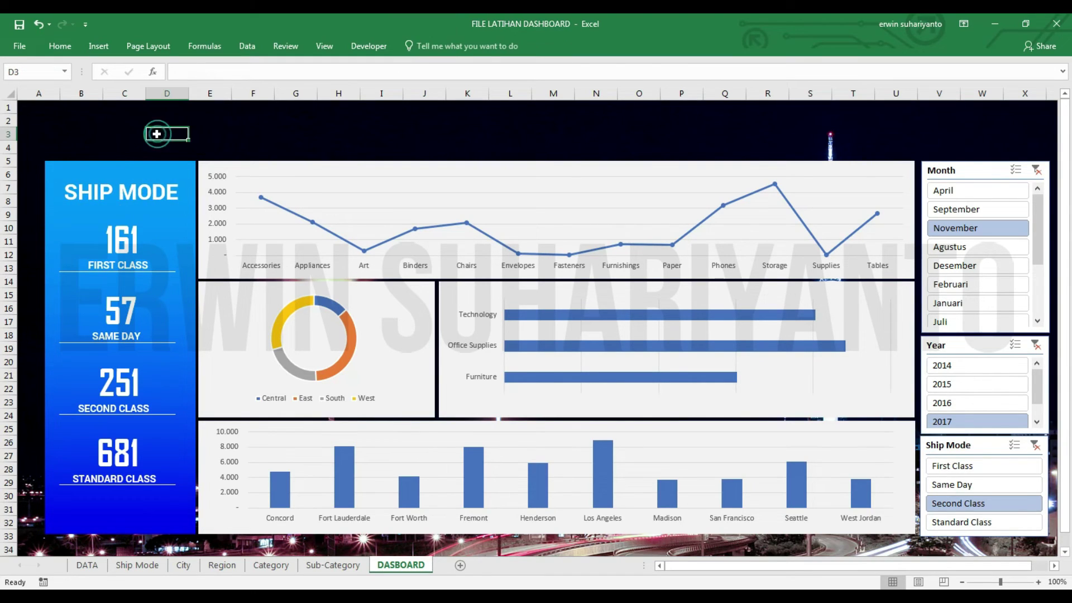
pyautogui.click(186, 295)
# Copy the blue panel's gradient formatting onto the line chart with Format Painter.
pyautogui.hotkey('alt', 'h')
pyautogui.press('f')
pyautogui.press('p')
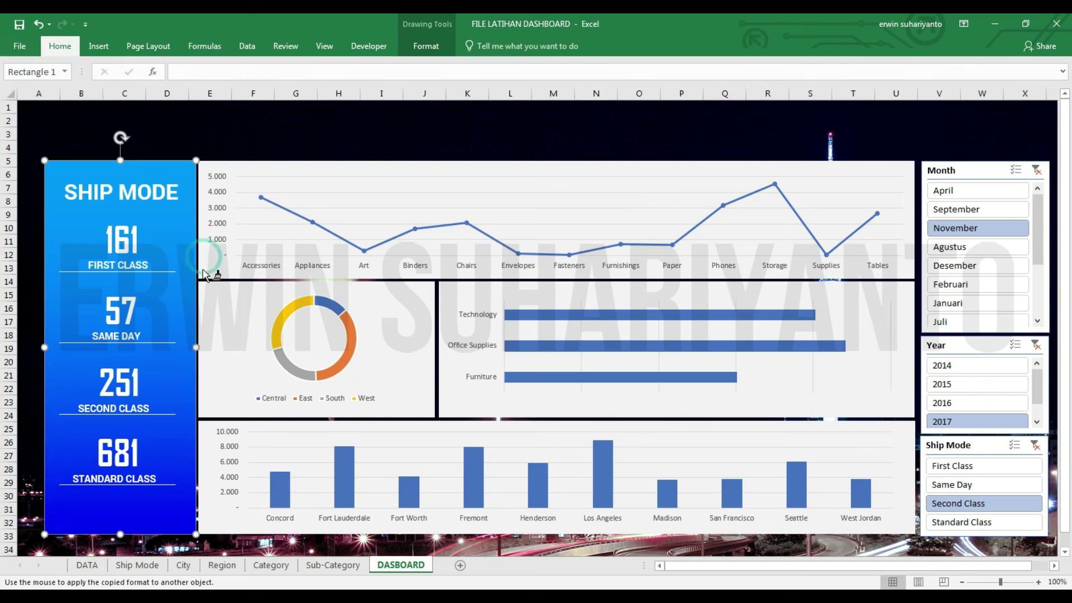
pyautogui.click(204, 275)
pyautogui.click(187, 257)
pyautogui.hotkey('alt', 'h')
pyautogui.press('f')
pyautogui.press('p')
pyautogui.click(213, 243)
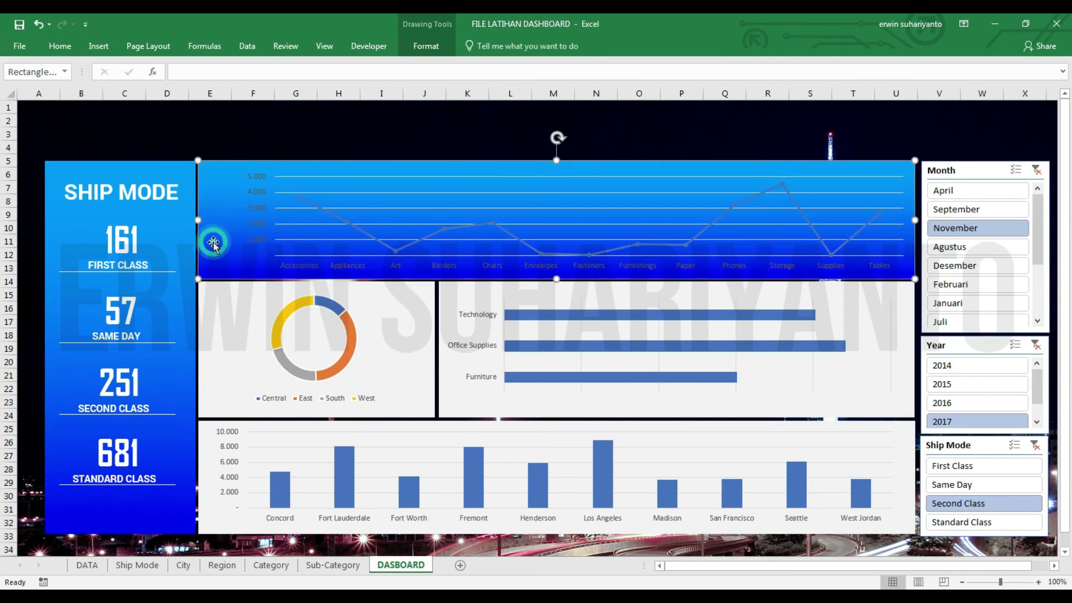
# Make the line chart's gradient background run horizontally.
pyautogui.click(426, 46)
pyautogui.click(499, 115)
pyautogui.click(1034, 321)
pyautogui.click(949, 340)
pyautogui.click(1055, 102)
# Widen the line chart's plot area leftward and make its axis labels bold white.
pyautogui.click(239, 221)
pyautogui.moveTo(239, 220); pyautogui.dragTo(205, 222)
pyautogui.click(59, 46)
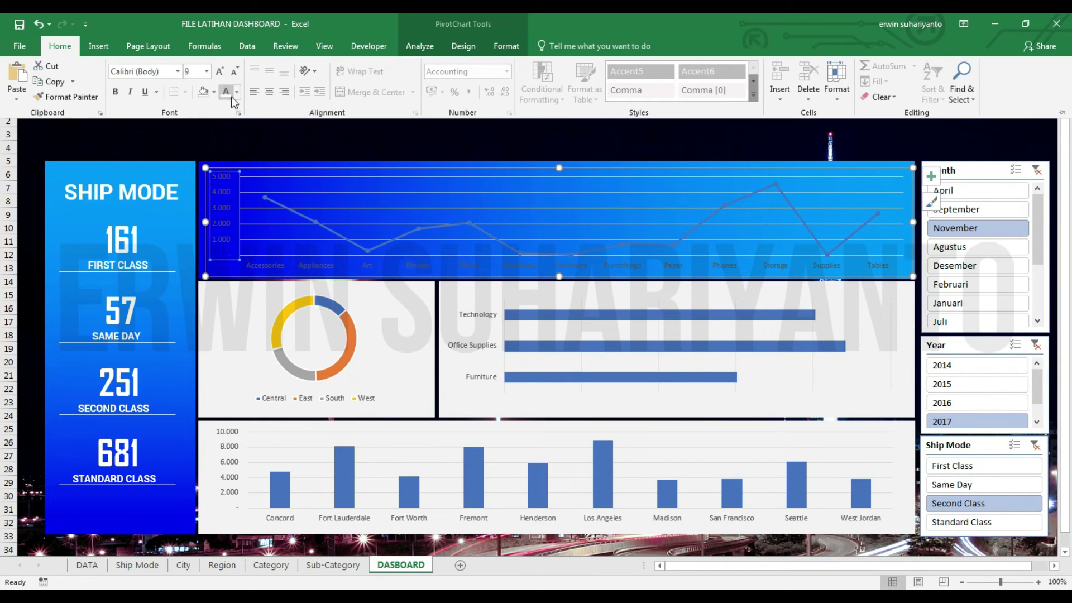
pyautogui.click(270, 265)
pyautogui.click(115, 92)
# Make the line chart's series line white.
pyautogui.click(276, 200)
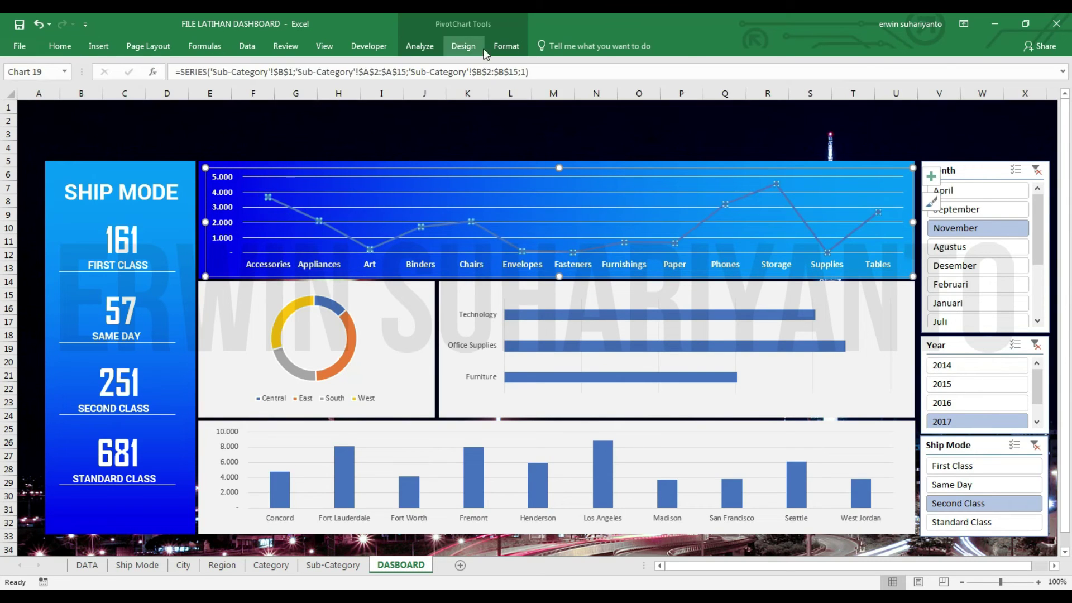
pyautogui.click(507, 46)
pyautogui.click(538, 79)
pyautogui.click(487, 120)
# Give the line chart's markers a solid red fill.
pyautogui.rightClick(846, 229)
pyautogui.click(871, 391)
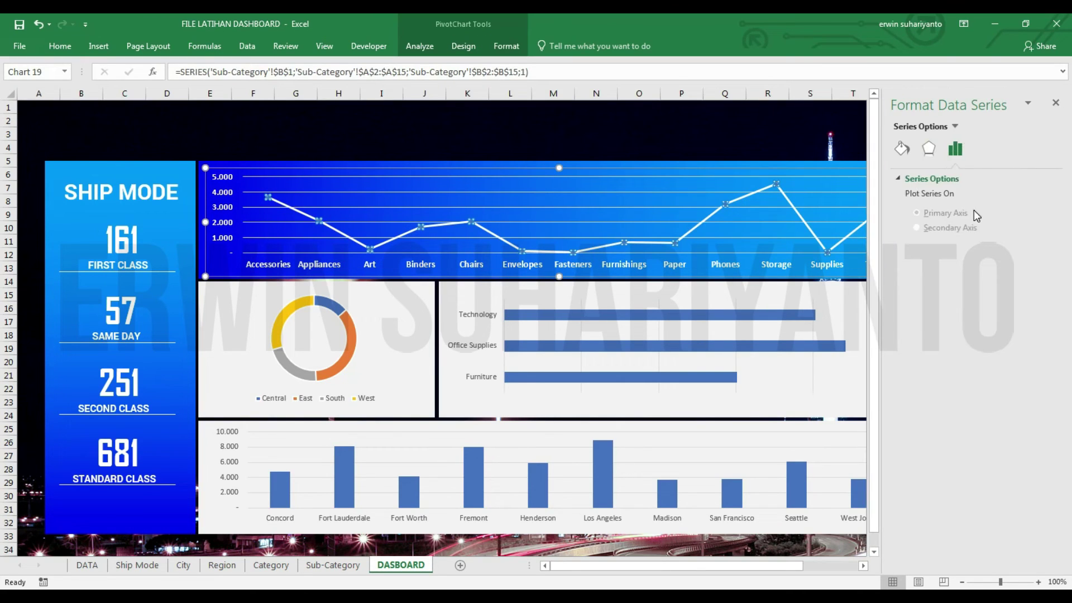
pyautogui.click(902, 148)
pyautogui.click(931, 249)
pyautogui.click(1034, 350)
pyautogui.click(972, 381)
pyautogui.click(1034, 349)
pyautogui.click(972, 454)
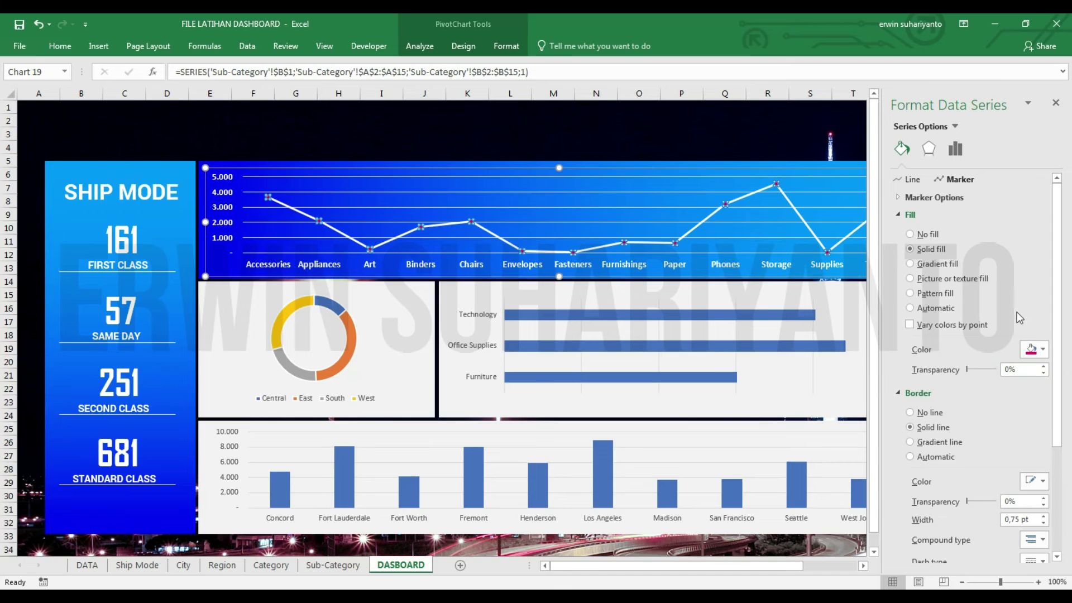
# Give the markers solid red borders 5.5 pt thick.
pyautogui.scroll(-5, 1016, 317)
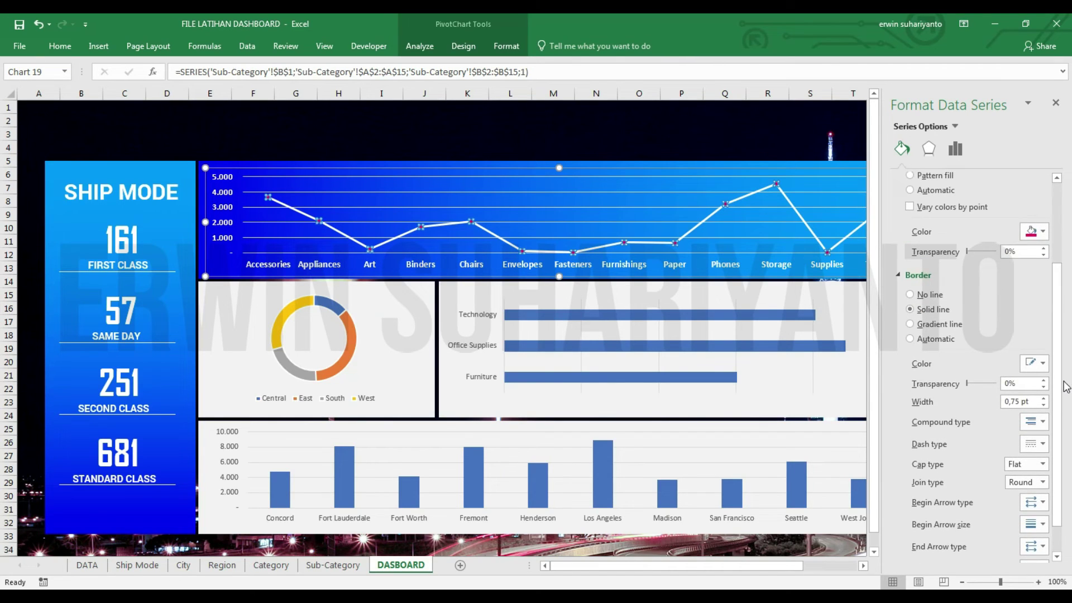
pyautogui.scroll(5, 1026, 265)
pyautogui.scroll(-4, 991, 347)
pyautogui.click(1034, 378)
pyautogui.click(963, 497)
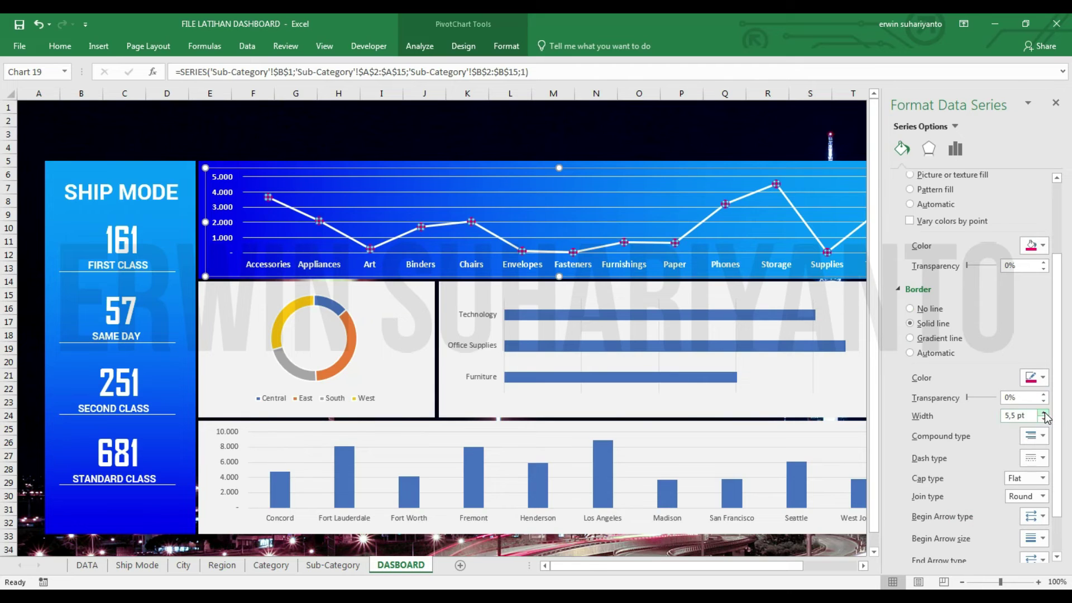
pyautogui.click(682, 147)
pyautogui.click(1056, 103)
# Shrink the line chart's category labels and clear the month filter.
pyautogui.click(961, 265)
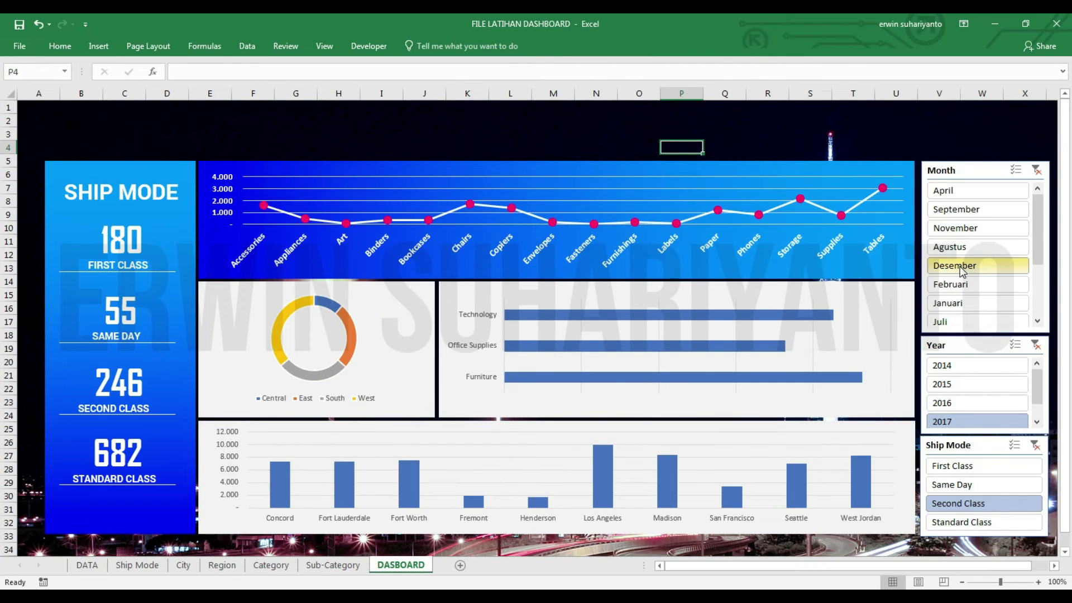
pyautogui.click(840, 231)
pyautogui.click(60, 46)
pyautogui.click(235, 73)
pyautogui.click(363, 134)
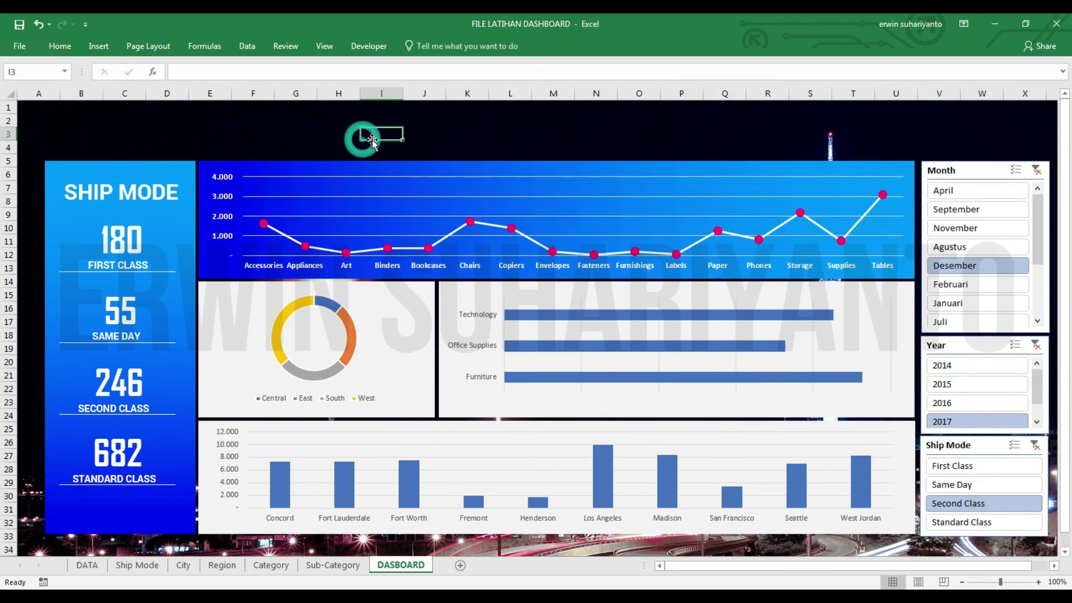
pyautogui.click(961, 247)
pyautogui.click(1034, 171)
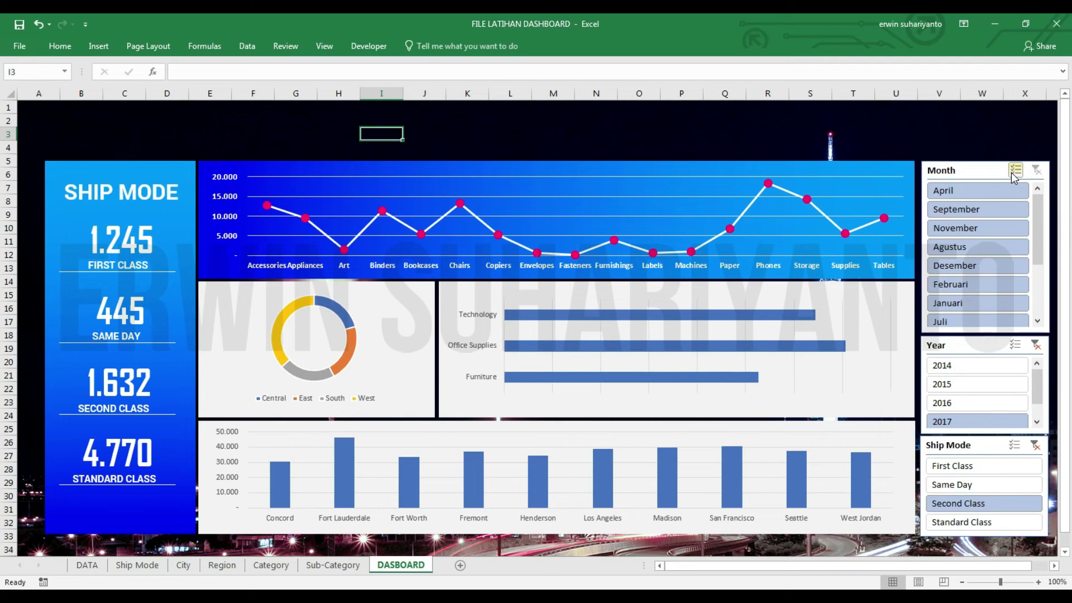
# Paint the line-chart panel's blue gradient fill onto the doughnut chart.
pyautogui.click(223, 168)
pyautogui.click(60, 45)
pyautogui.click(45, 77)
pyautogui.click(206, 299)
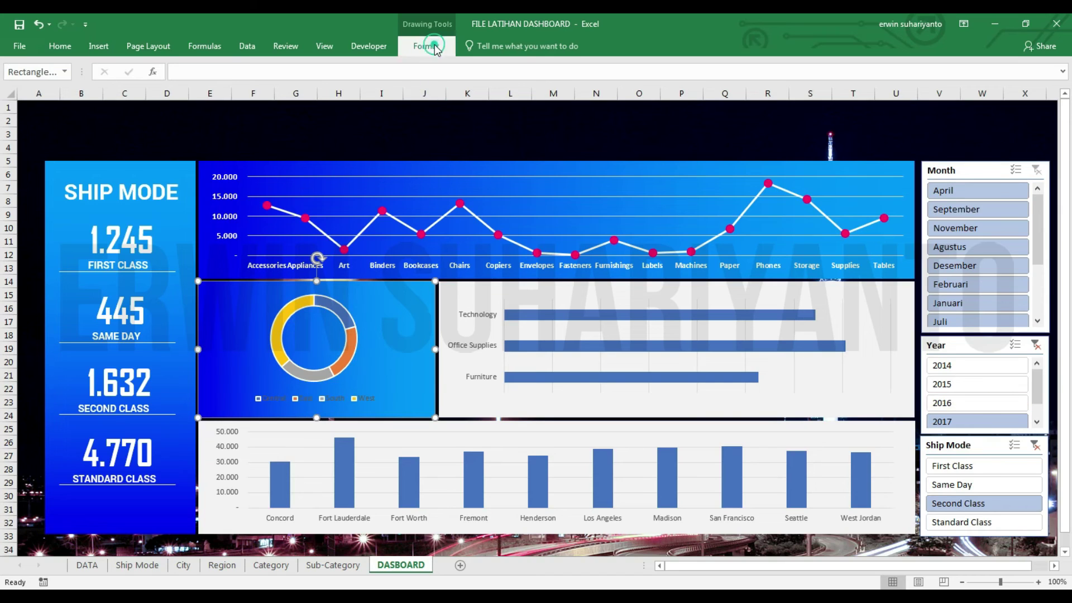
# Adjust a gradient stop in the doughnut background's fill.
pyautogui.click(426, 46)
pyautogui.click(385, 105)
pyautogui.click(999, 377)
pyautogui.click(424, 133)
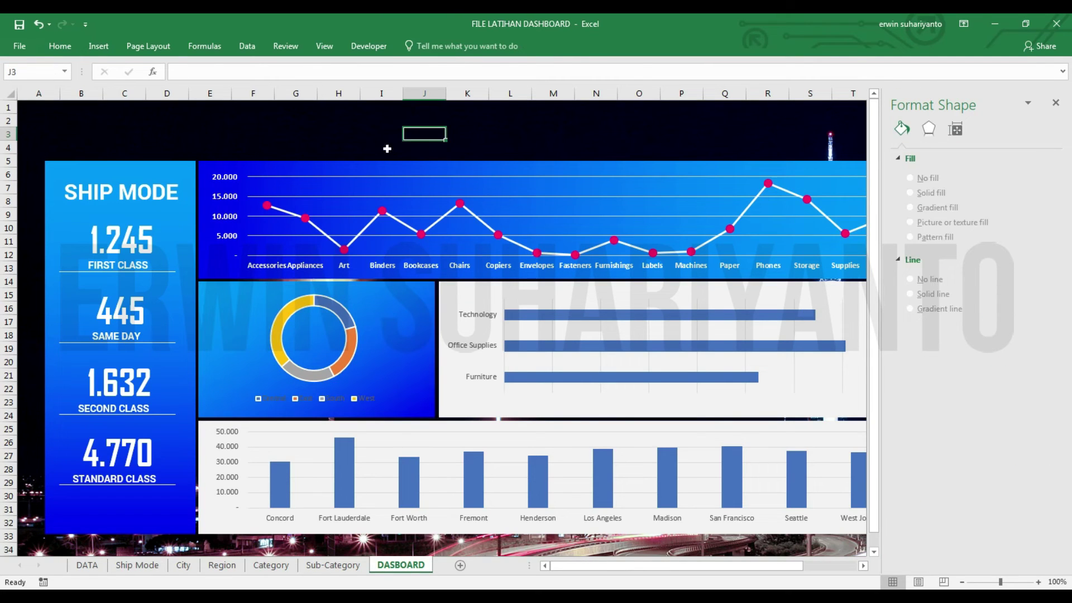
# Recolour the doughnut with the grey monochrome palette from Change Colors.
pyautogui.click(352, 346)
pyautogui.click(420, 46)
pyautogui.click(463, 46)
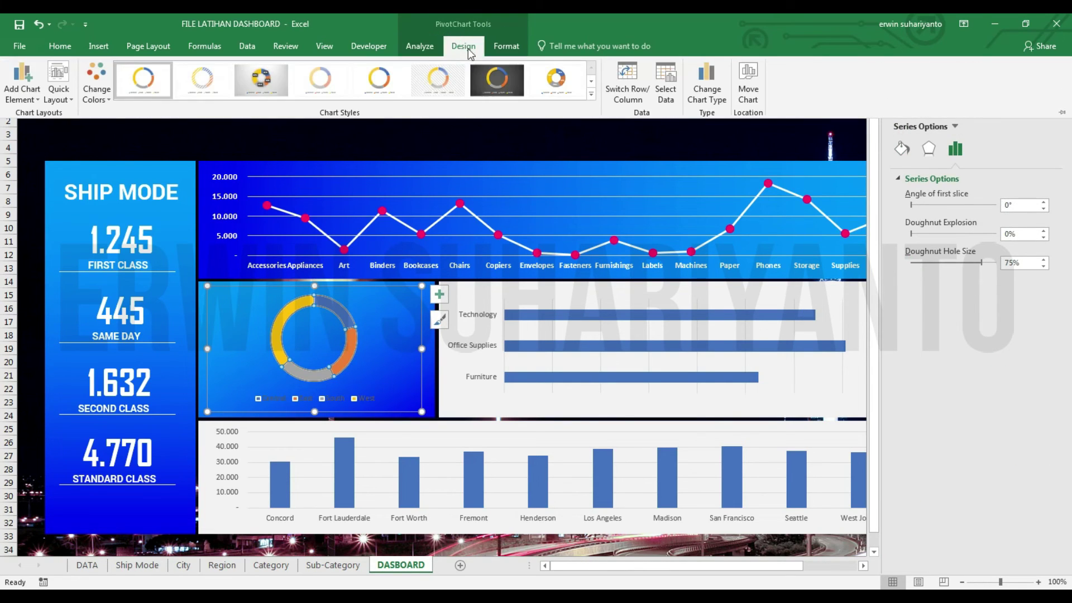
pyautogui.click(97, 84)
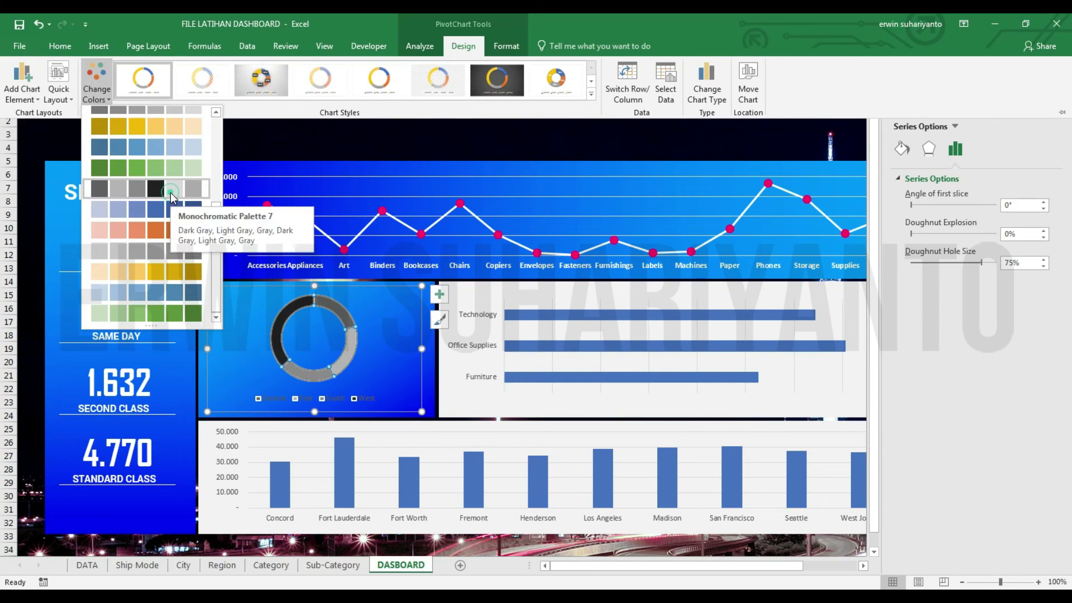
pyautogui.click(167, 192)
# Colour the West doughnut slice pink and the Central slice white.
pyautogui.click(321, 146)
pyautogui.click(298, 306)
pyautogui.click(298, 306)
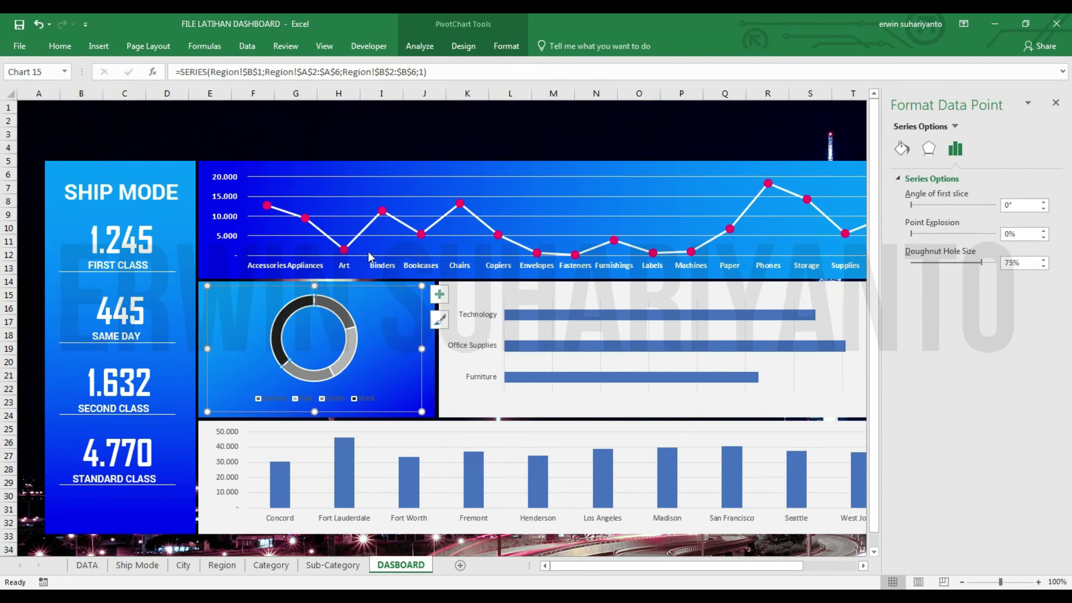
pyautogui.click(506, 45)
pyautogui.click(502, 66)
pyautogui.click(481, 213)
pyautogui.click(346, 310)
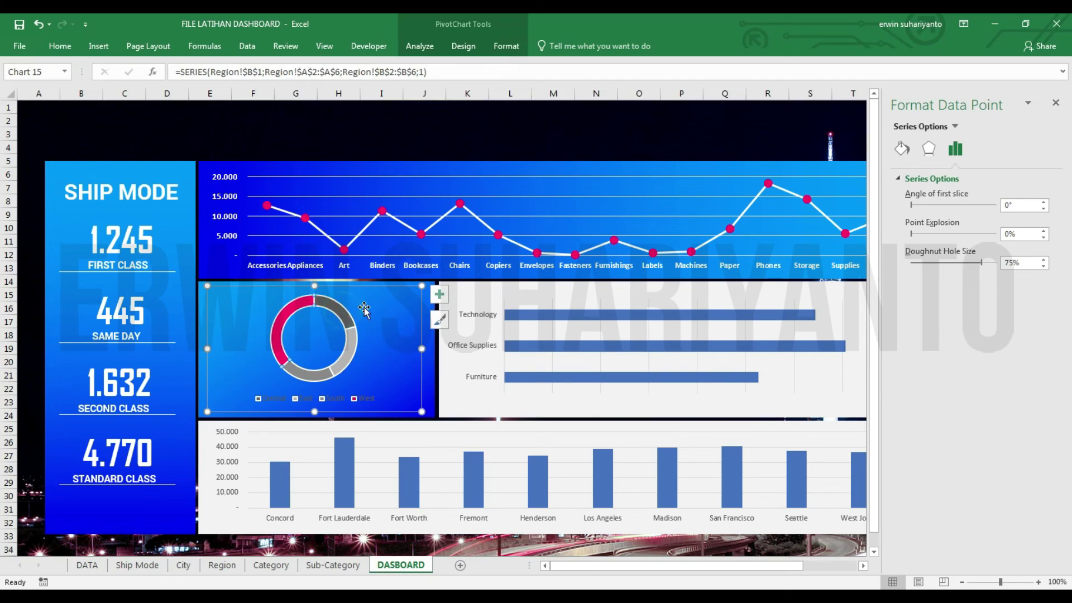
pyautogui.click(506, 46)
pyautogui.click(502, 66)
pyautogui.click(351, 351)
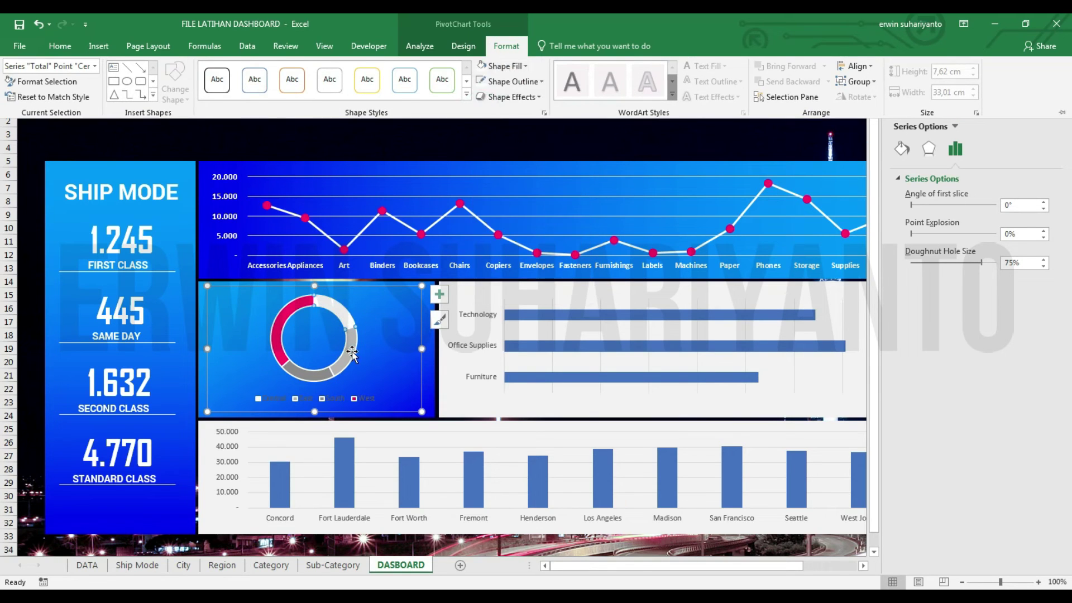
# Colour the East doughnut slice black and the South slice yellow.
pyautogui.click(507, 46)
pyautogui.click(501, 66)
pyautogui.click(492, 112)
pyautogui.click(311, 375)
pyautogui.click(506, 45)
pyautogui.click(501, 66)
pyautogui.click(495, 187)
# Make the doughnut legend's text white.
pyautogui.click(370, 136)
pyautogui.click(507, 45)
pyautogui.click(502, 79)
pyautogui.click(502, 233)
pyautogui.click(313, 398)
pyautogui.click(59, 46)
pyautogui.click(227, 92)
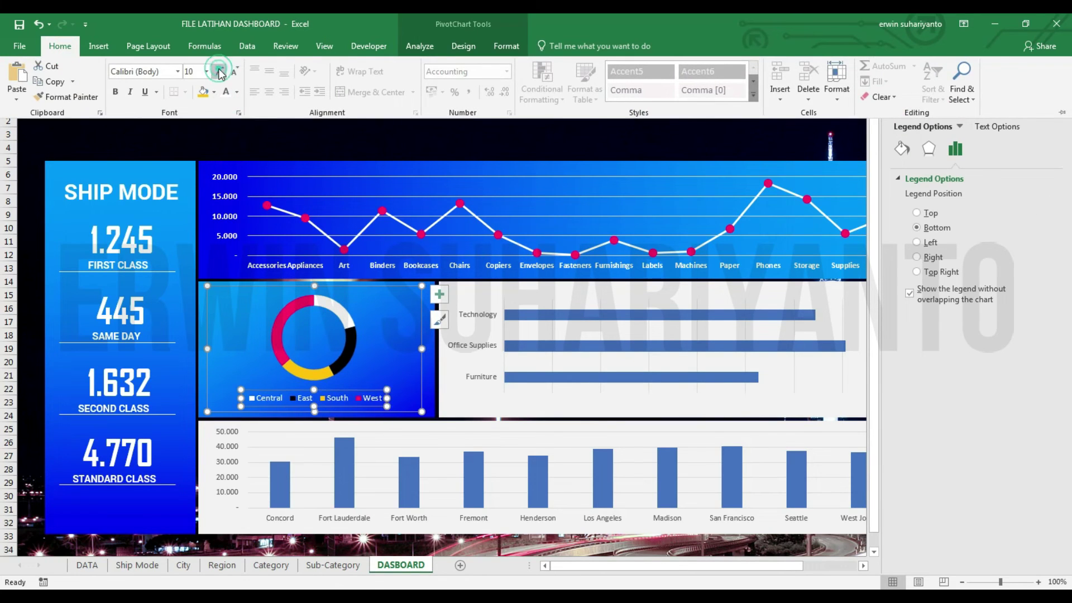
pyautogui.click(322, 139)
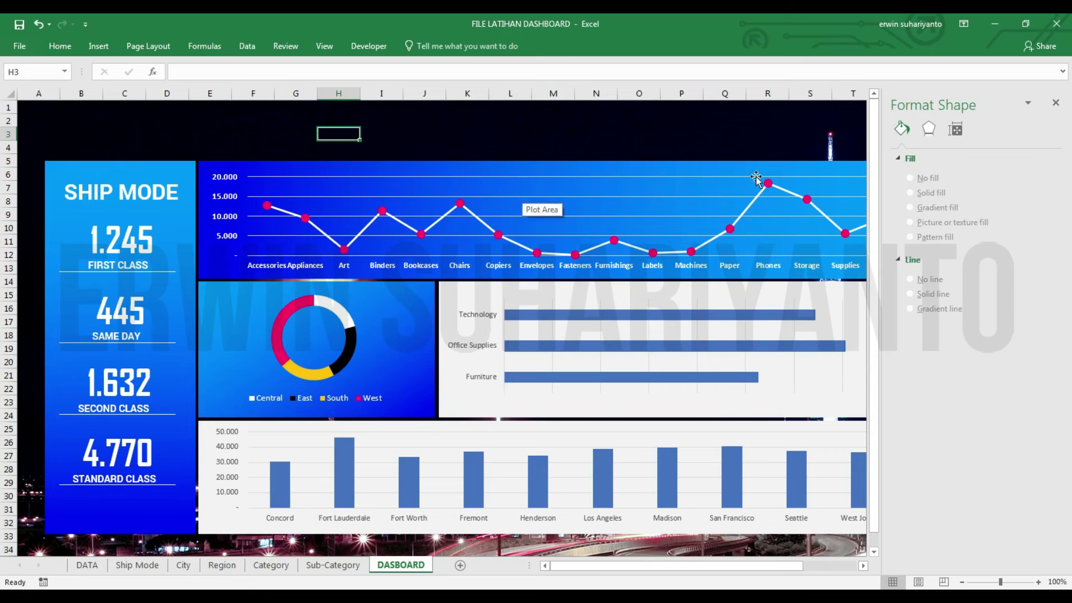
pyautogui.click(441, 349)
# Set the bar chart panel's gradient with the last stop at 68% and adjusted direction.
pyautogui.click(426, 46)
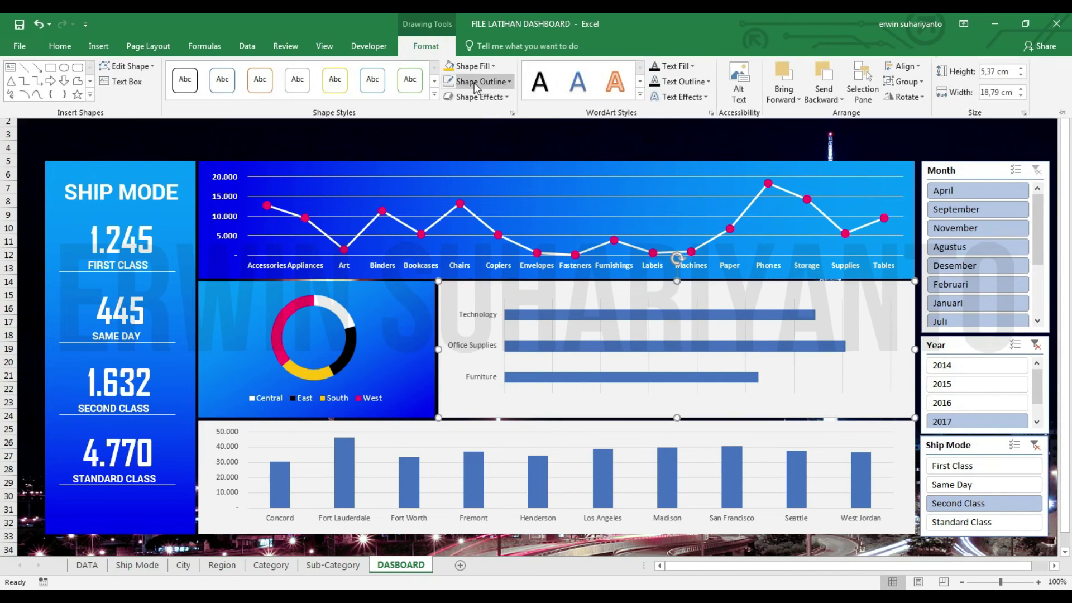
pyautogui.click(474, 83)
pyautogui.click(999, 377)
pyautogui.moveTo(1000, 378); pyautogui.dragTo(975, 378)
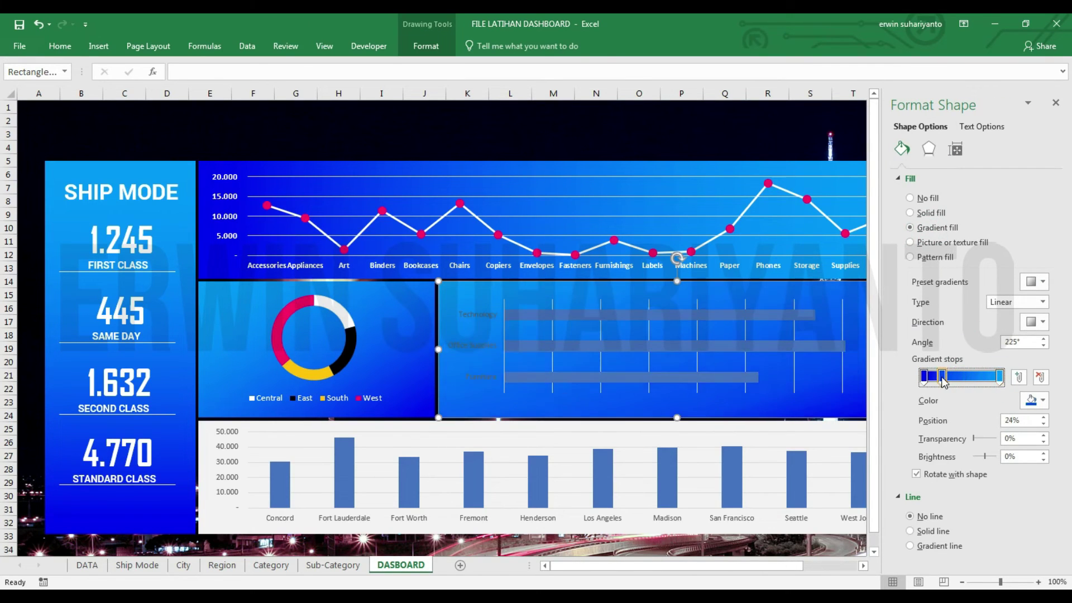
pyautogui.click(1037, 322)
pyautogui.click(1024, 341)
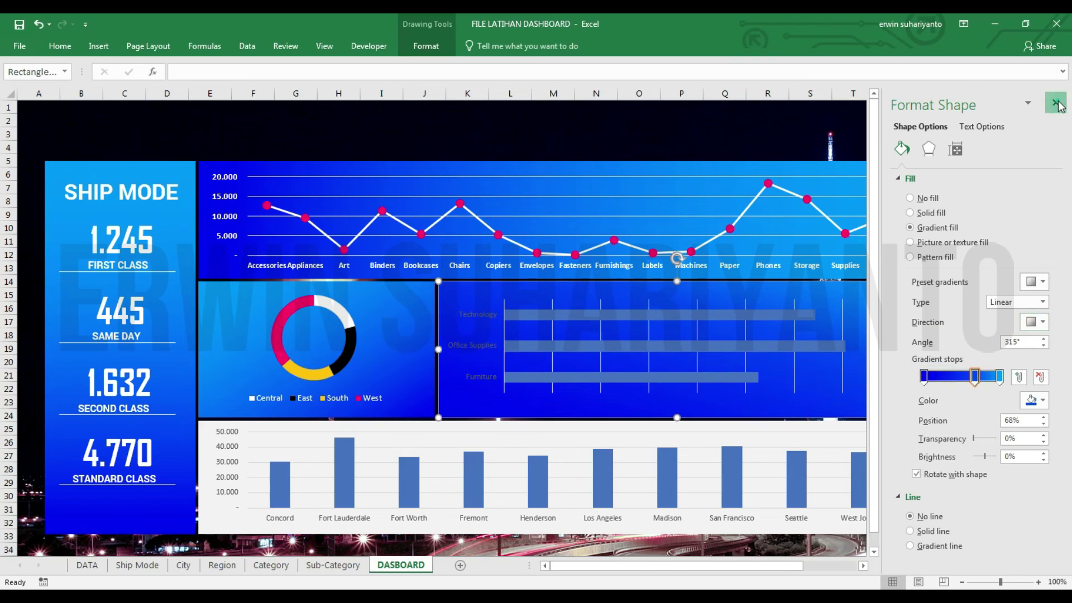
pyautogui.click(1056, 102)
# Make the bar chart's category labels white, bold Roboto.
pyautogui.click(477, 315)
pyautogui.click(60, 46)
pyautogui.click(226, 91)
pyautogui.click(162, 72)
pyautogui.press('Return')
pyautogui.click(115, 91)
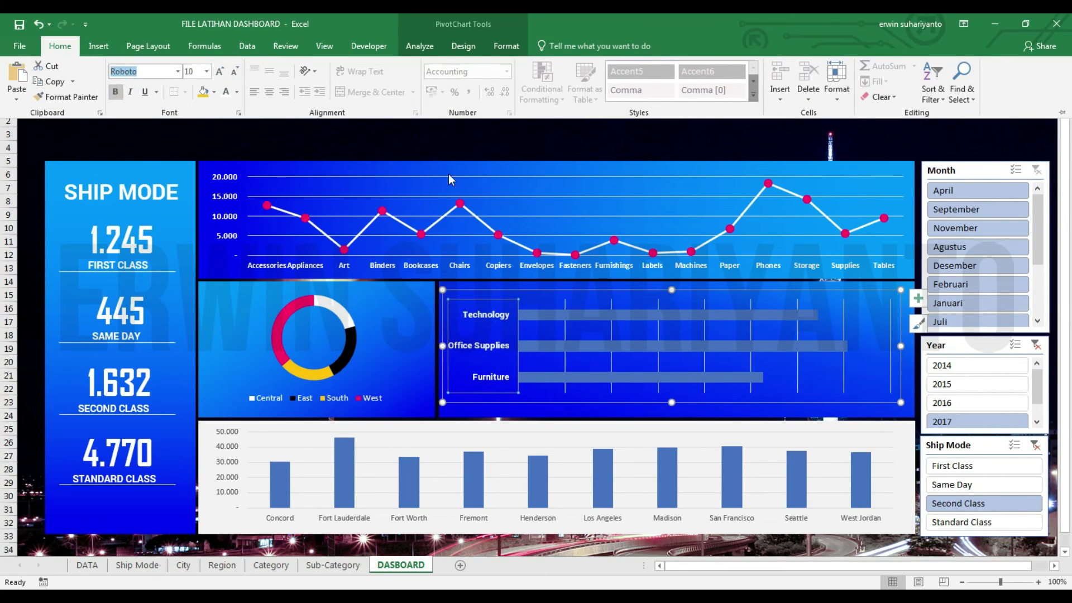
# Fill the bars white and add Outside End data labels.
pyautogui.click(506, 45)
pyautogui.click(526, 64)
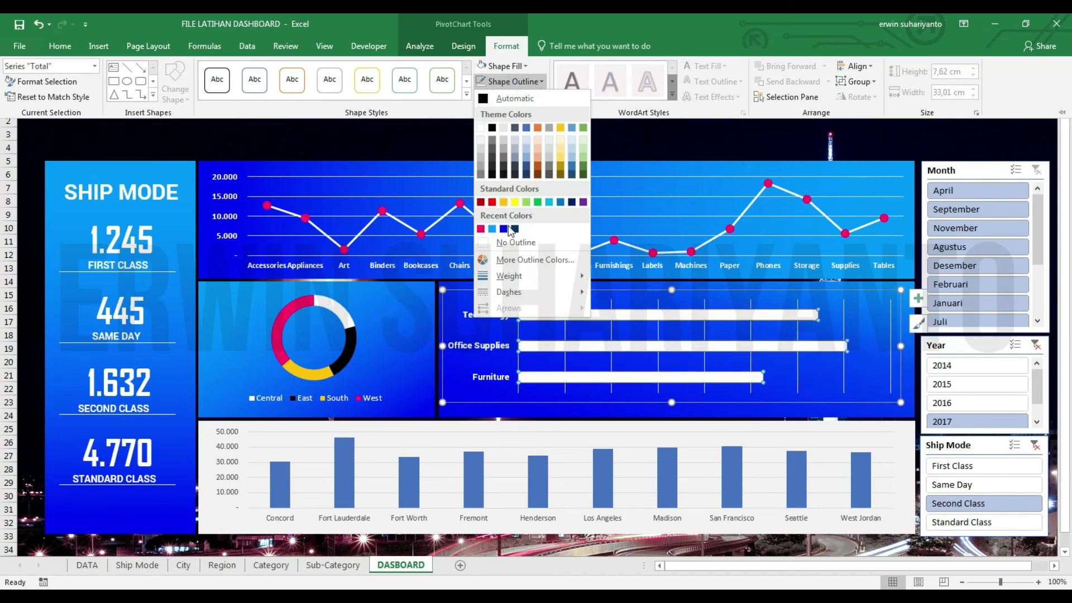
pyautogui.click(479, 76)
pyautogui.click(896, 147)
pyautogui.click(877, 316)
pyautogui.click(918, 298)
pyautogui.click(951, 355)
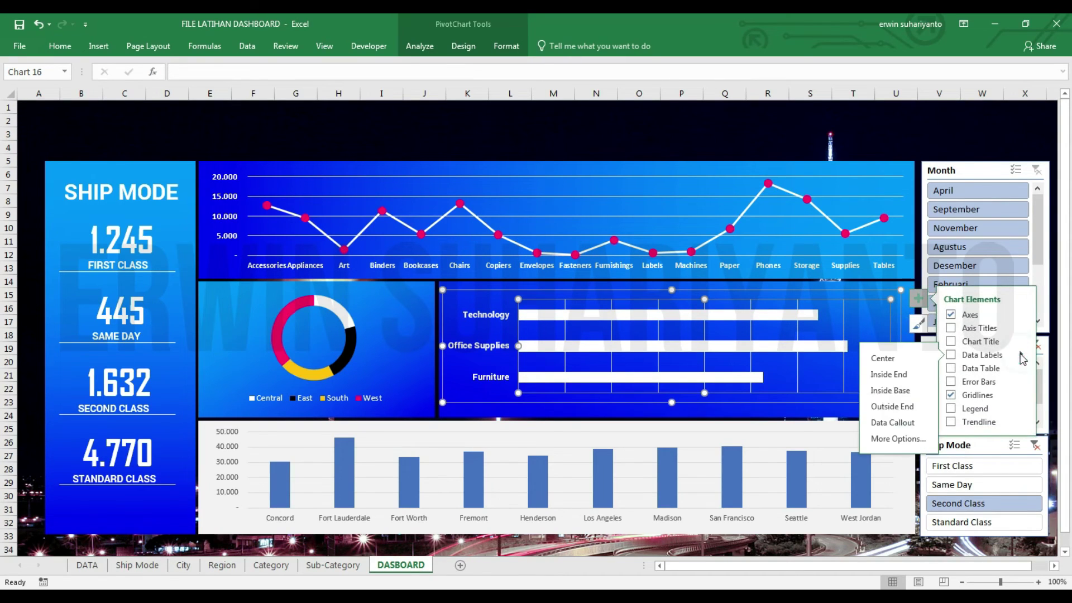
pyautogui.click(891, 407)
# Finish the value-label text formatting and filter the dashboard to 2014 with the Year slicer.
pyautogui.click(60, 46)
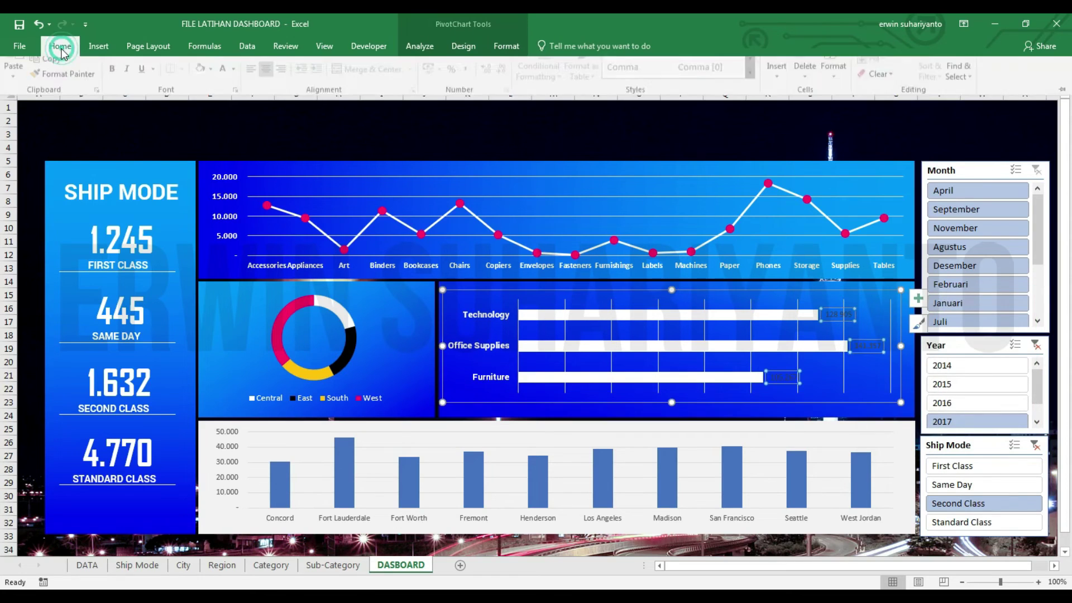
pyautogui.click(596, 147)
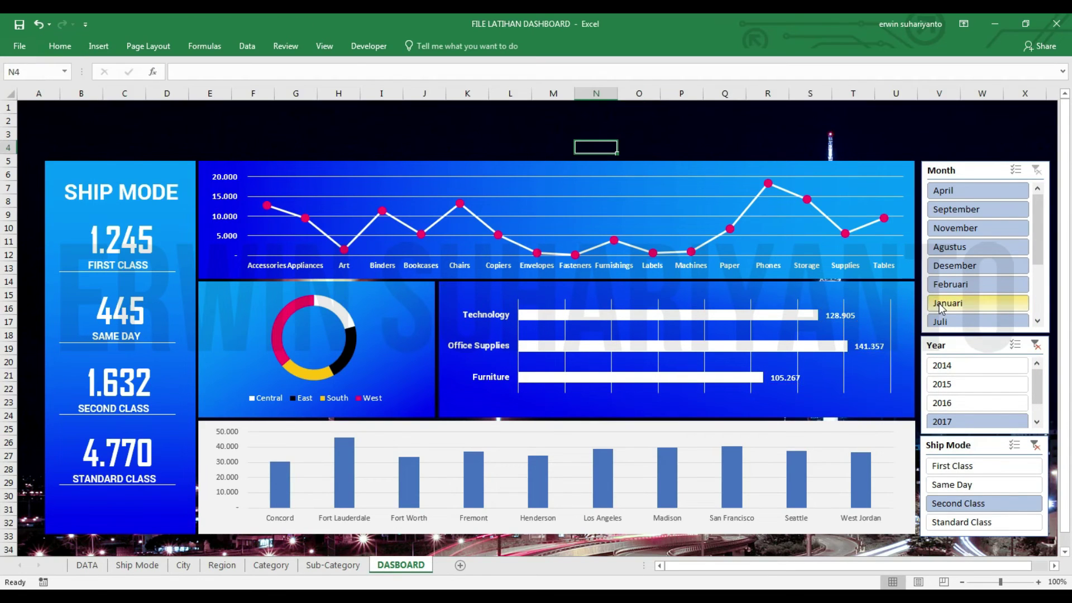
pyautogui.click(977, 385)
pyautogui.click(977, 366)
# Connect the Year slicer to the Category, City, Region and ShipMode reports.
pyautogui.rightClick(979, 376)
pyautogui.click(882, 268)
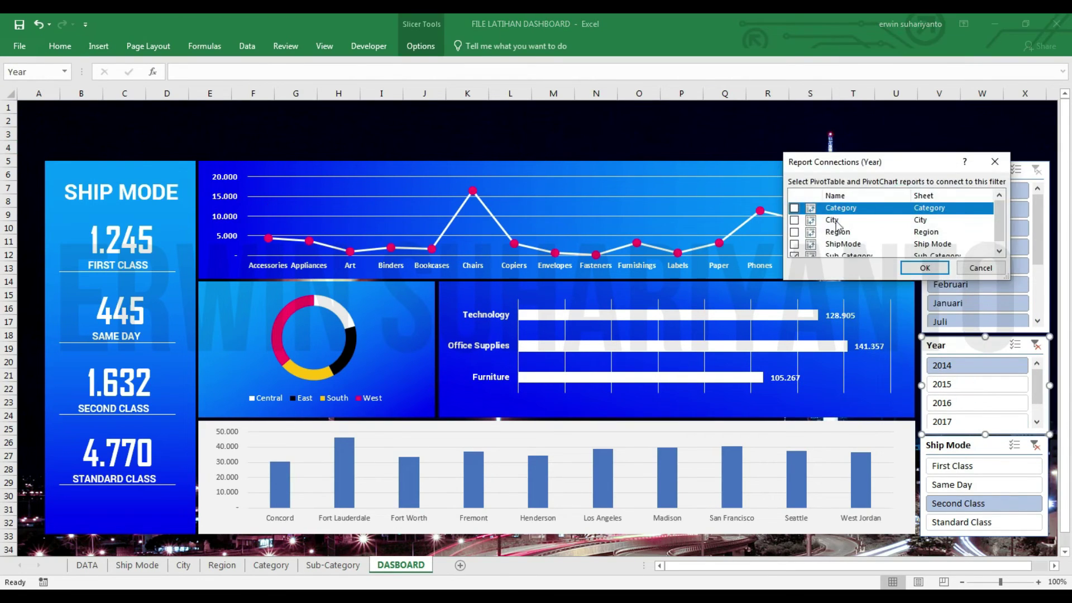
pyautogui.click(794, 208)
pyautogui.click(793, 220)
pyautogui.click(794, 232)
pyautogui.click(794, 244)
pyautogui.click(925, 268)
# Filter the dashboard through 2015 to 2016 and check the city bar chart.
pyautogui.click(875, 135)
pyautogui.click(977, 384)
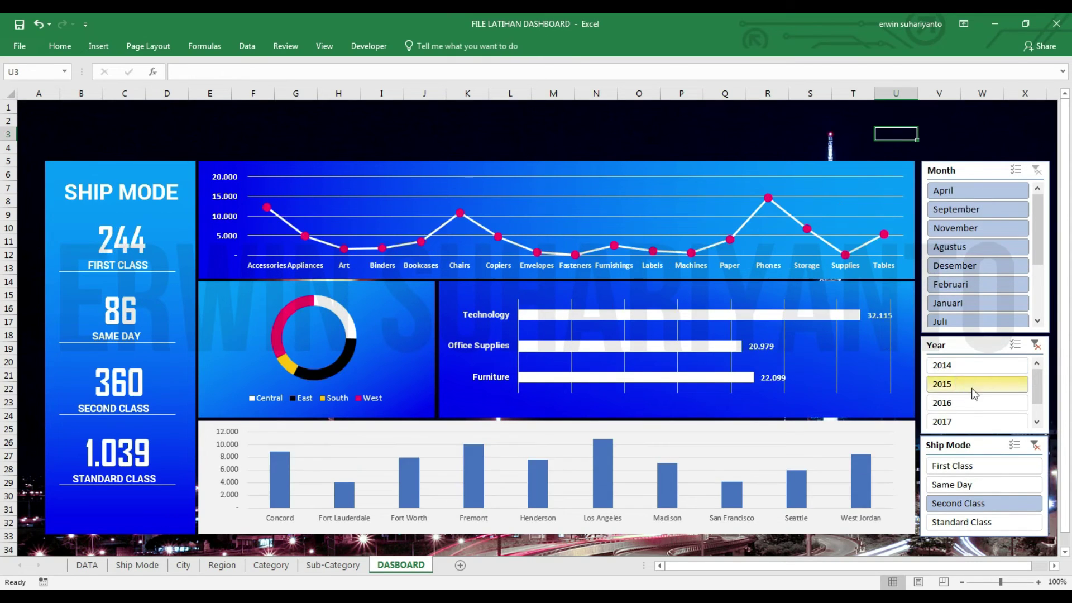
pyautogui.click(977, 403)
pyautogui.click(900, 524)
# Recolour the bottom panel's gradient stops: first stop magenta, middle stop removed, right stop red.
pyautogui.click(908, 502)
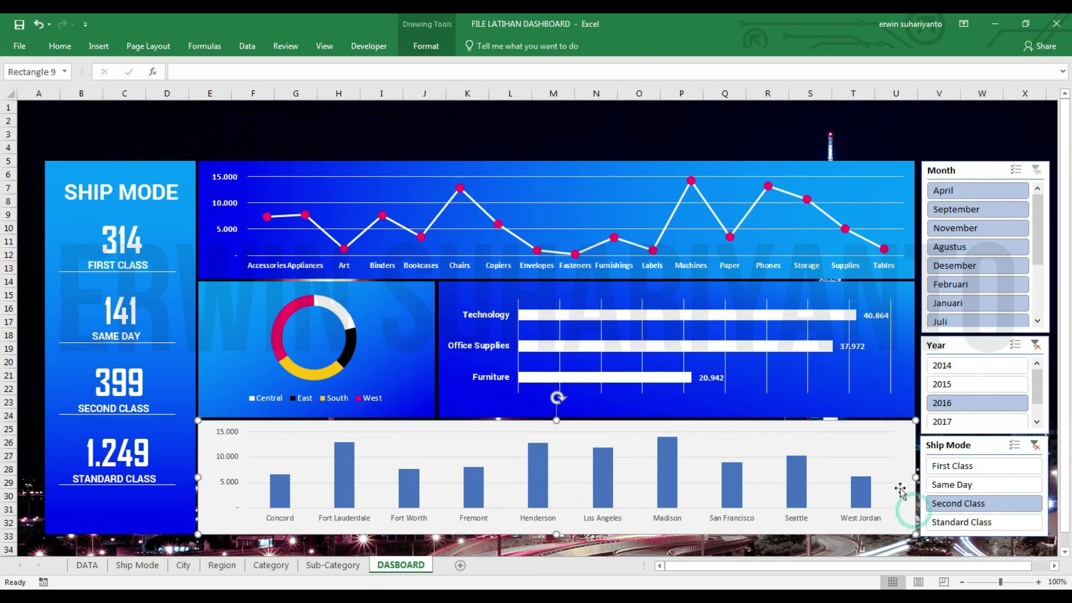
pyautogui.hotkey('ctrl', '1')
pyautogui.click(898, 178)
pyautogui.click(924, 377)
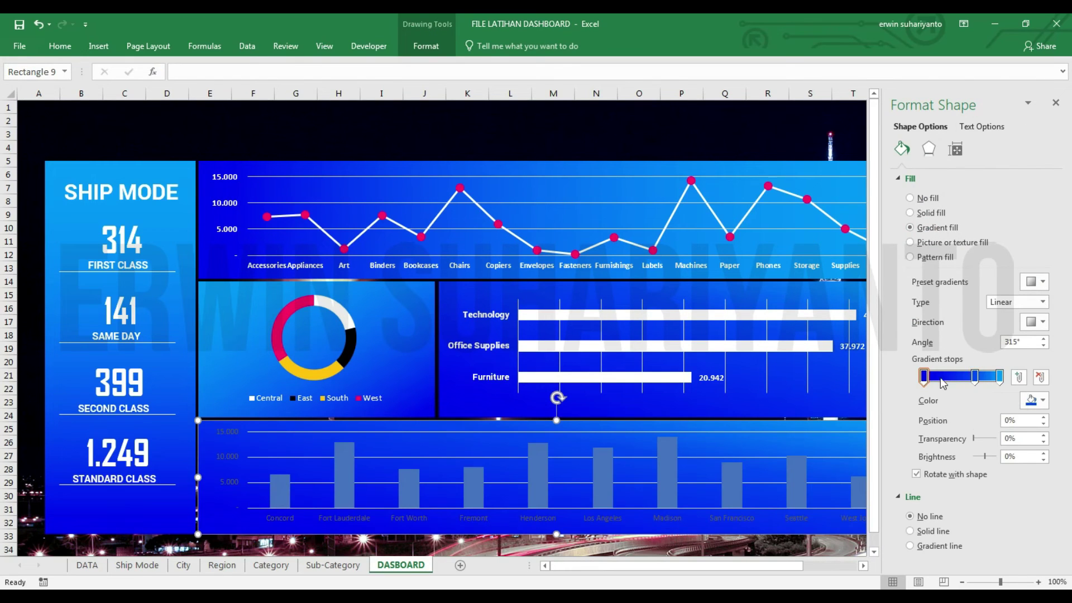
pyautogui.click(1035, 400)
pyautogui.click(985, 477)
pyautogui.click(1036, 400)
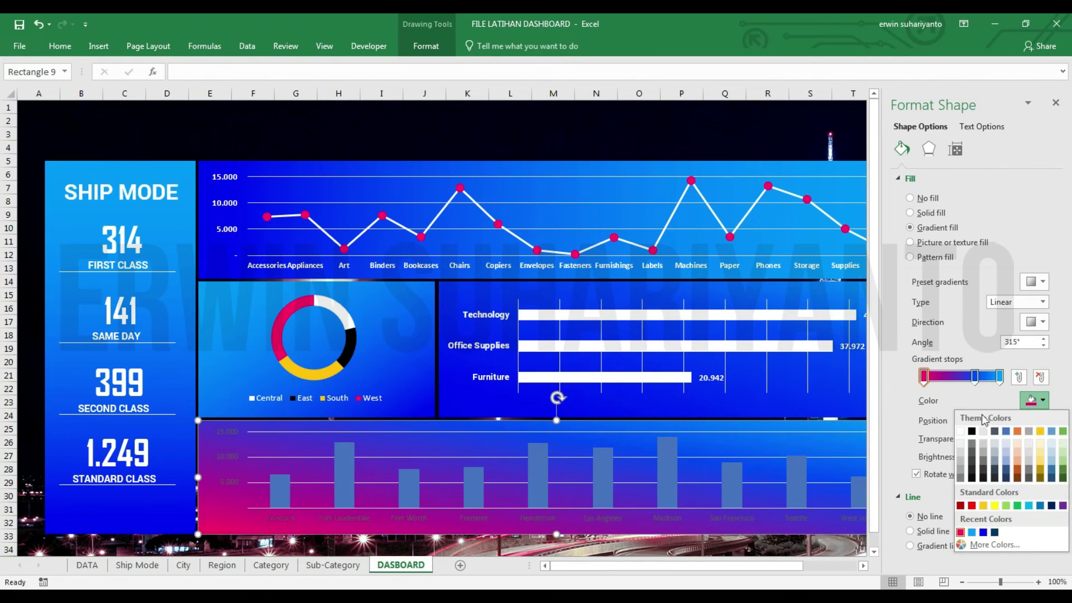
pyautogui.click(962, 505)
pyautogui.click(1039, 377)
pyautogui.click(1036, 400)
# Change the right gradient stop to dark purple and the first stop to green.
pyautogui.click(962, 509)
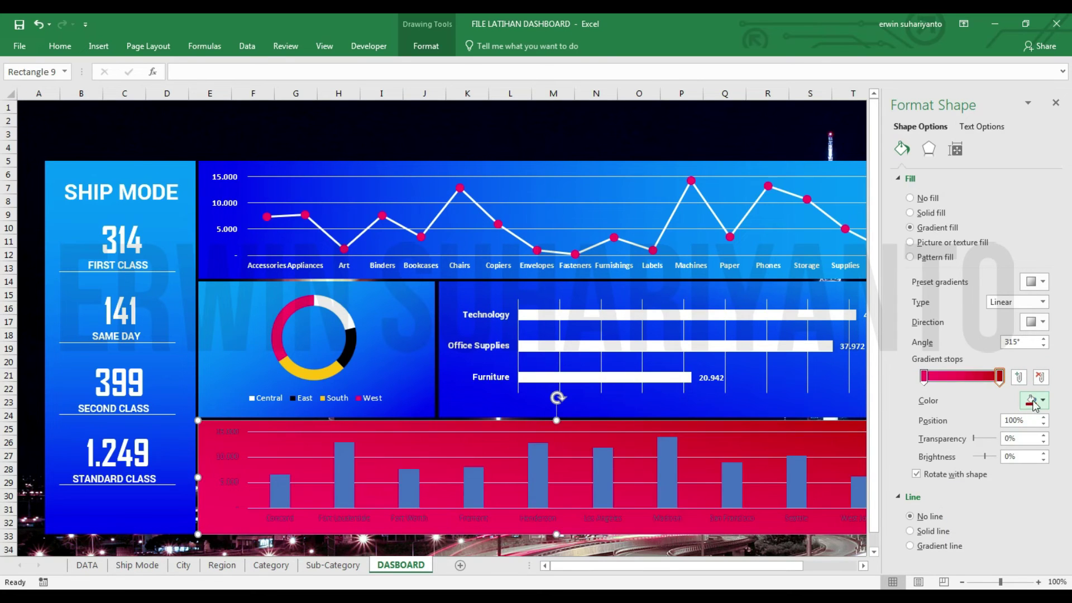
pyautogui.click(1036, 400)
pyautogui.click(974, 492)
pyautogui.click(660, 186)
pyautogui.click(724, 318)
pyautogui.click(821, 184)
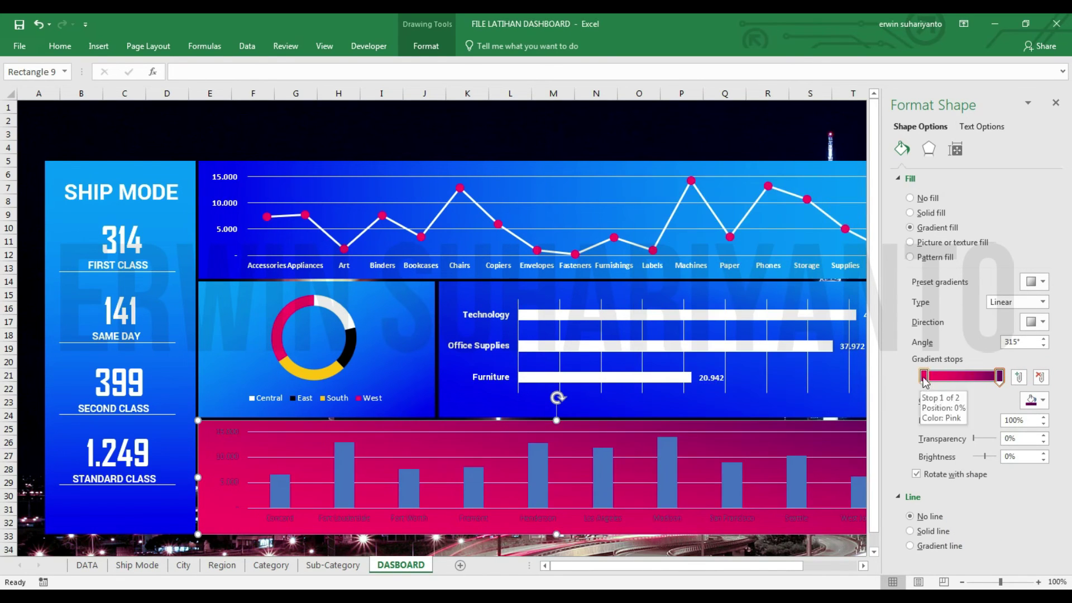
pyautogui.click(1036, 400)
pyautogui.click(975, 493)
pyautogui.doubleClick(697, 272)
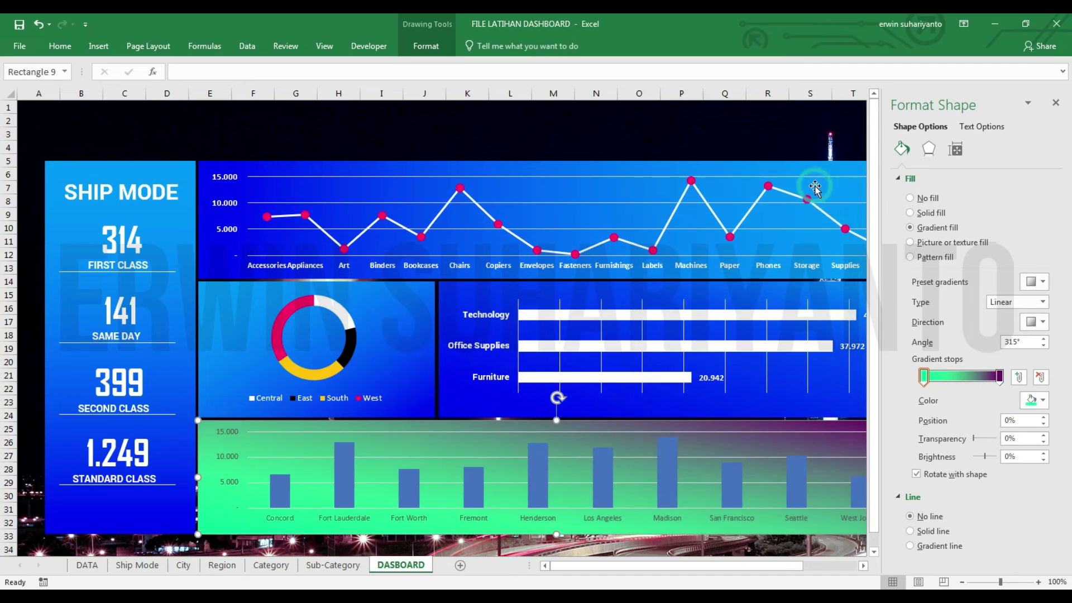
# Copy the Ship Mode panel's blue gradient onto the bottom panel with Format Painter.
pyautogui.click(681, 133)
pyautogui.click(56, 161)
pyautogui.click(60, 46)
pyautogui.click(53, 96)
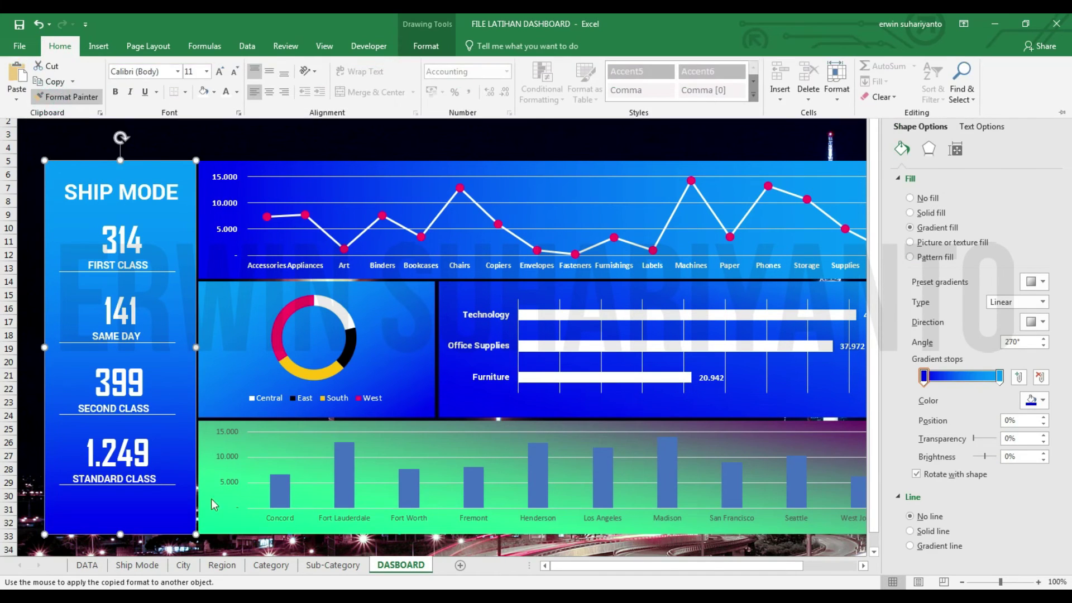
pyautogui.click(670, 474)
pyautogui.click(1055, 103)
# Adjust the bottom panel's gradient direction and move a gradient stop to the start.
pyautogui.doubleClick(910, 427)
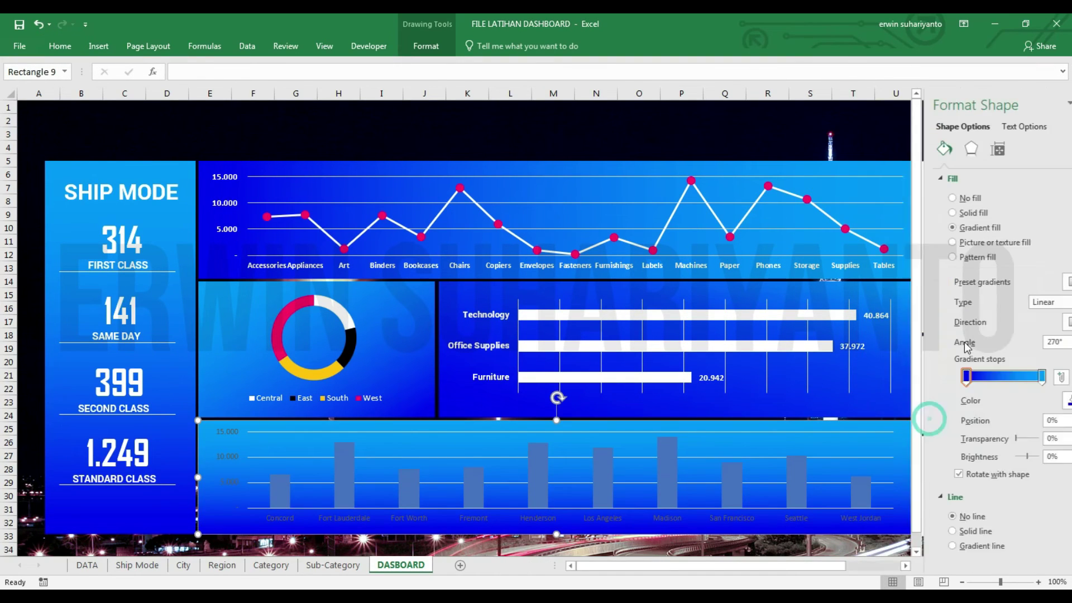
pyautogui.click(1036, 322)
pyautogui.click(944, 358)
pyautogui.click(958, 376)
pyautogui.moveTo(958, 376); pyautogui.dragTo(923, 376)
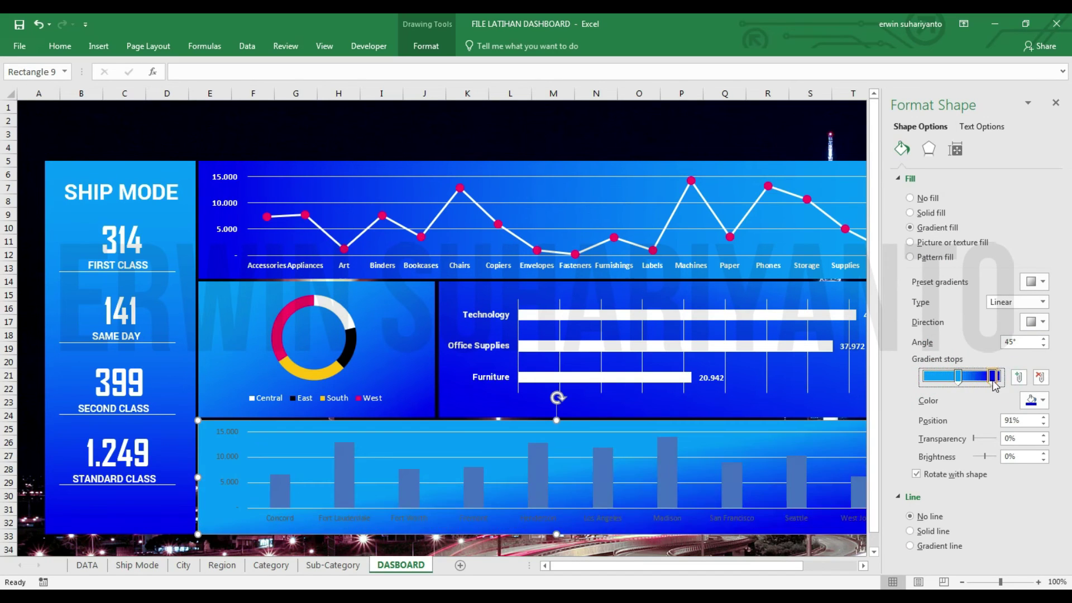
pyautogui.click(1056, 102)
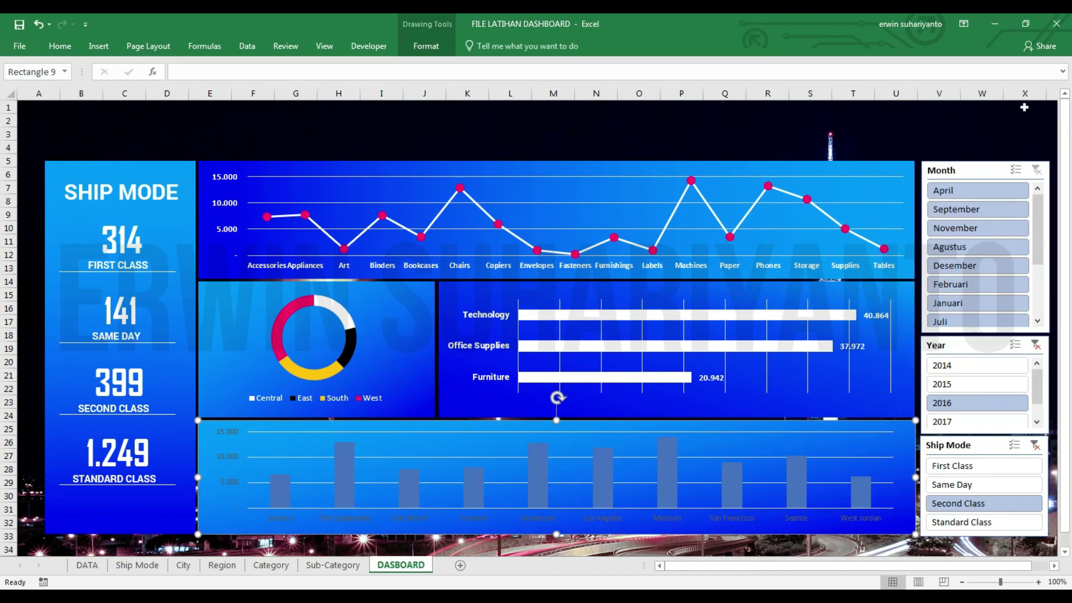
pyautogui.click(349, 433)
pyautogui.click(60, 45)
# Make the city chart's bars solid white and its axis labels white.
pyautogui.click(283, 485)
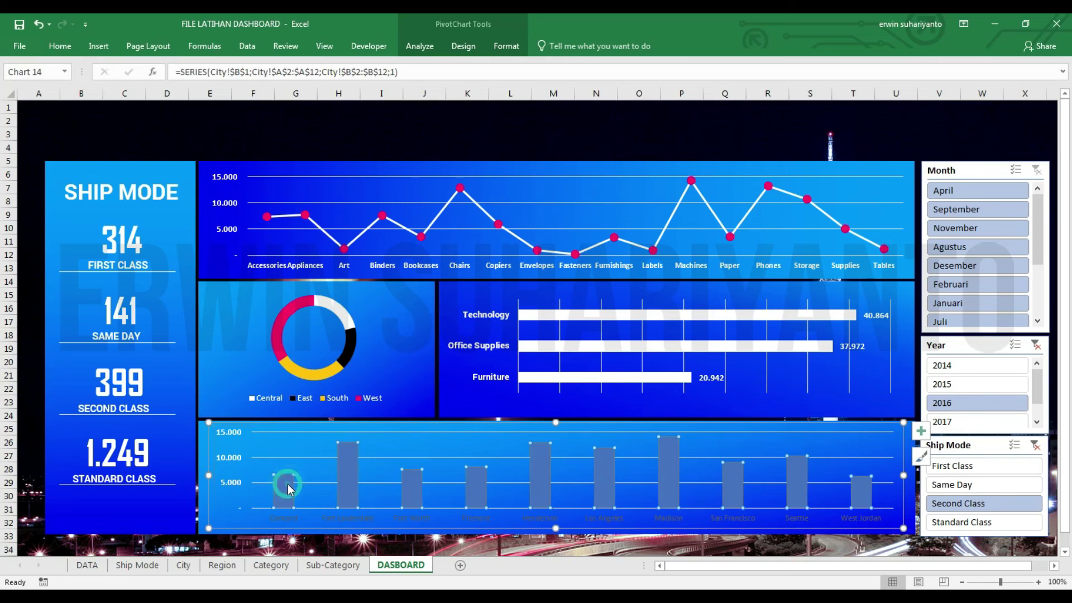
pyautogui.click(507, 46)
pyautogui.click(517, 82)
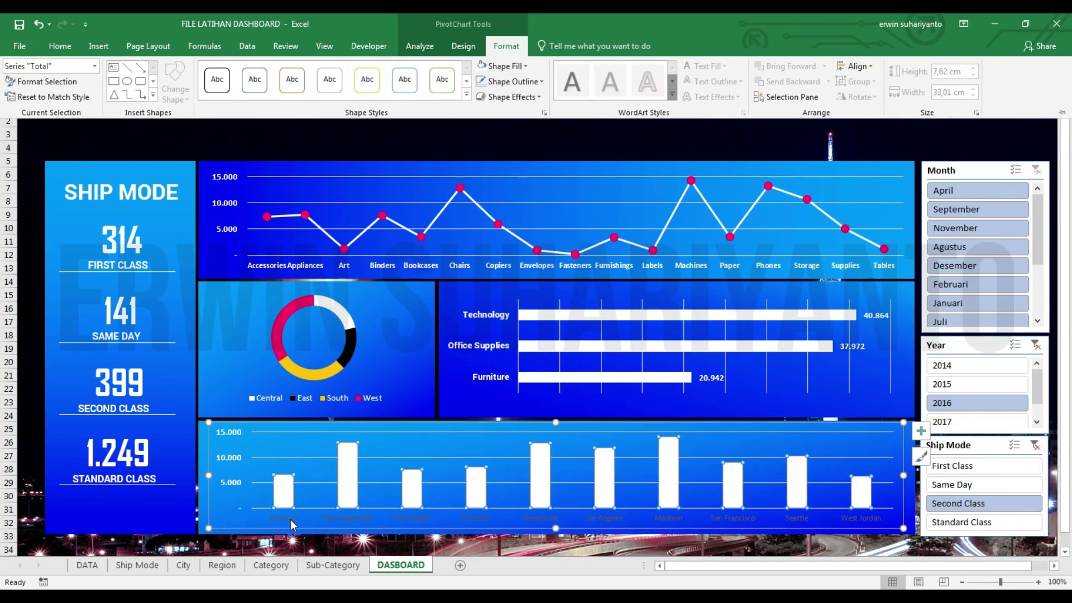
pyautogui.click(287, 518)
pyautogui.click(60, 45)
pyautogui.click(226, 96)
pyautogui.click(934, 137)
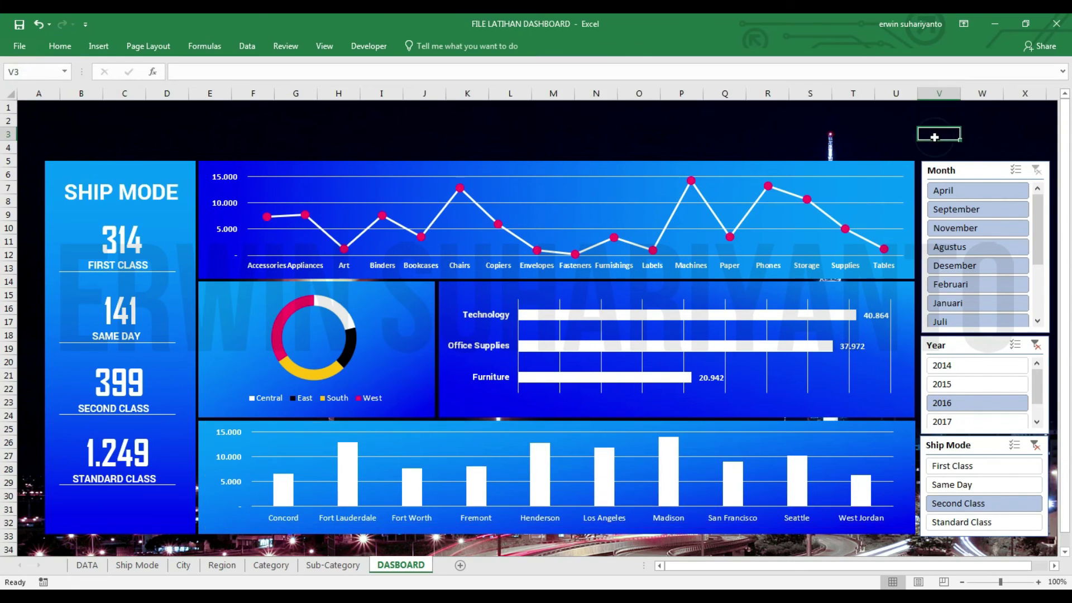
pyautogui.click(154, 172)
# Add white value labels to the bottom bar chart's bars.
pyautogui.click(846, 432)
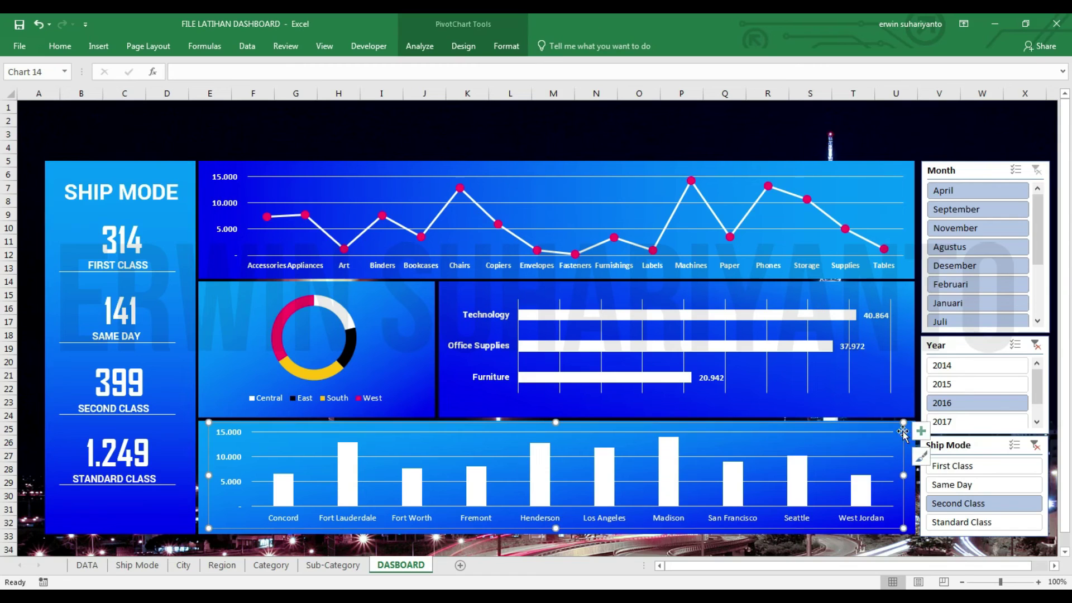
pyautogui.click(920, 430)
pyautogui.click(954, 487)
pyautogui.click(60, 46)
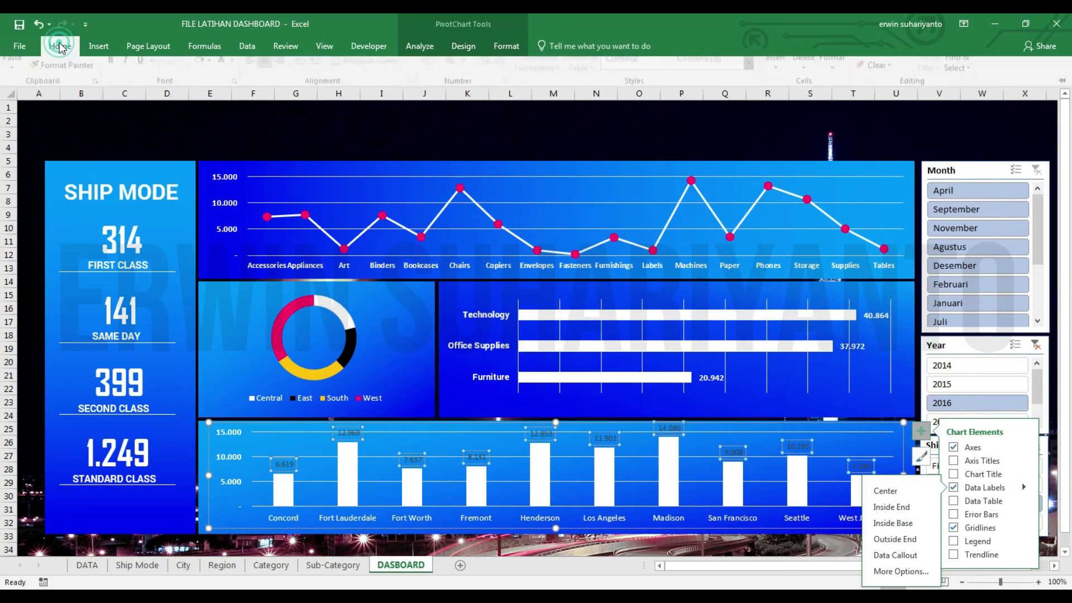
pyautogui.click(226, 96)
pyautogui.click(553, 134)
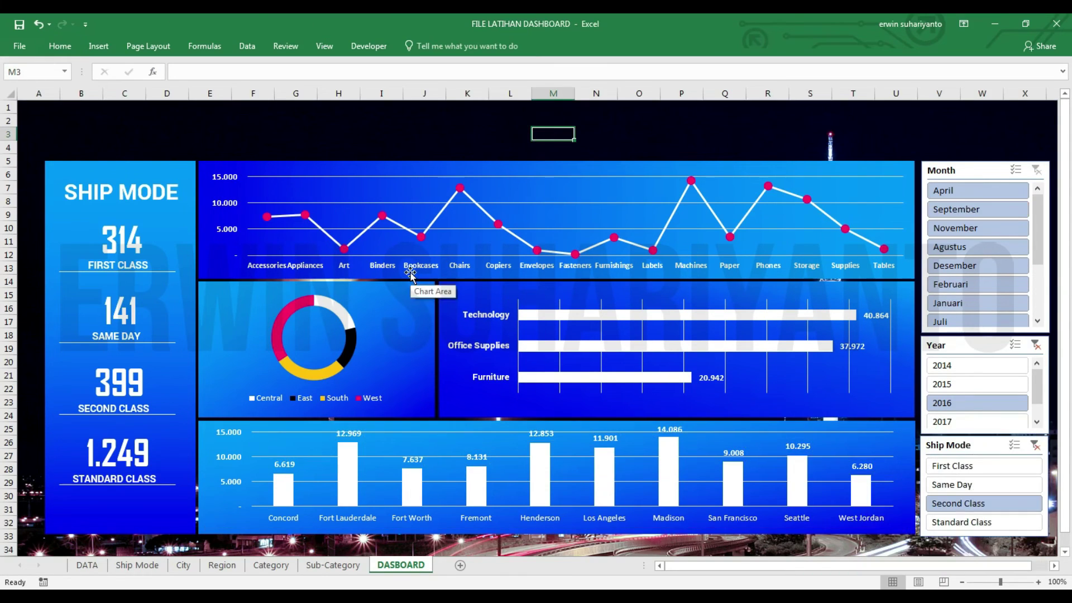
# Add percentage data callouts to the donut chart.
pyautogui.click(293, 305)
pyautogui.click(439, 294)
pyautogui.click(541, 323)
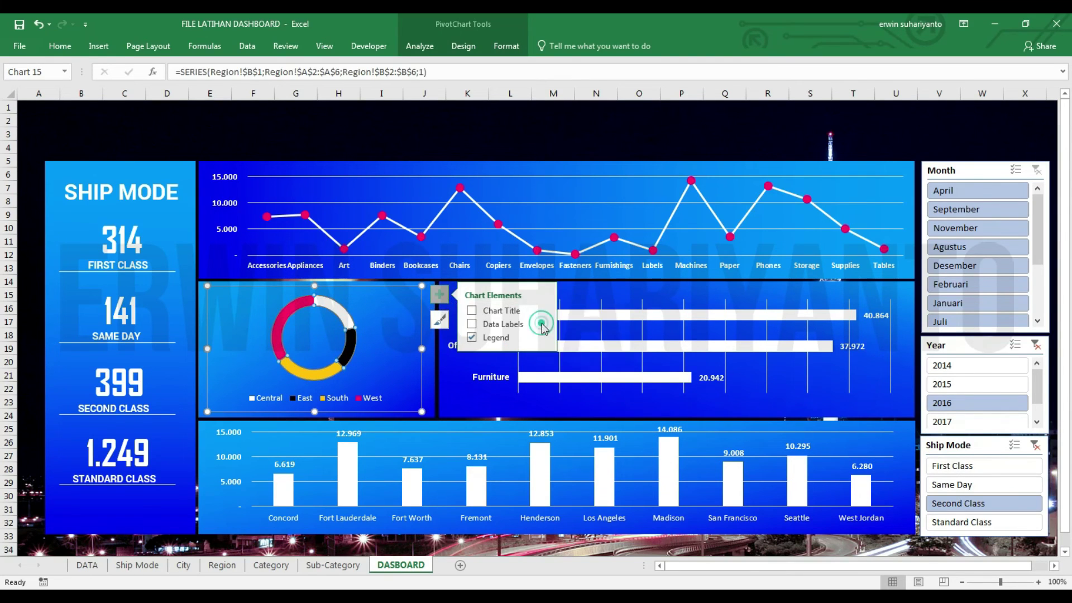
pyautogui.click(562, 344)
pyautogui.click(376, 350)
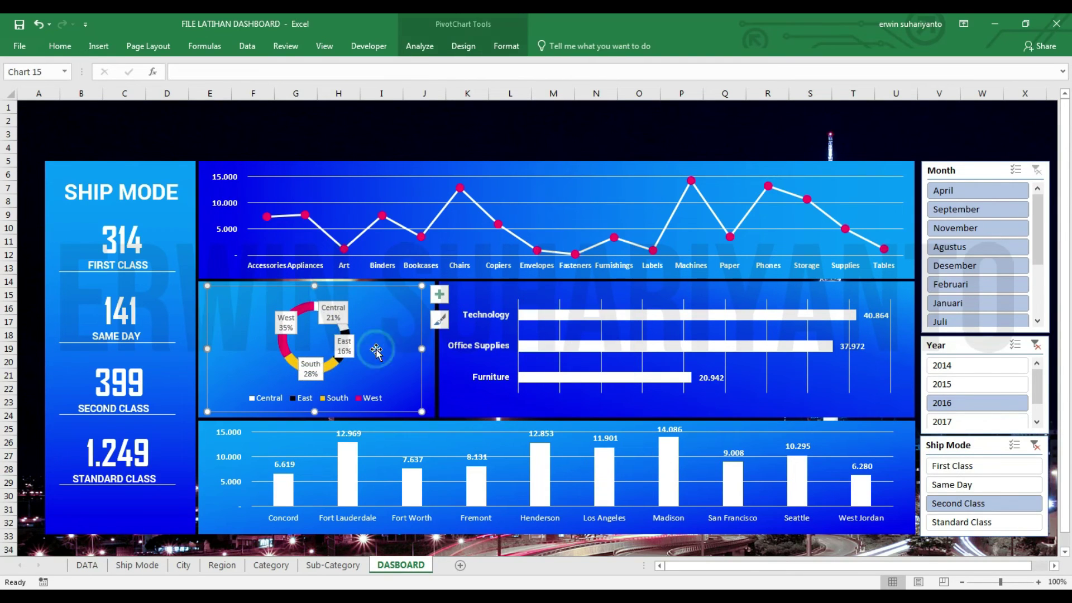
# Enlarge the donut ring and drag the East, Central, West and South callouts outward.
pyautogui.moveTo(346, 375); pyautogui.dragTo(365, 391)
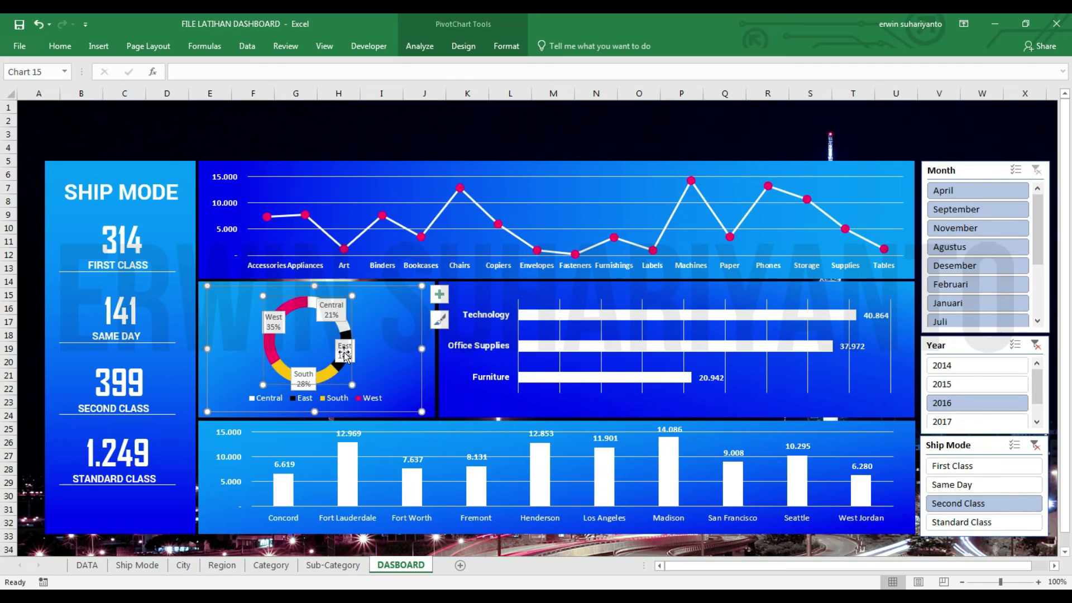
pyautogui.moveTo(348, 352); pyautogui.dragTo(381, 349)
pyautogui.moveTo(331, 310); pyautogui.dragTo(366, 305)
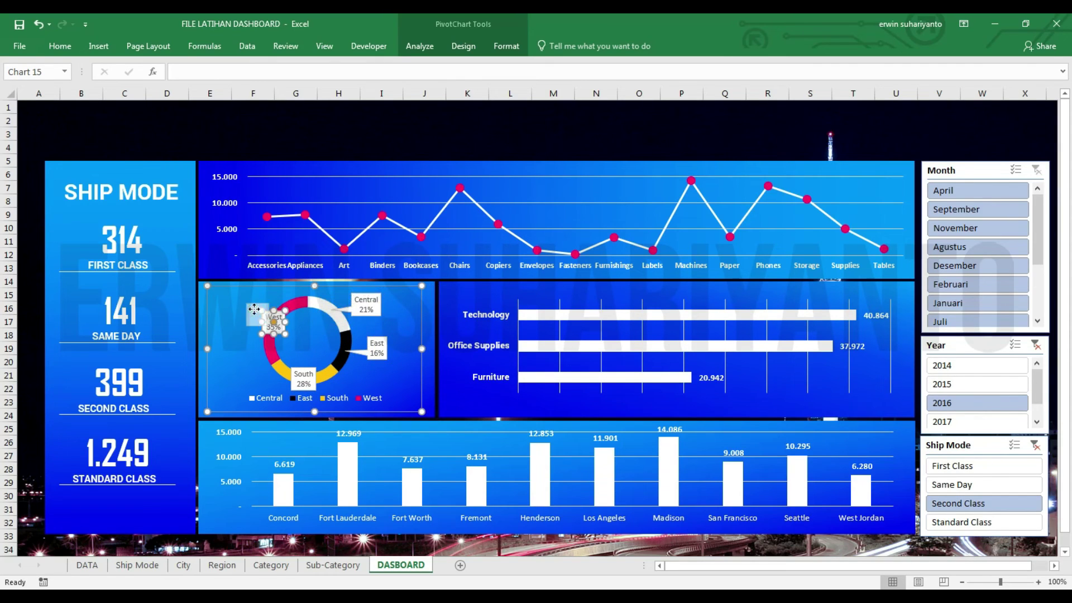
pyautogui.moveTo(274, 321); pyautogui.dragTo(246, 305)
pyautogui.moveTo(304, 379); pyautogui.dragTo(246, 378)
# Clear the Year filter so the dashboard shows all years' totals.
pyautogui.click(402, 138)
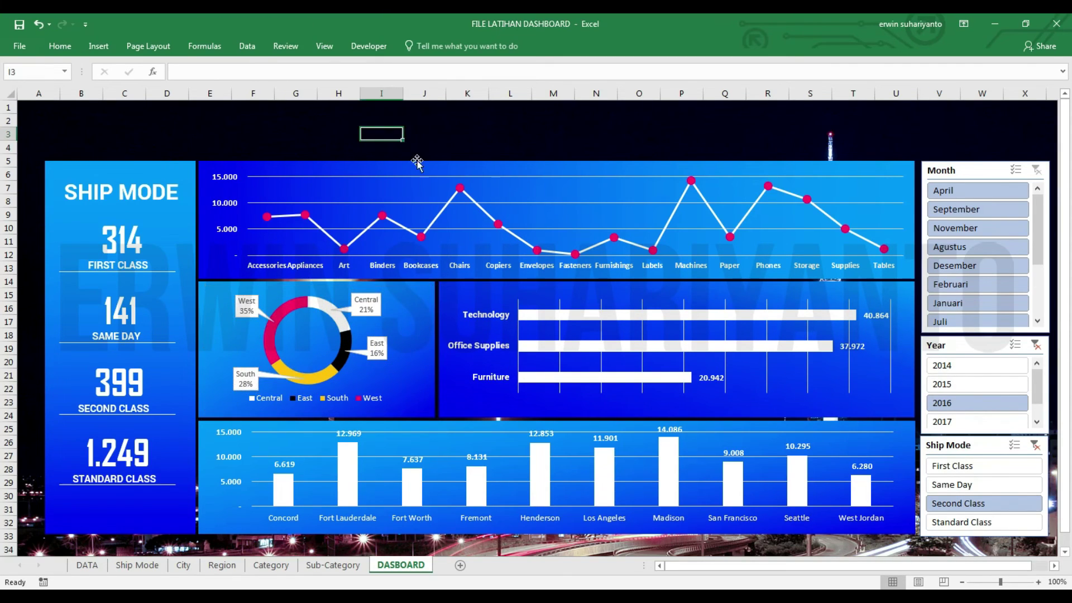
pyautogui.click(1036, 344)
pyautogui.click(668, 139)
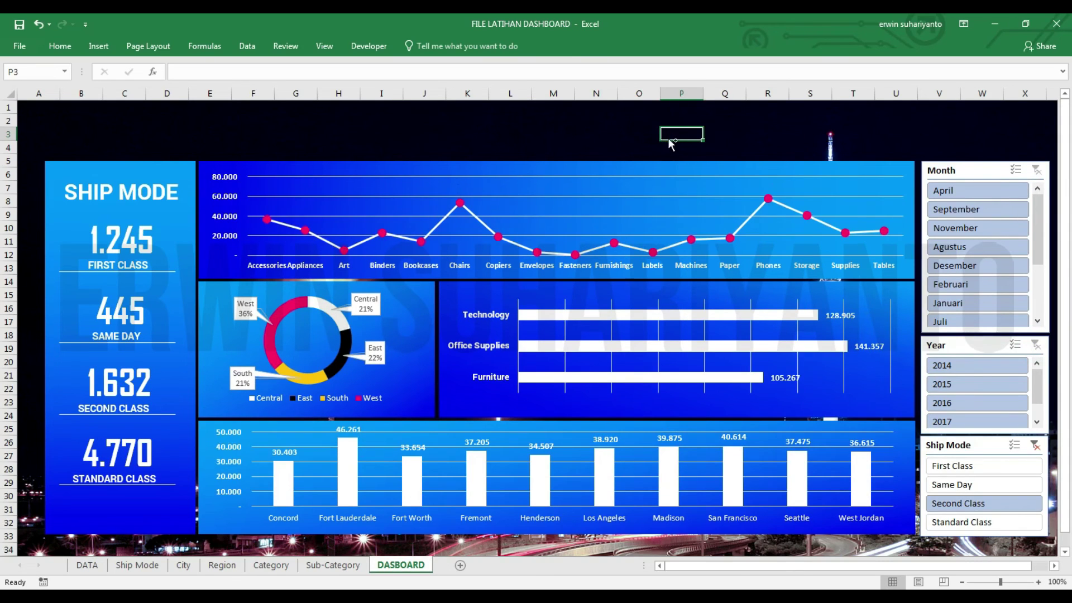
pyautogui.click(373, 339)
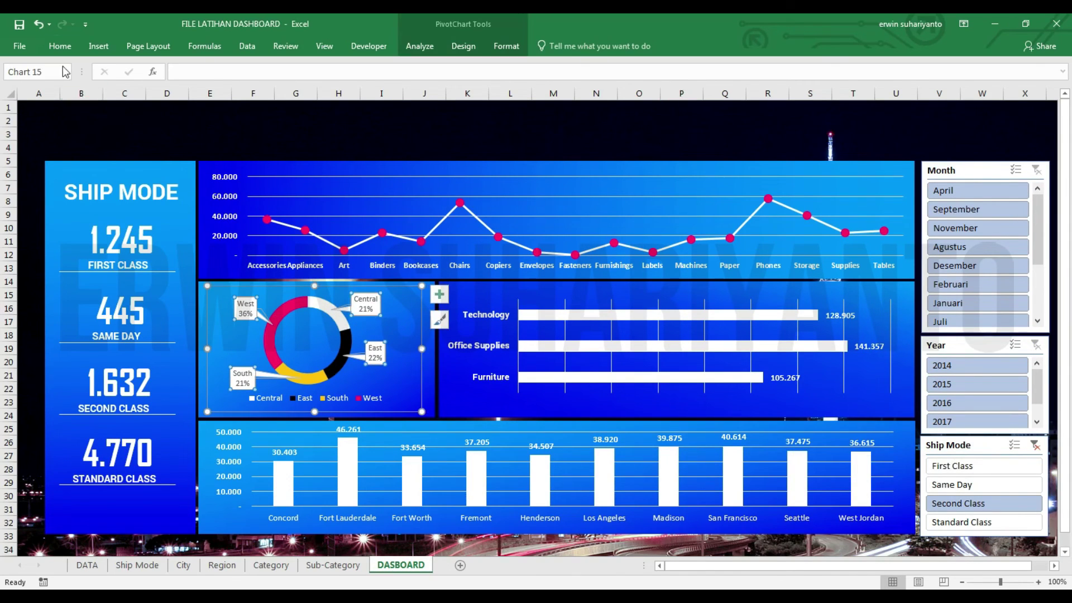
pyautogui.click(59, 46)
# Test the slicers with Agustus and years 2014, 2015, 2016, then clear the month filter.
pyautogui.click(236, 93)
pyautogui.press('Escape')
pyautogui.click(381, 134)
pyautogui.click(964, 250)
pyautogui.click(949, 368)
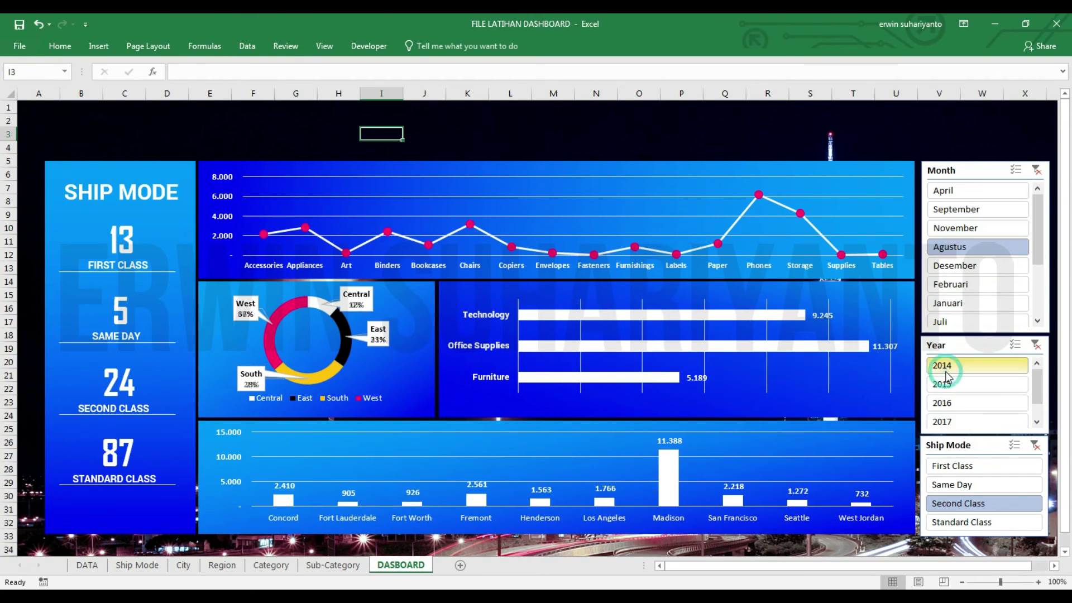
pyautogui.click(946, 378)
pyautogui.click(949, 403)
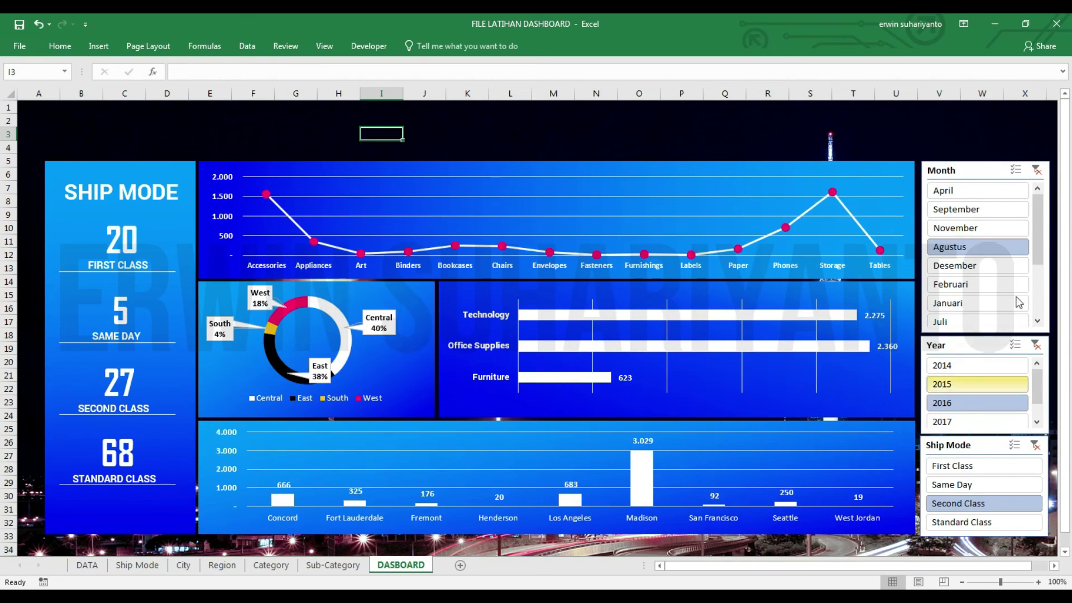
pyautogui.click(1036, 170)
pyautogui.click(752, 137)
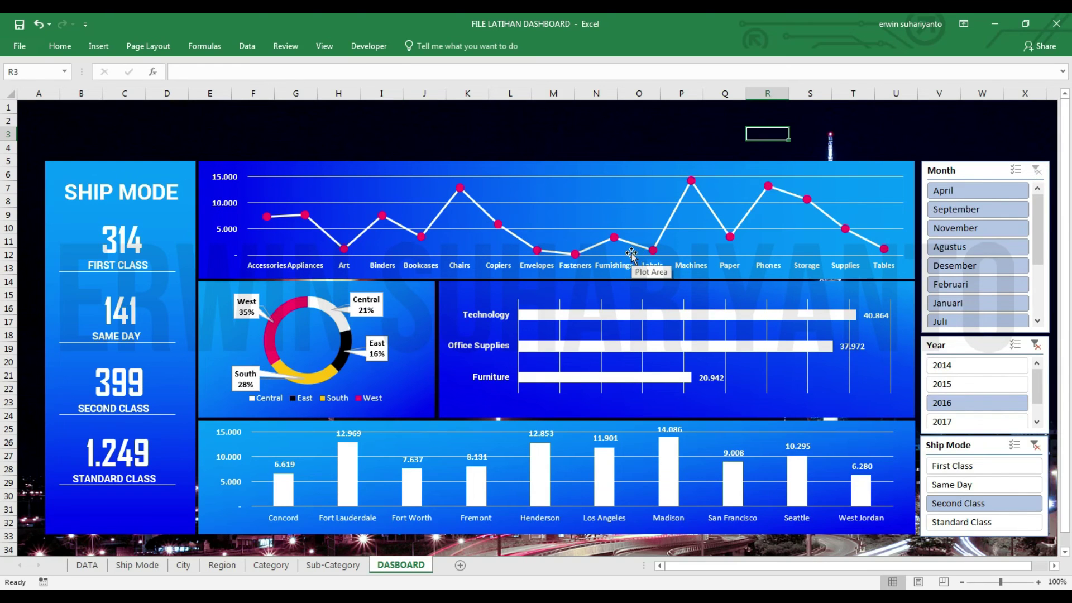
# Give the Month and Year slicers the dark blue slicer style.
pyautogui.click(921, 226)
pyautogui.click(420, 46)
pyautogui.click(405, 101)
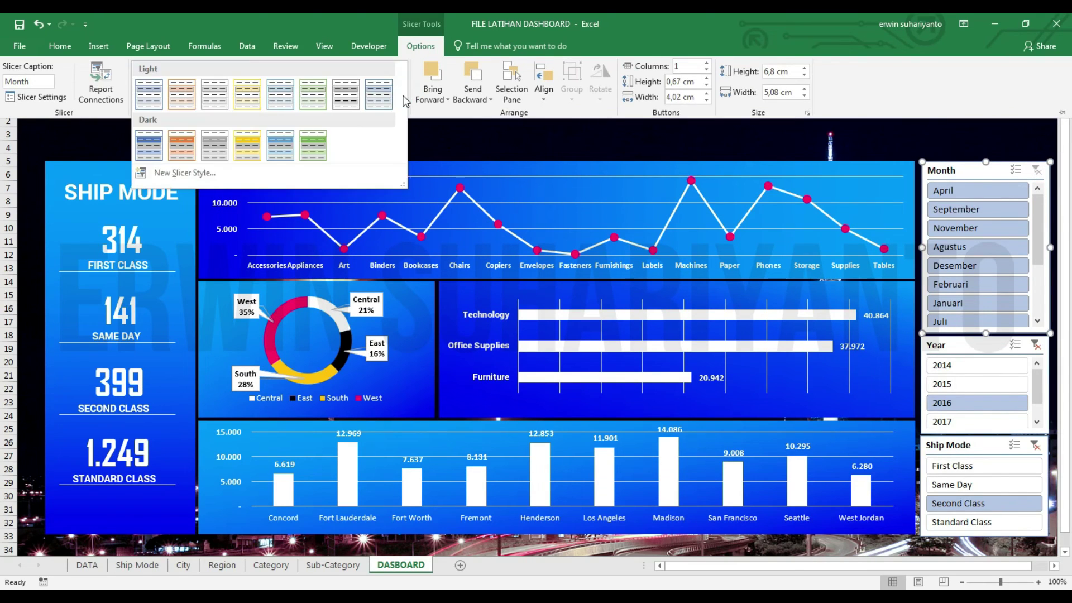
pyautogui.click(148, 144)
pyautogui.click(977, 345)
pyautogui.click(421, 45)
pyautogui.click(406, 101)
pyautogui.click(148, 144)
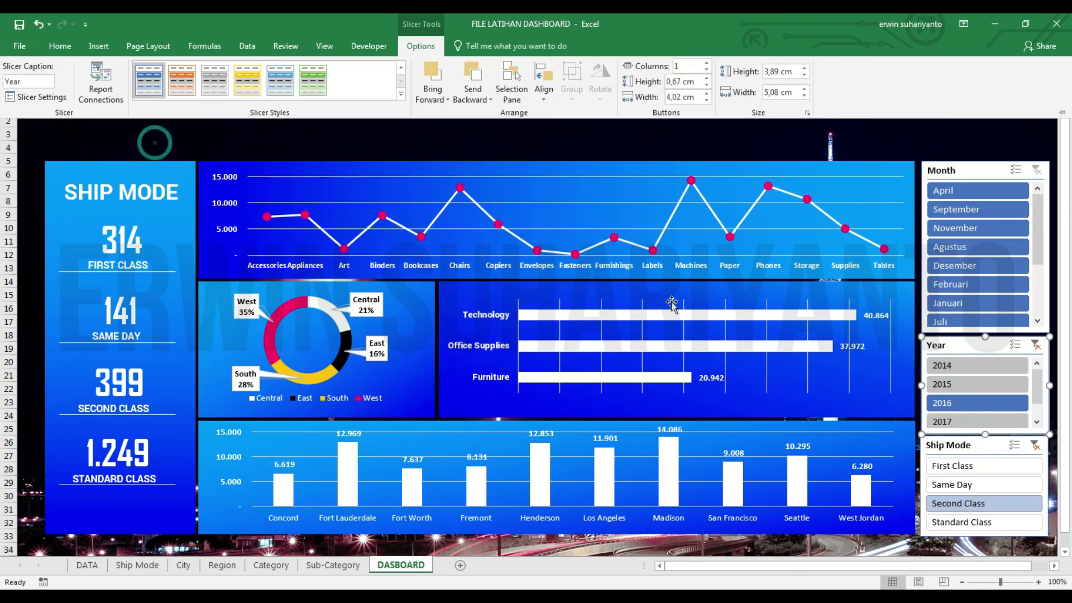
# Apply the dark blue style to the Ship Mode slicer and clear the Year filter.
pyautogui.click(949, 445)
pyautogui.click(420, 45)
pyautogui.click(406, 101)
pyautogui.click(149, 144)
pyautogui.click(752, 134)
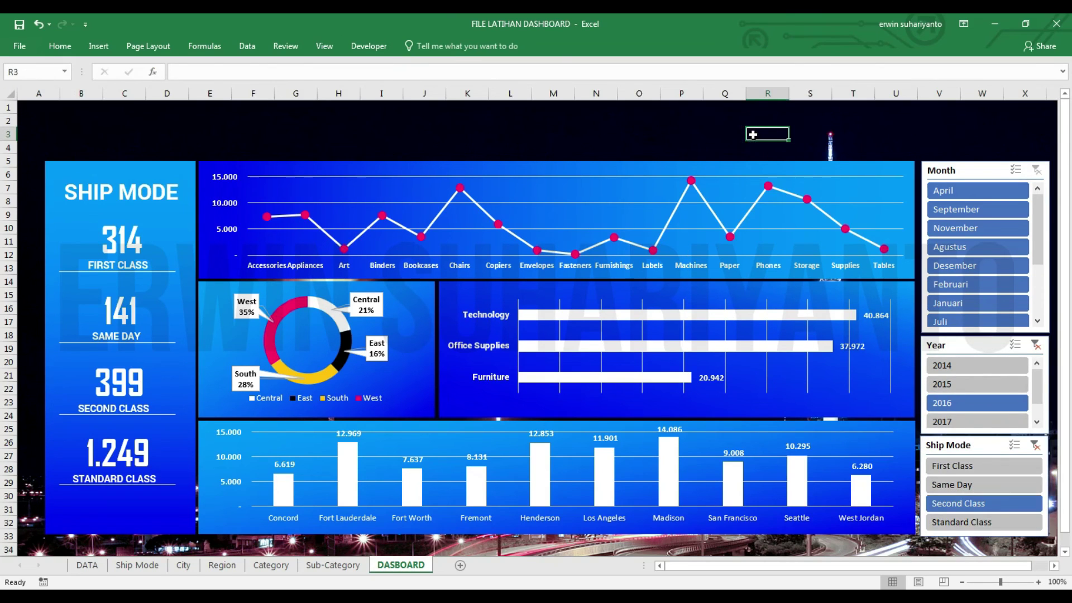
pyautogui.click(591, 134)
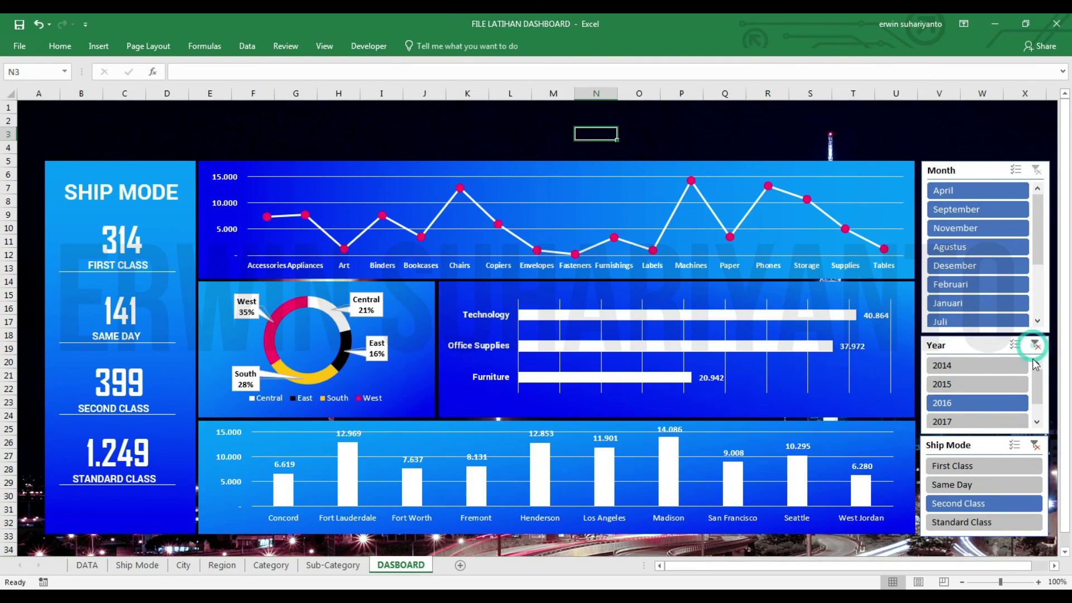
pyautogui.click(1035, 346)
# Nudge the line chart's size and draw a text box for the author's name.
pyautogui.click(676, 256)
pyautogui.moveTo(202, 222); pyautogui.dragTo(199, 222)
pyautogui.click(252, 134)
pyautogui.hotkey('alt', 'n')
pyautogui.press('x')
pyautogui.moveTo(326, 132)
pyautogui.mouseDown()
pyautogui.moveTo(430, 151)
pyautogui.moveTo(143, 501)
pyautogui.mouseUp()
# Set the author-name text to the Roboto font in white.
pyautogui.hotkey('alt', 'h')
pyautogui.press('f')
pyautogui.press('f')
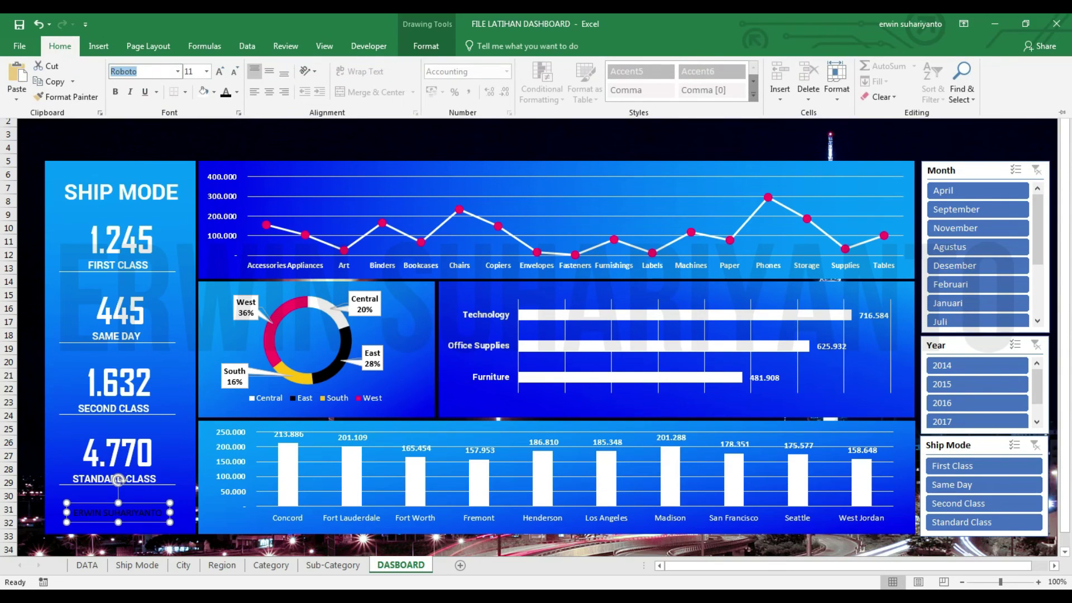
pyautogui.press('Return')
pyautogui.click(136, 501)
pyautogui.click(59, 46)
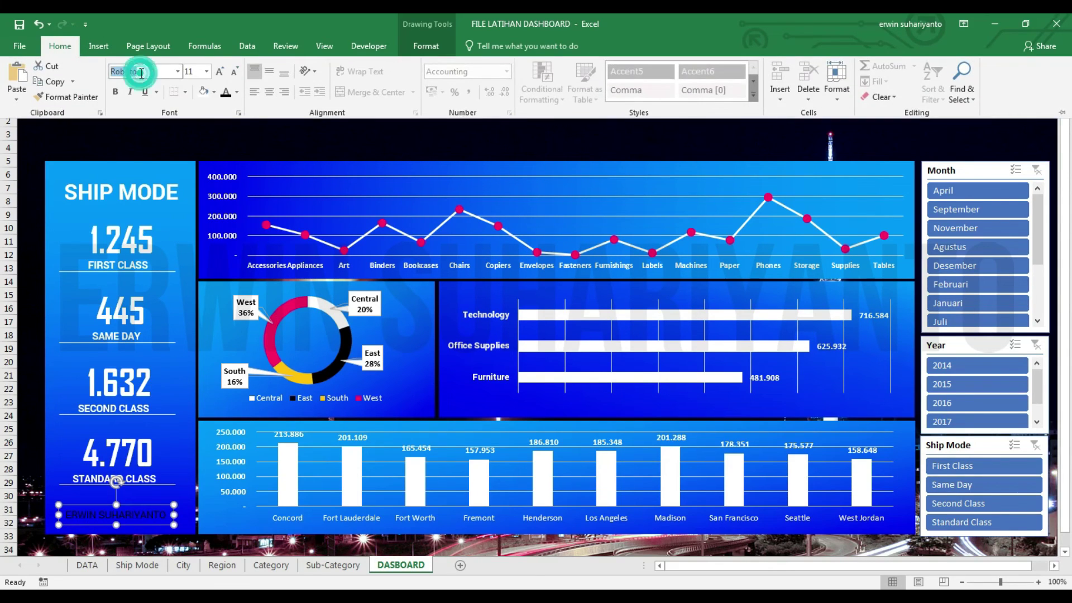
pyautogui.click(237, 92)
pyautogui.click(225, 139)
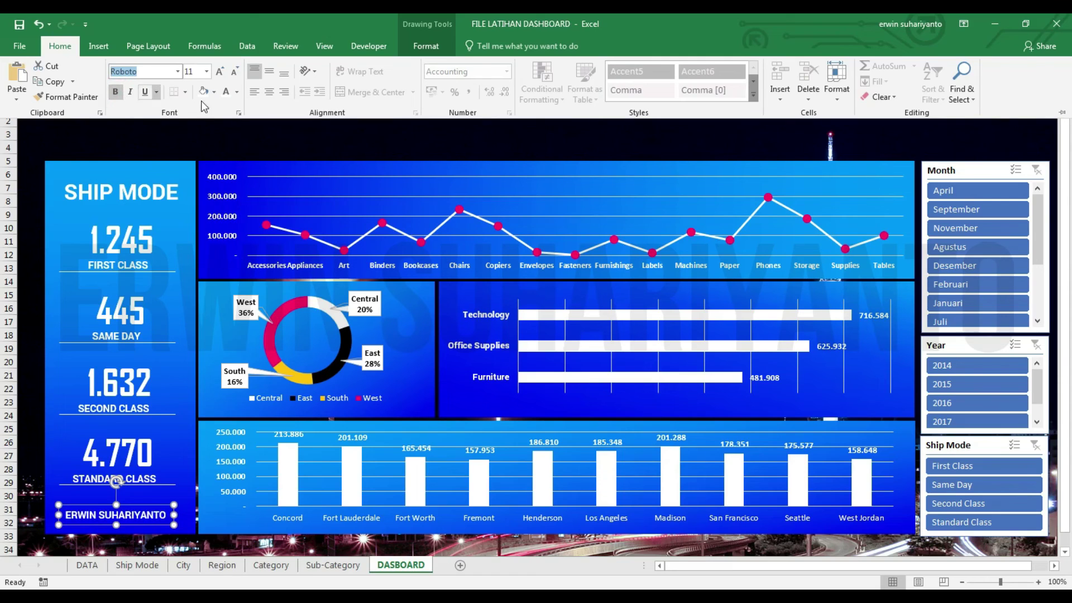
pyautogui.click(349, 135)
# Insert an empty text box above the line chart.
pyautogui.click(103, 49)
pyautogui.click(846, 79)
pyautogui.moveTo(359, 127); pyautogui.dragTo(389, 147)
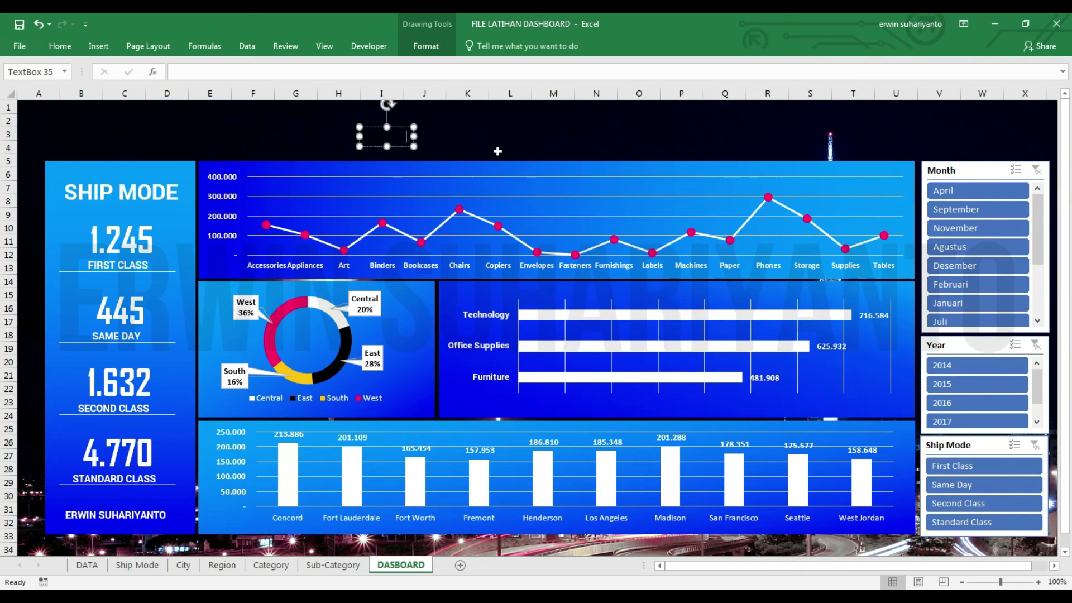
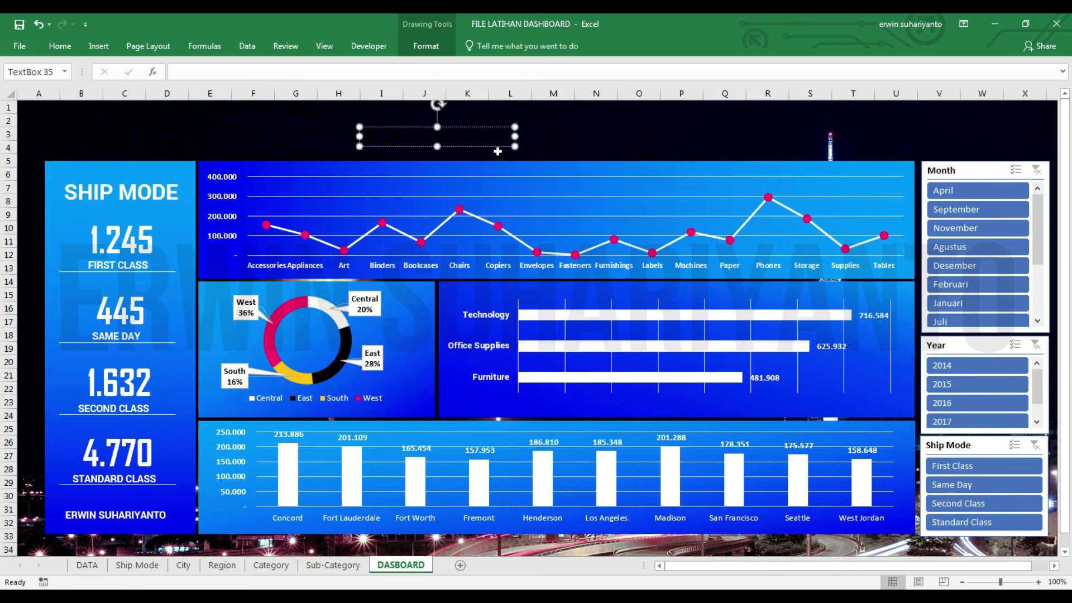
# Paste 'MEMBUAT DASBOARD KOMBINASI ANTARA ANGKA DAN GRAAFIK' into the title text box.
pyautogui.hotkey('ctrl', 'z')
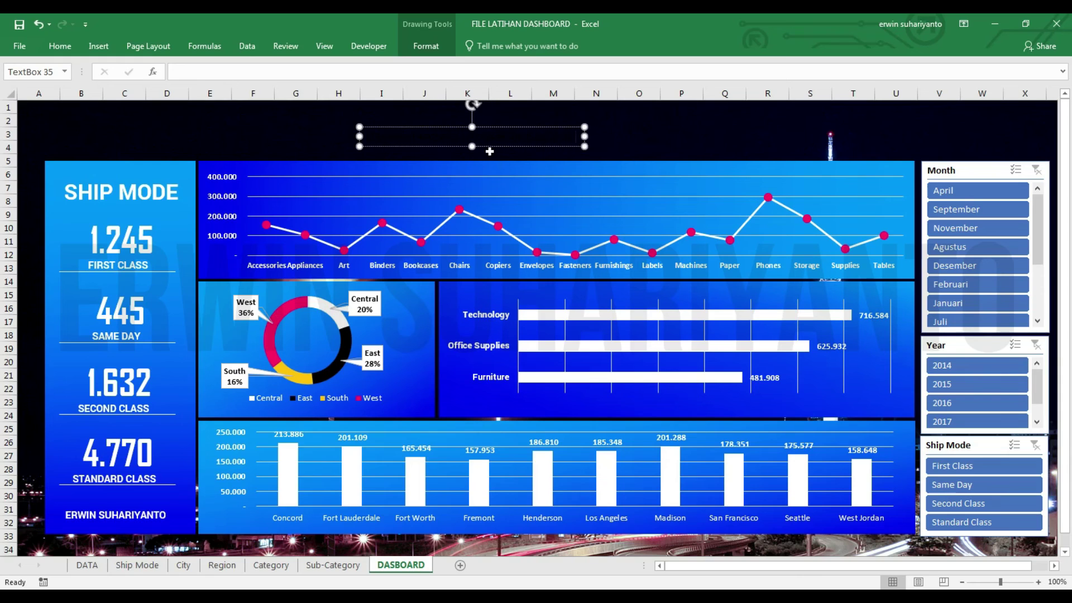
pyautogui.click(59, 46)
pyautogui.write('MEMBUAT DASBOARD KOMBINASI ANTARA ANGKA DAN GRAAFIK')
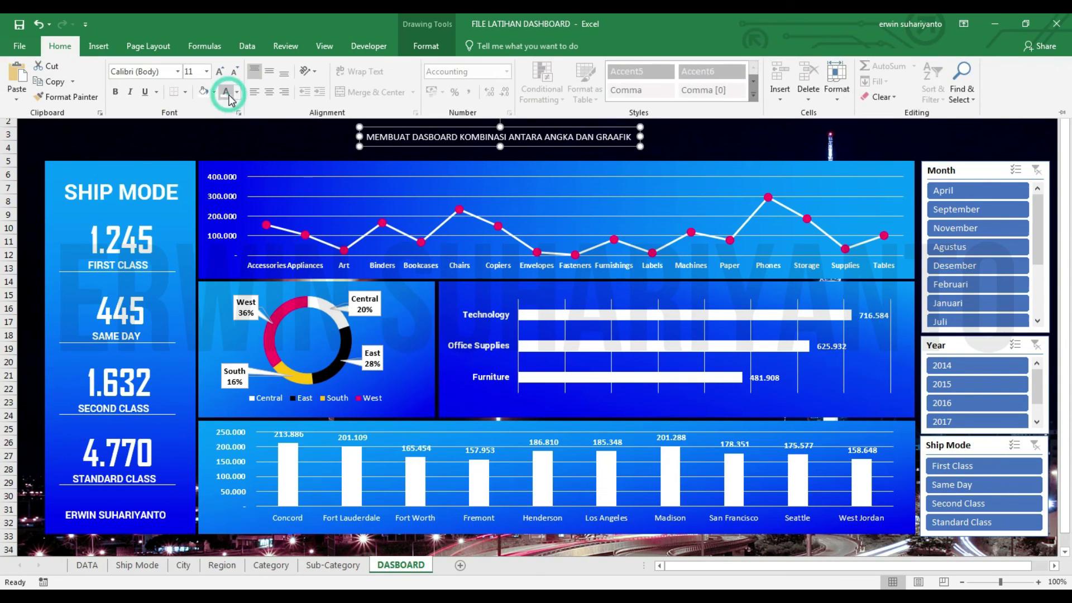
# Give the title text a gradient fill.
pyautogui.click(426, 46)
pyautogui.click(712, 112)
pyautogui.click(902, 148)
pyautogui.click(910, 227)
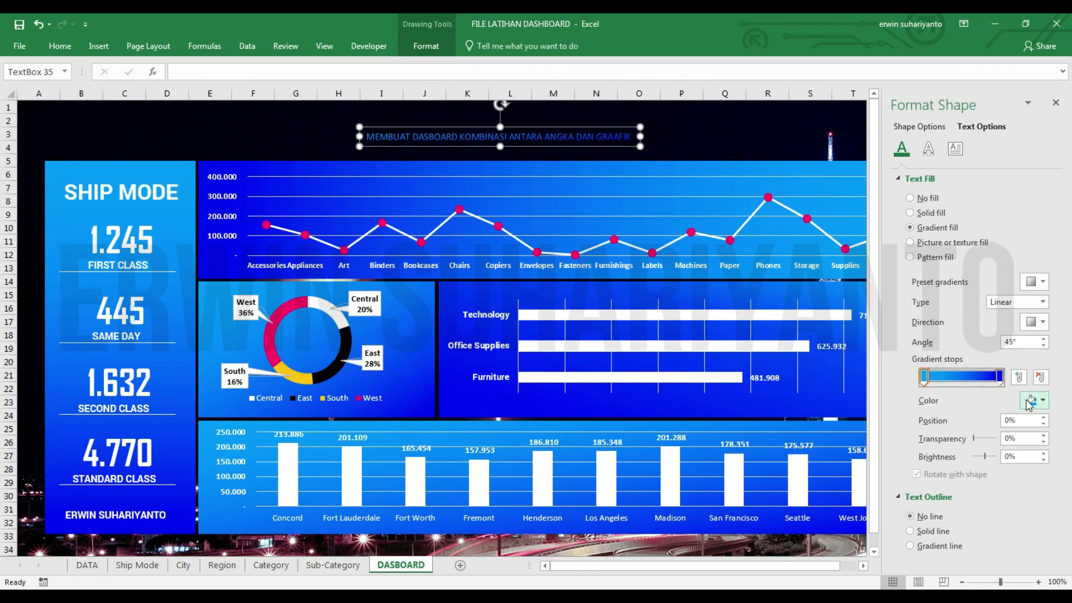
# Set the title font to Roboto, make it much larger, and bold it.
pyautogui.click(60, 45)
pyautogui.click(144, 72)
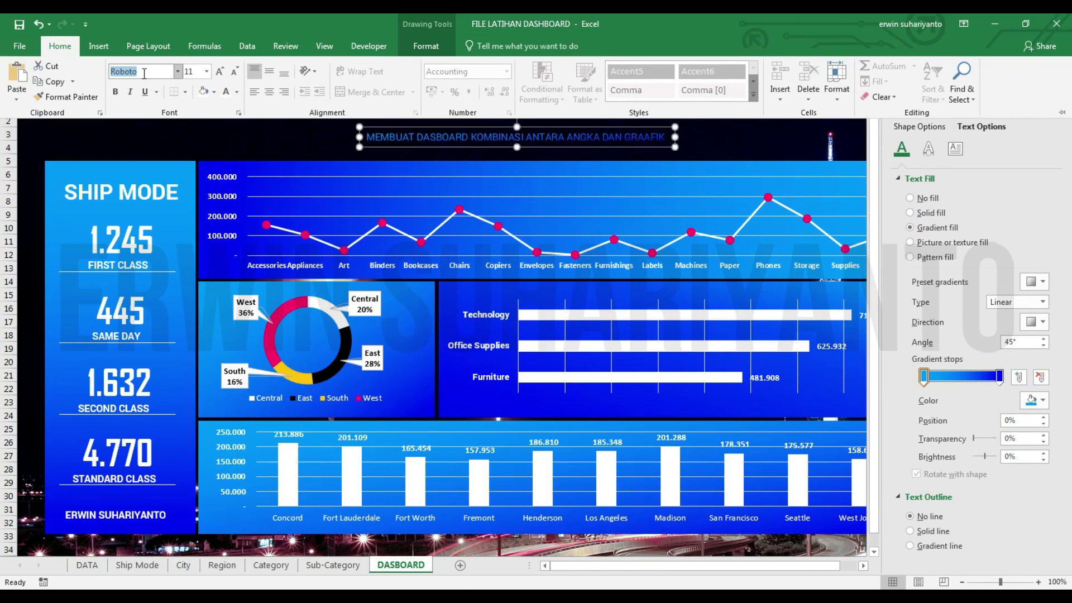
pyautogui.click(221, 71)
pyautogui.click(221, 71)
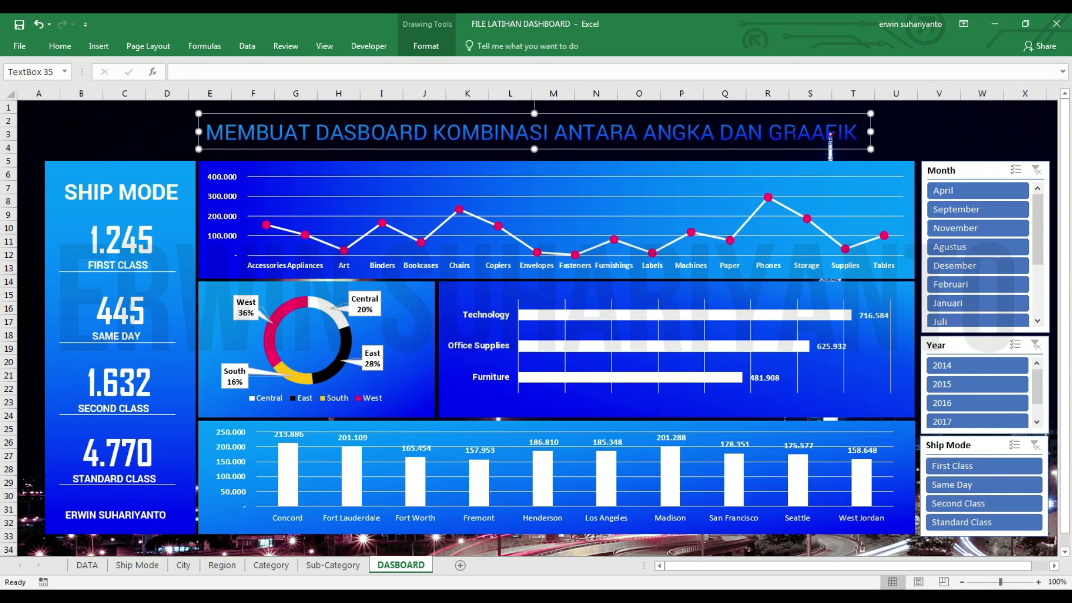
pyautogui.click(59, 46)
pyautogui.click(103, 83)
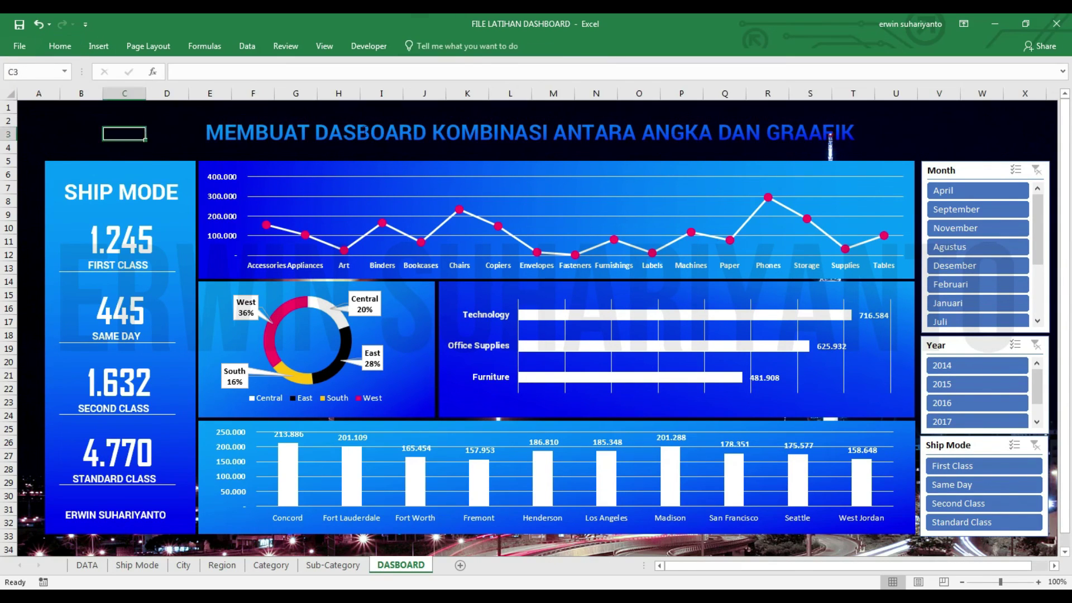
# Nudge the title box up and right, then recolour the first gradient stop.
pyautogui.moveTo(356, 115); pyautogui.dragTo(376, 111)
pyautogui.rightClick(537, 140)
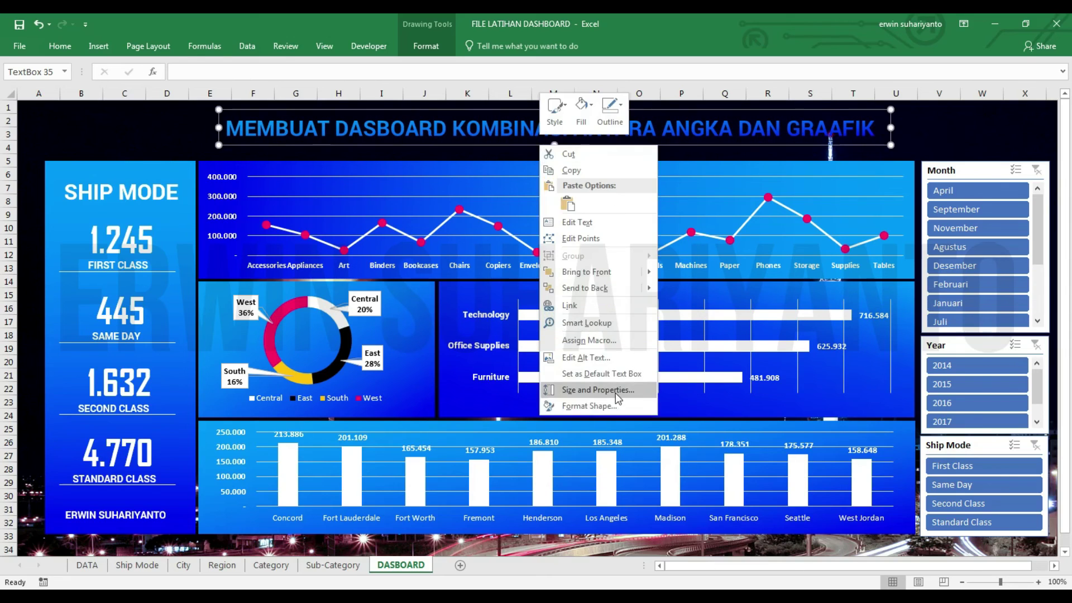
pyautogui.click(617, 401)
pyautogui.click(426, 45)
pyautogui.click(981, 126)
pyautogui.click(902, 148)
pyautogui.click(1035, 401)
pyautogui.click(960, 430)
# Set the second gradient stop to light blue and make the gradient horizontal.
pyautogui.click(924, 377)
pyautogui.click(1042, 400)
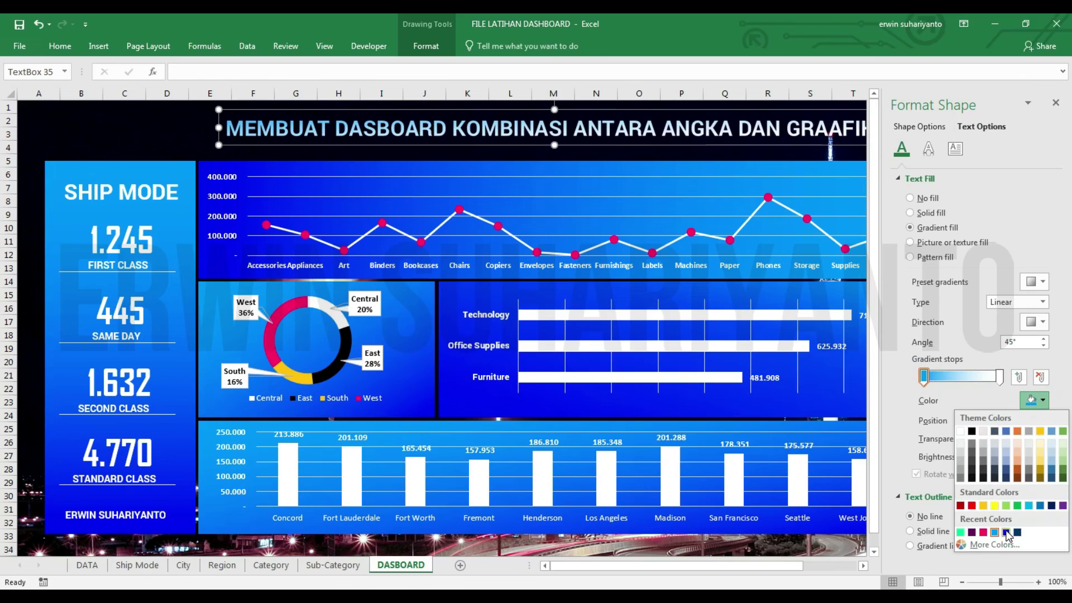
pyautogui.click(1006, 532)
pyautogui.click(1043, 400)
pyautogui.click(1028, 505)
pyautogui.click(1036, 321)
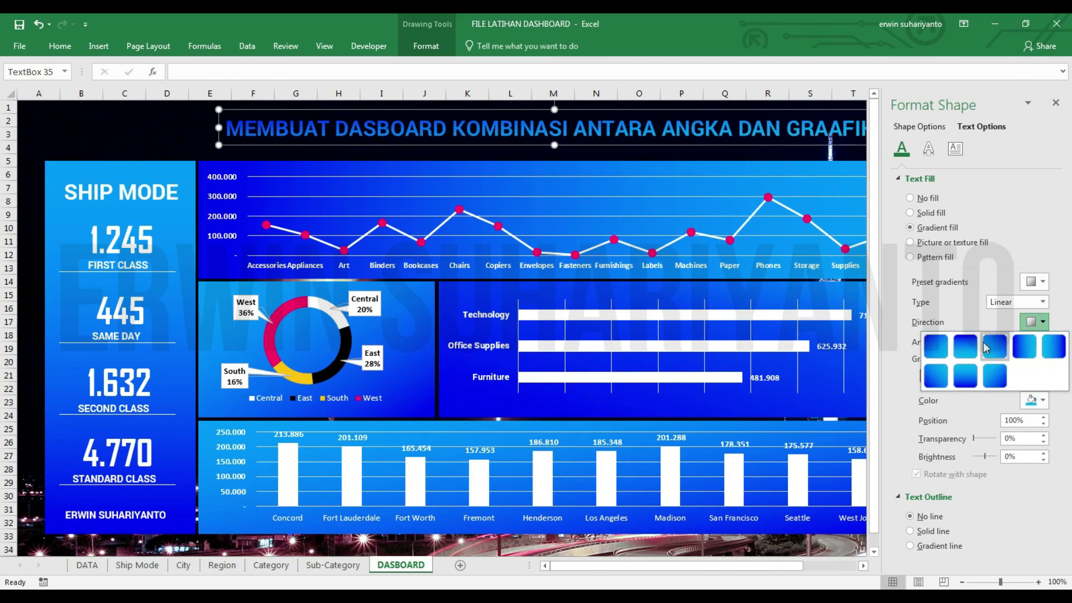
# Make the right gradient stop white and the left stop light blue.
pyautogui.click(994, 349)
pyautogui.click(1042, 401)
pyautogui.click(960, 444)
pyautogui.click(924, 377)
pyautogui.click(1042, 400)
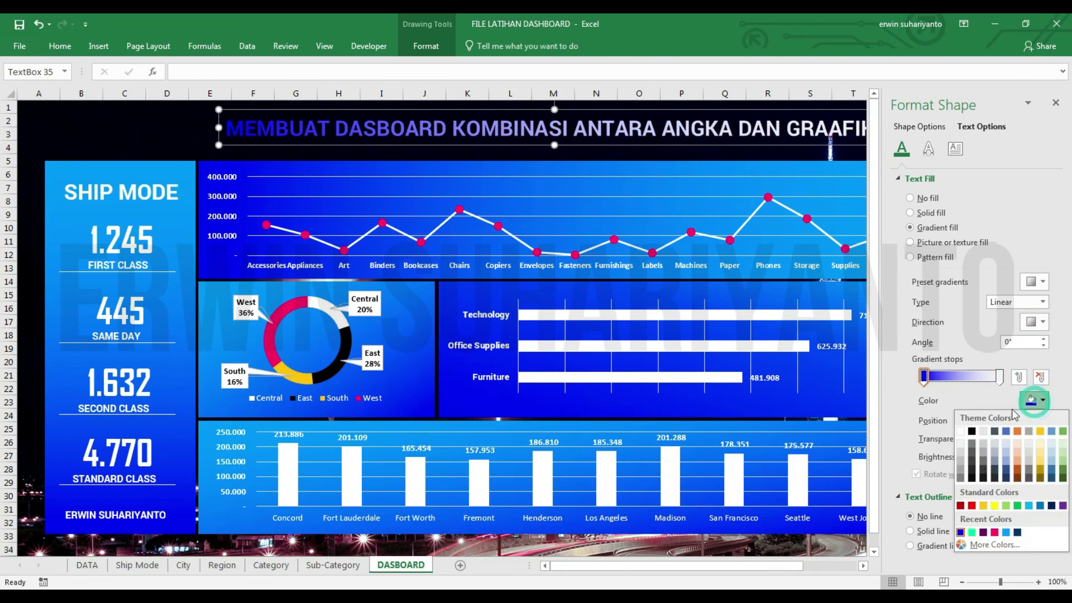
pyautogui.click(1029, 506)
pyautogui.click(1056, 103)
pyautogui.press('Escape')
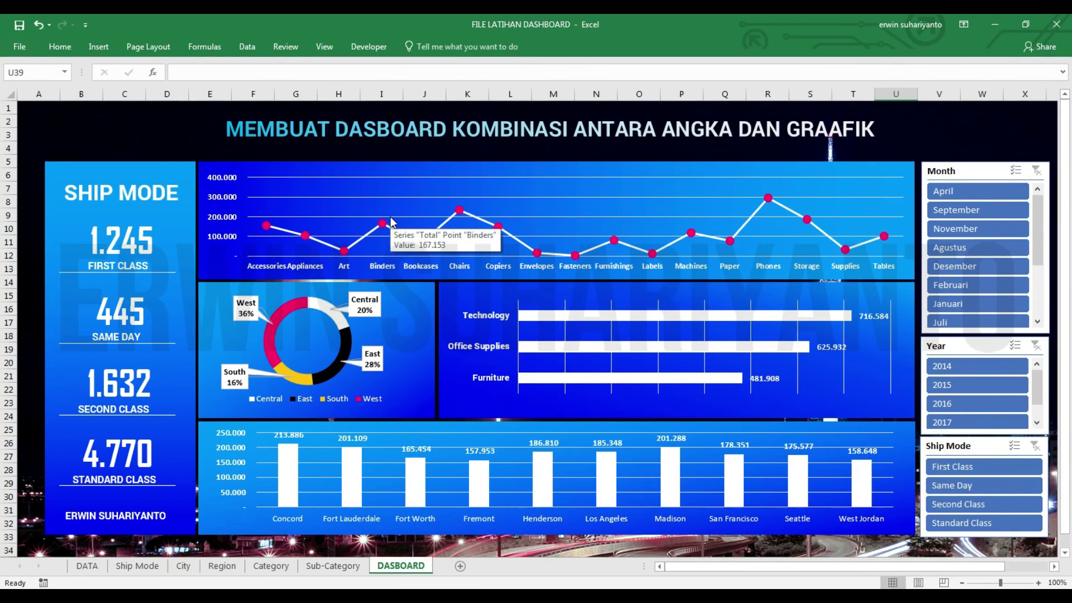
# Raise the tops of the Ship Mode panel, line-chart panel and Month slicer to align.
pyautogui.click(188, 169)
pyautogui.moveTo(120, 162); pyautogui.dragTo(120, 156)
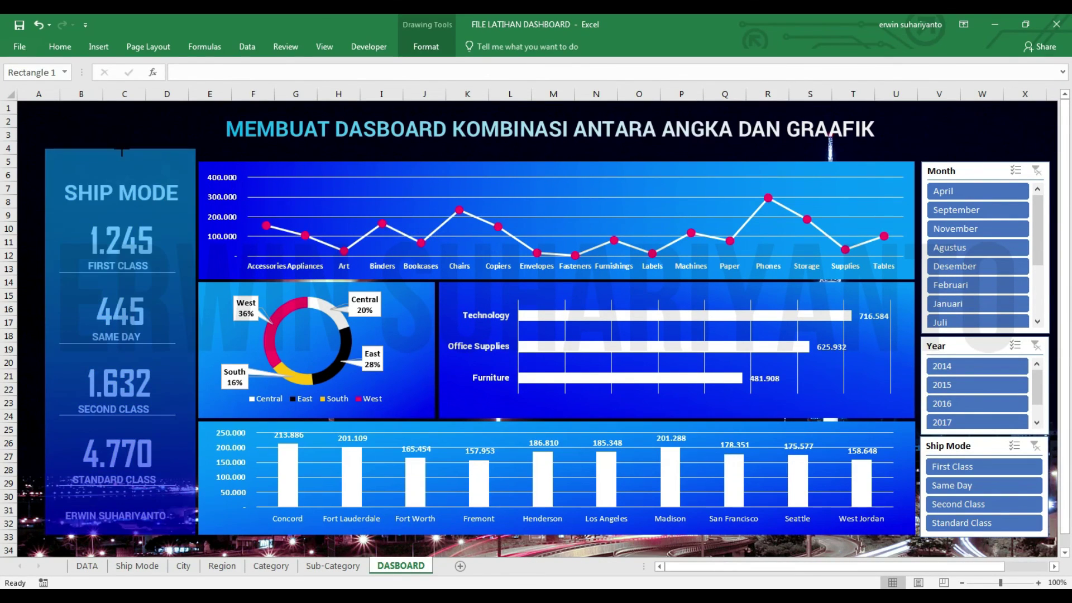
pyautogui.click(260, 181)
pyautogui.click(395, 164)
pyautogui.moveTo(556, 161); pyautogui.dragTo(557, 150)
pyautogui.click(987, 167)
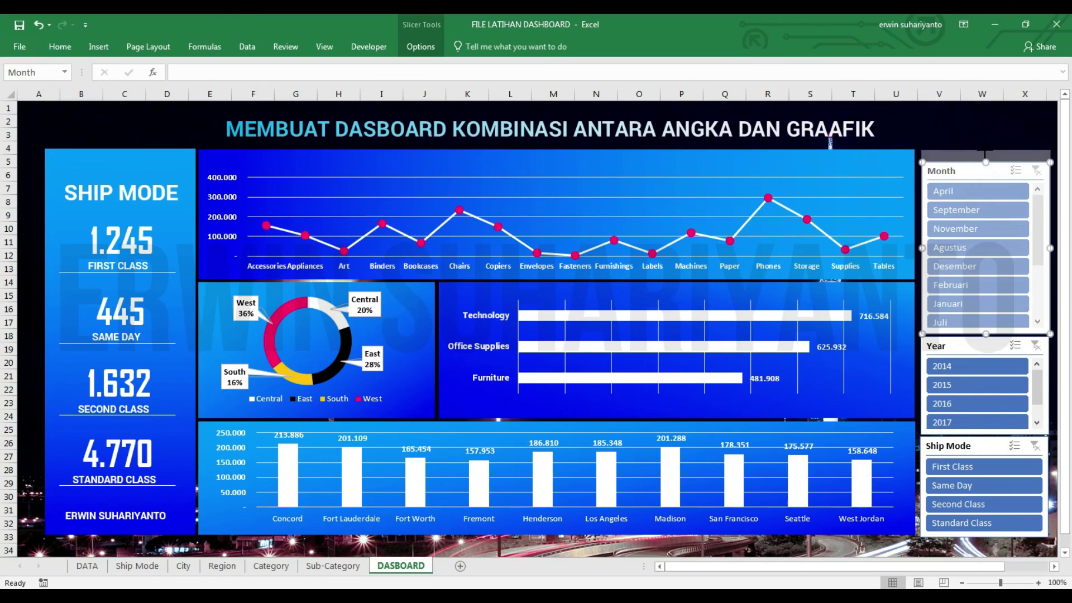
pyautogui.moveTo(986, 162); pyautogui.dragTo(986, 150)
pyautogui.click(950, 135)
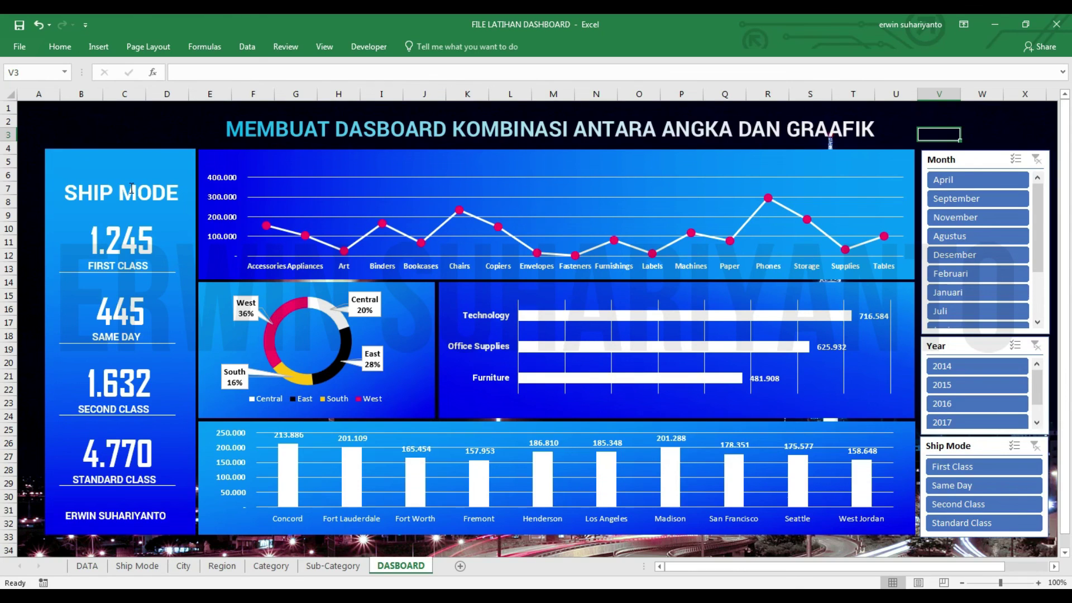
# Duplicate the SHIP MODE heading onto the line chart and retype it as 'SUB CATEGORY'.
pyautogui.click(112, 191)
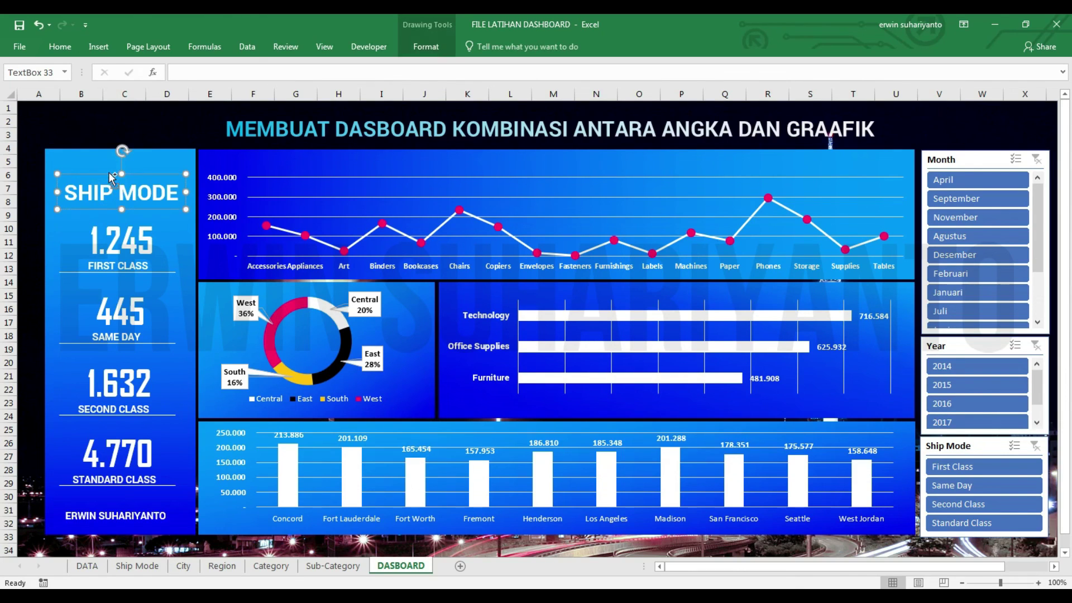
pyautogui.hotkey('ctrl', 'd')
pyautogui.moveTo(177, 220); pyautogui.dragTo(288, 178)
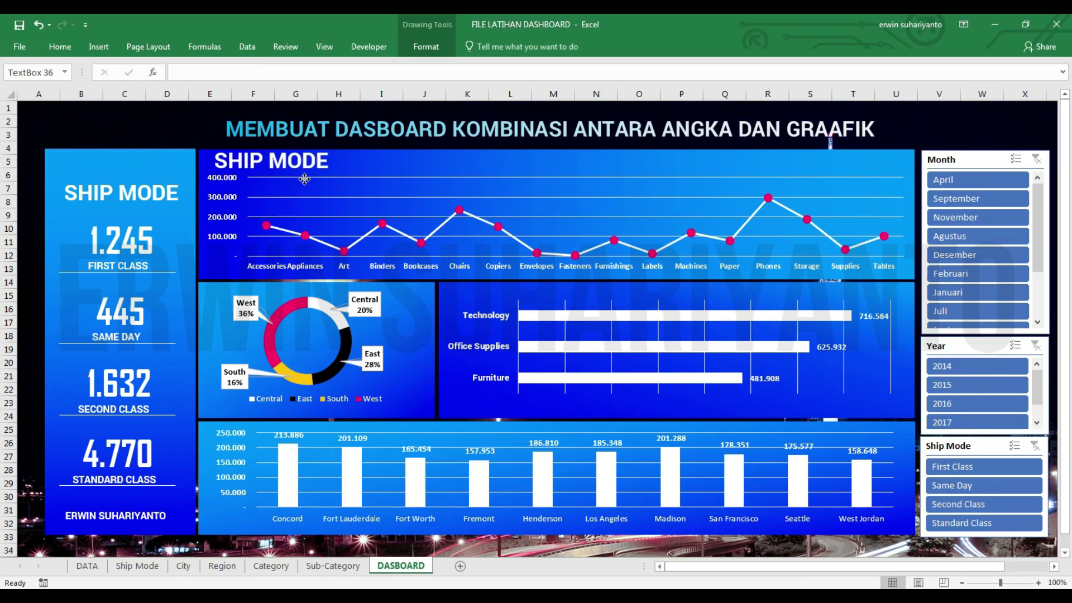
pyautogui.moveTo(205, 161); pyautogui.dragTo(322, 162)
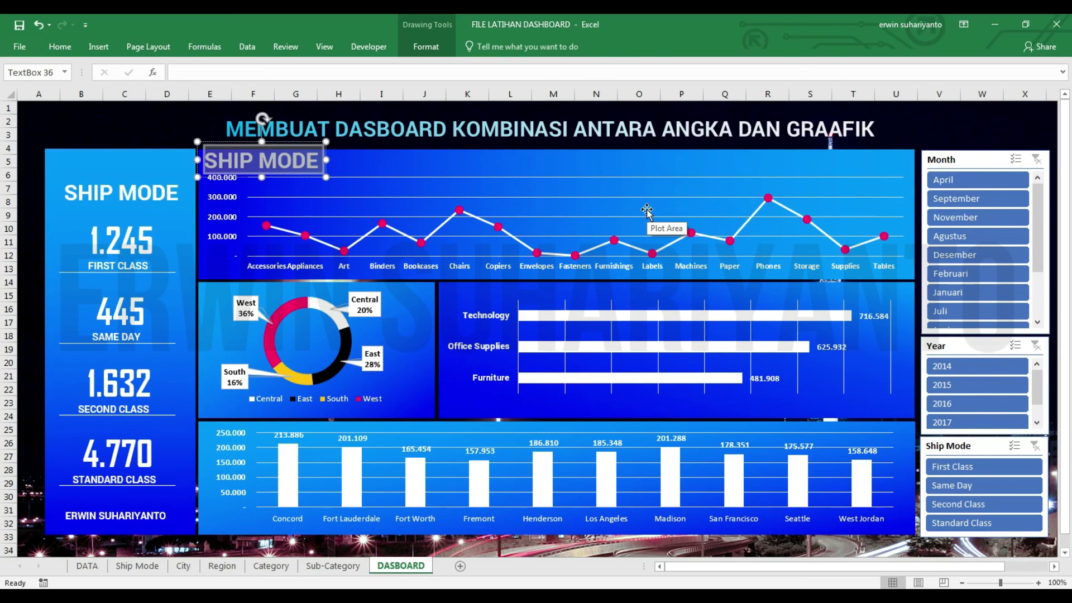
pyautogui.write('Su')
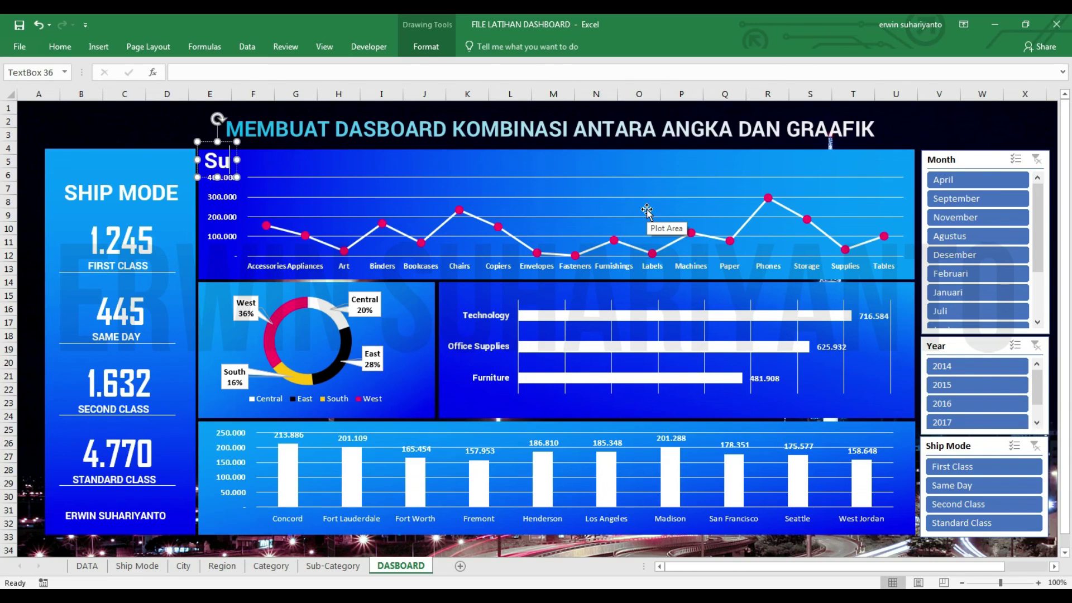
pyautogui.press('BackSpace')
pyautogui.write('UB')
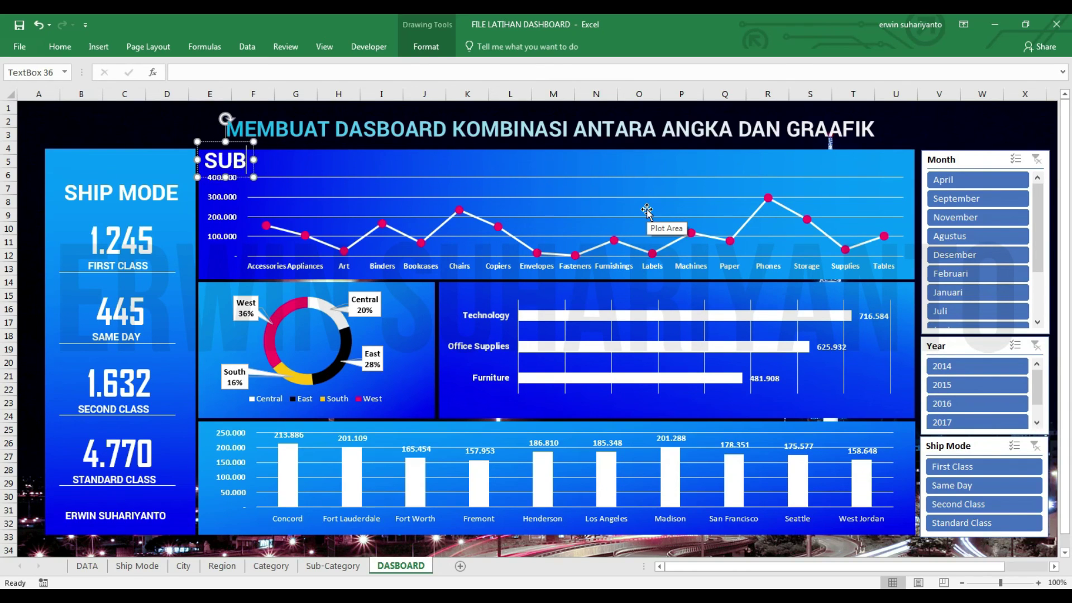
pyautogui.write(' CATEGORY')
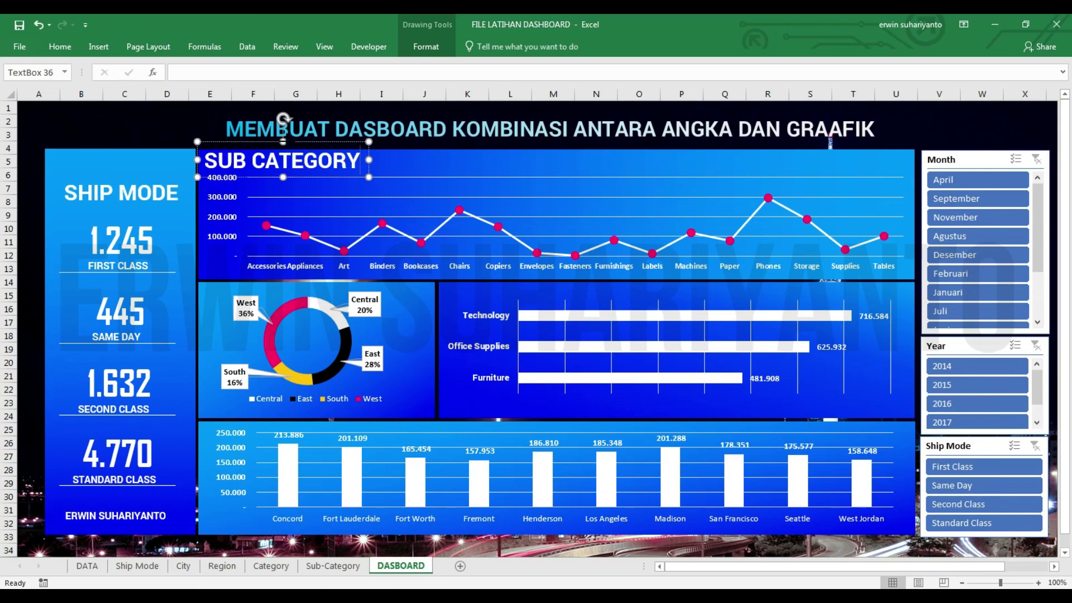
# Shrink the SUB CATEGORY label two font sizes and position it on the line-chart panel.
pyautogui.click(66, 47)
pyautogui.click(233, 75)
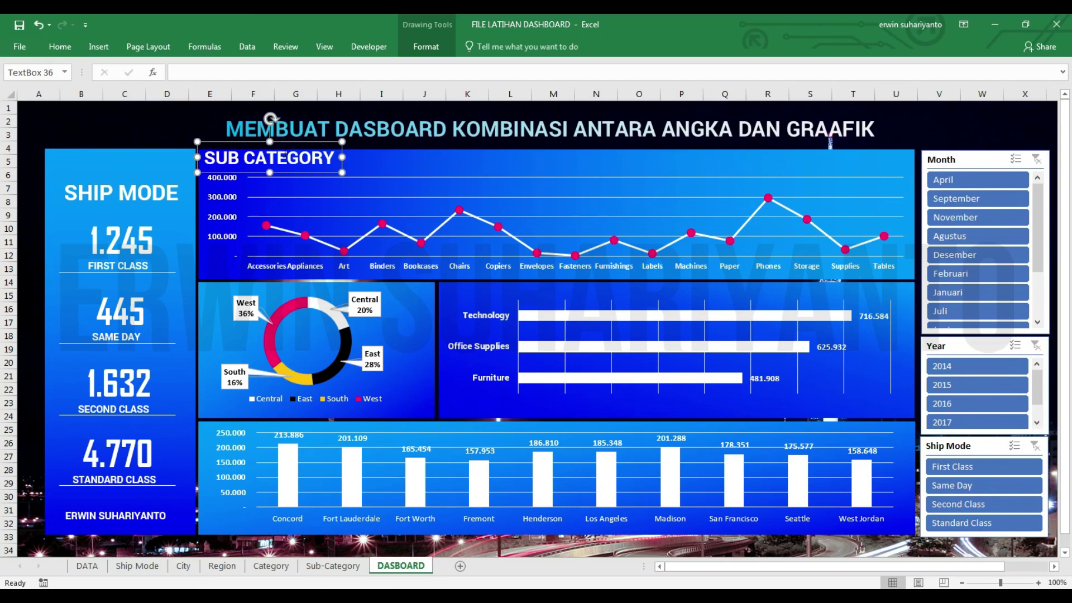
pyautogui.moveTo(288, 142); pyautogui.dragTo(287, 143)
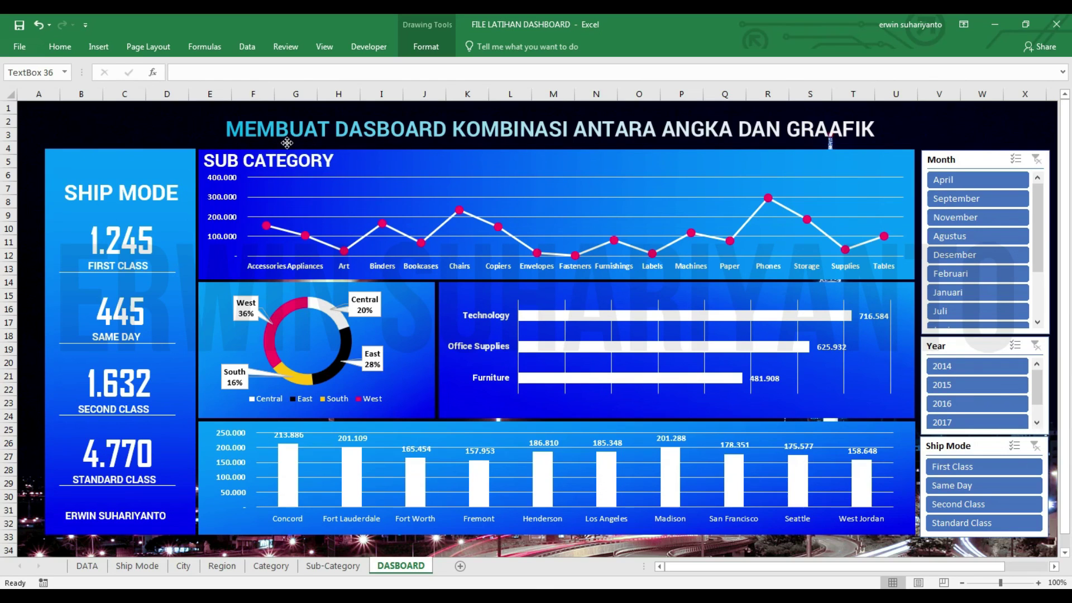
pyautogui.click(60, 46)
pyautogui.moveTo(287, 144)
pyautogui.mouseDown()
pyautogui.moveTo(428, 118)
pyautogui.moveTo(403, 162)
pyautogui.mouseUp()
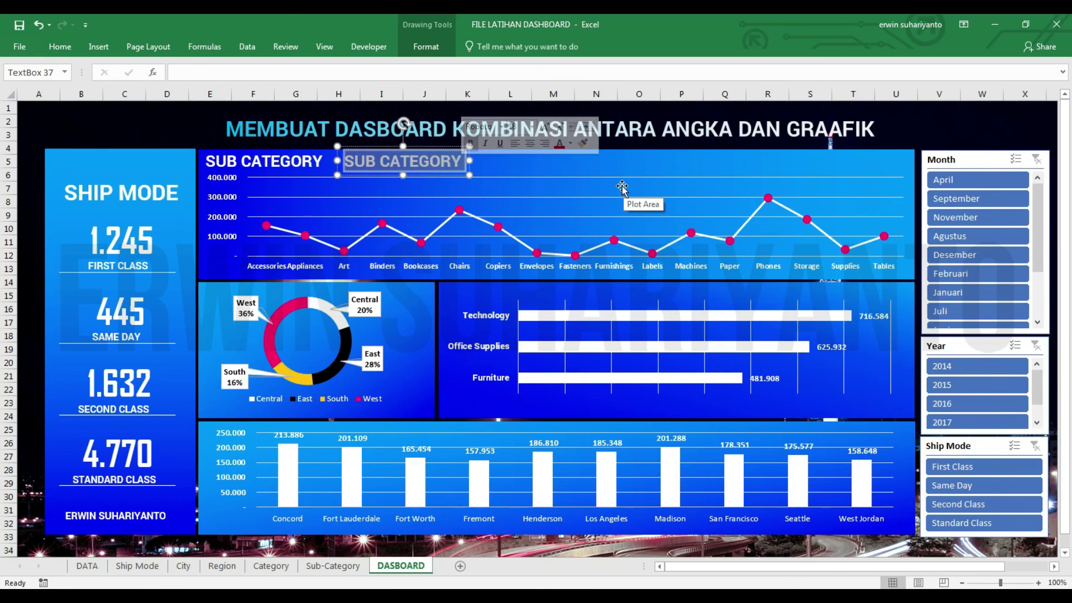
# Retype the copied label as 'KAWASAN' and shrink its font two steps.
pyautogui.write('KAWASAN')
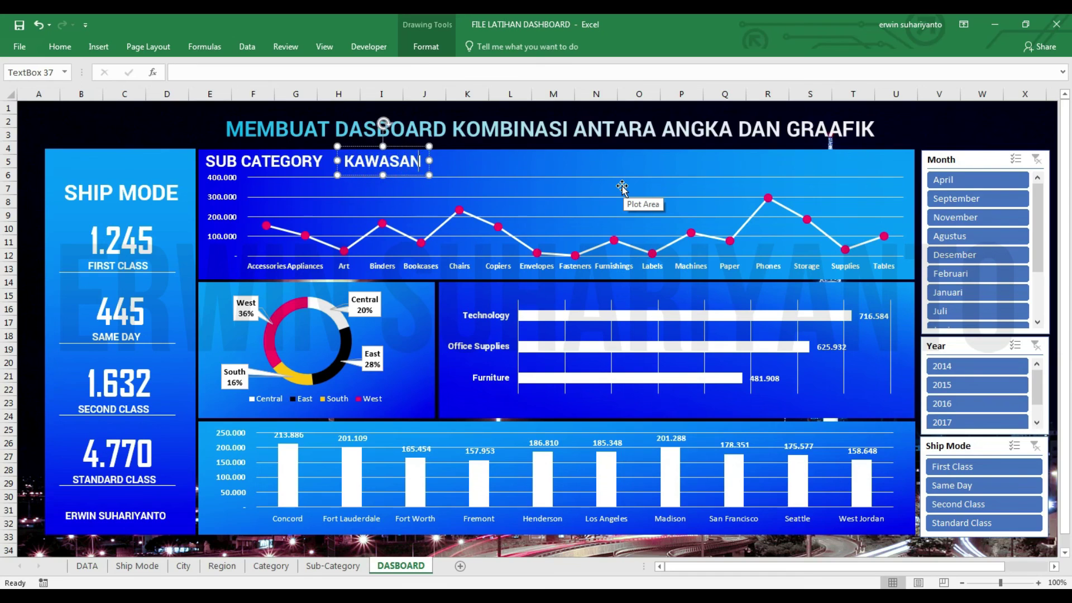
pyautogui.click(60, 46)
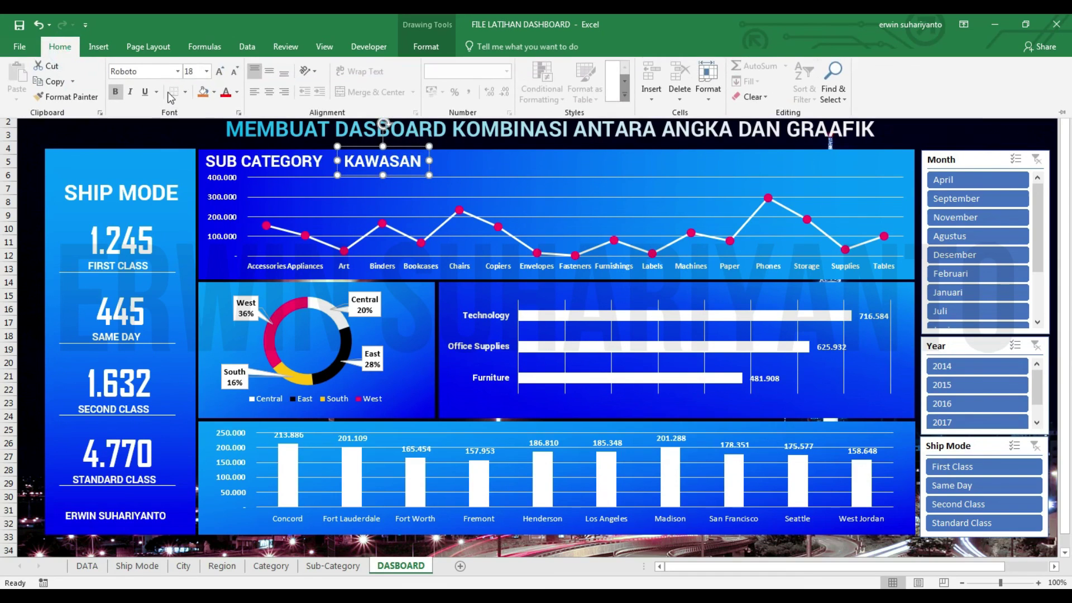
pyautogui.click(233, 73)
# Move the KAWASAN label into the donut chart's centre, shrinking it further.
pyautogui.click(397, 147)
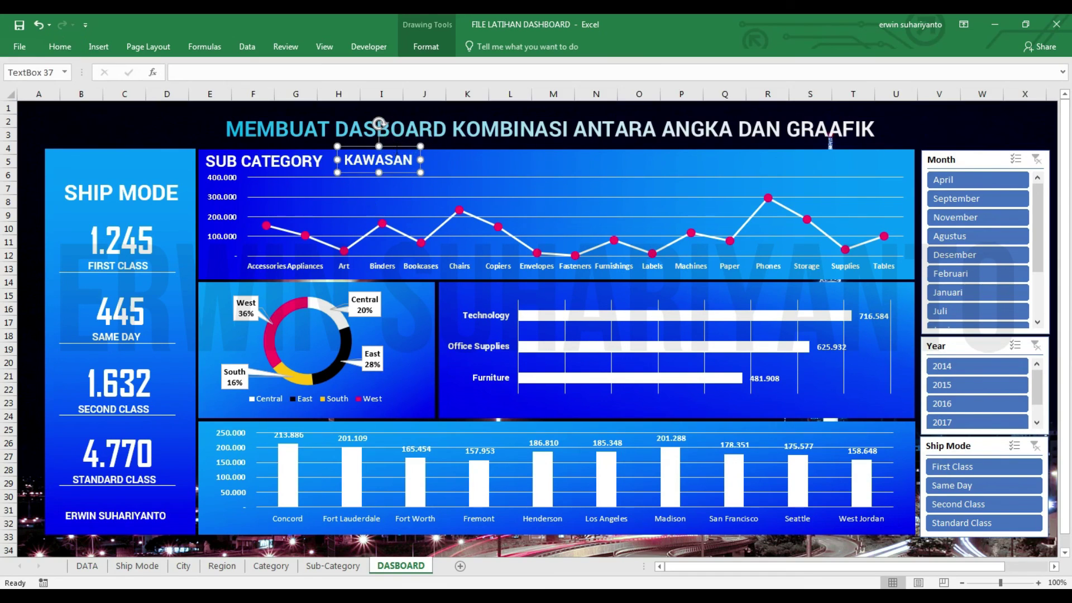
pyautogui.moveTo(396, 147); pyautogui.dragTo(321, 328)
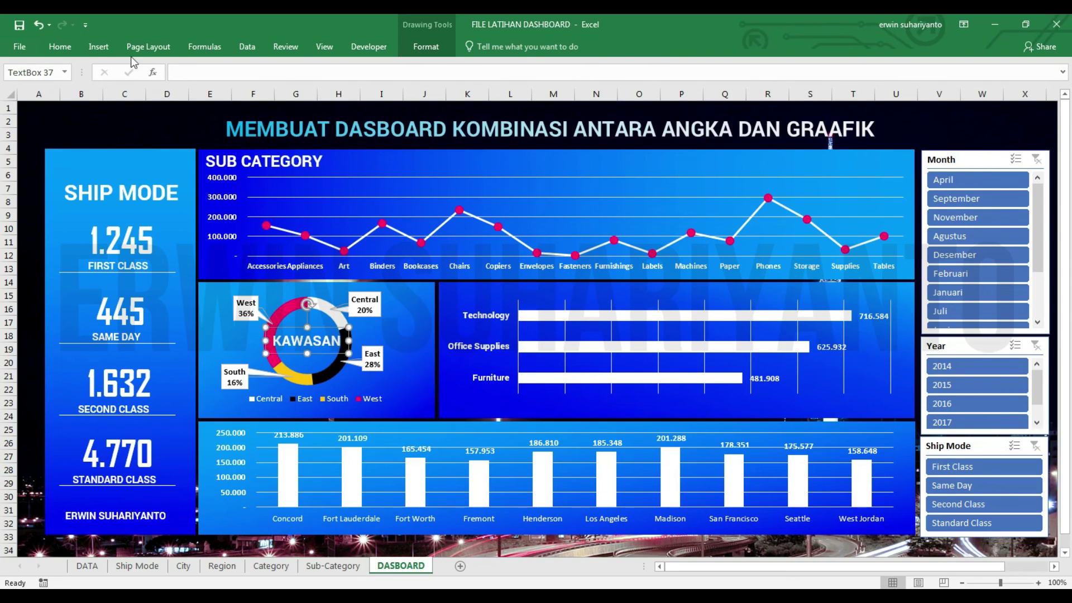
pyautogui.click(59, 47)
pyautogui.click(233, 72)
pyautogui.click(324, 330)
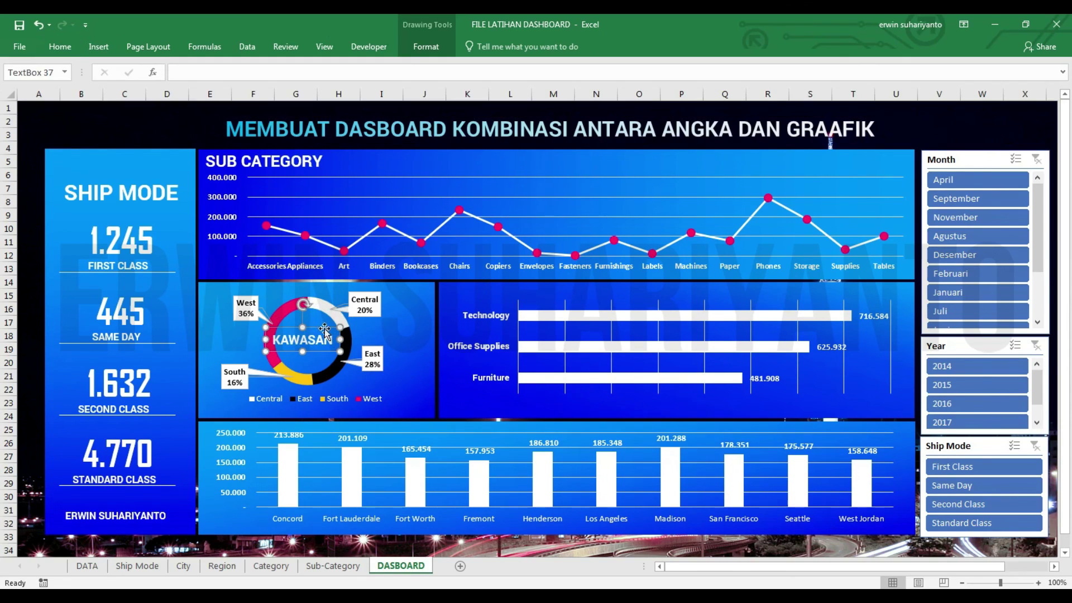
pyautogui.moveTo(315, 328); pyautogui.dragTo(318, 326)
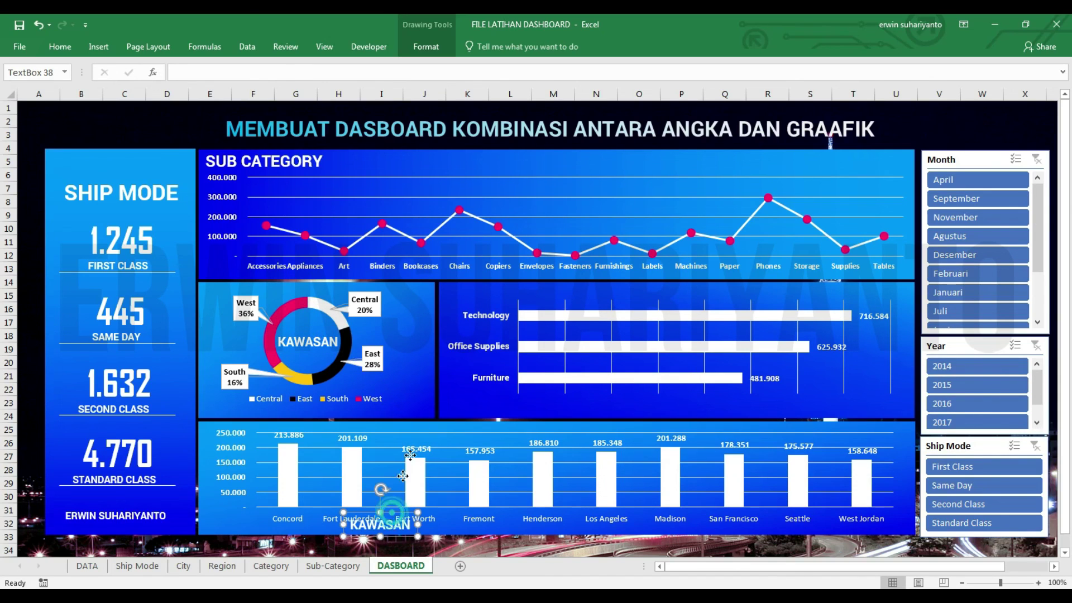
# Move a label copy to the bar chart, rename it 'CATEGORY', and place it top-left.
pyautogui.moveTo(397, 514); pyautogui.dragTo(499, 282)
pyautogui.doubleClick(472, 292)
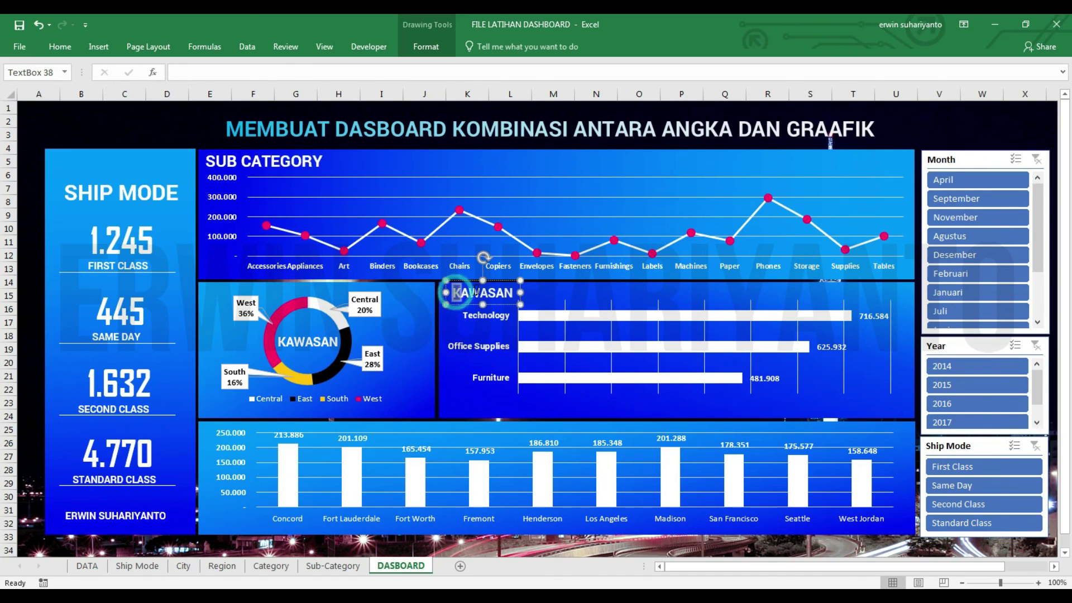
pyautogui.write('CATEGORY')
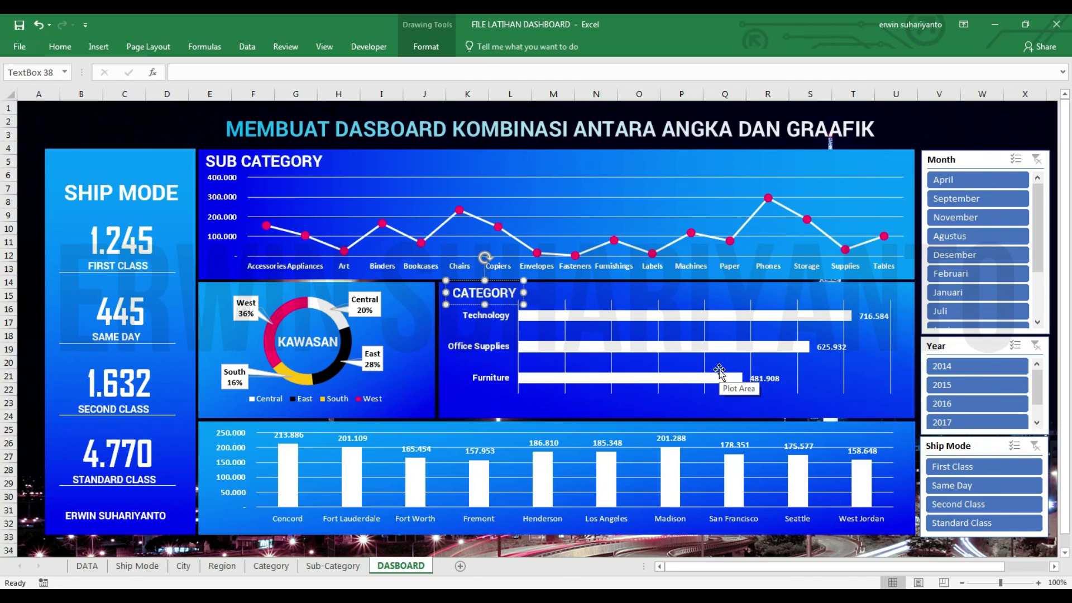
pyautogui.moveTo(508, 282); pyautogui.dragTo(395, 373)
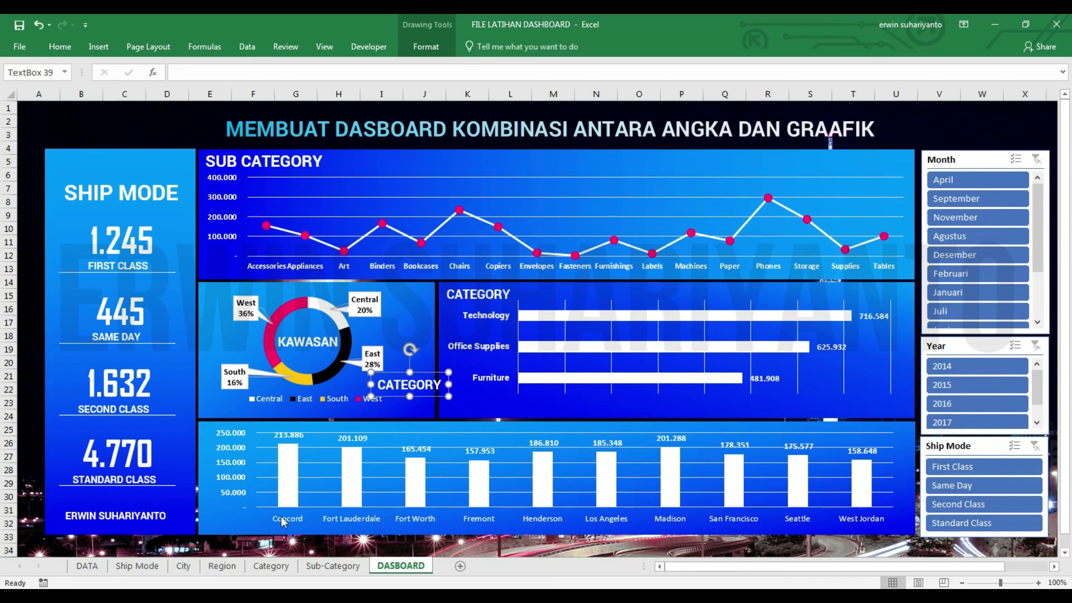
# Enlarge the city chart's background panel and lower the city bar chart within it.
pyautogui.click(162, 531)
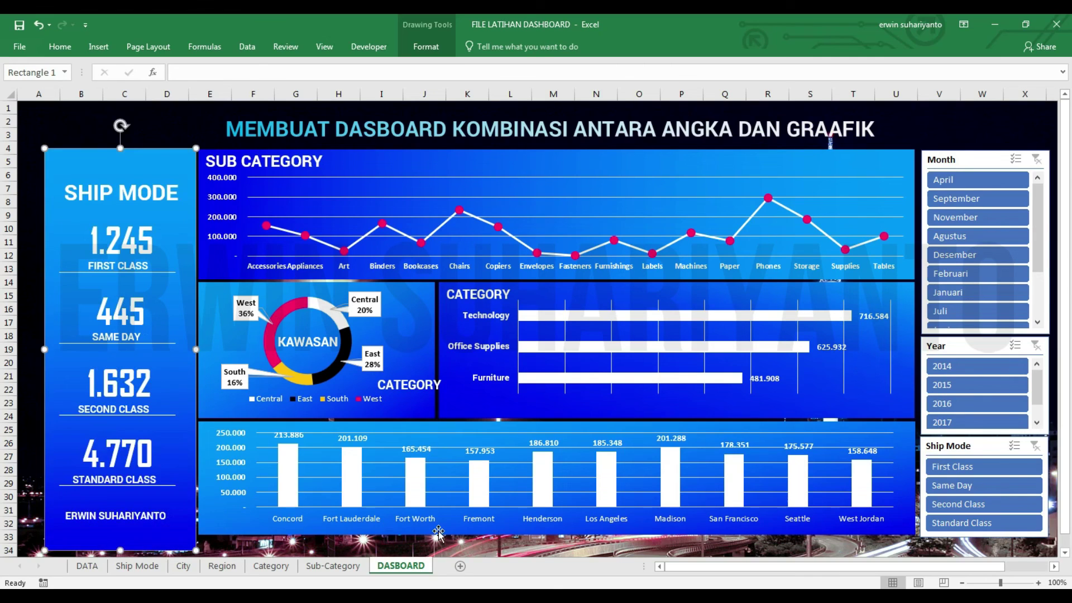
pyautogui.click(472, 534)
pyautogui.moveTo(472, 536)
pyautogui.mouseDown()
pyautogui.moveTo(532, 402)
pyautogui.moveTo(296, 524)
pyautogui.moveTo(317, 550)
pyautogui.mouseUp()
pyautogui.click(317, 531)
pyautogui.moveTo(407, 385); pyautogui.dragTo(258, 424)
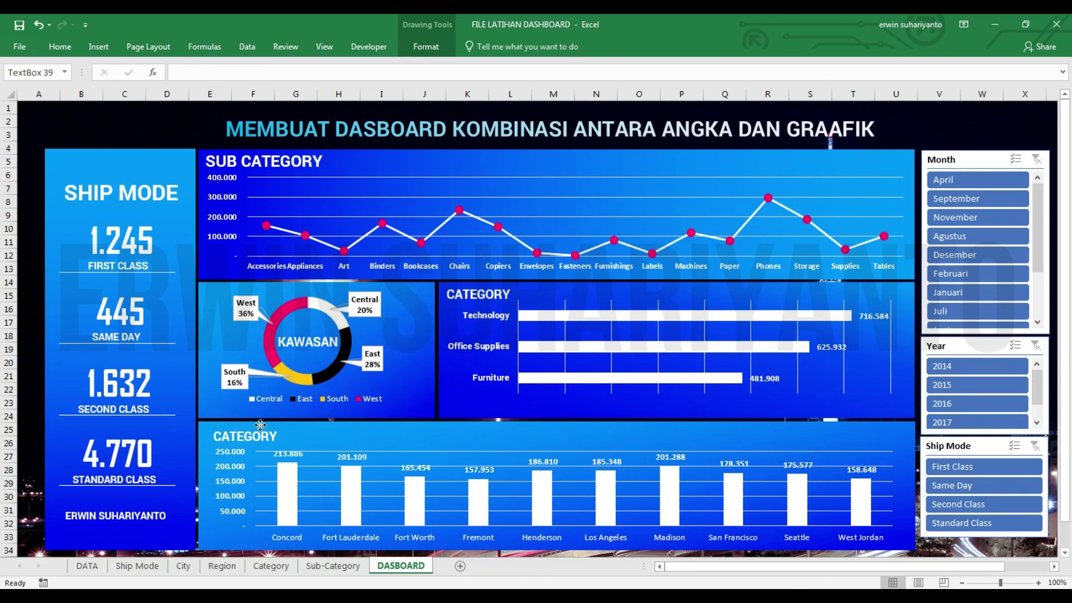
# Rename the city panel's label to 'CITY'.
pyautogui.write('KAWASAN')
pyautogui.click(318, 433)
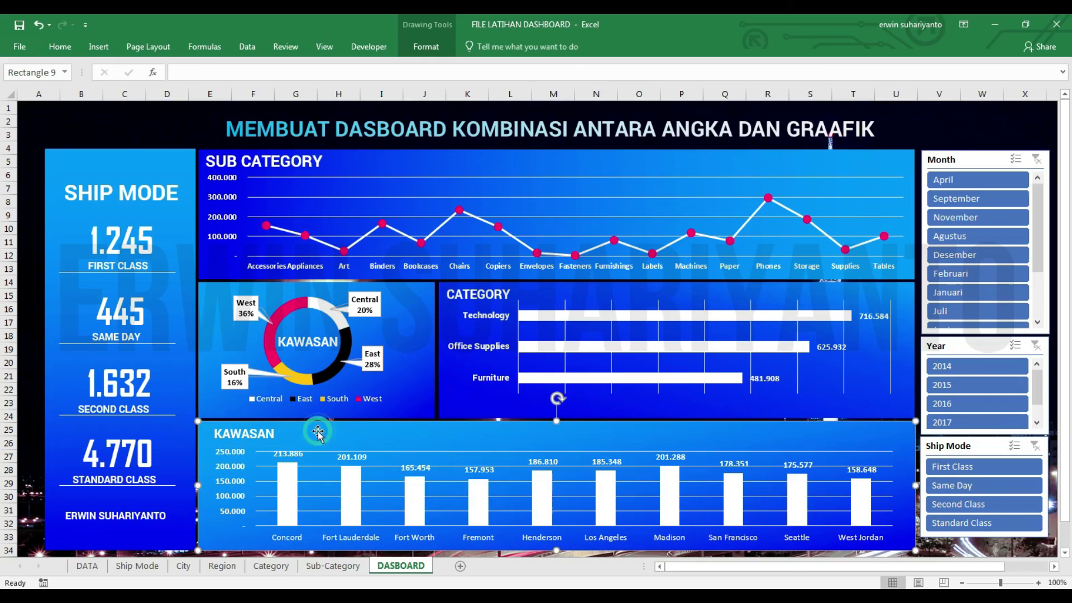
pyautogui.doubleClick(244, 434)
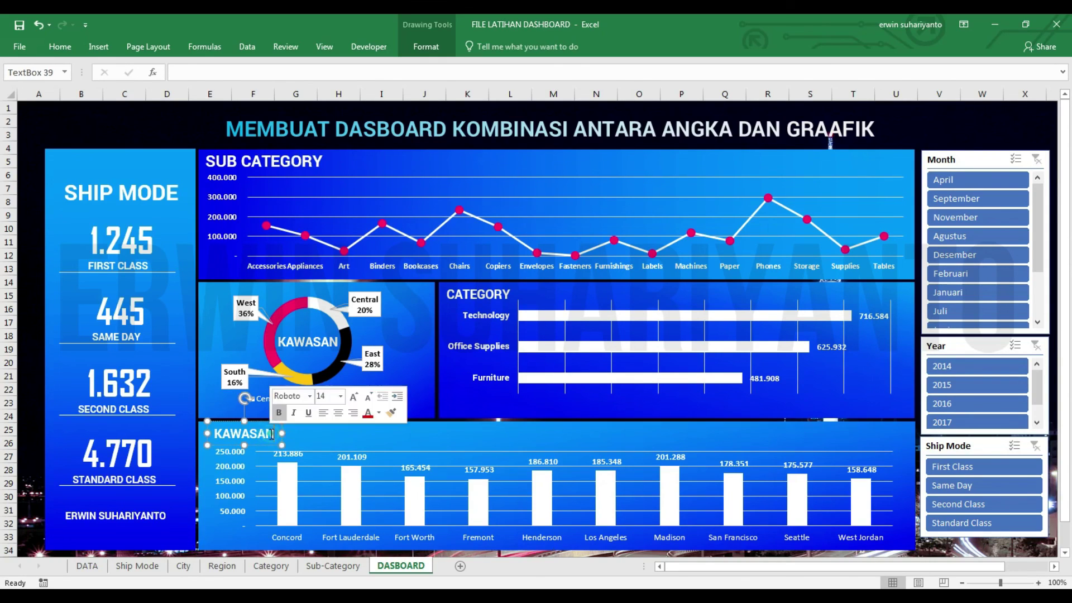
pyautogui.write('CITY')
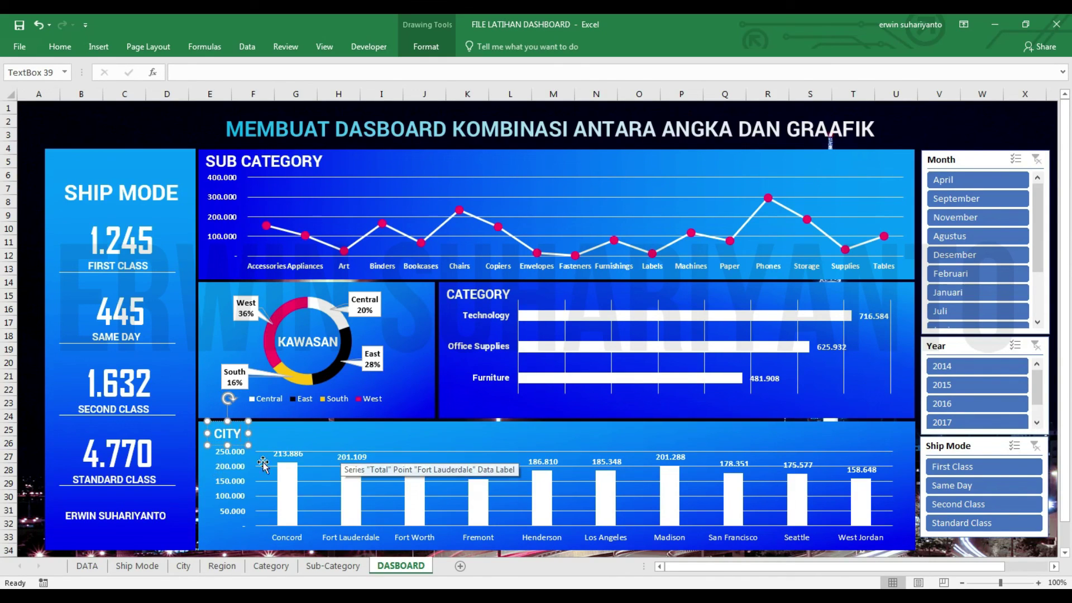
pyautogui.click(152, 132)
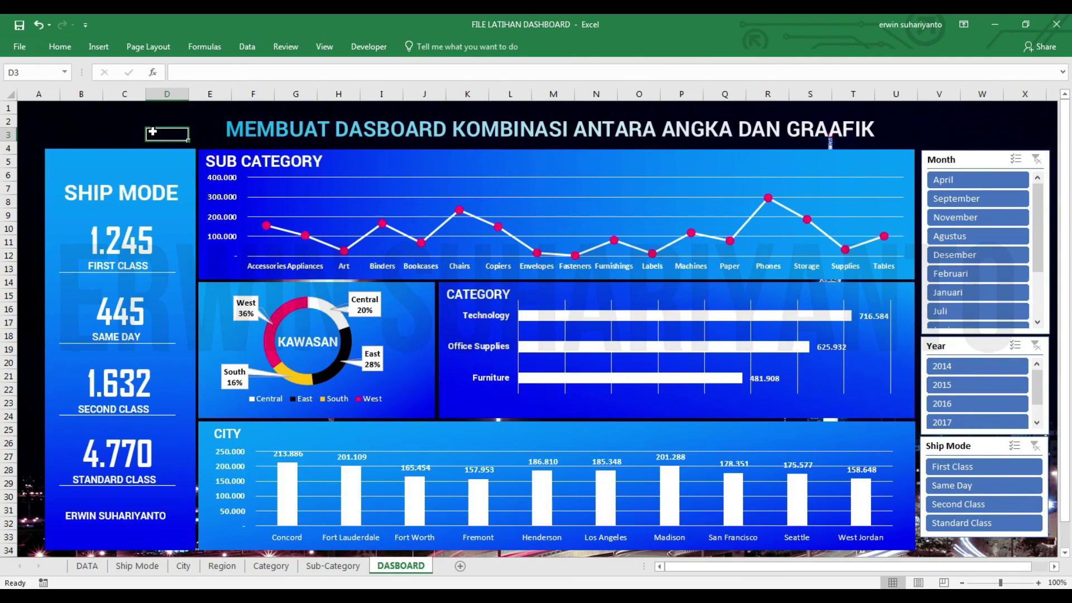
# Test the Month slicer on Agustus, then clear the filter.
pyautogui.click(977, 236)
pyautogui.click(999, 141)
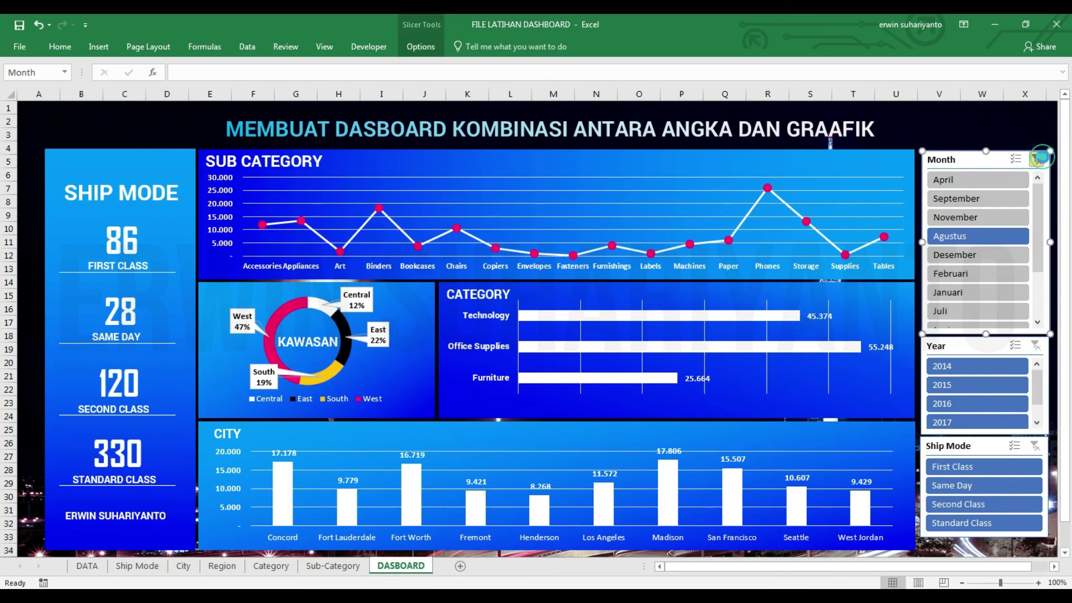
pyautogui.hotkey('alt', 'c')
pyautogui.click(1000, 140)
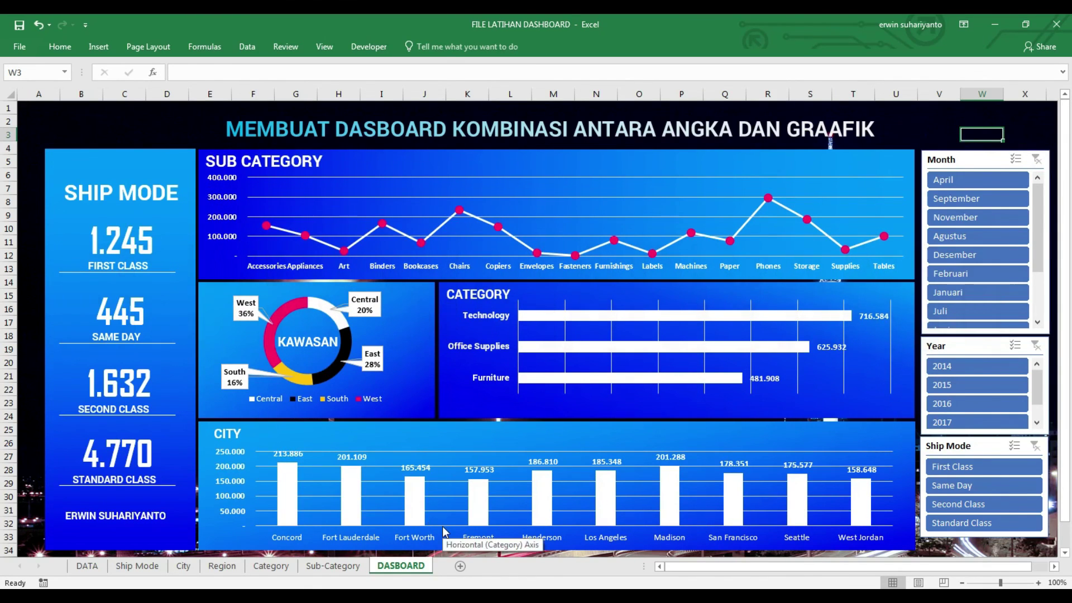